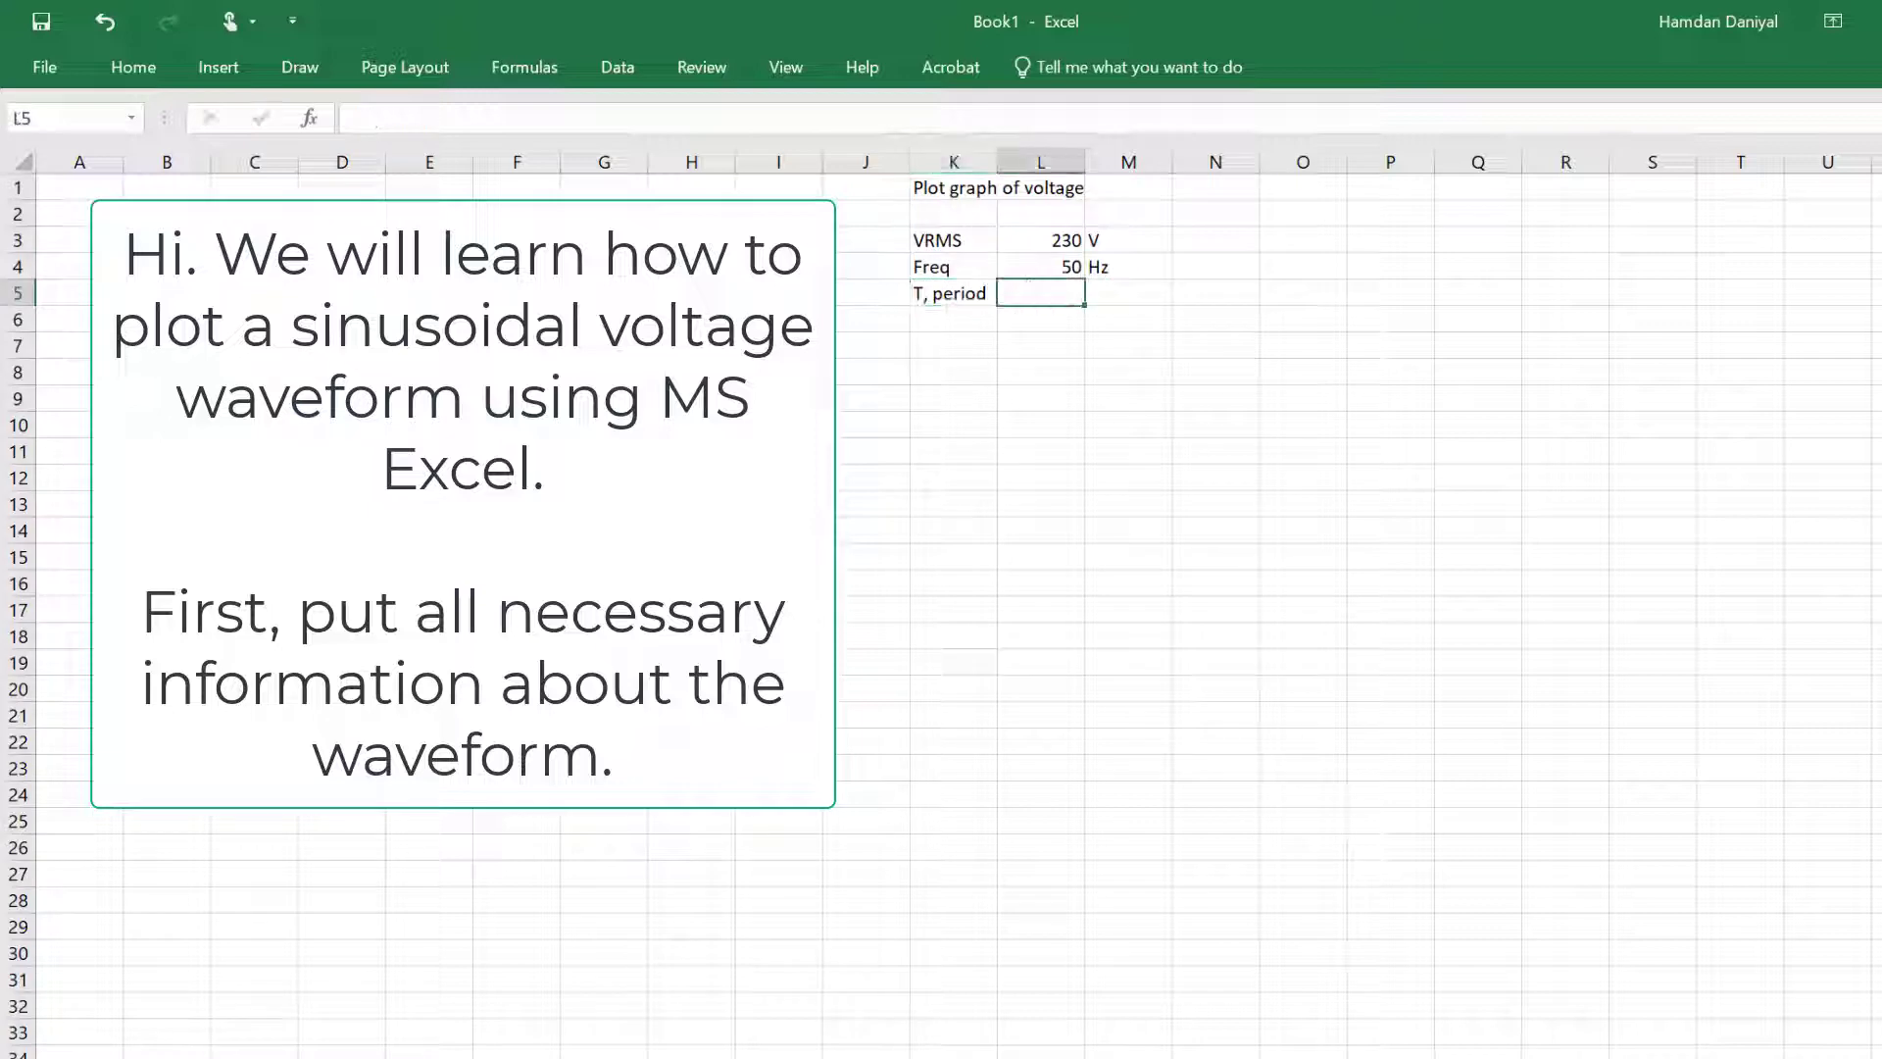
Step: Calculate the period in L5 as the reciprocal of the frequency, =1/L4, and enter the unit s beside it
type("=1/")
left_click(1049, 263)
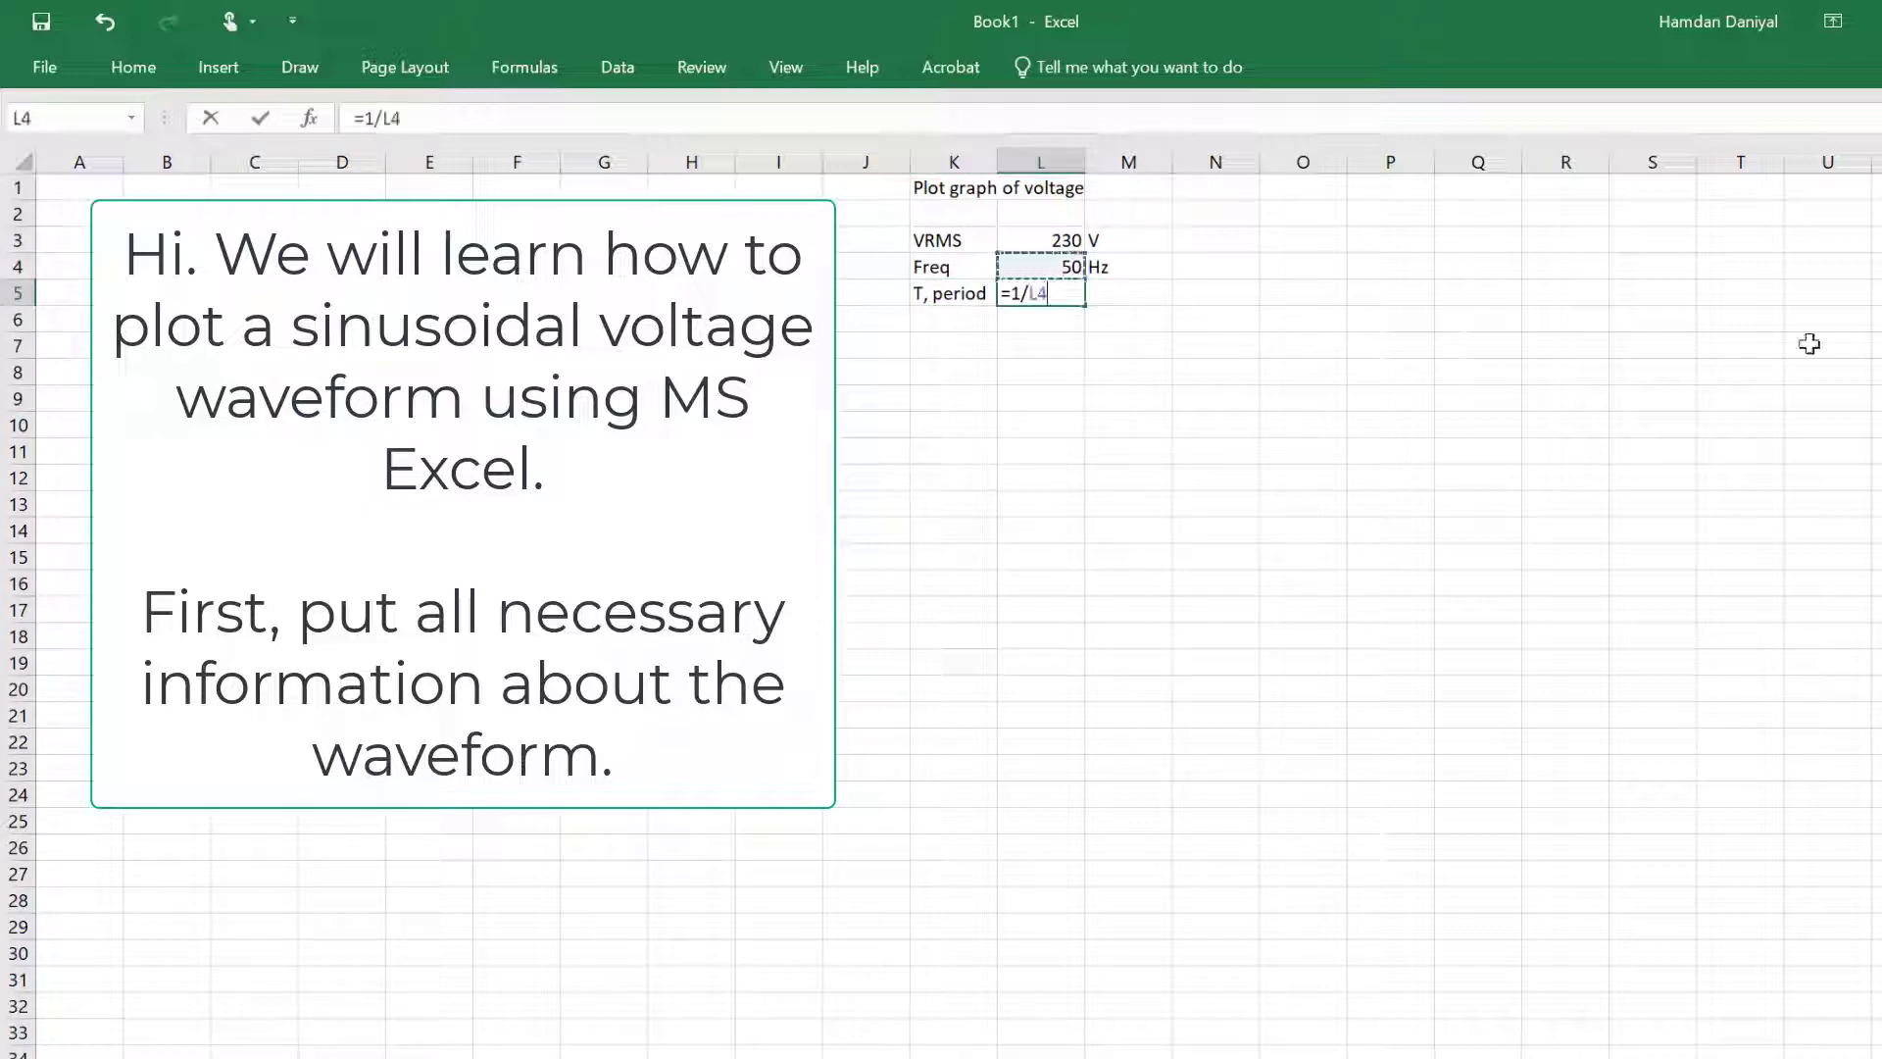
key("Tab")
type("s")
key("Return")
Step: Convert the period to milliseconds in L6 with =L5*1000 and enter the unit ms beside it
type("=")
left_click(1054, 287)
type("*1000")
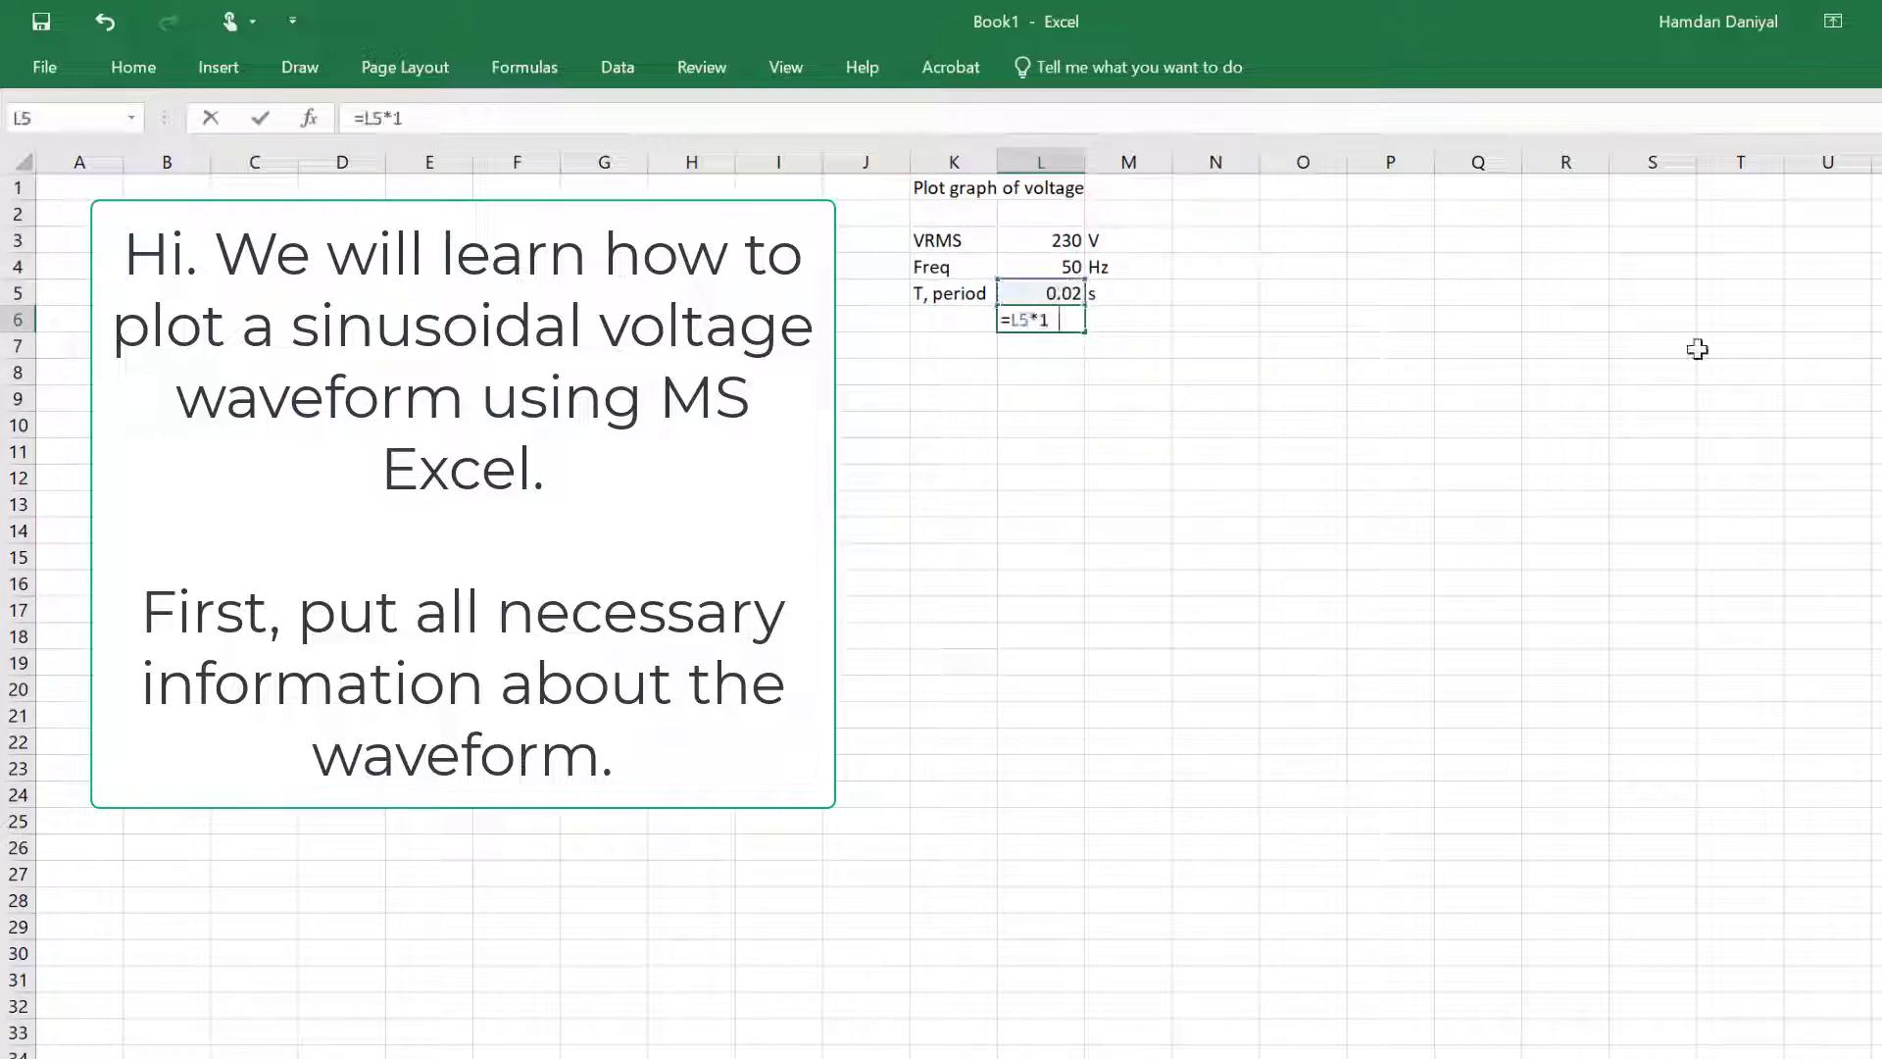
key("Tab")
type("ms")
key("Return")
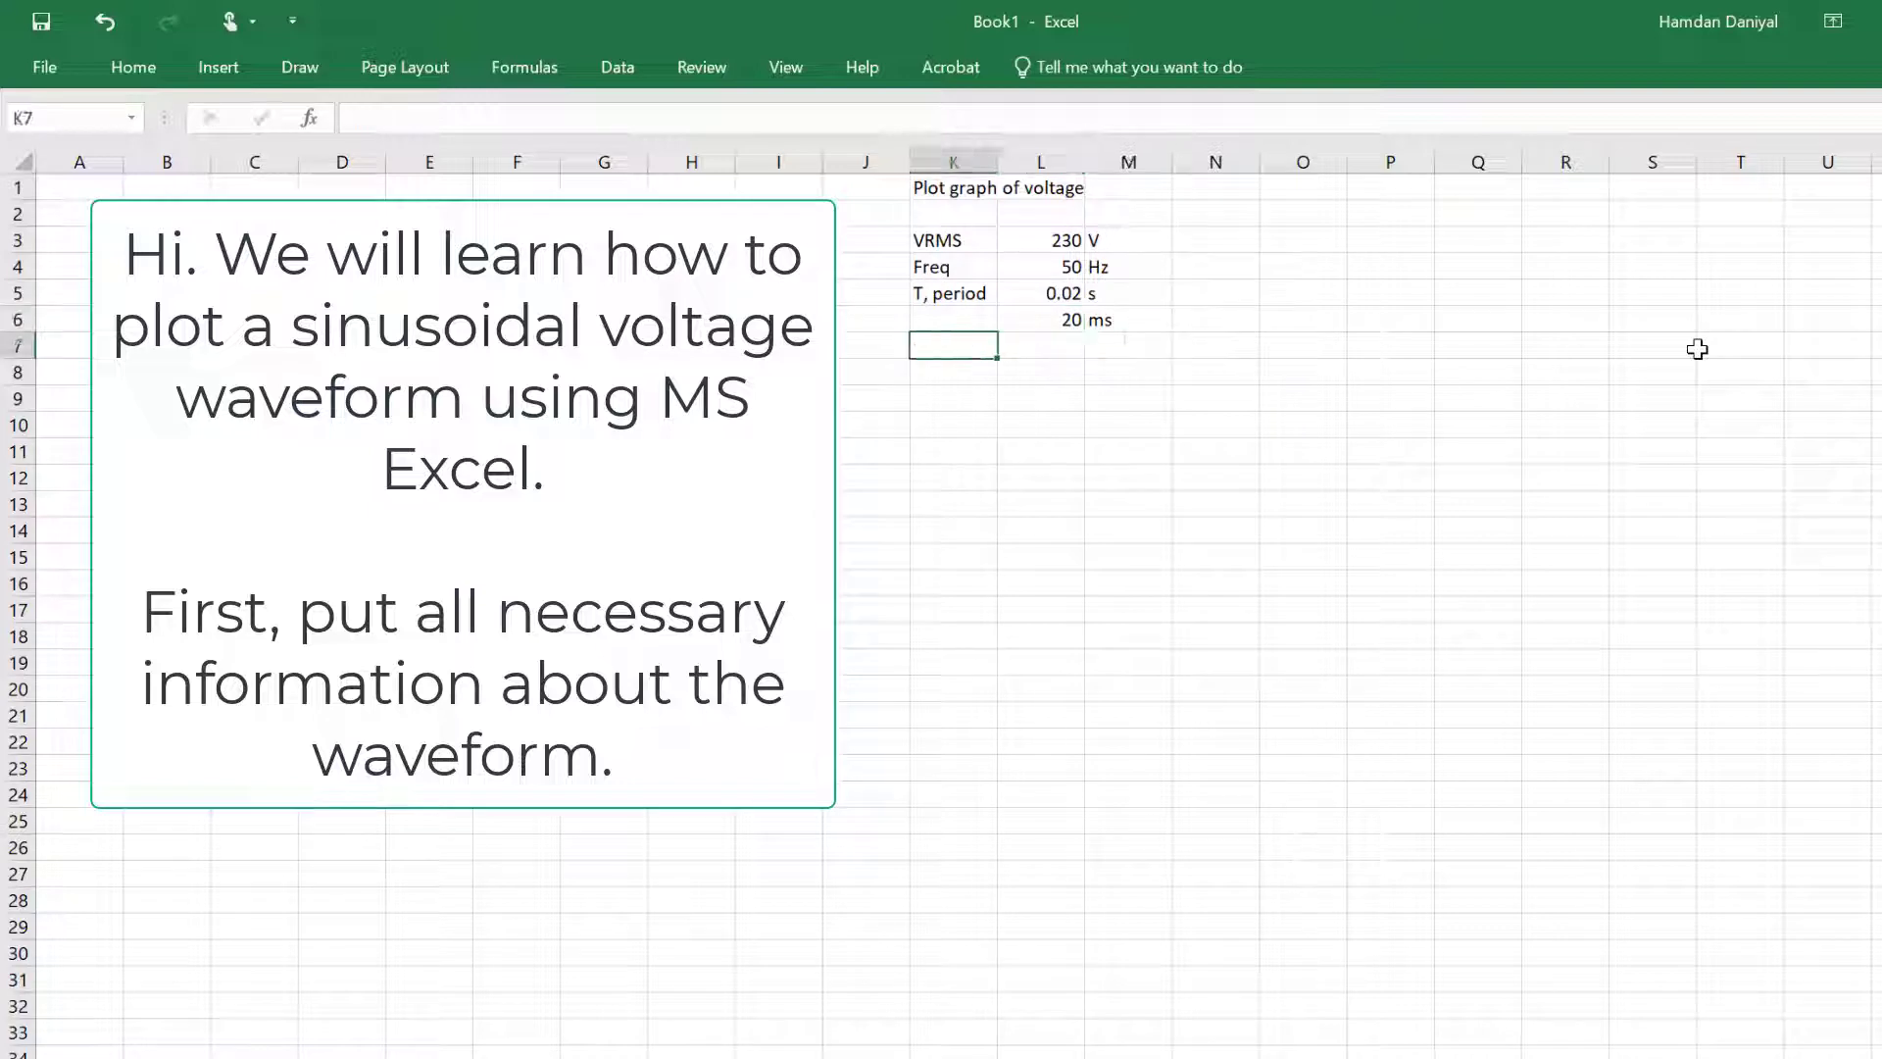
Step: Add a Points/T row in row 7 with the value 100 and the unit points
type("Points/T")
key("Tab")
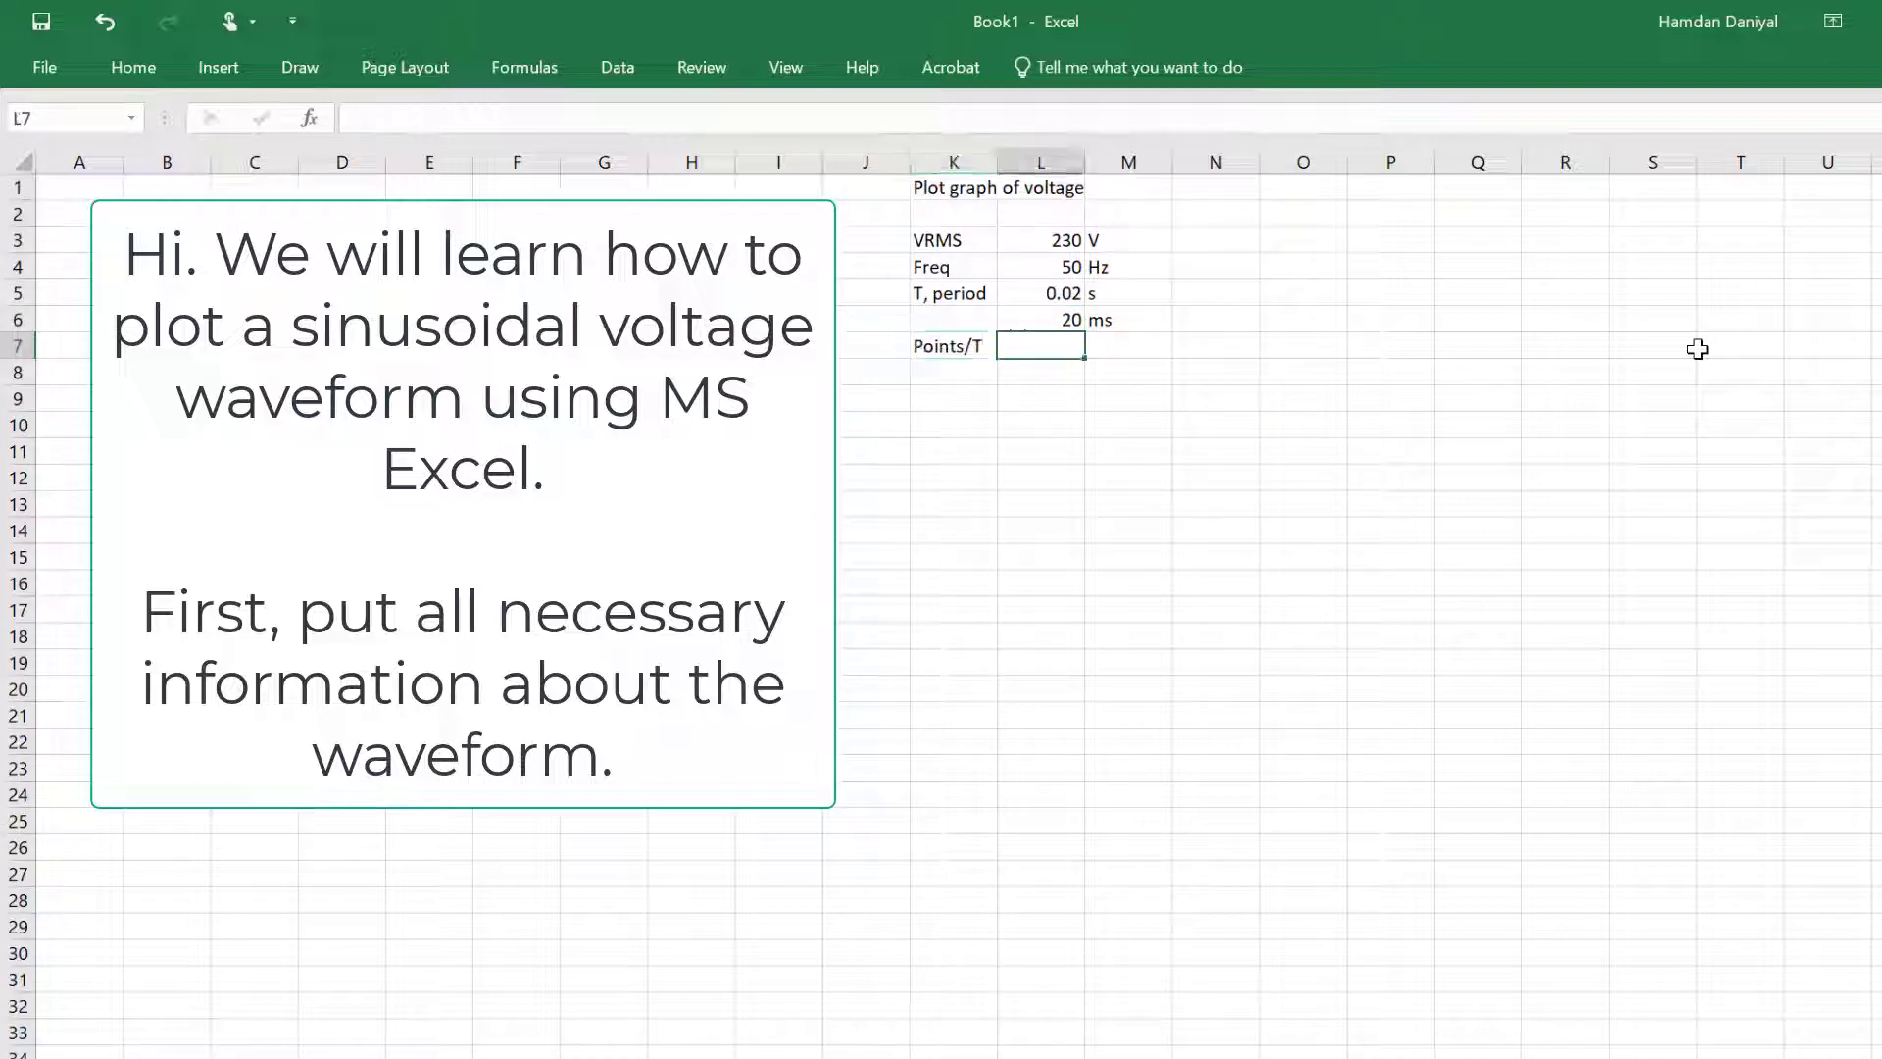
type("100")
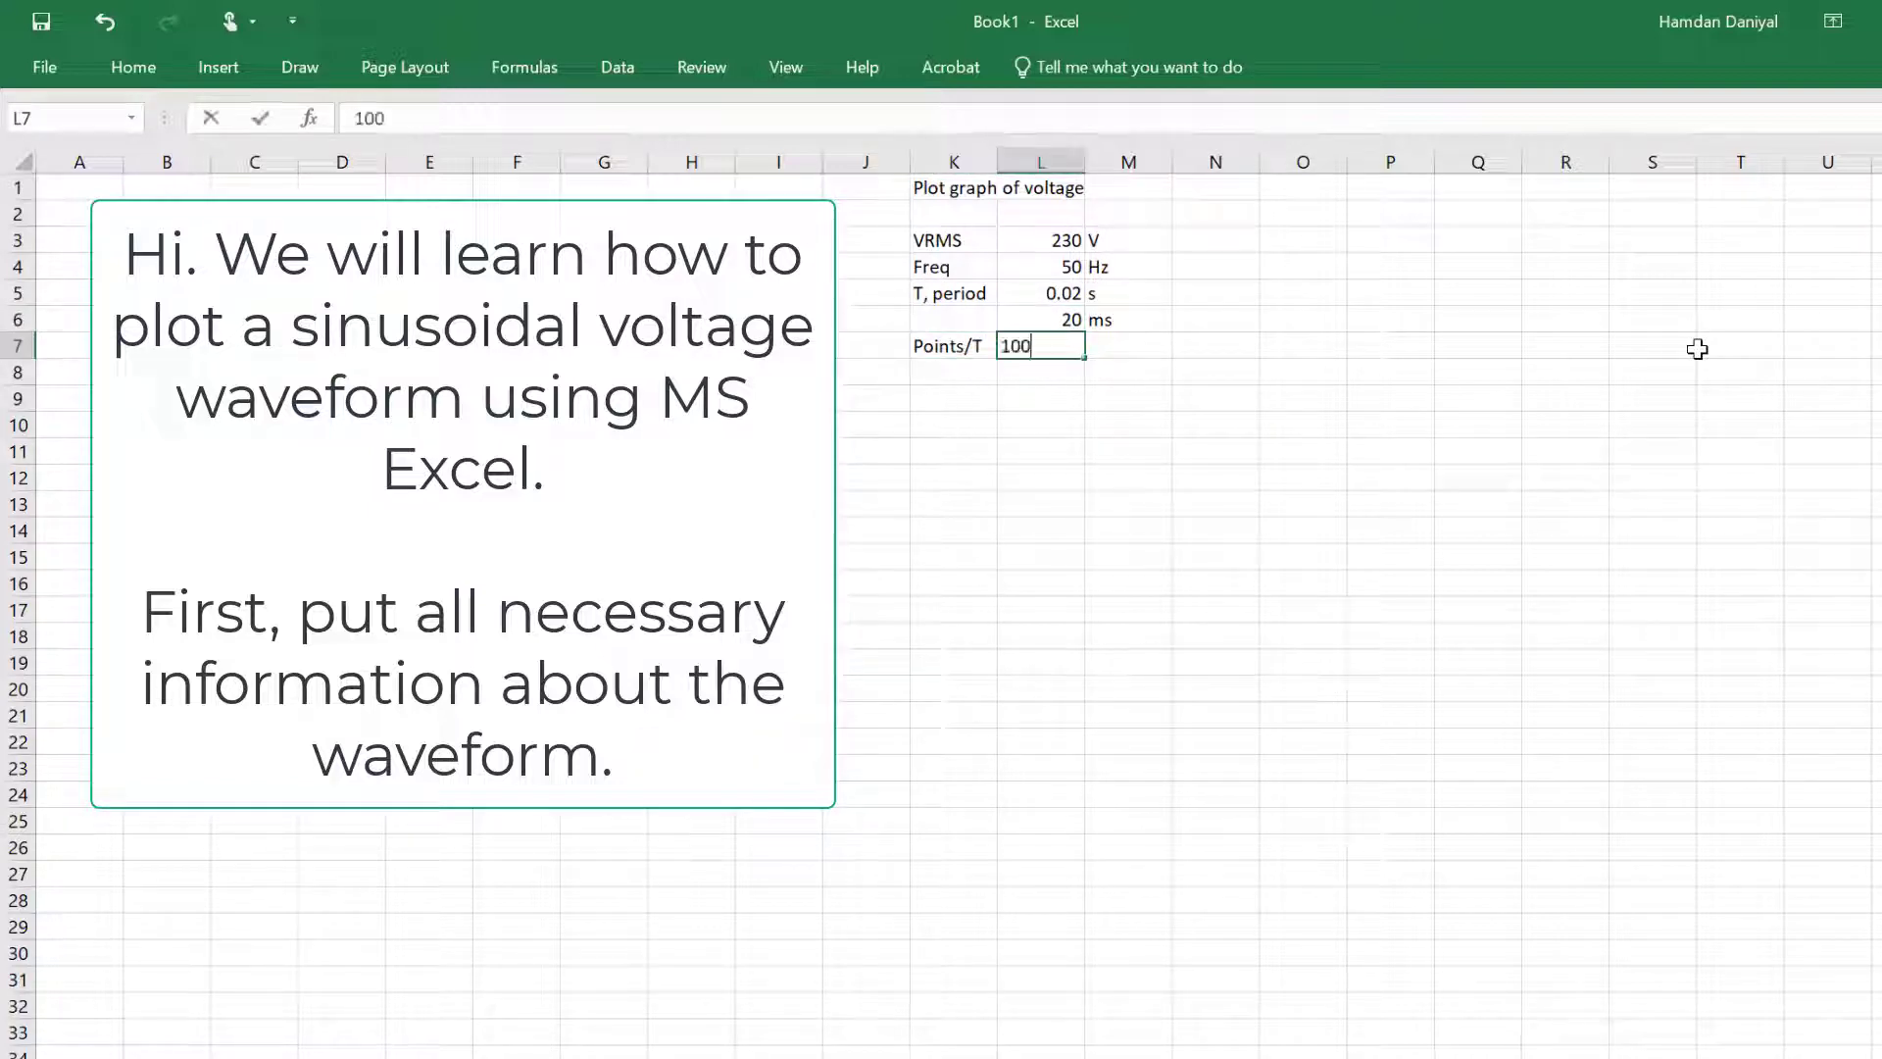
key("Tab")
type("points")
key("Return")
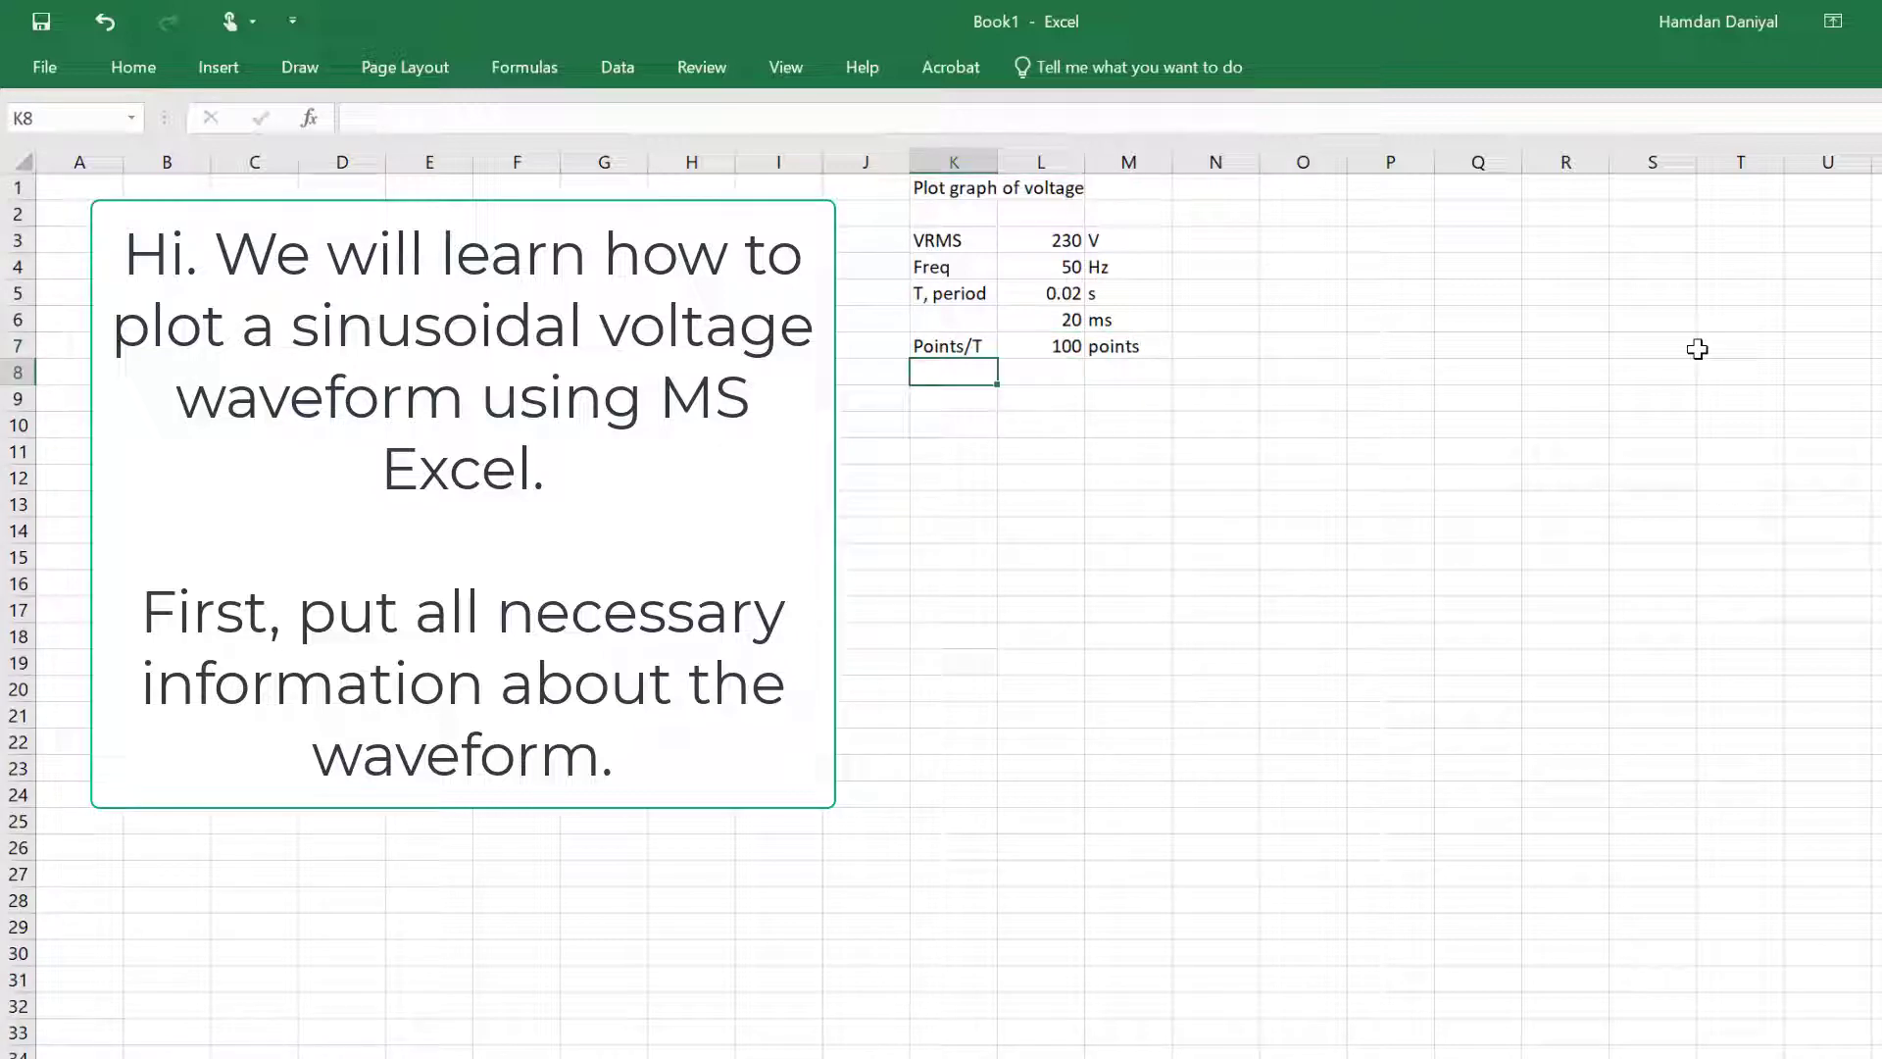
Step: Add a Cycles row in row 8 with the value 20 and the unit cycles
type("Cycles")
key("Tab")
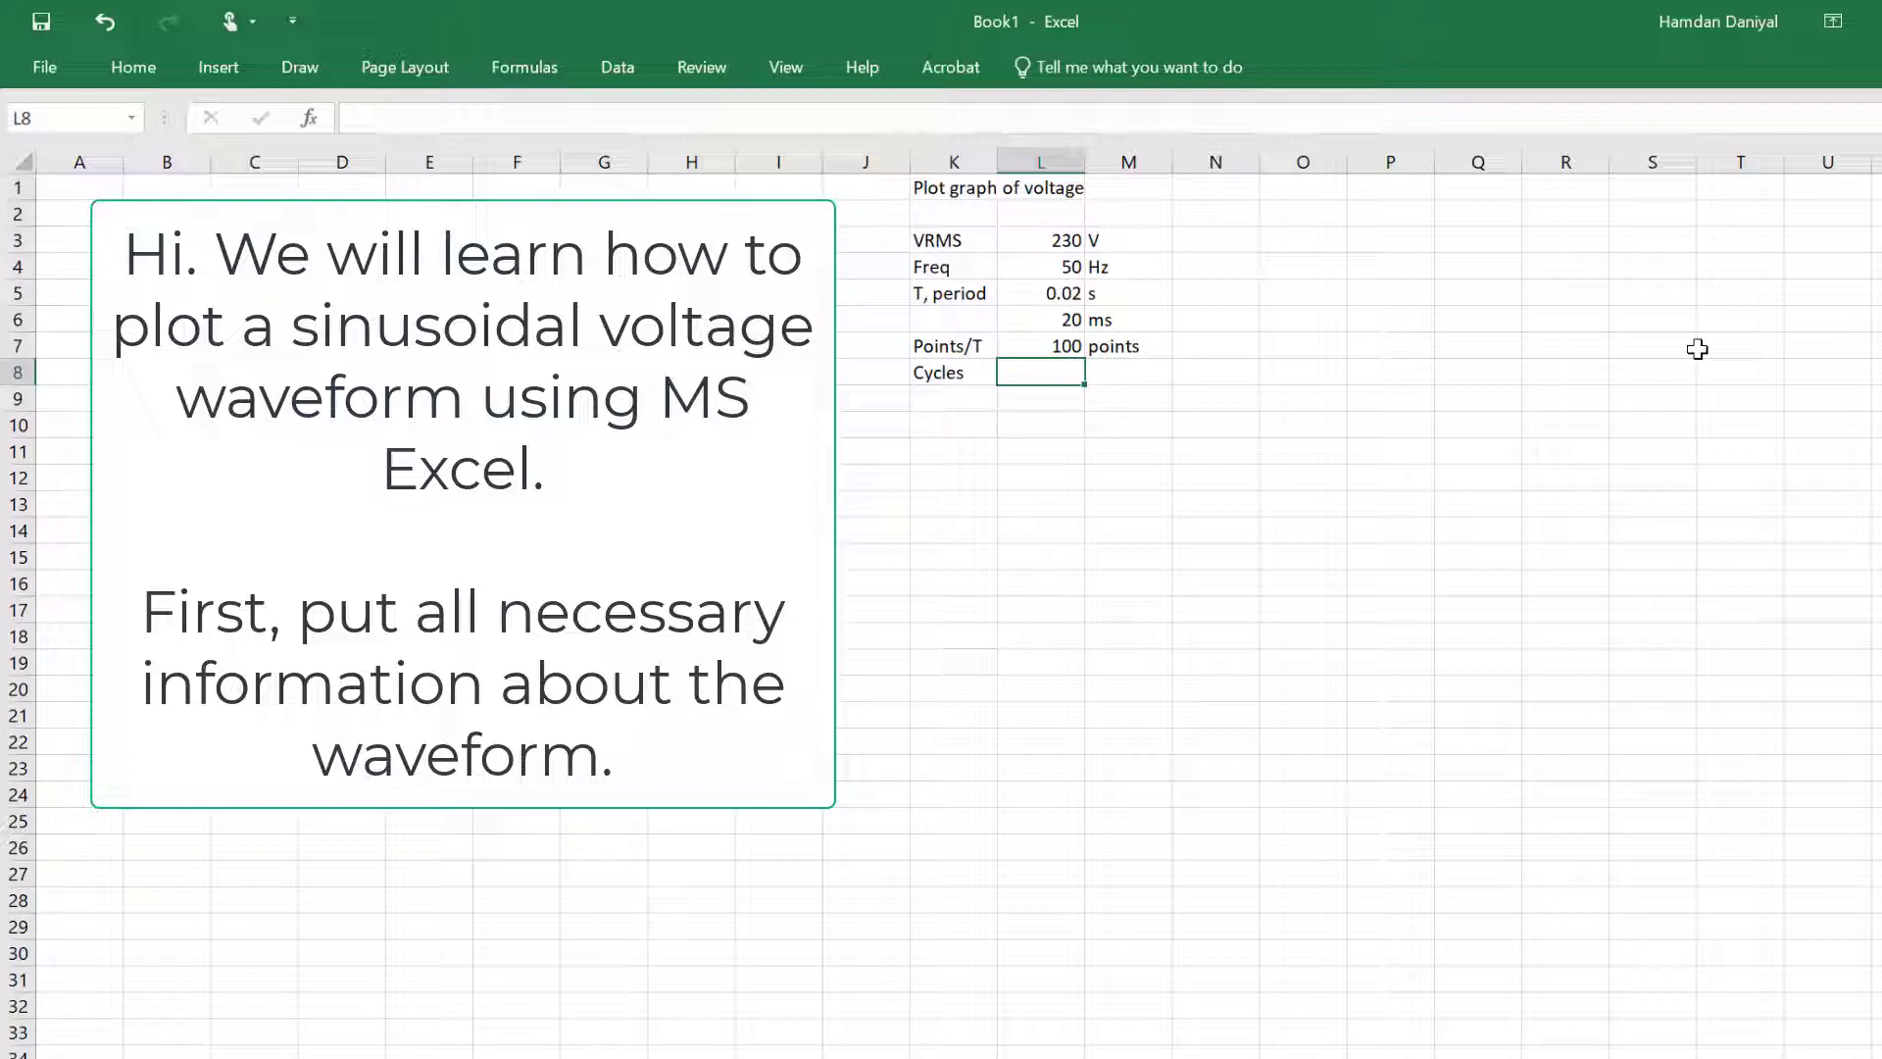
type("20")
key("Tab")
type("cycles")
key("Return")
Step: Add a Points row in row 9 that multiplies points per period by cycles, =L7*L8, with the unit points
type("Points")
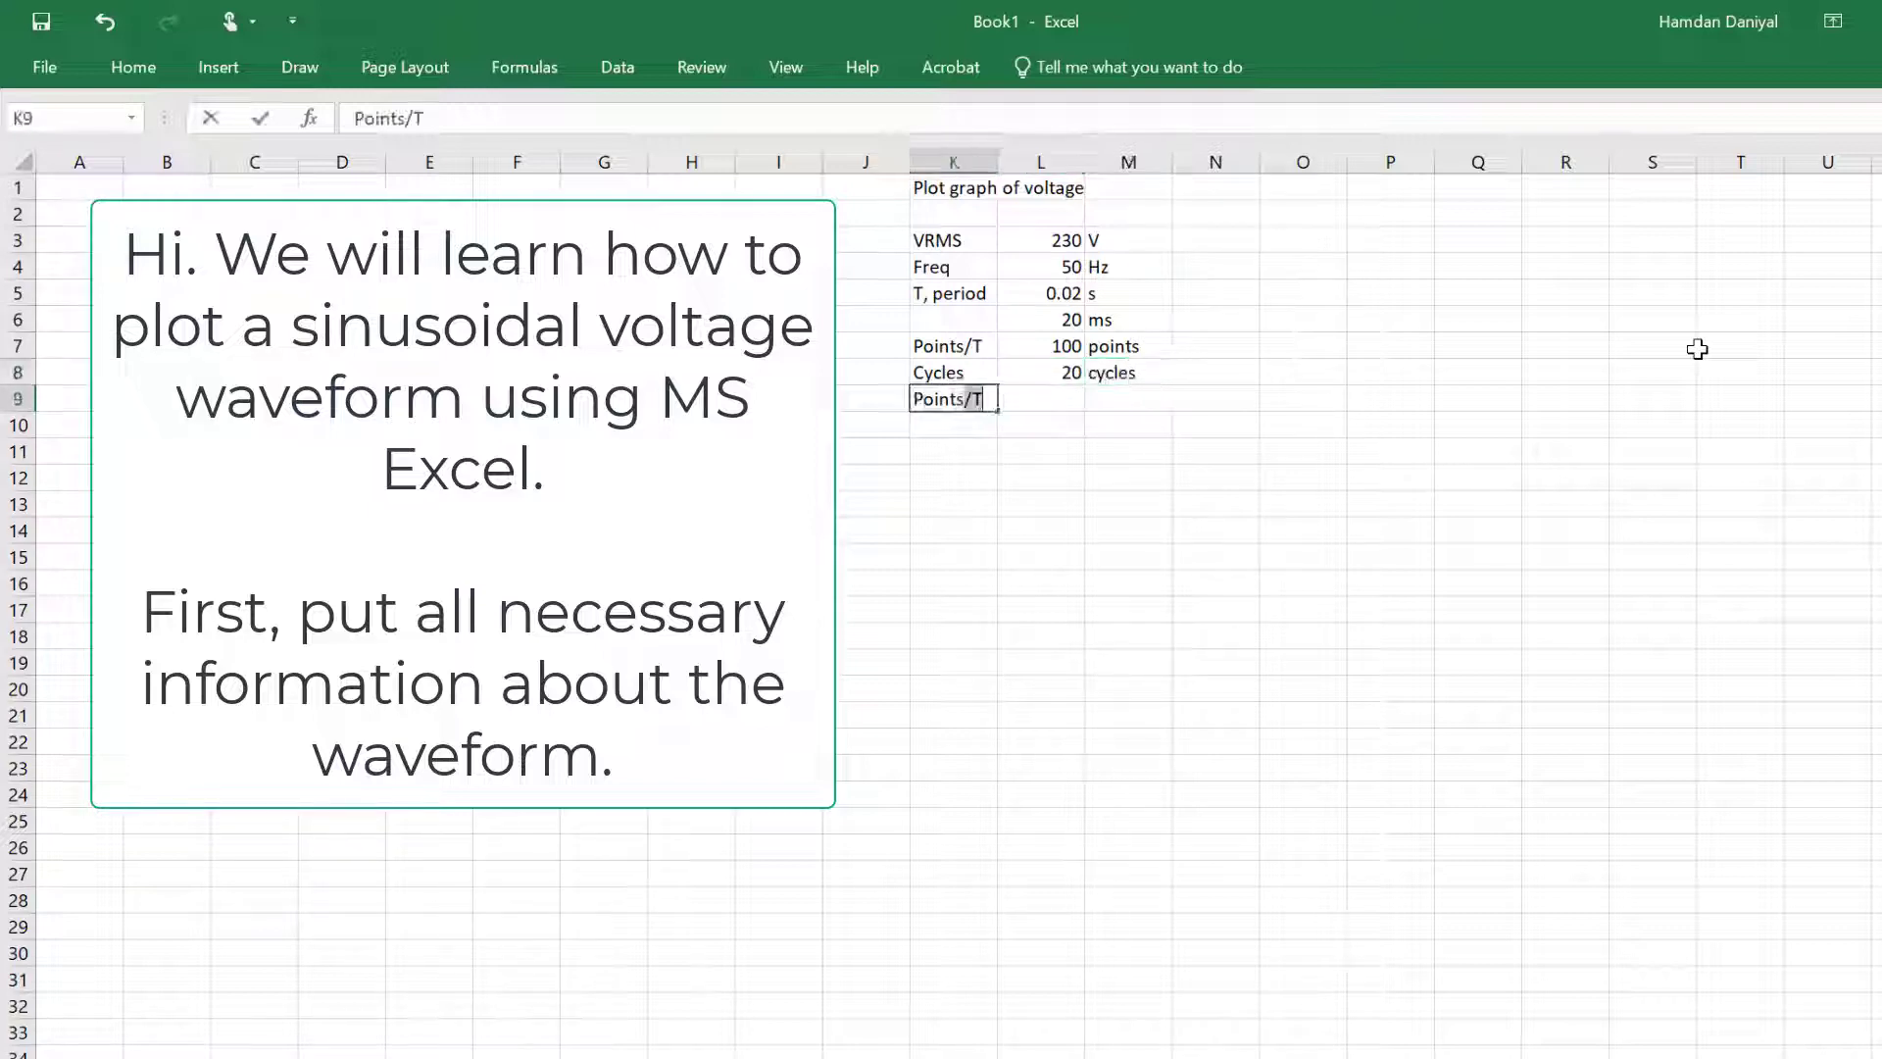
key("Delete")
key("Tab")
type("=")
key("Up")
key("Up")
type("*")
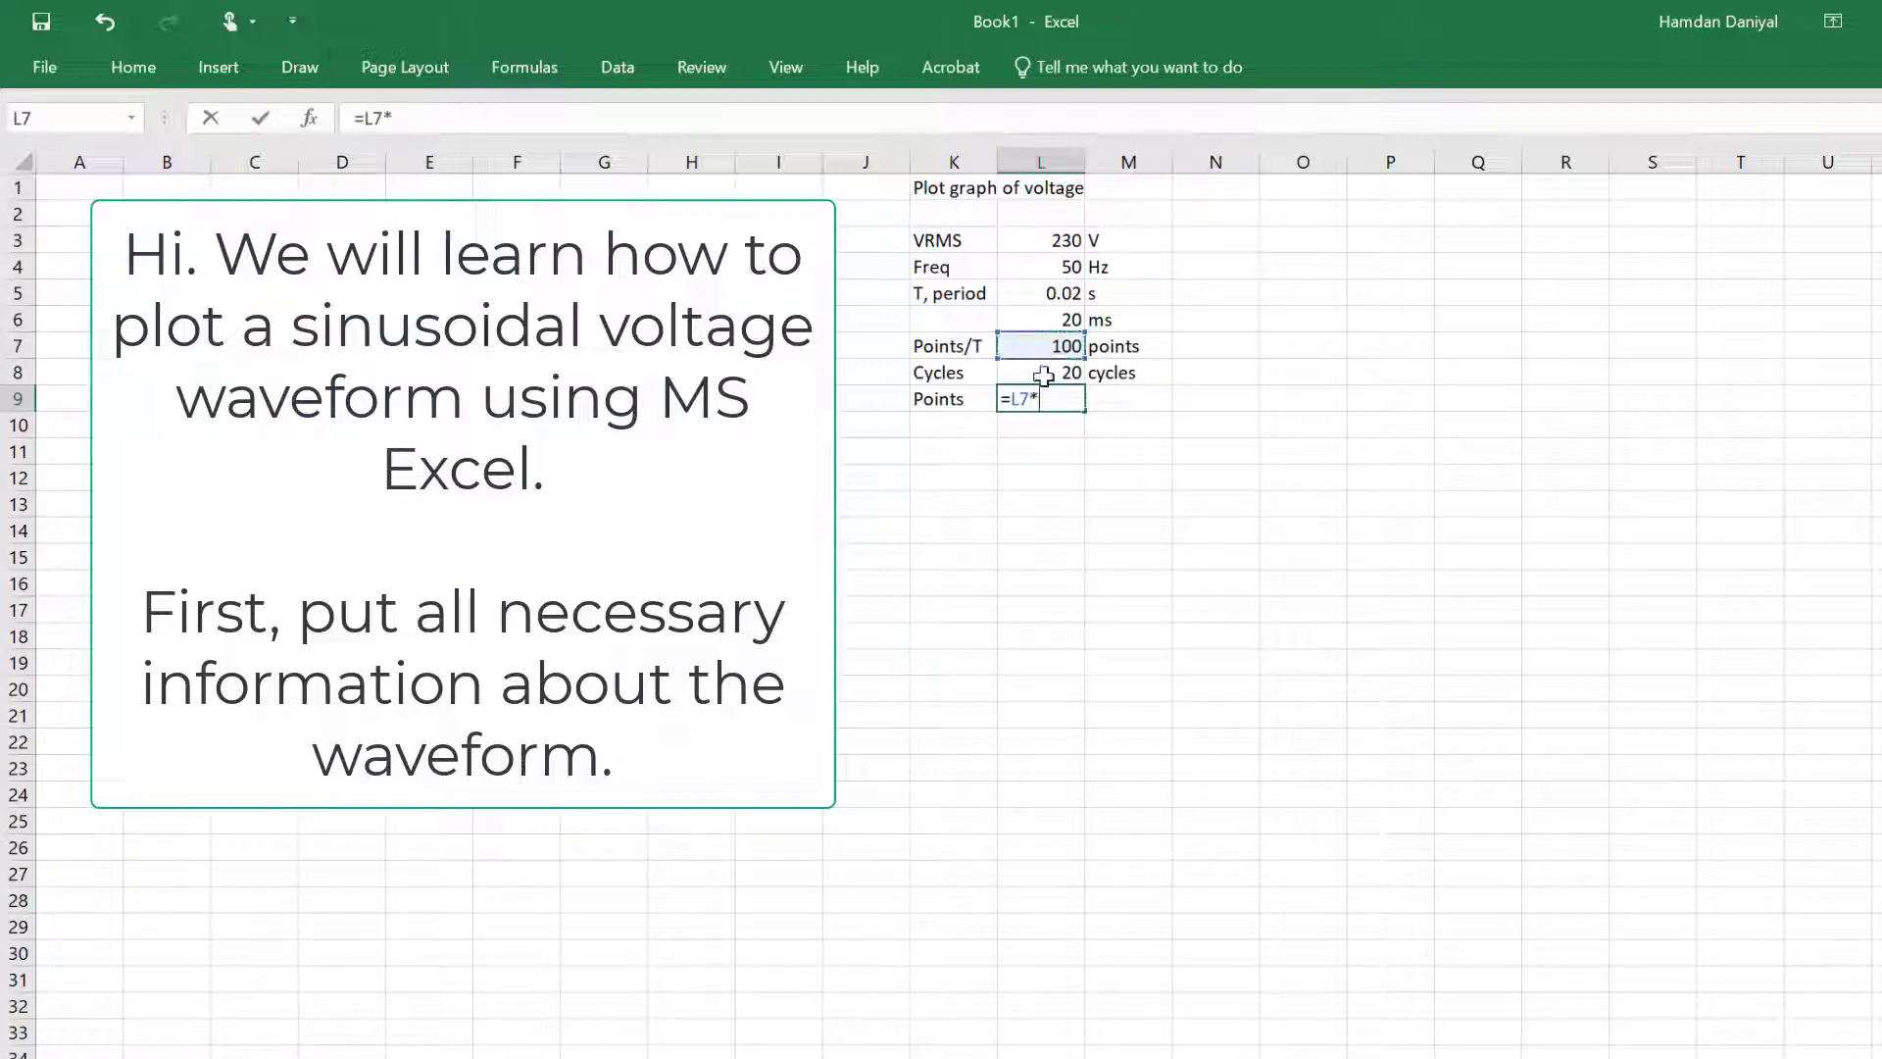
left_click(1044, 376)
key("Return")
key("Up")
key("Right")
type("points")
Step: Rename the label in K9 to Total points and fit column K's width to its contents
key("Left")
key("Left")
type("Totl")
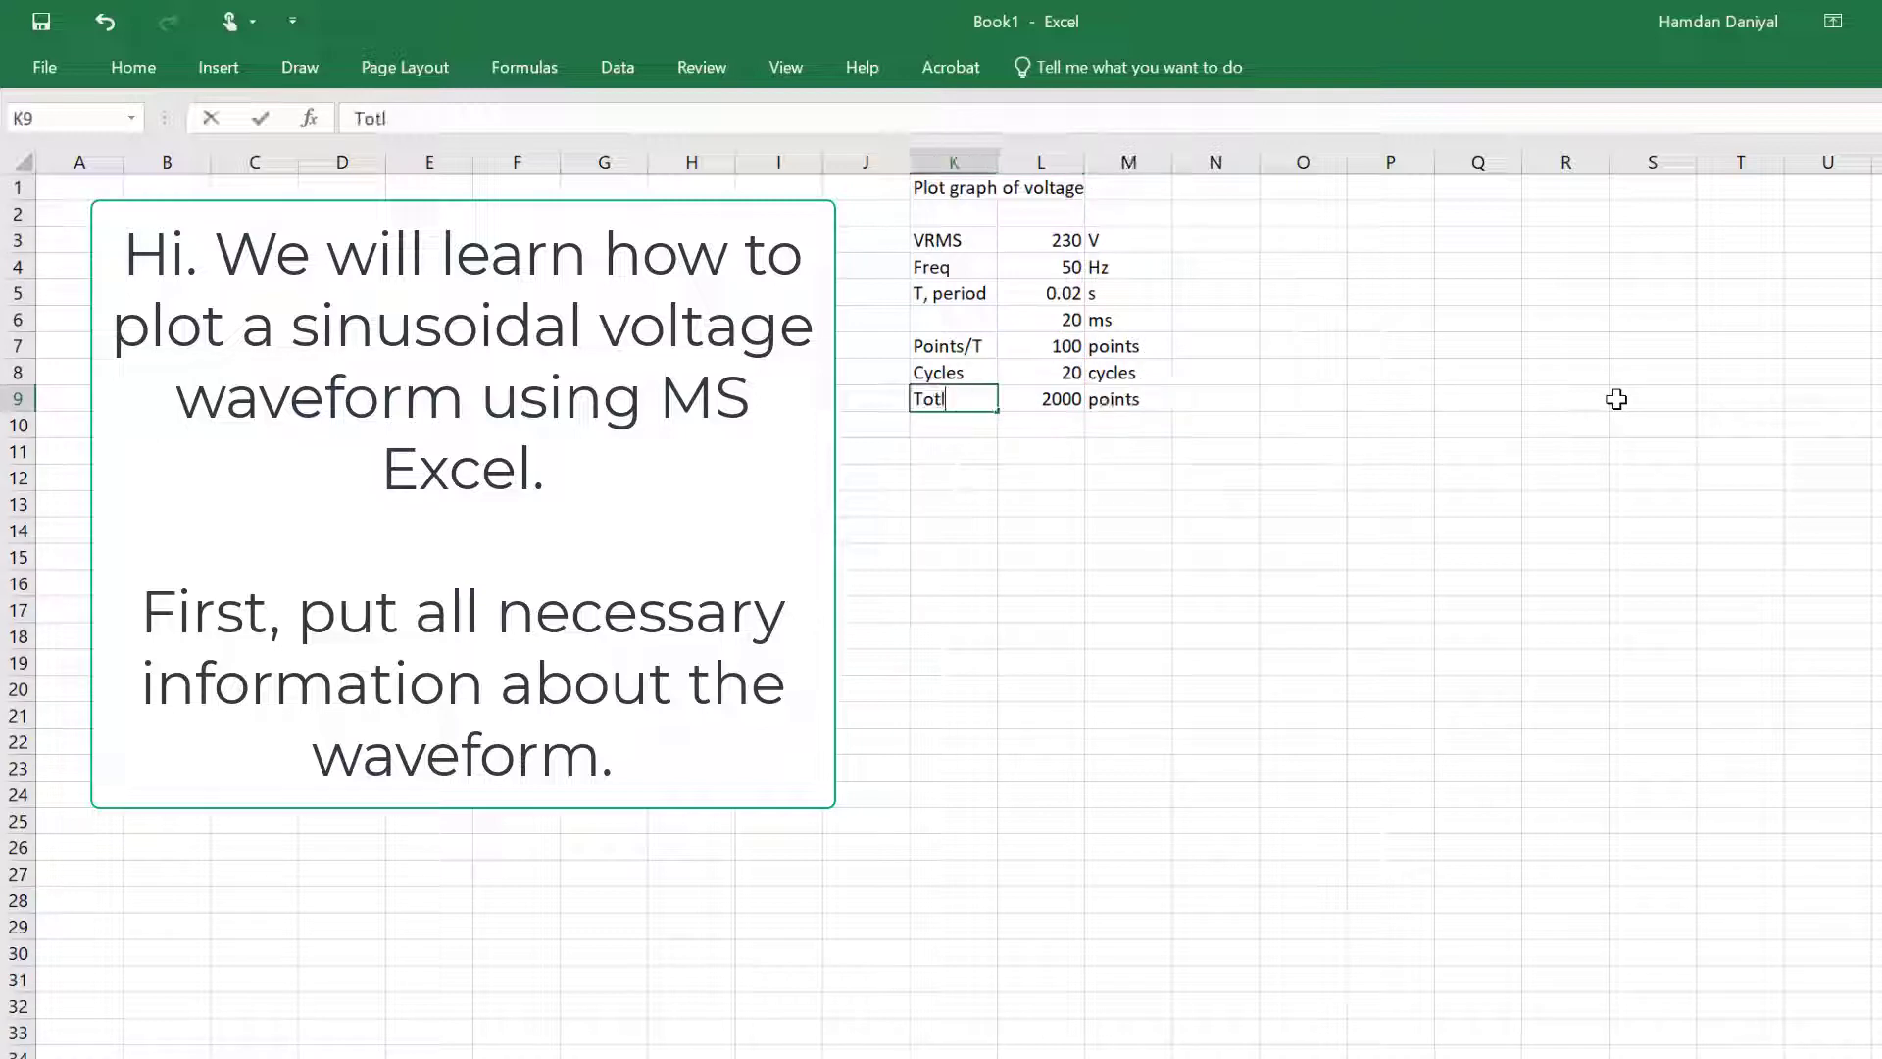
key("BackSpace")
type("al points")
left_click(1216, 583)
double_click(999, 162)
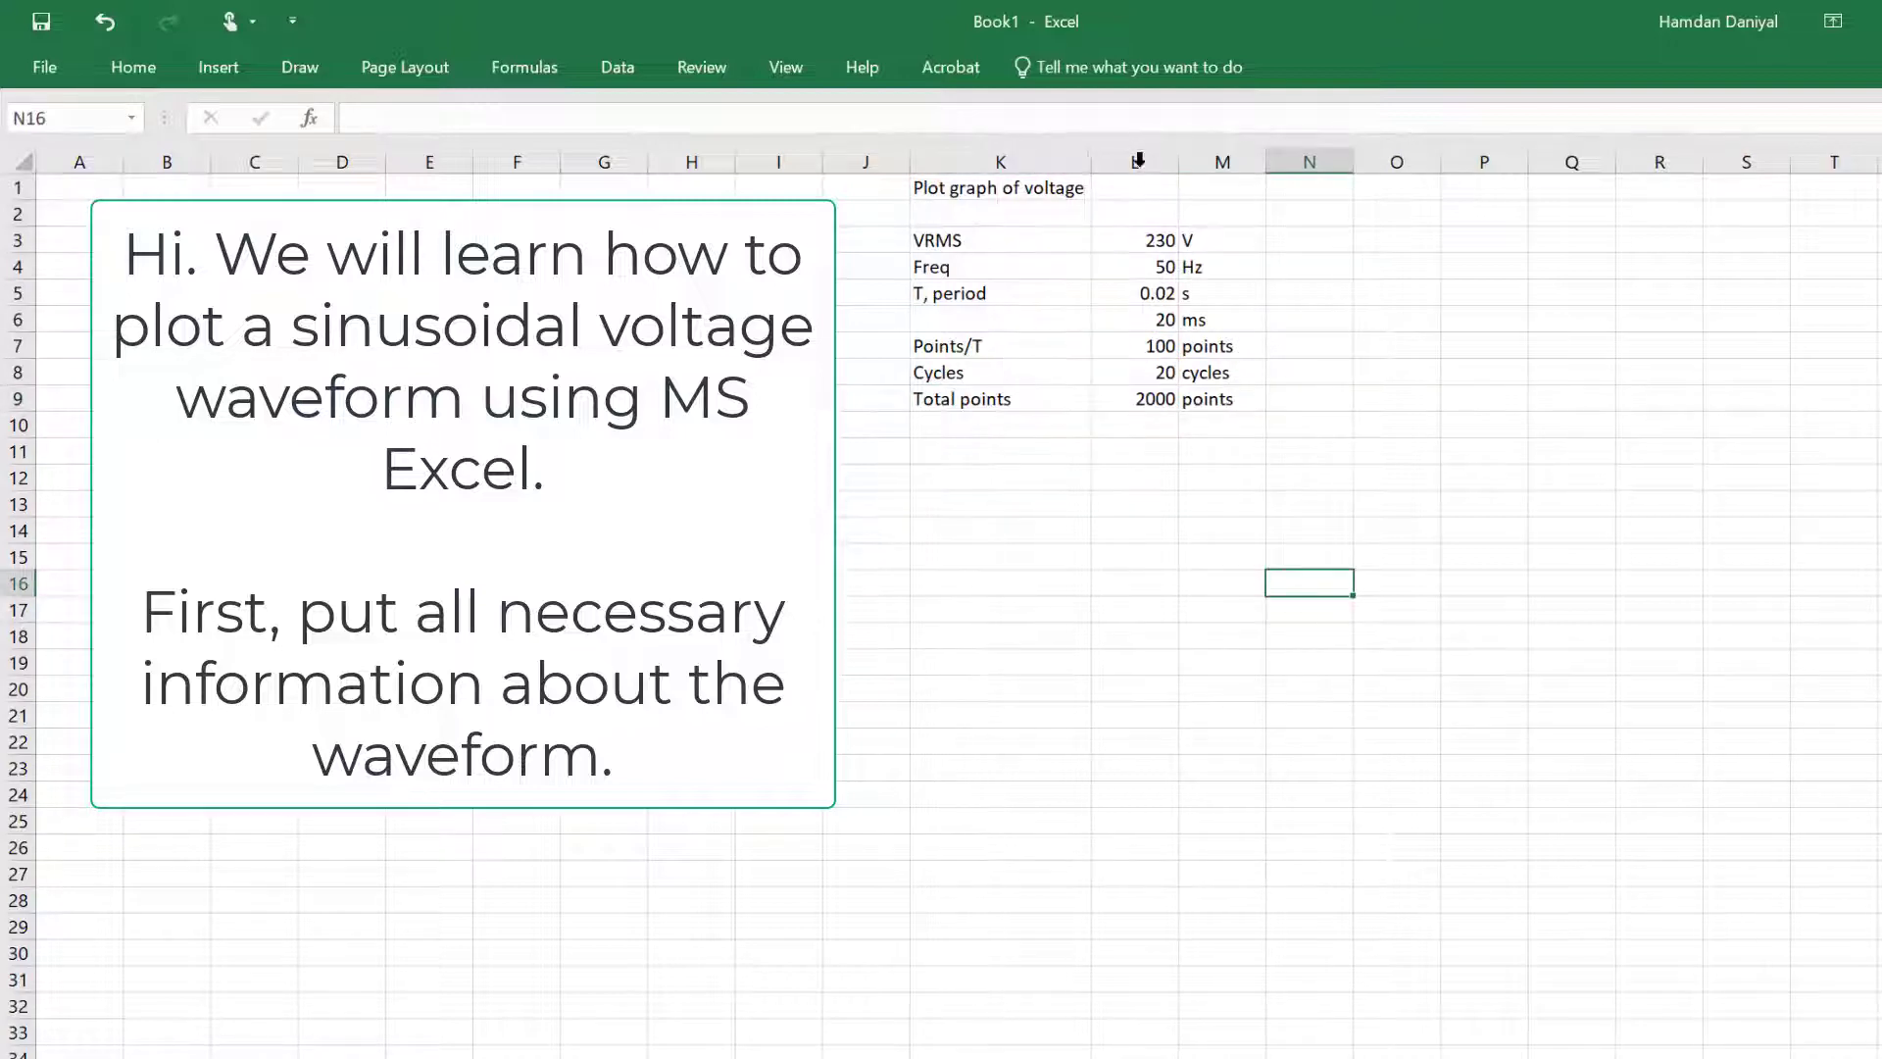
Step: Head column A with Points and fill a series down from A2, starting with 0 and 1
type("Points")
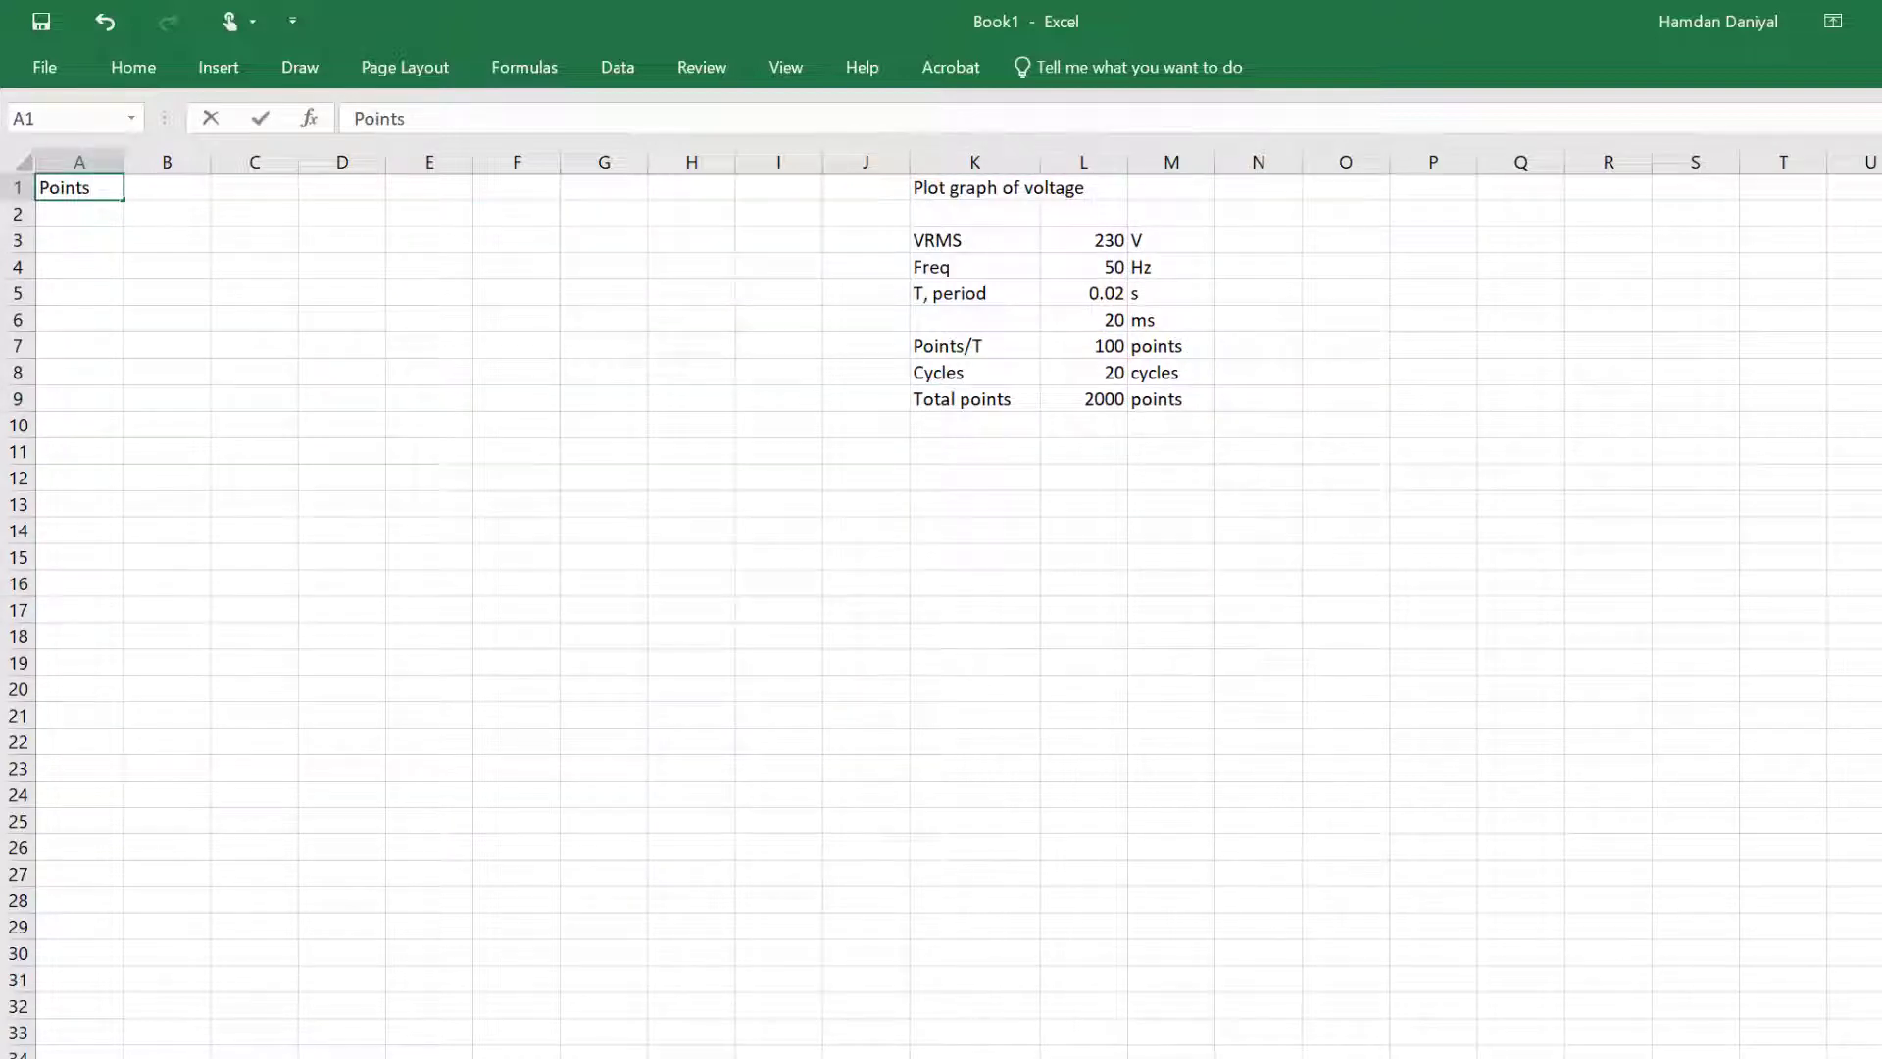
key("Return")
type("0")
key("ctrl+Return")
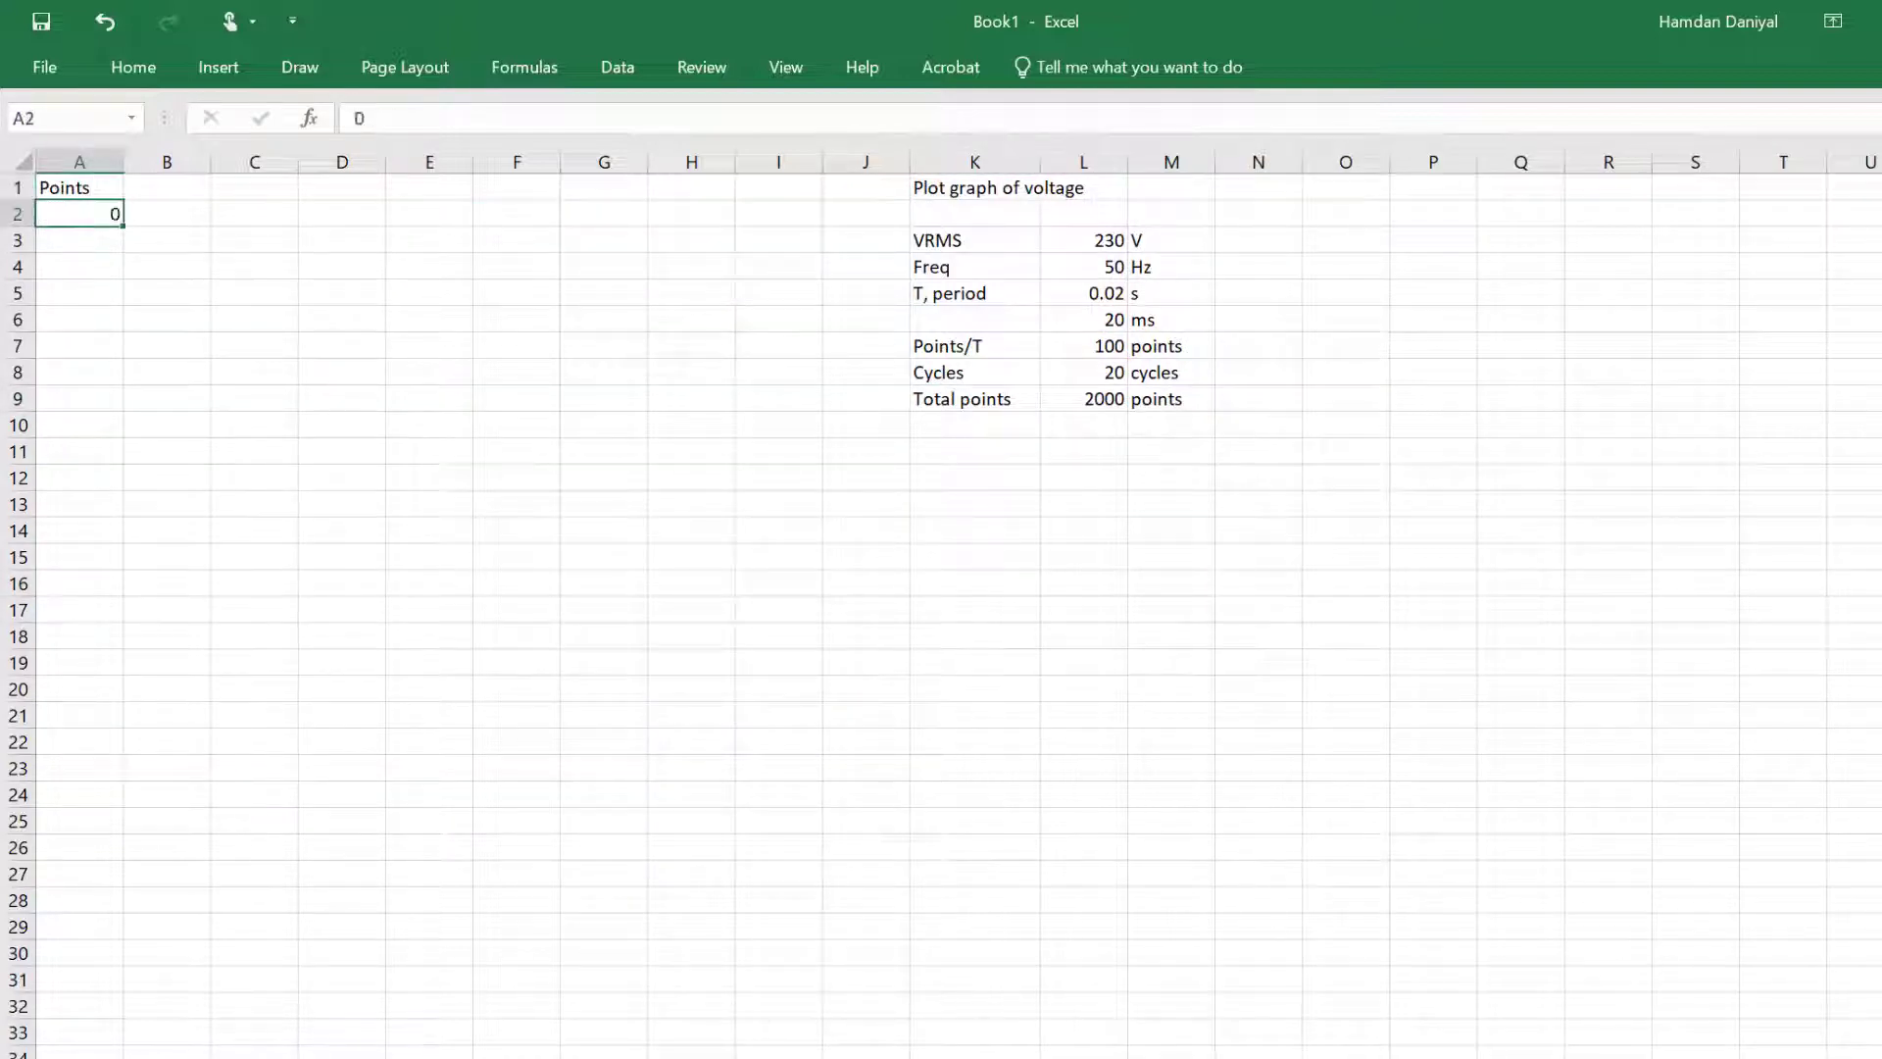
key("Down")
type("1")
key("Up")
left_click_drag(100, 211, 130, 1020)
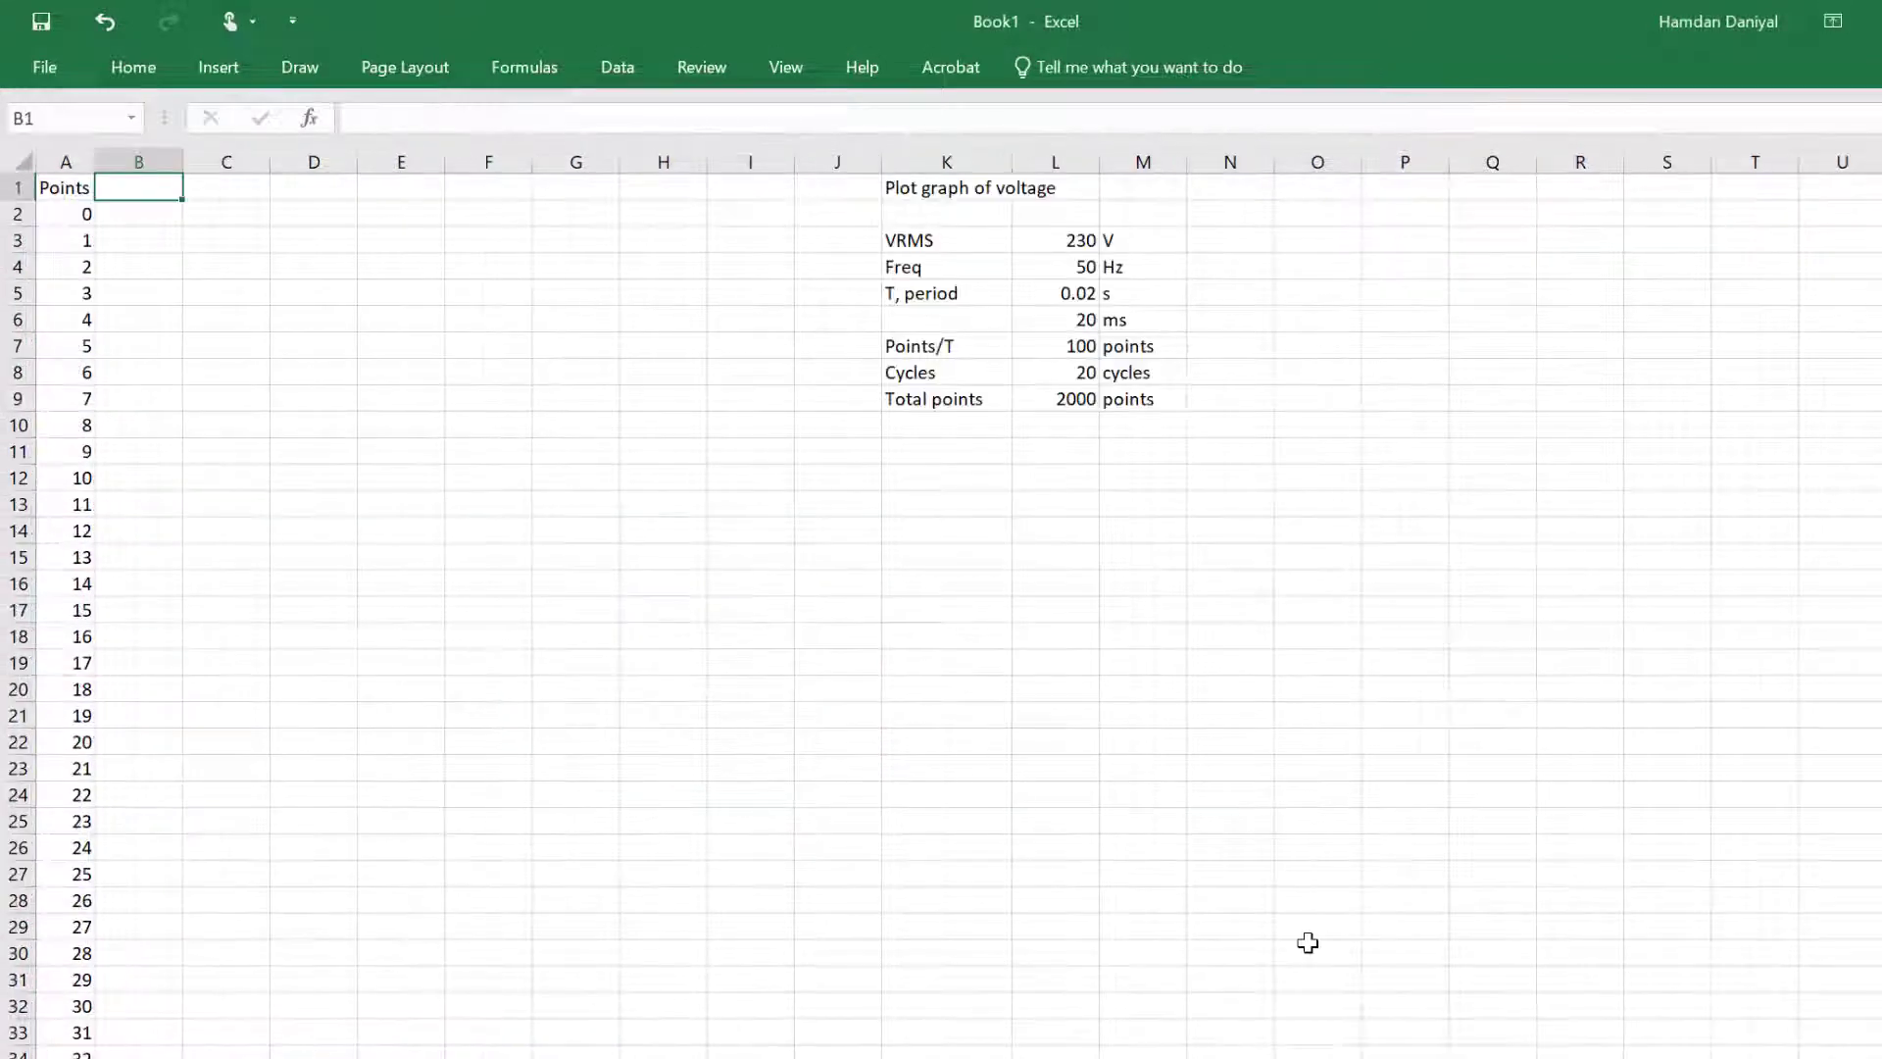
Step: Head column B with Time (ms) and build the formula =L6/L7*A2 in B2
type("Time")
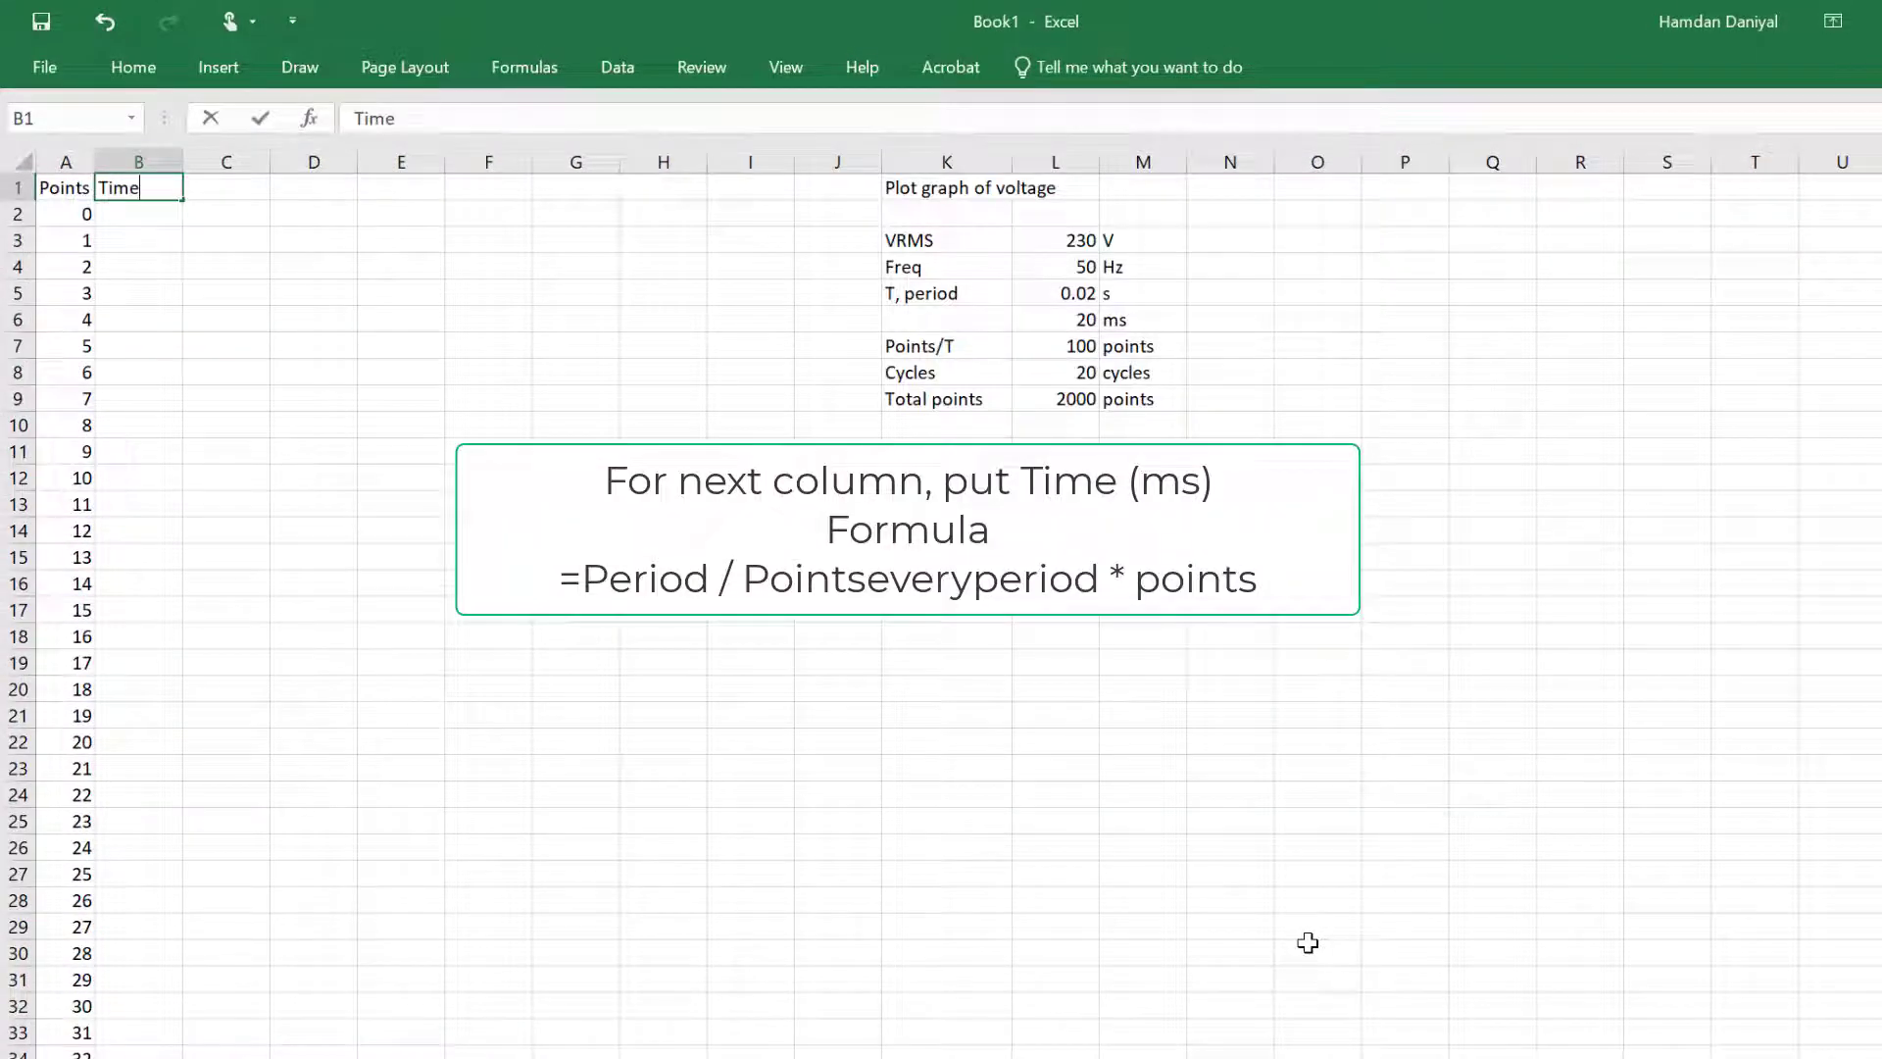
type(" (ms")
key("Return")
type("=")
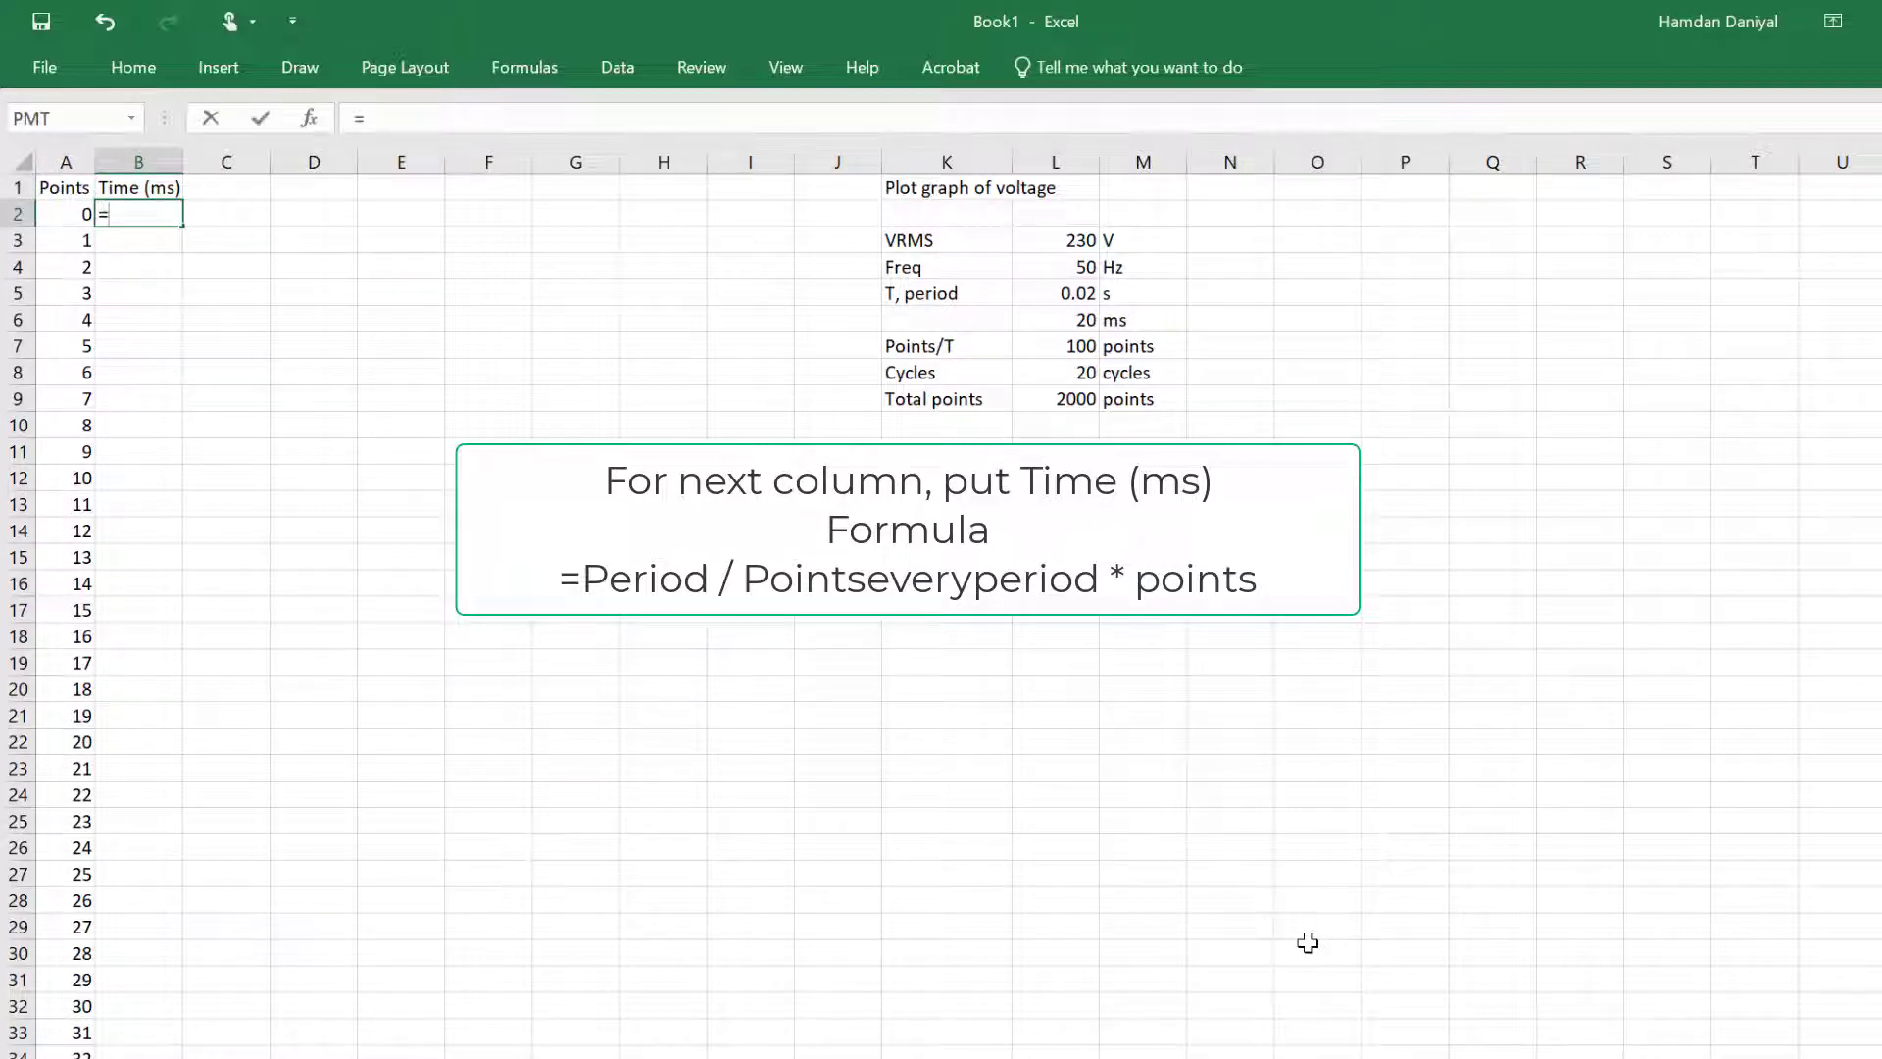
left_click(1088, 317)
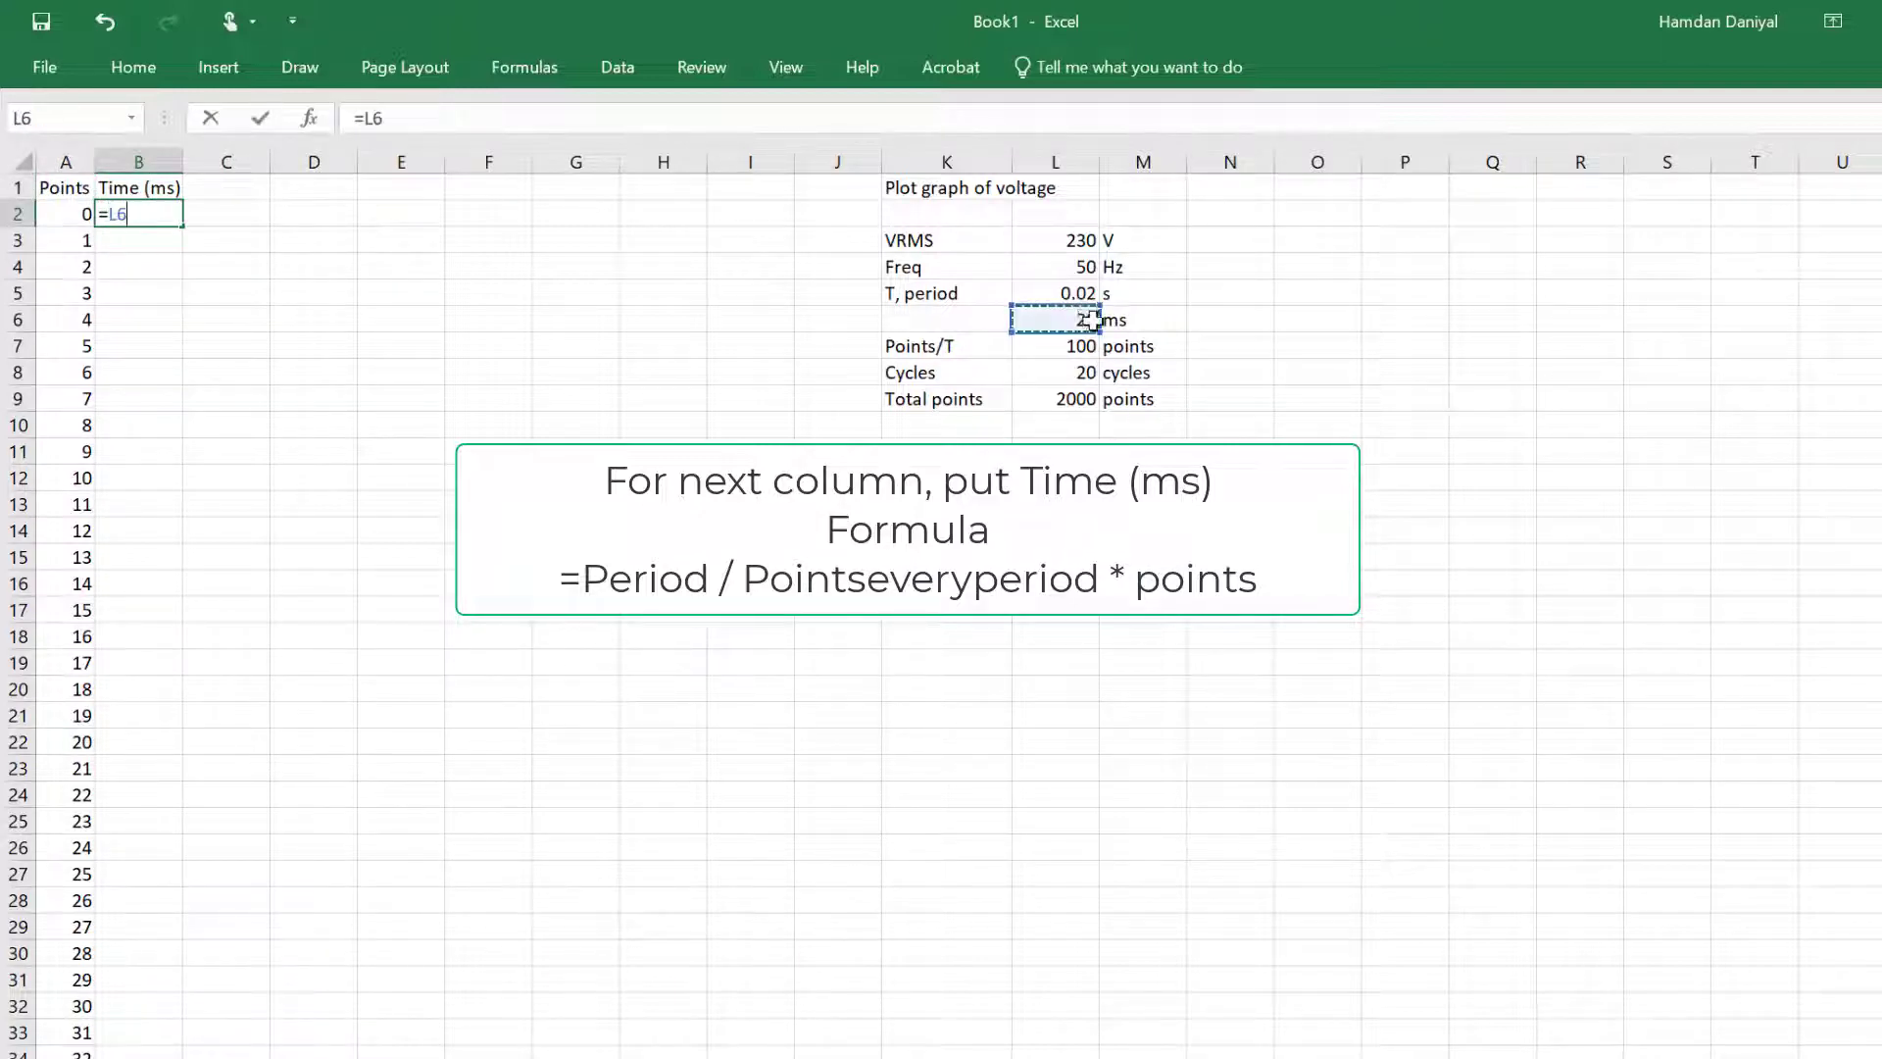
type("/")
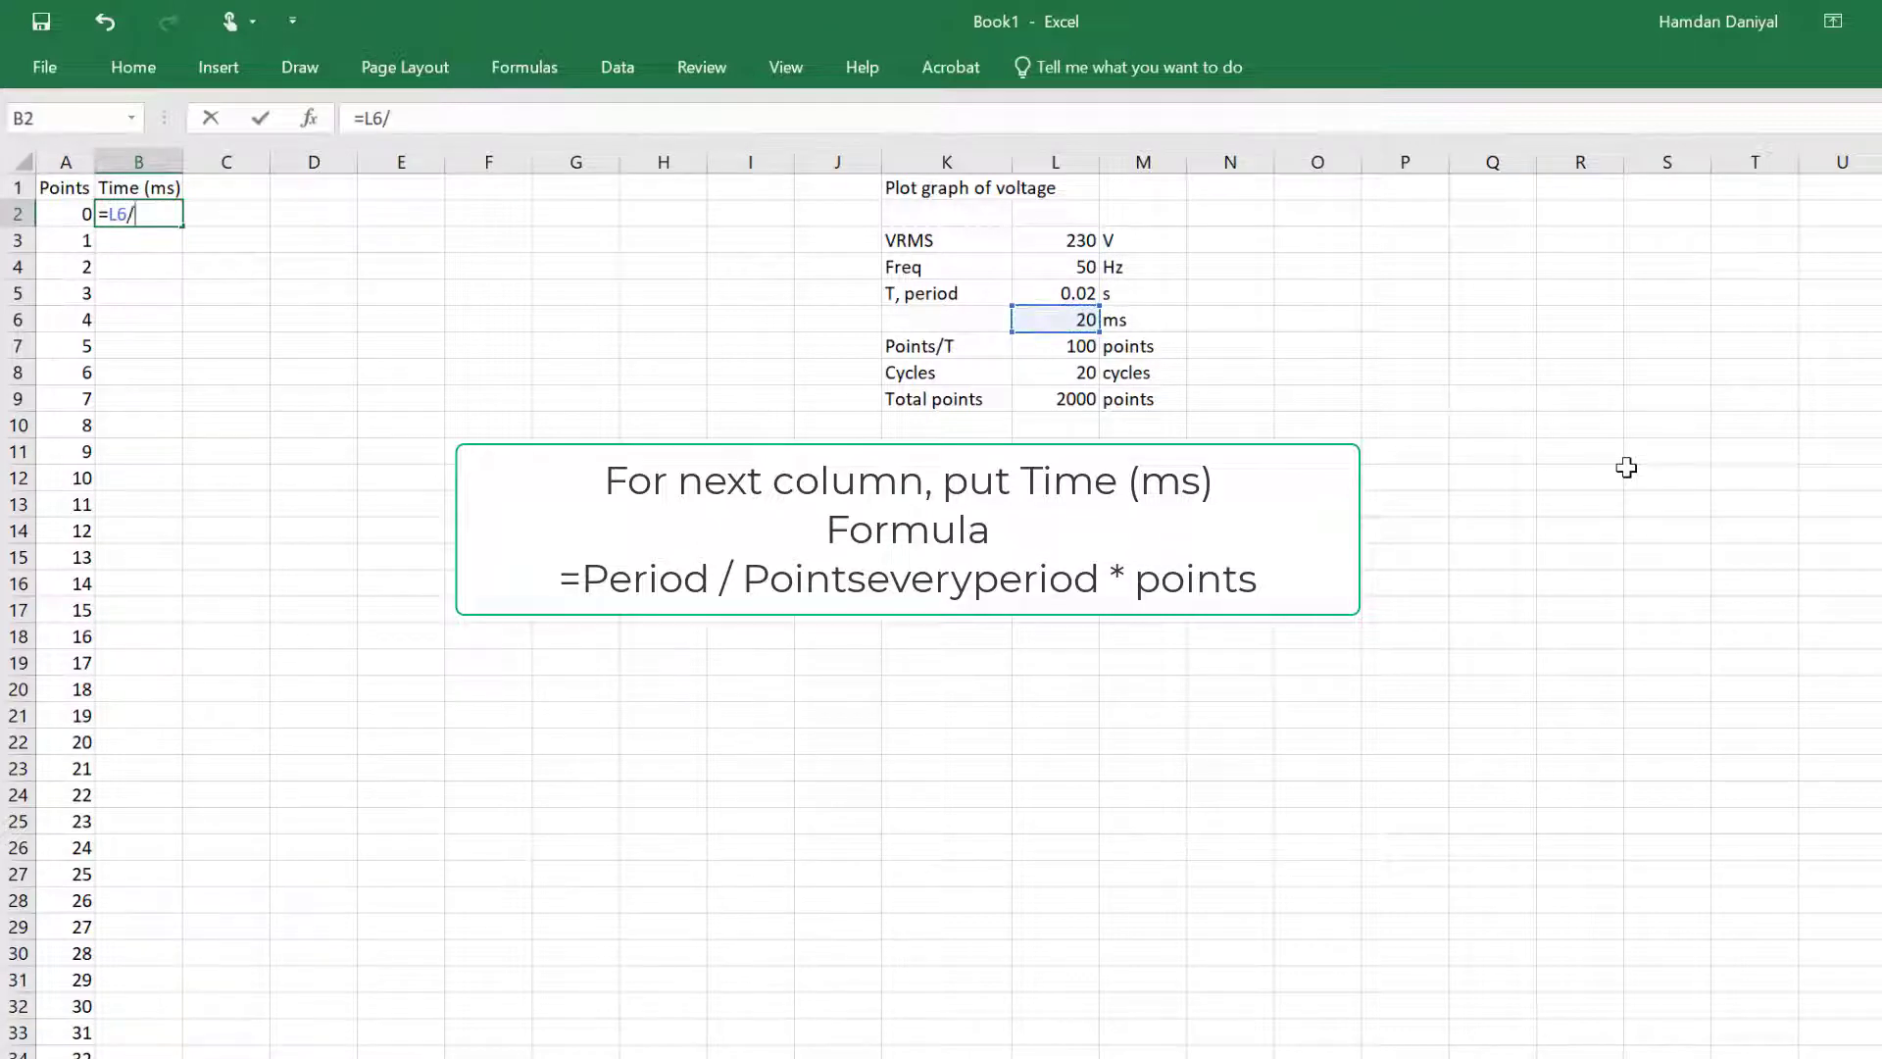
left_click(1076, 343)
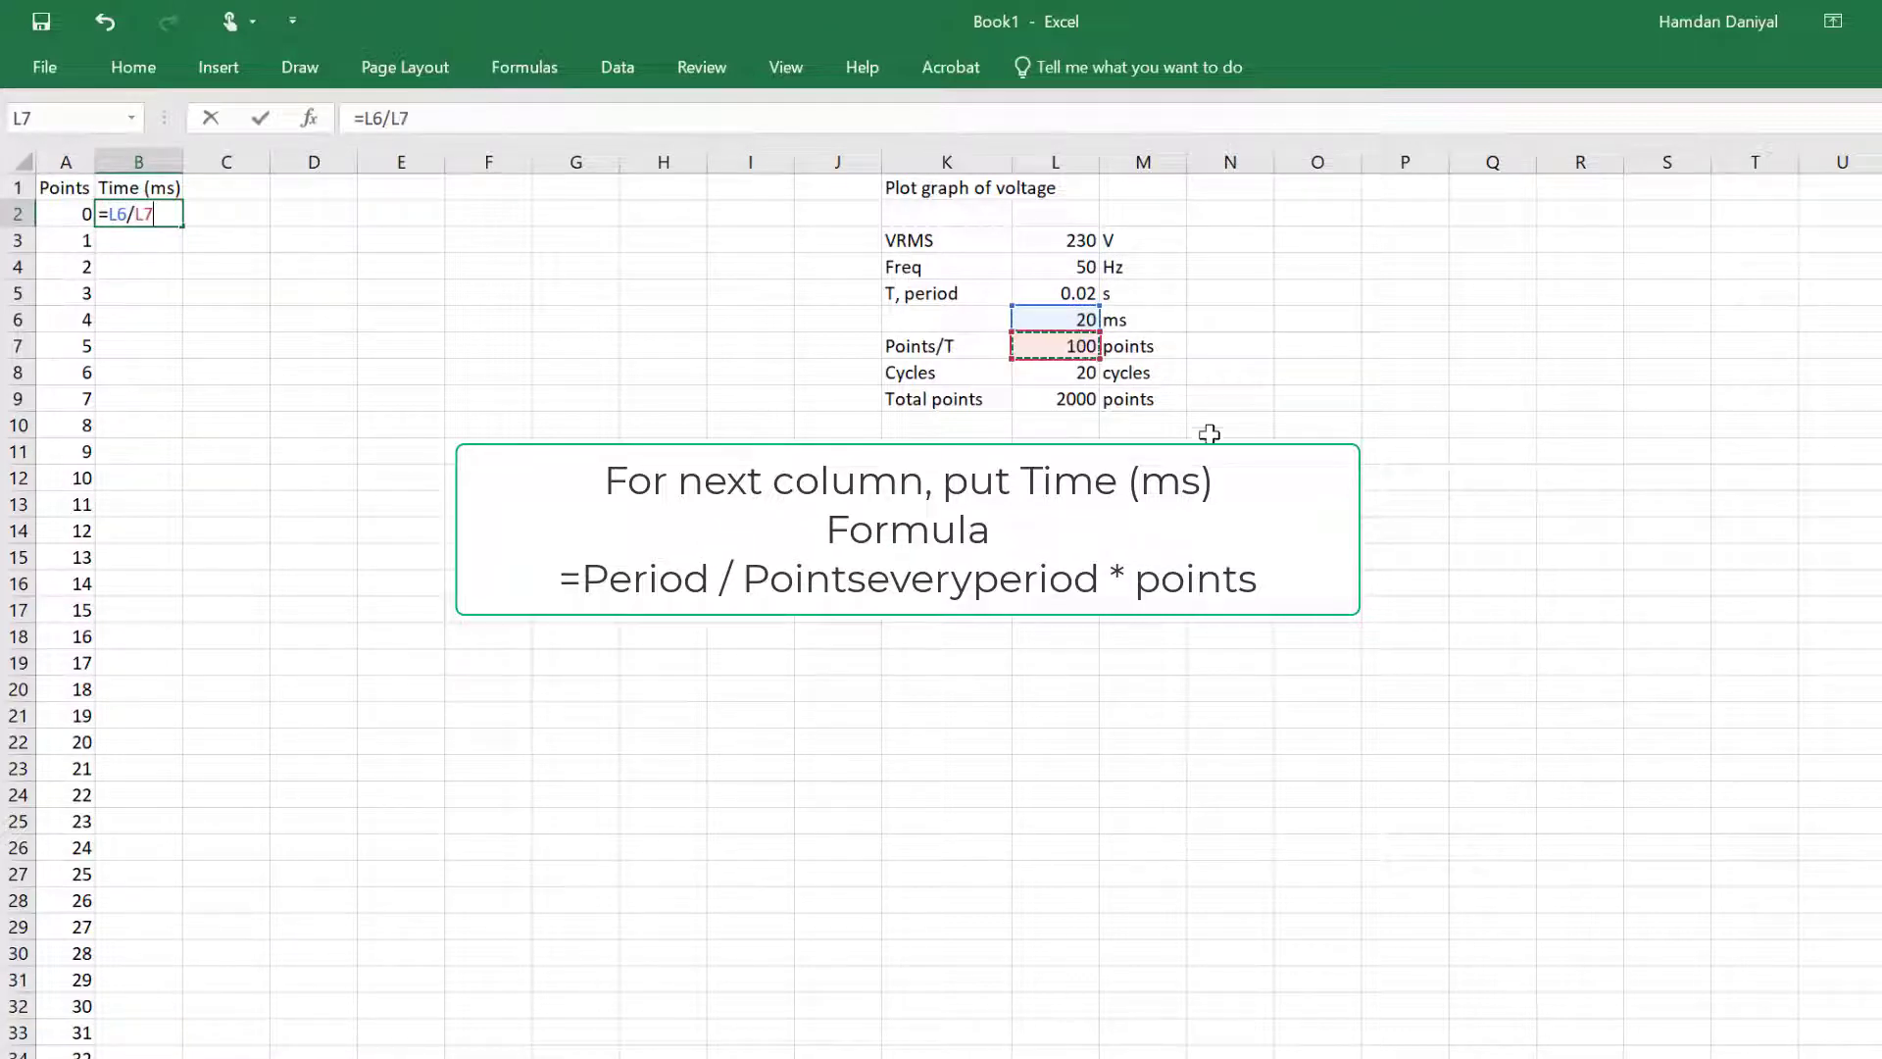
type("*")
left_click(57, 194)
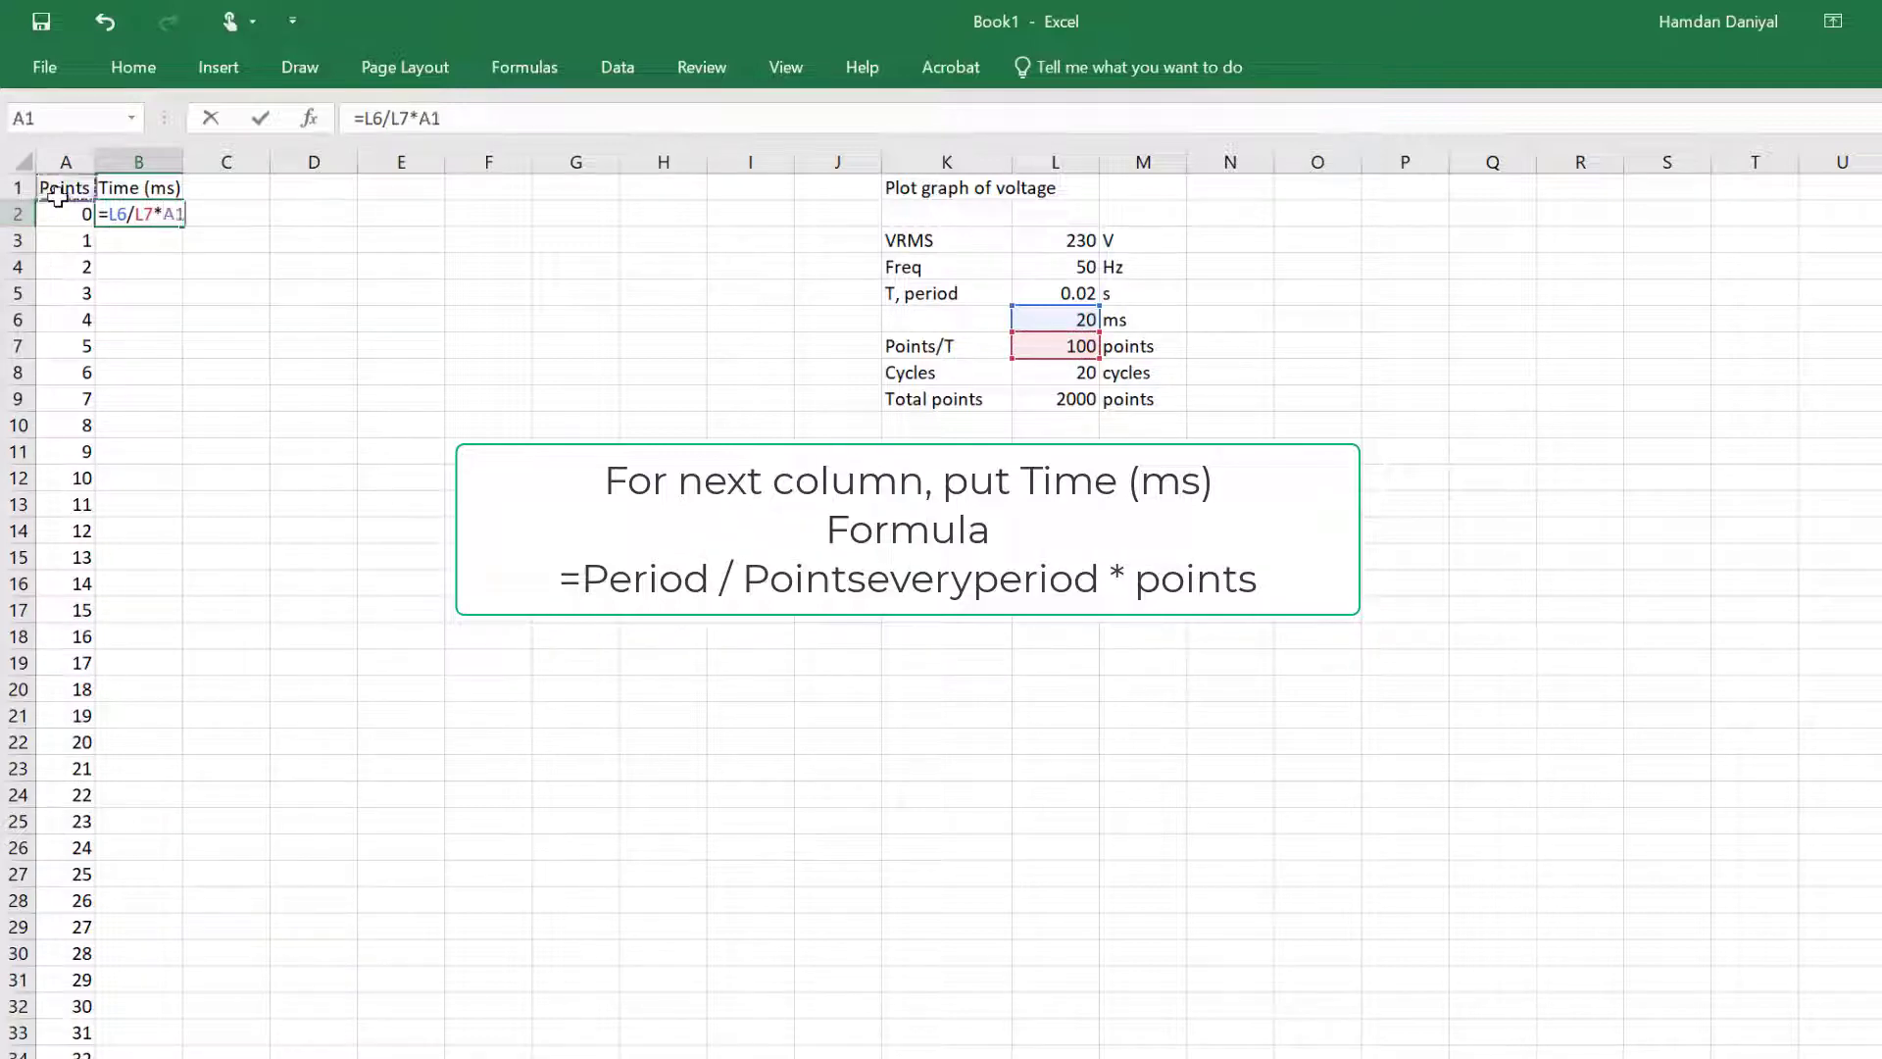
left_click(50, 214)
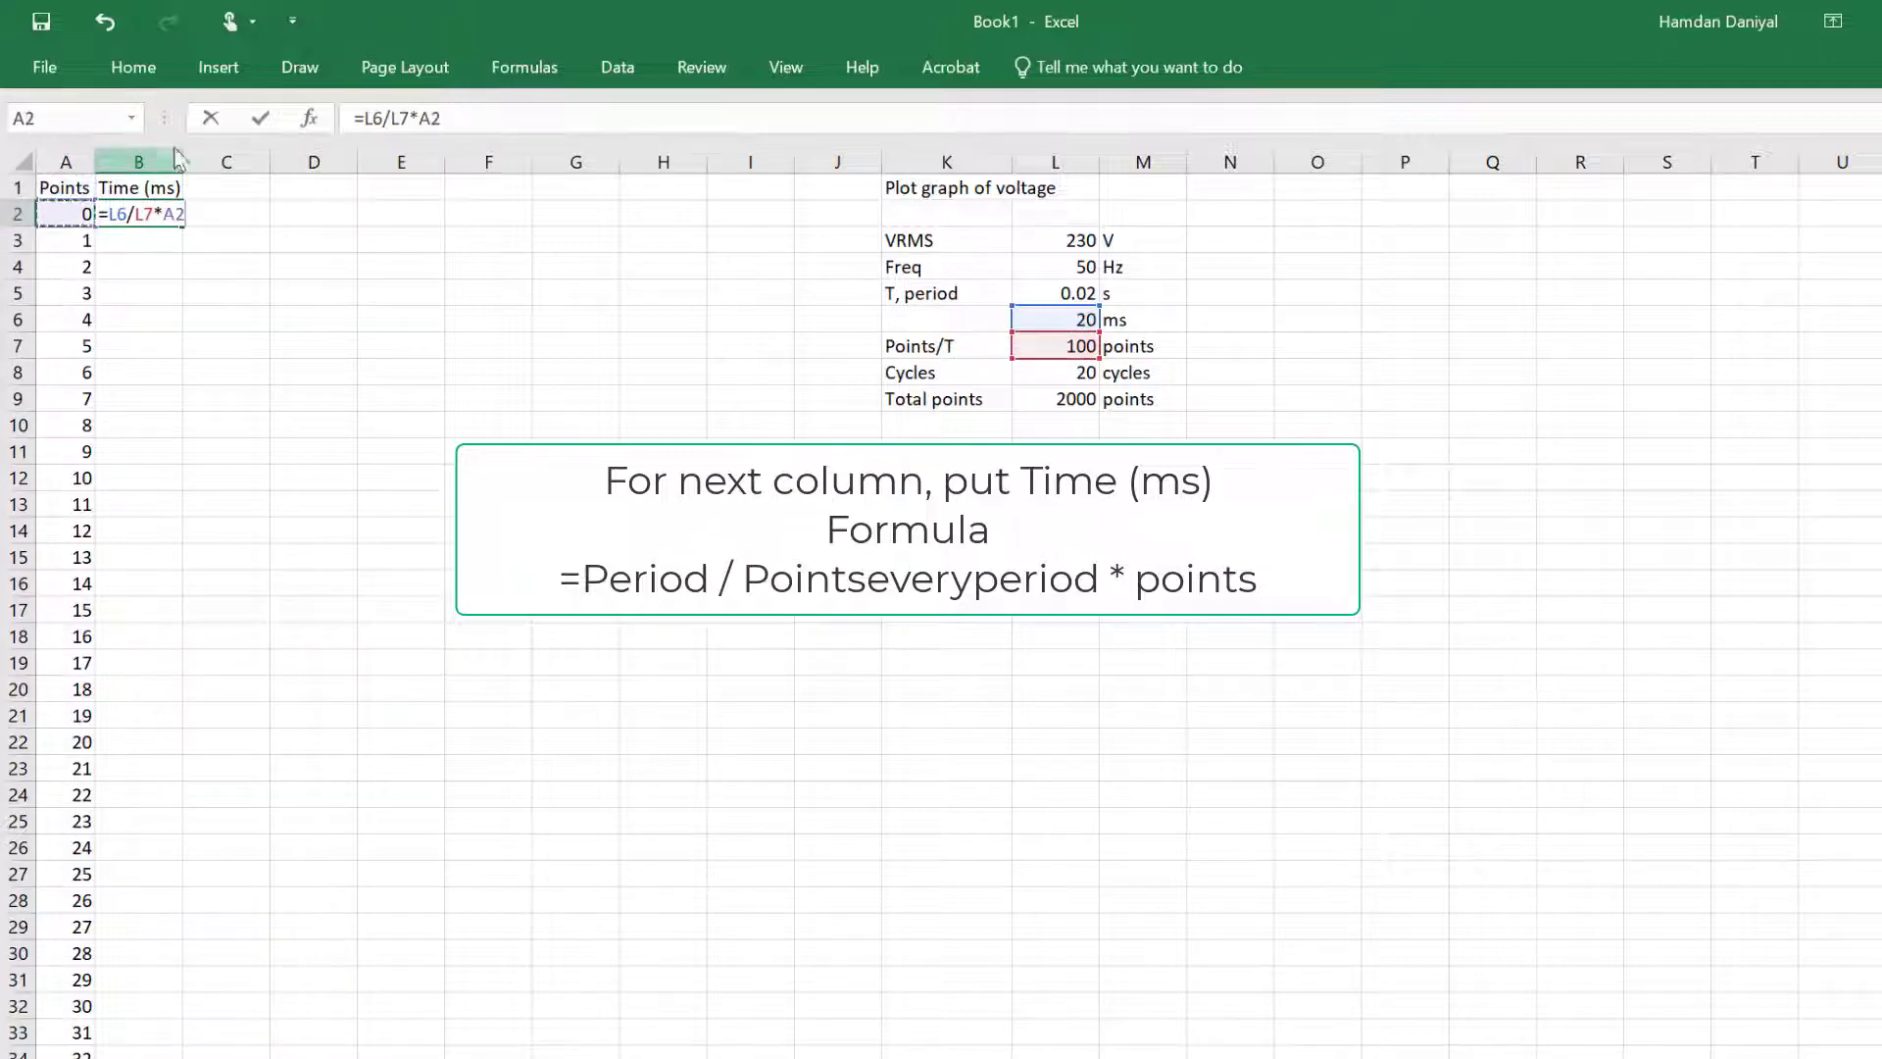
Step: Make the L6 and L7 references absolute, =$L$6/$L$7*A2, and fill the formula down the Time (ms) column
left_click(359, 114)
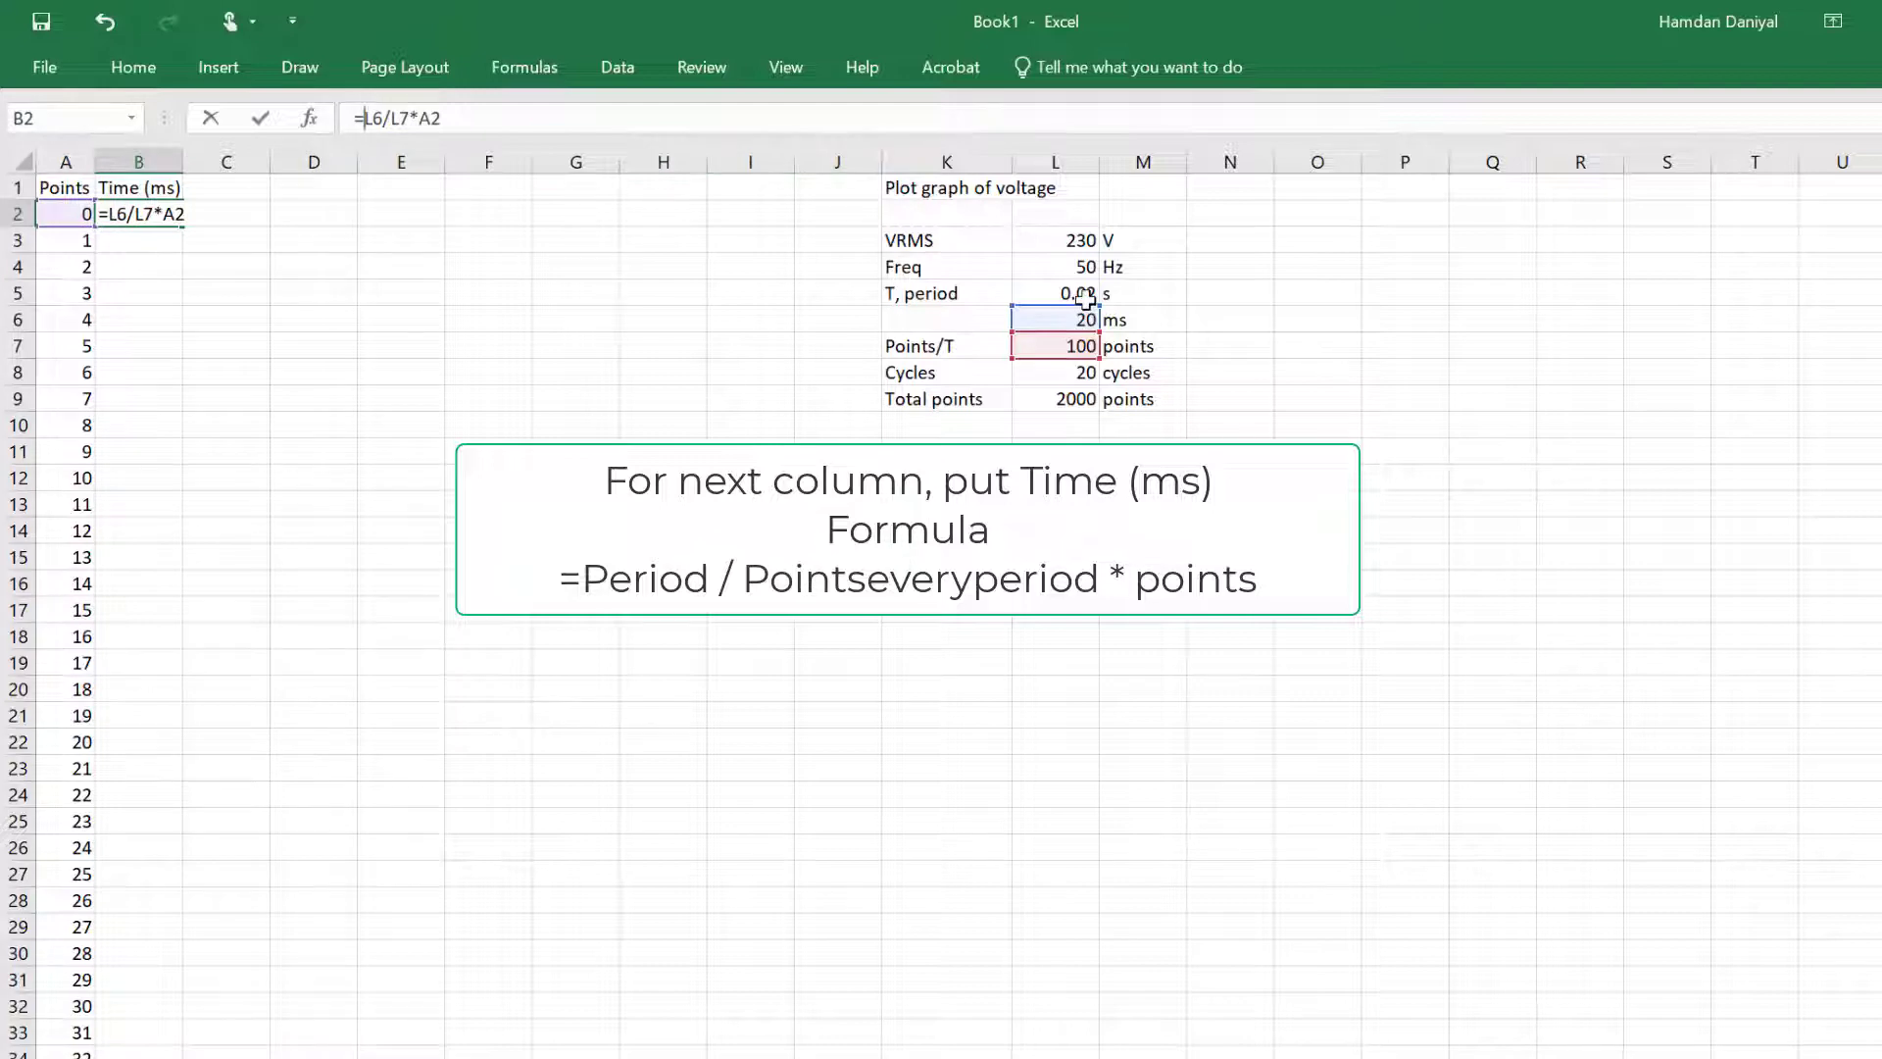
key("F4")
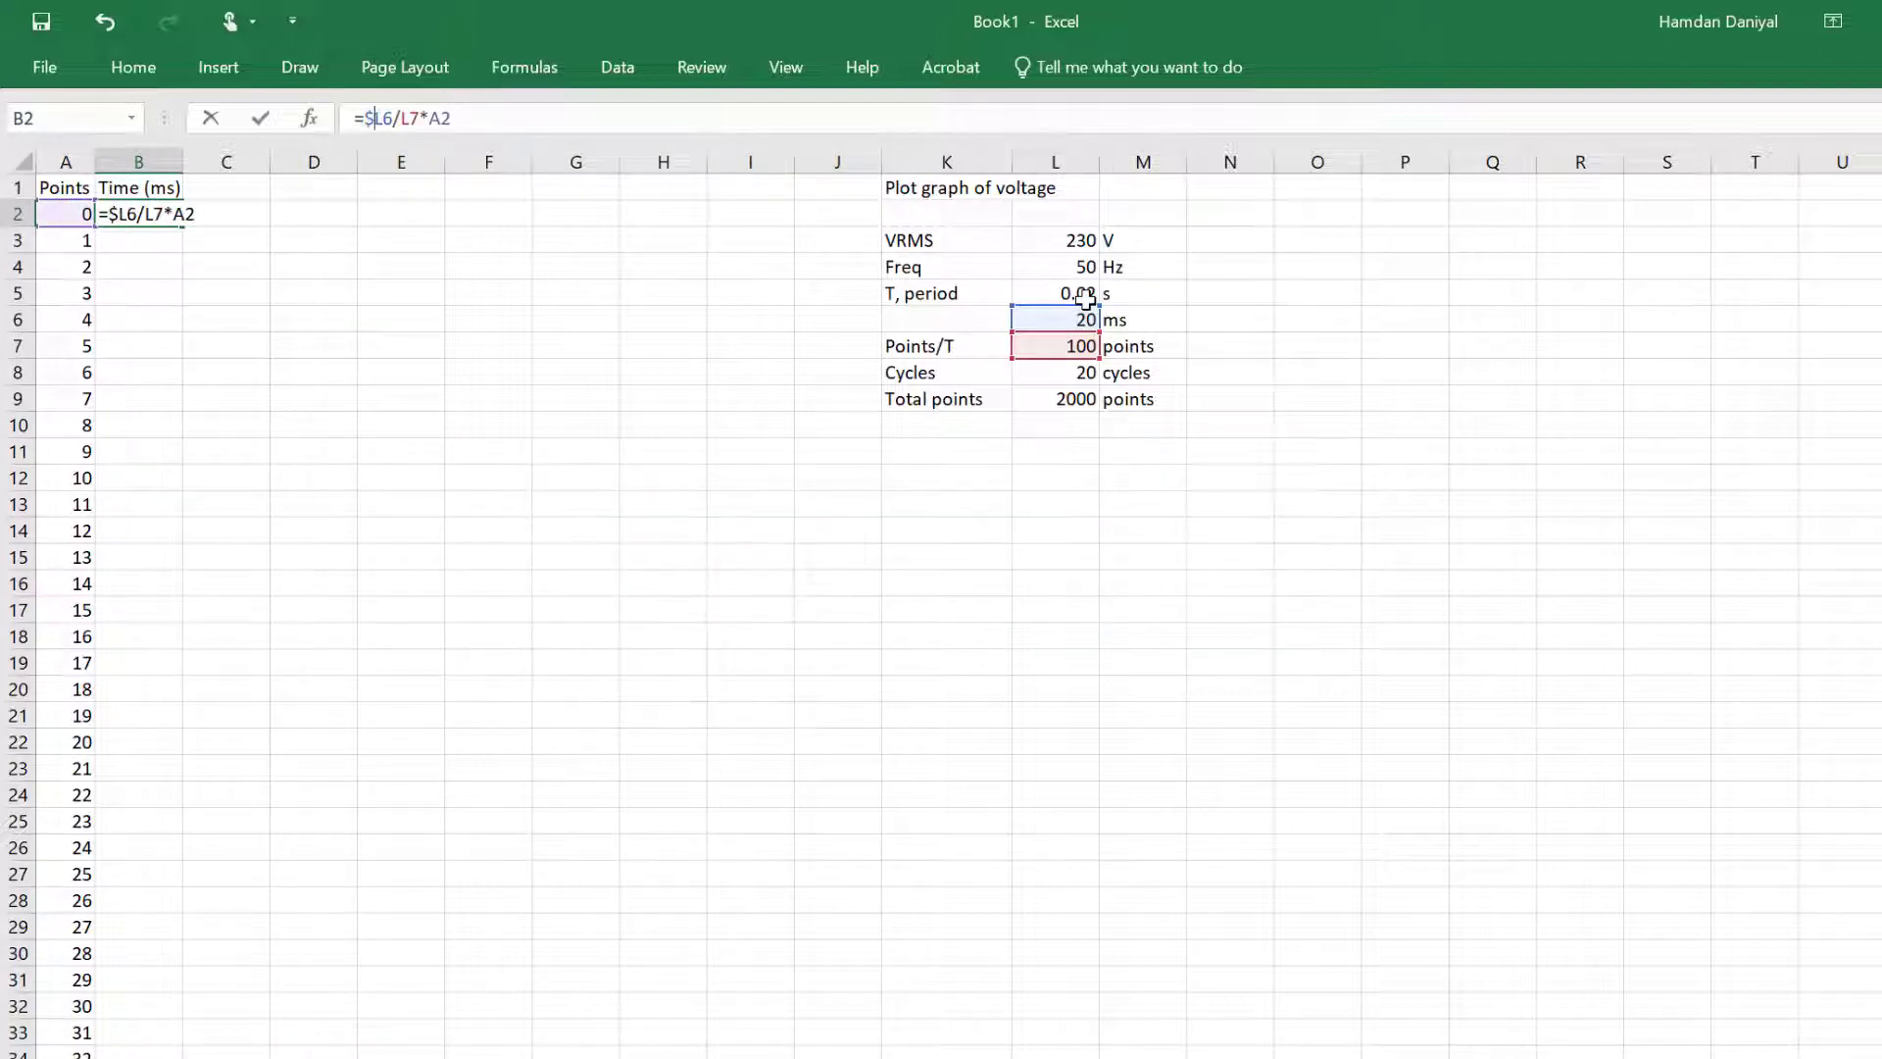
key("Right")
type("$L")
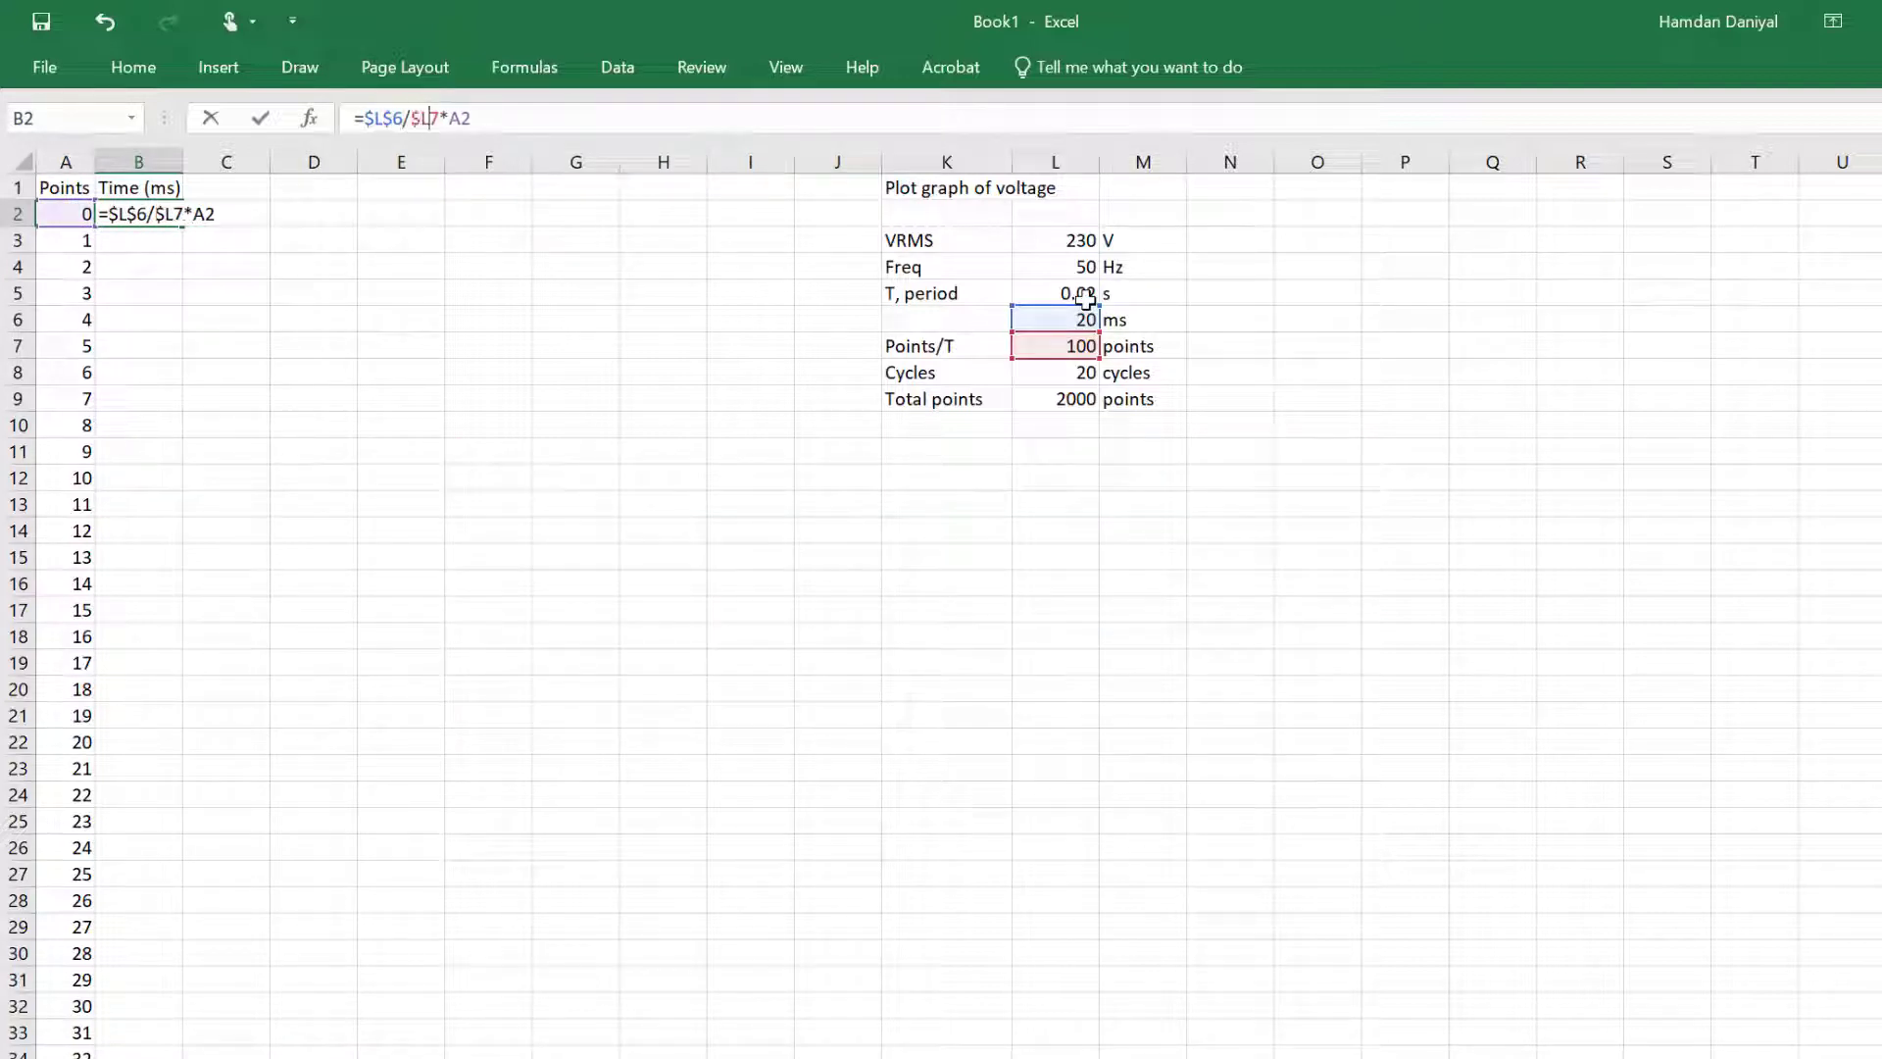
type("$")
key("Return")
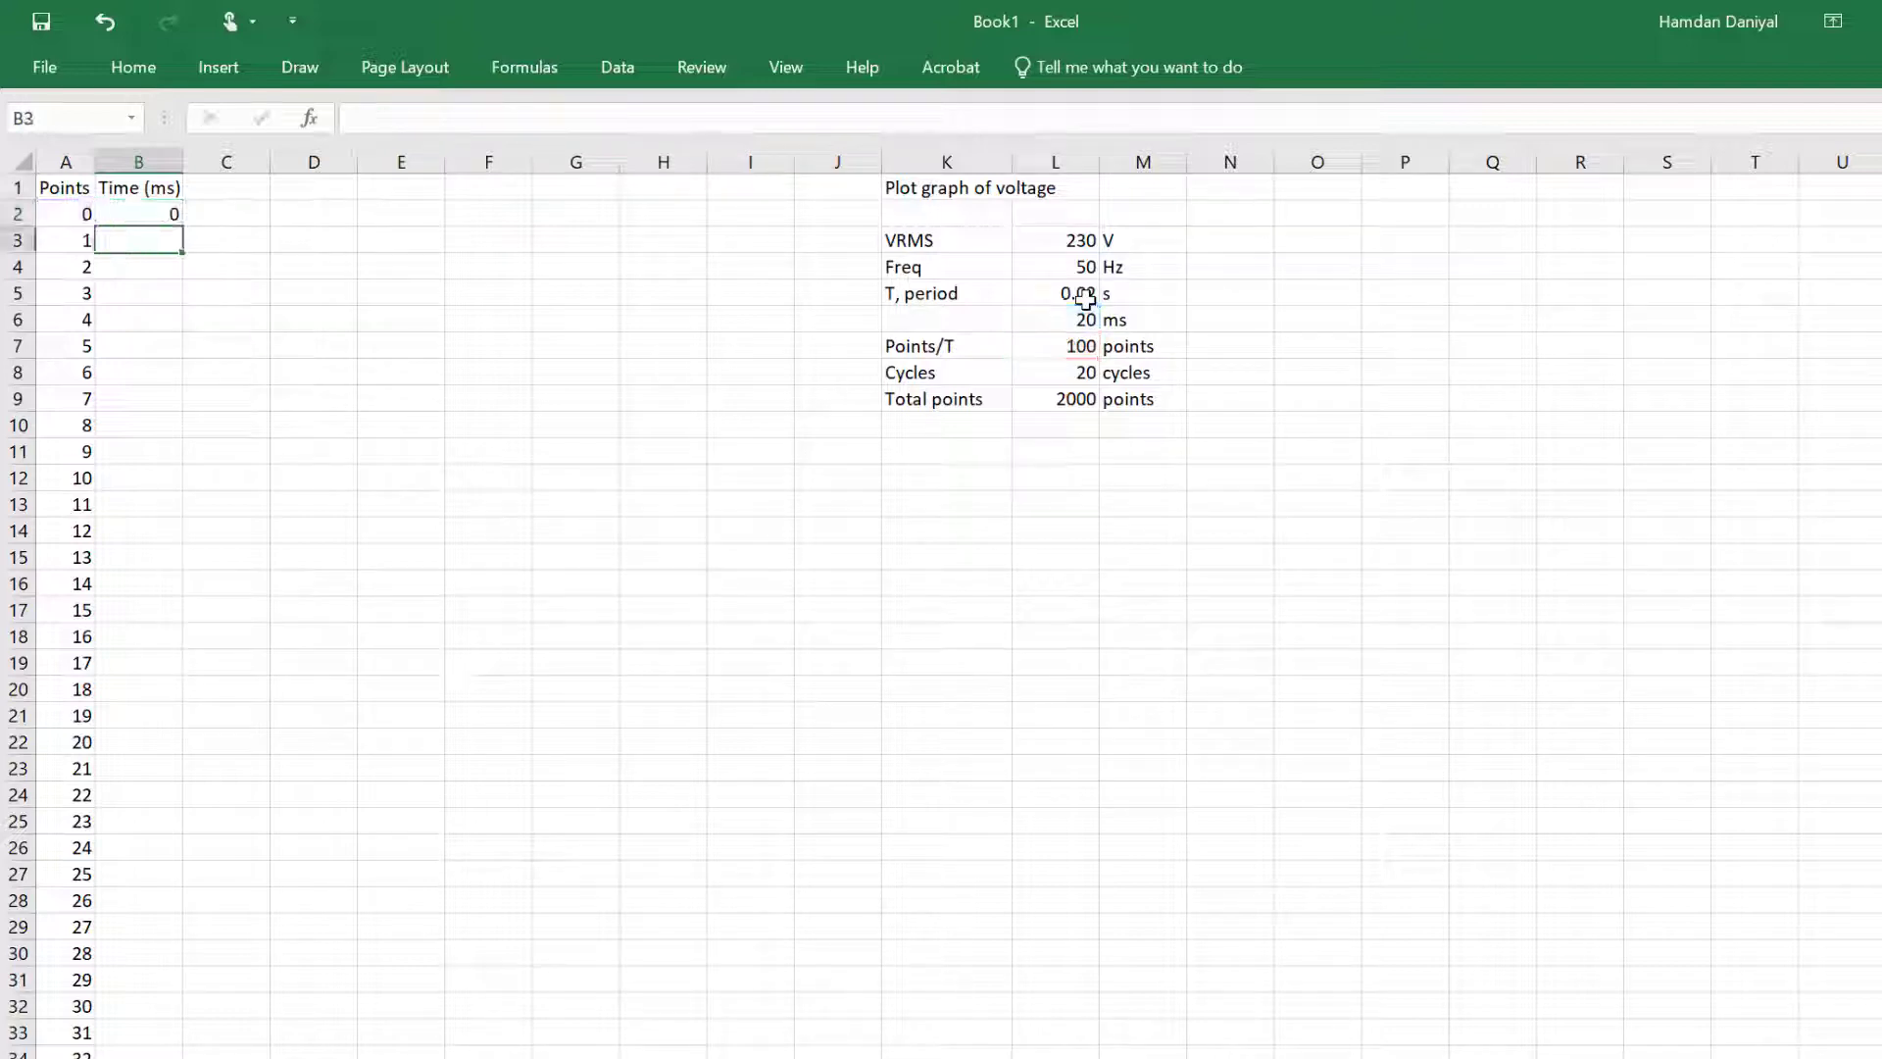
left_click(152, 208)
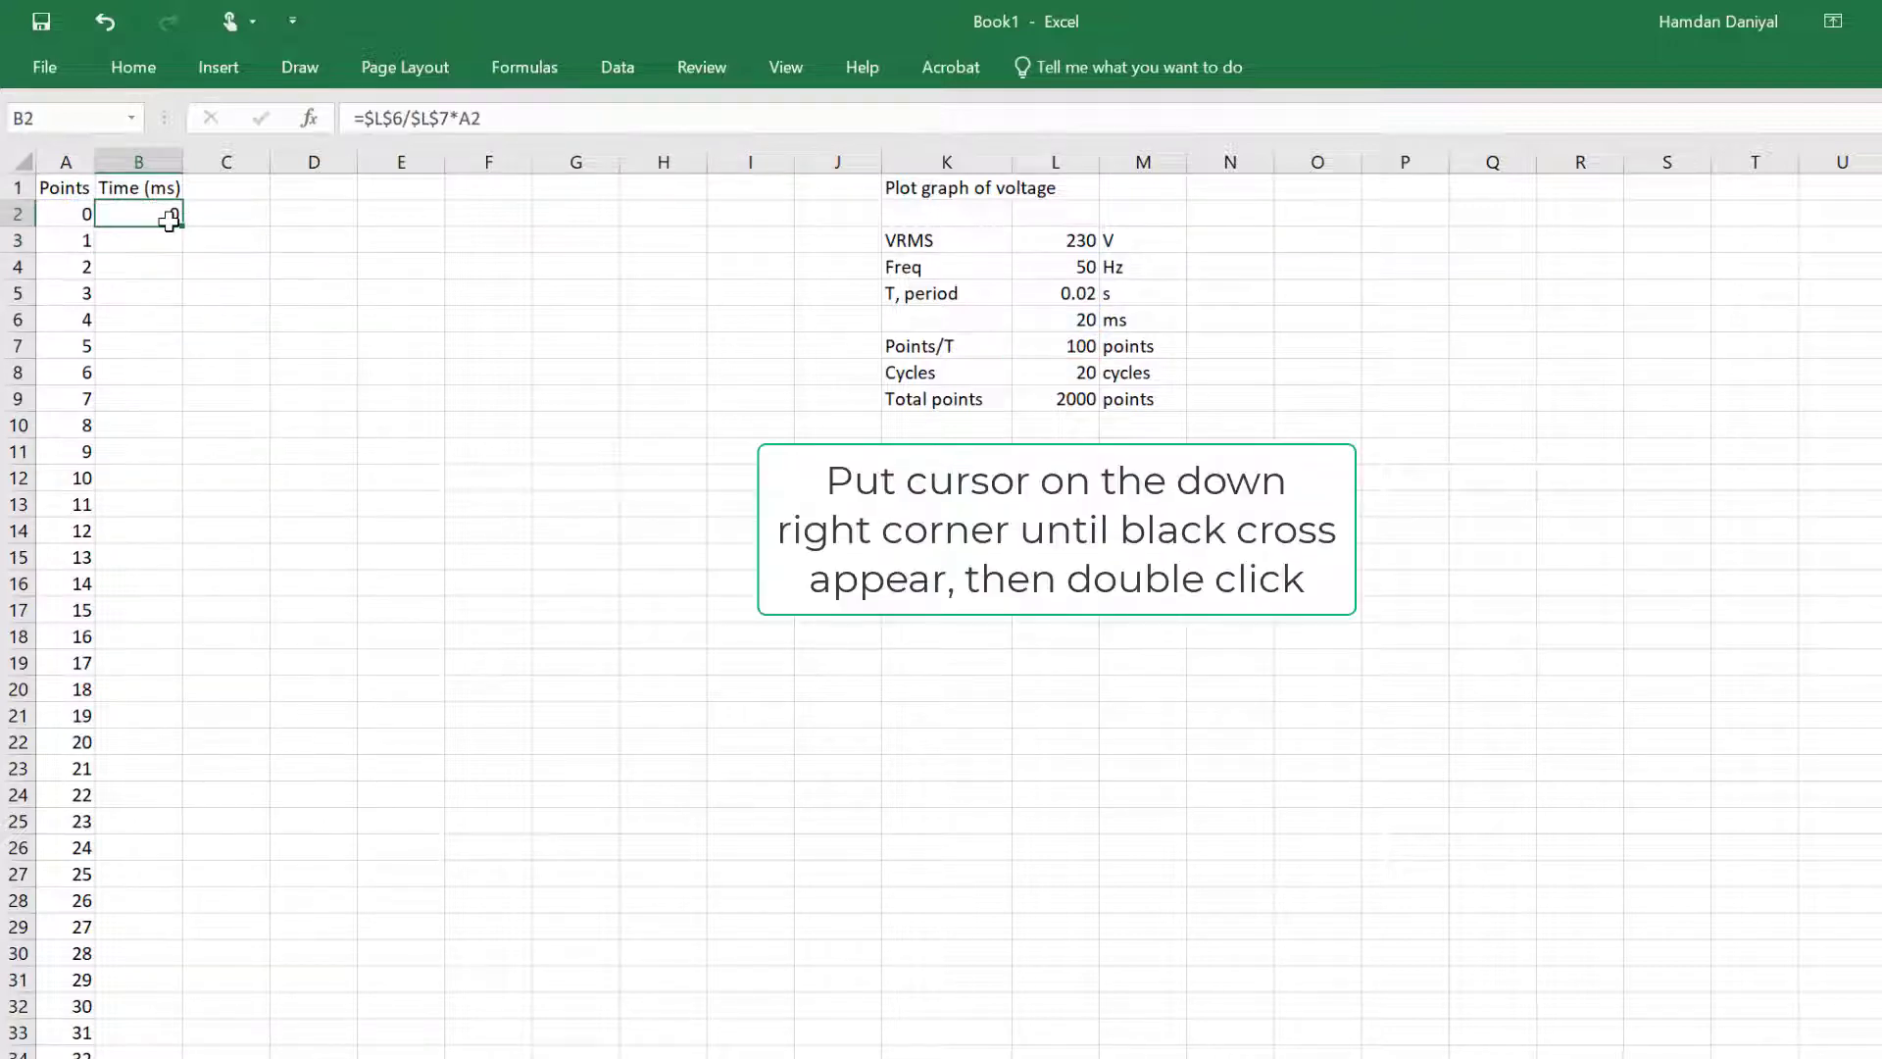
double_click(181, 227)
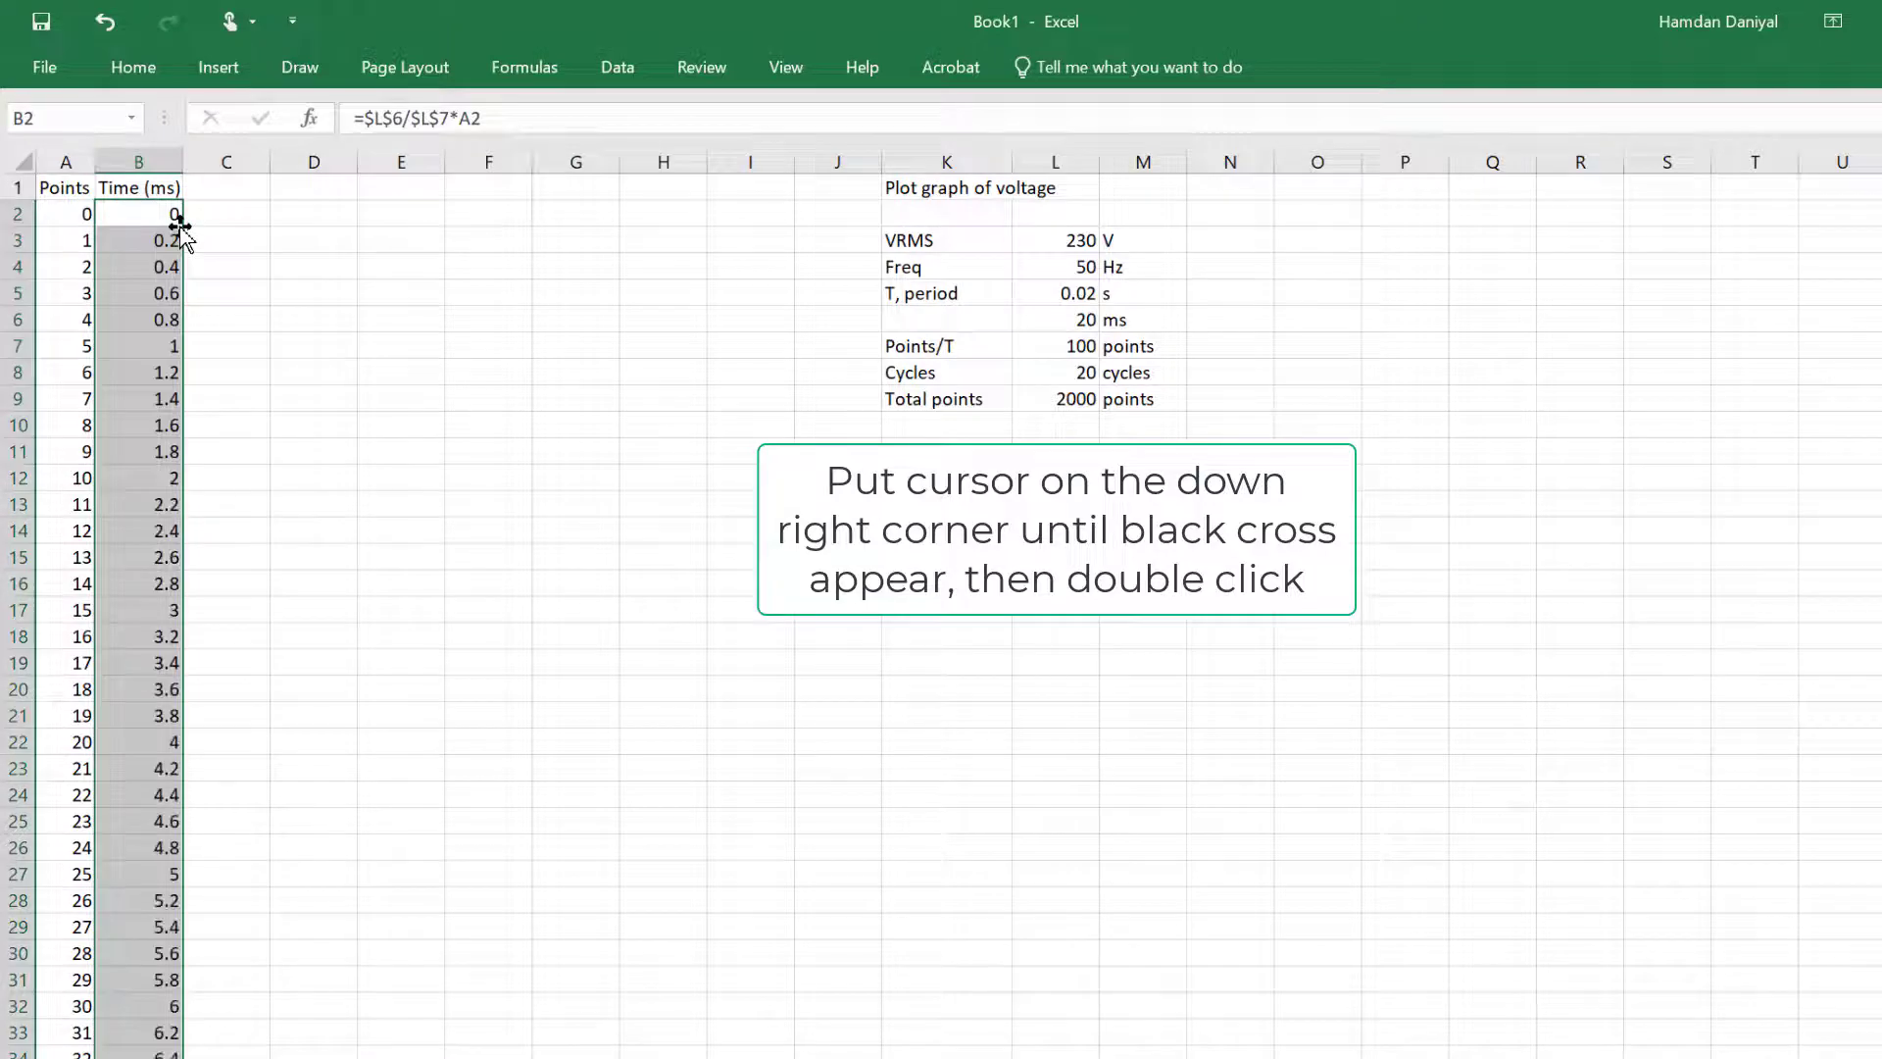
Step: Head column C with rad and build the formula =2*pi()/L7*A2 in C2
left_click(224, 180)
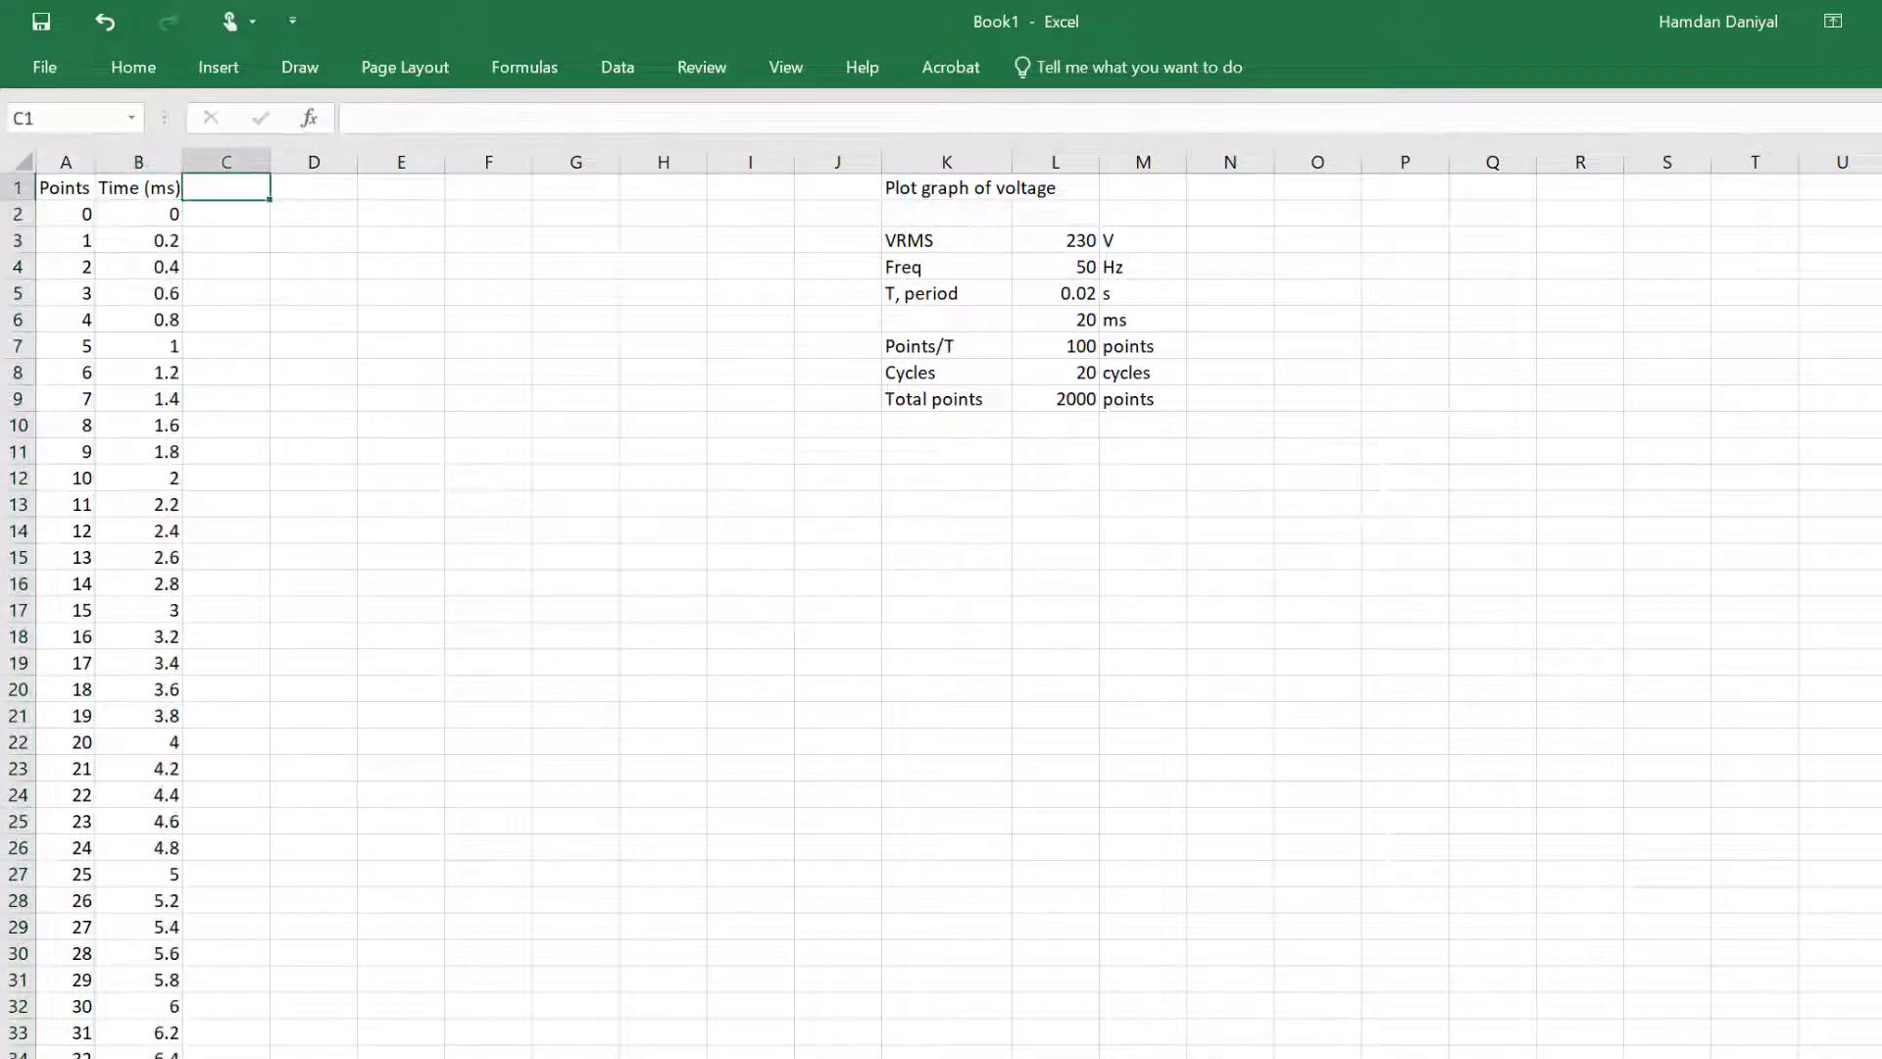
key("F2")
type("rd")
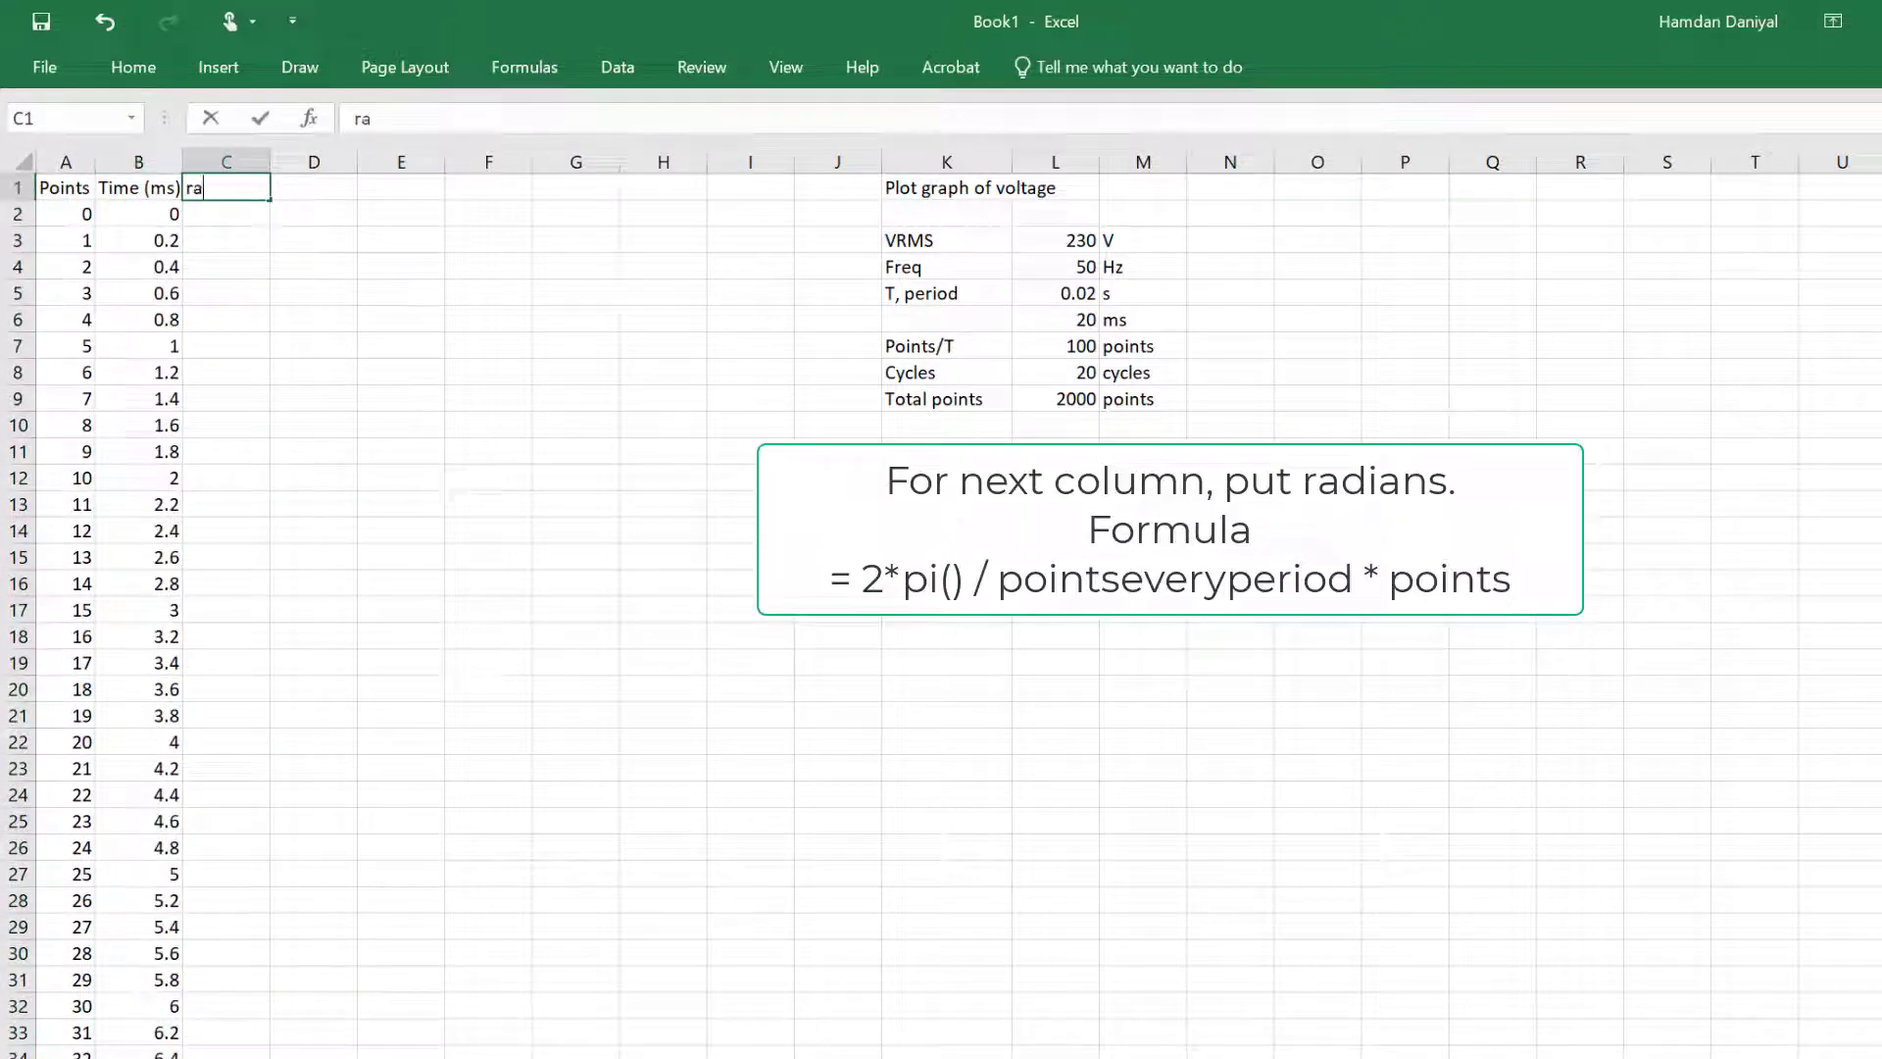
key("Return")
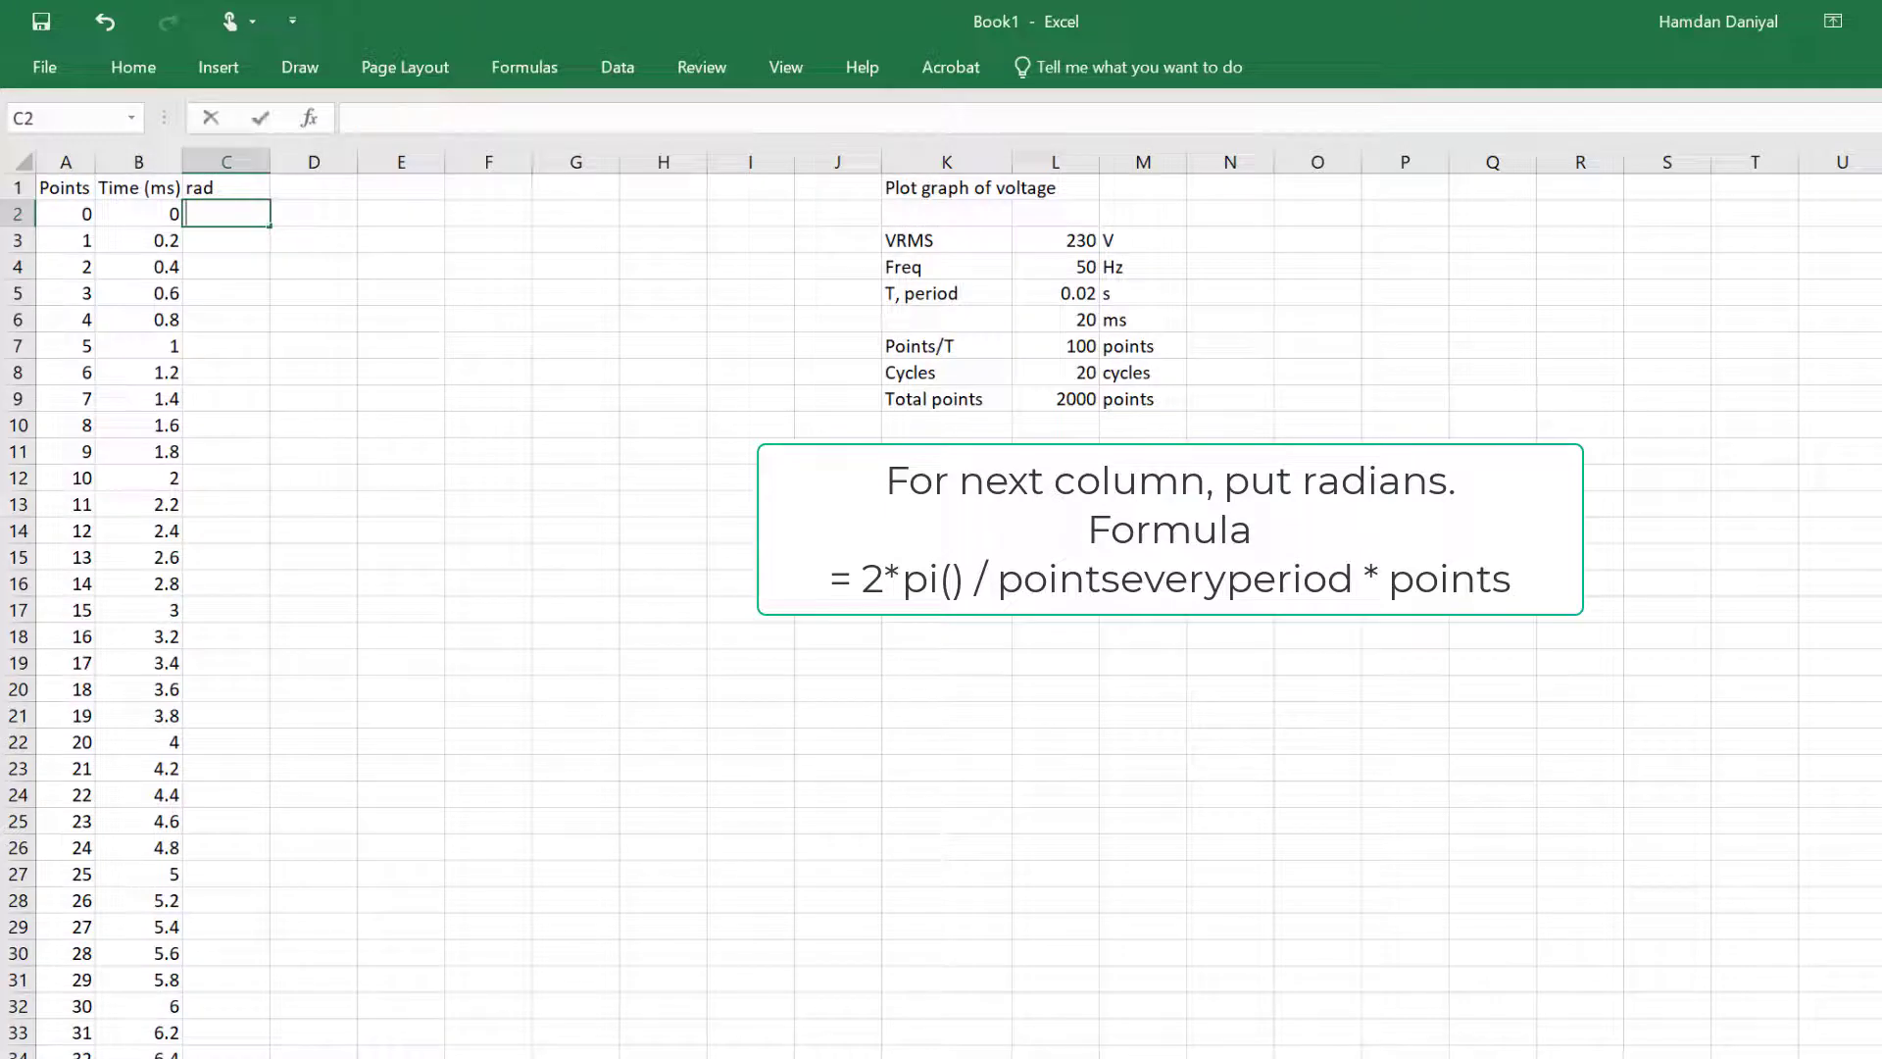
type("=2*pi")
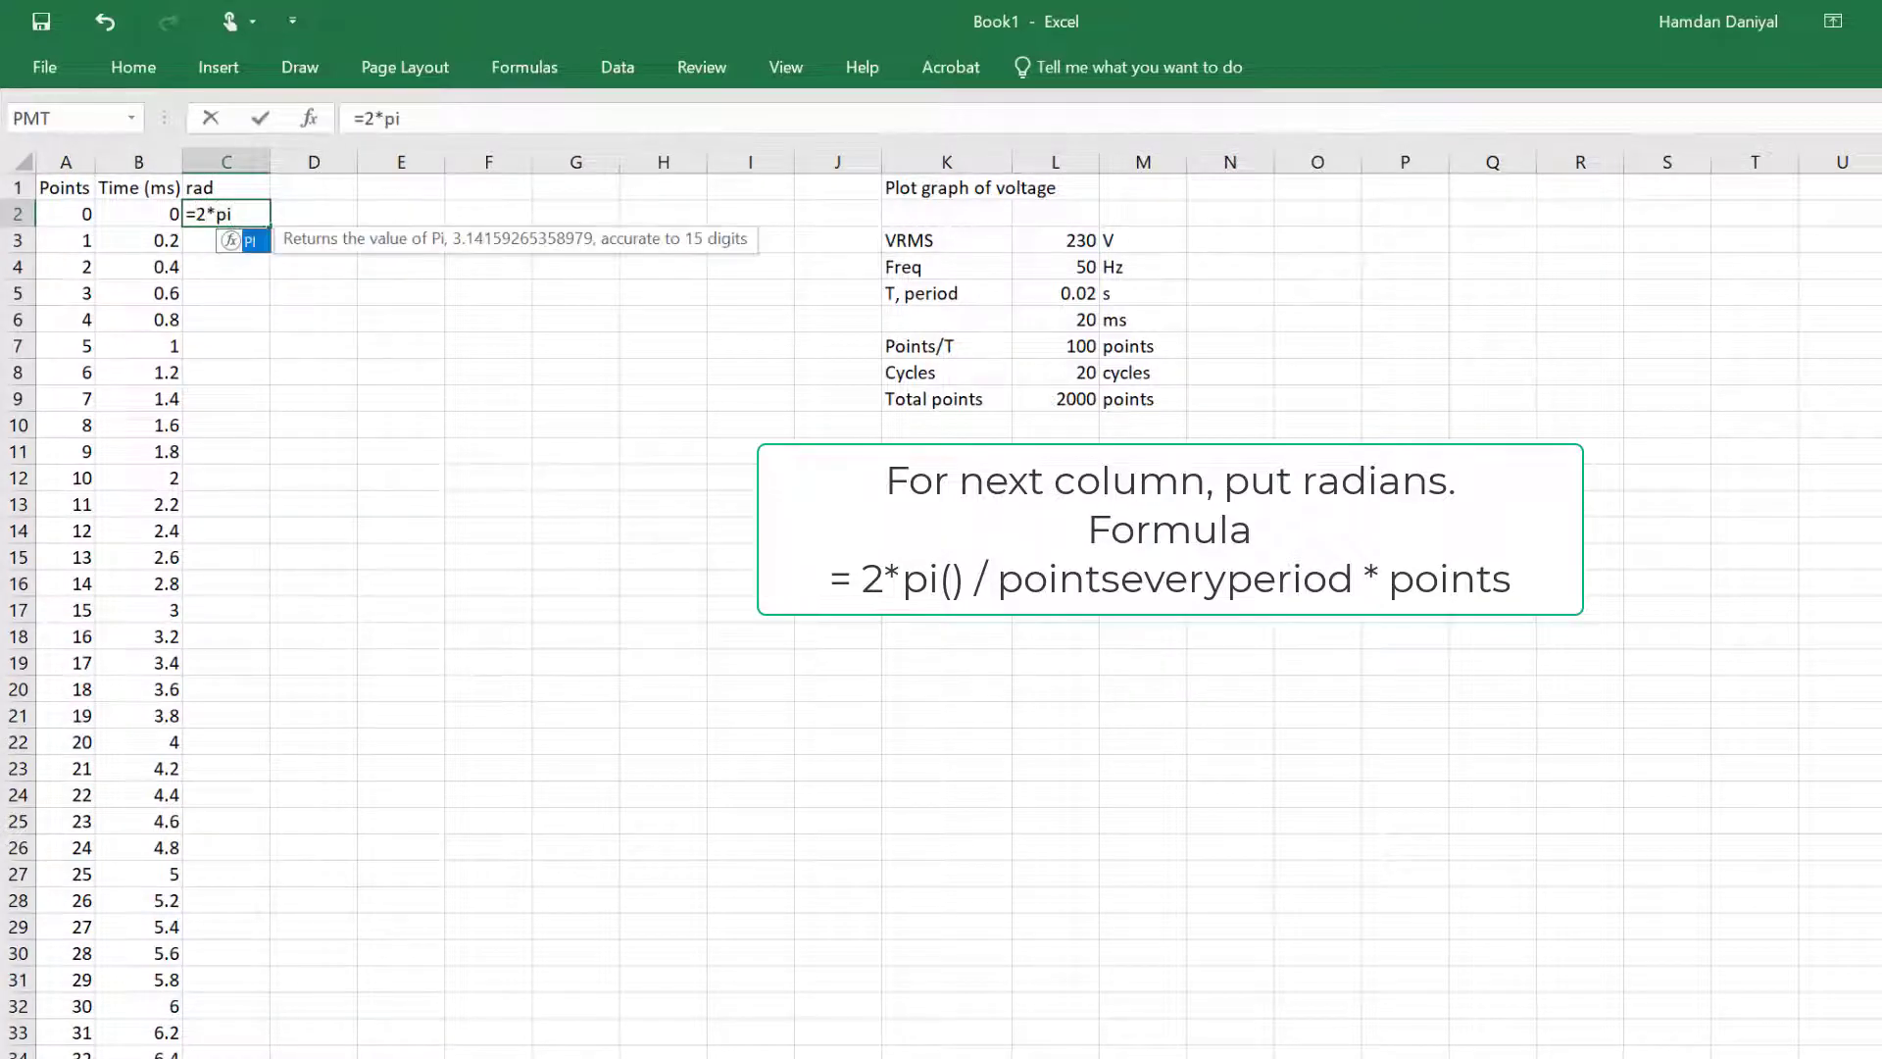
type("()/")
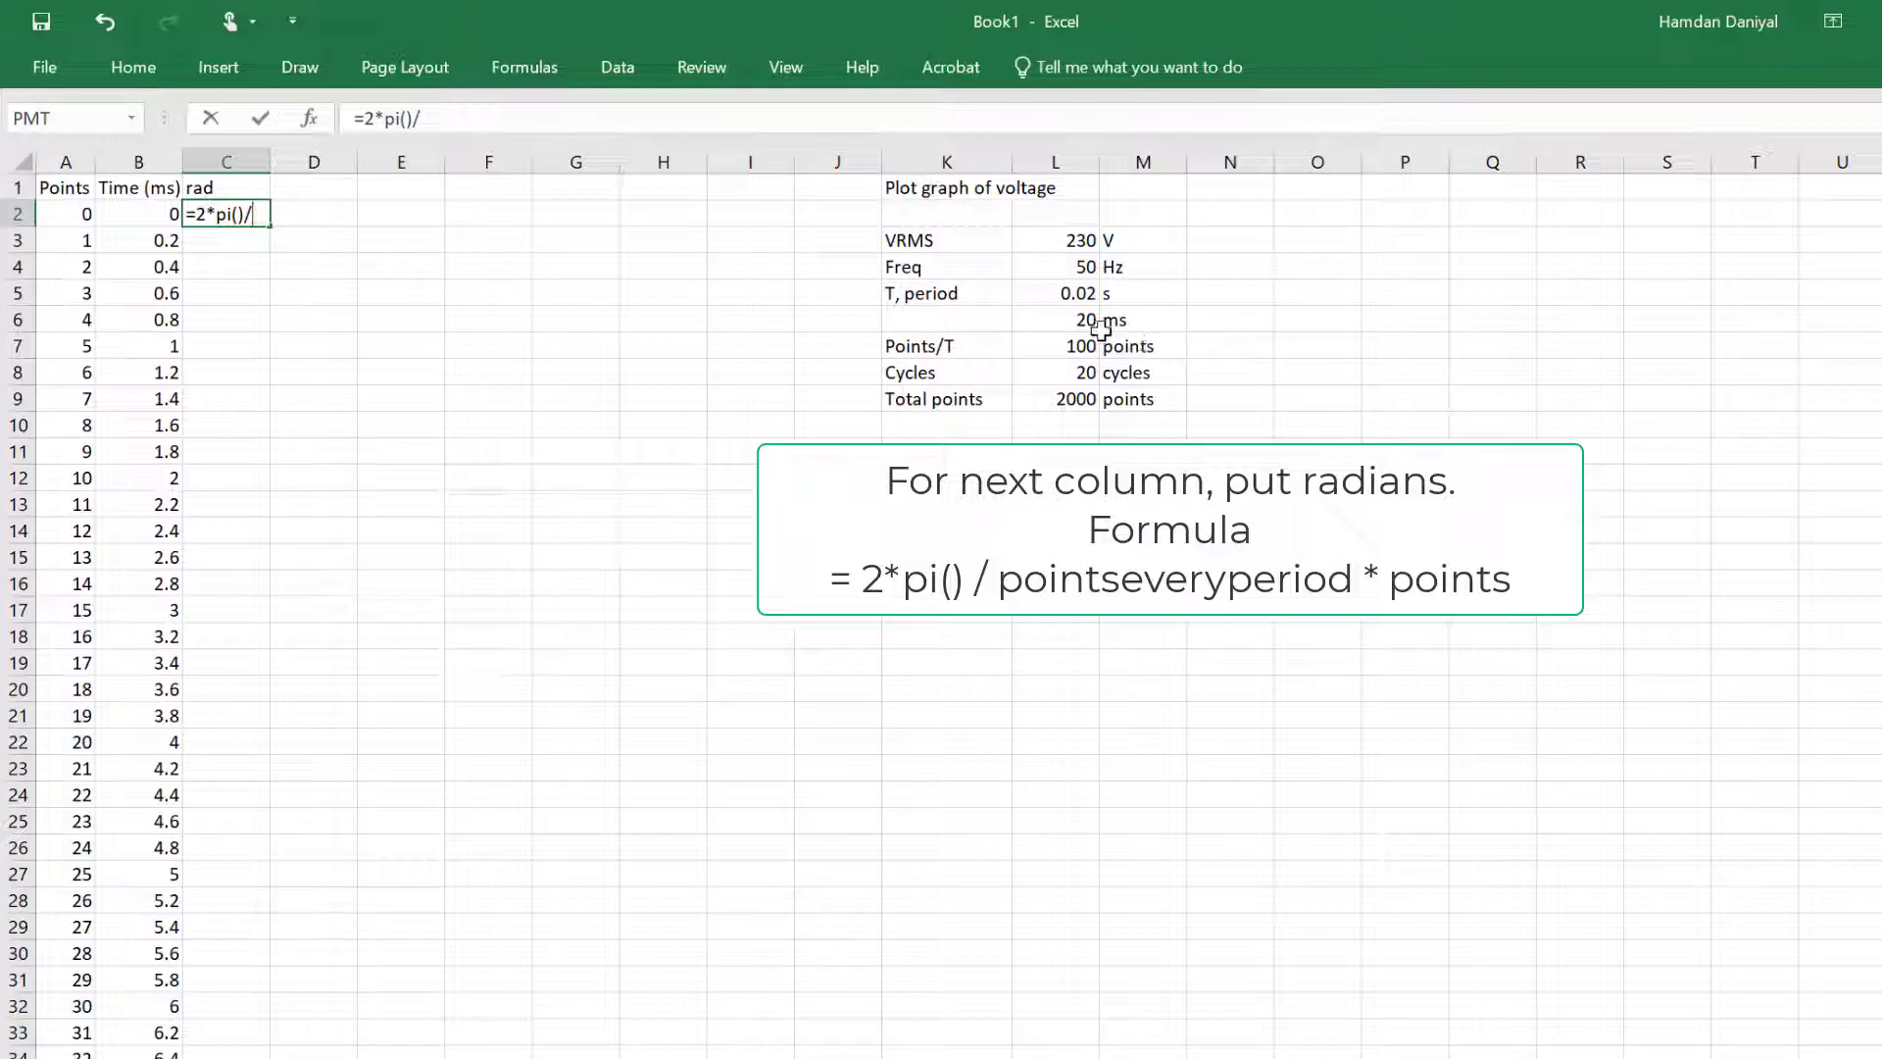
left_click(1061, 341)
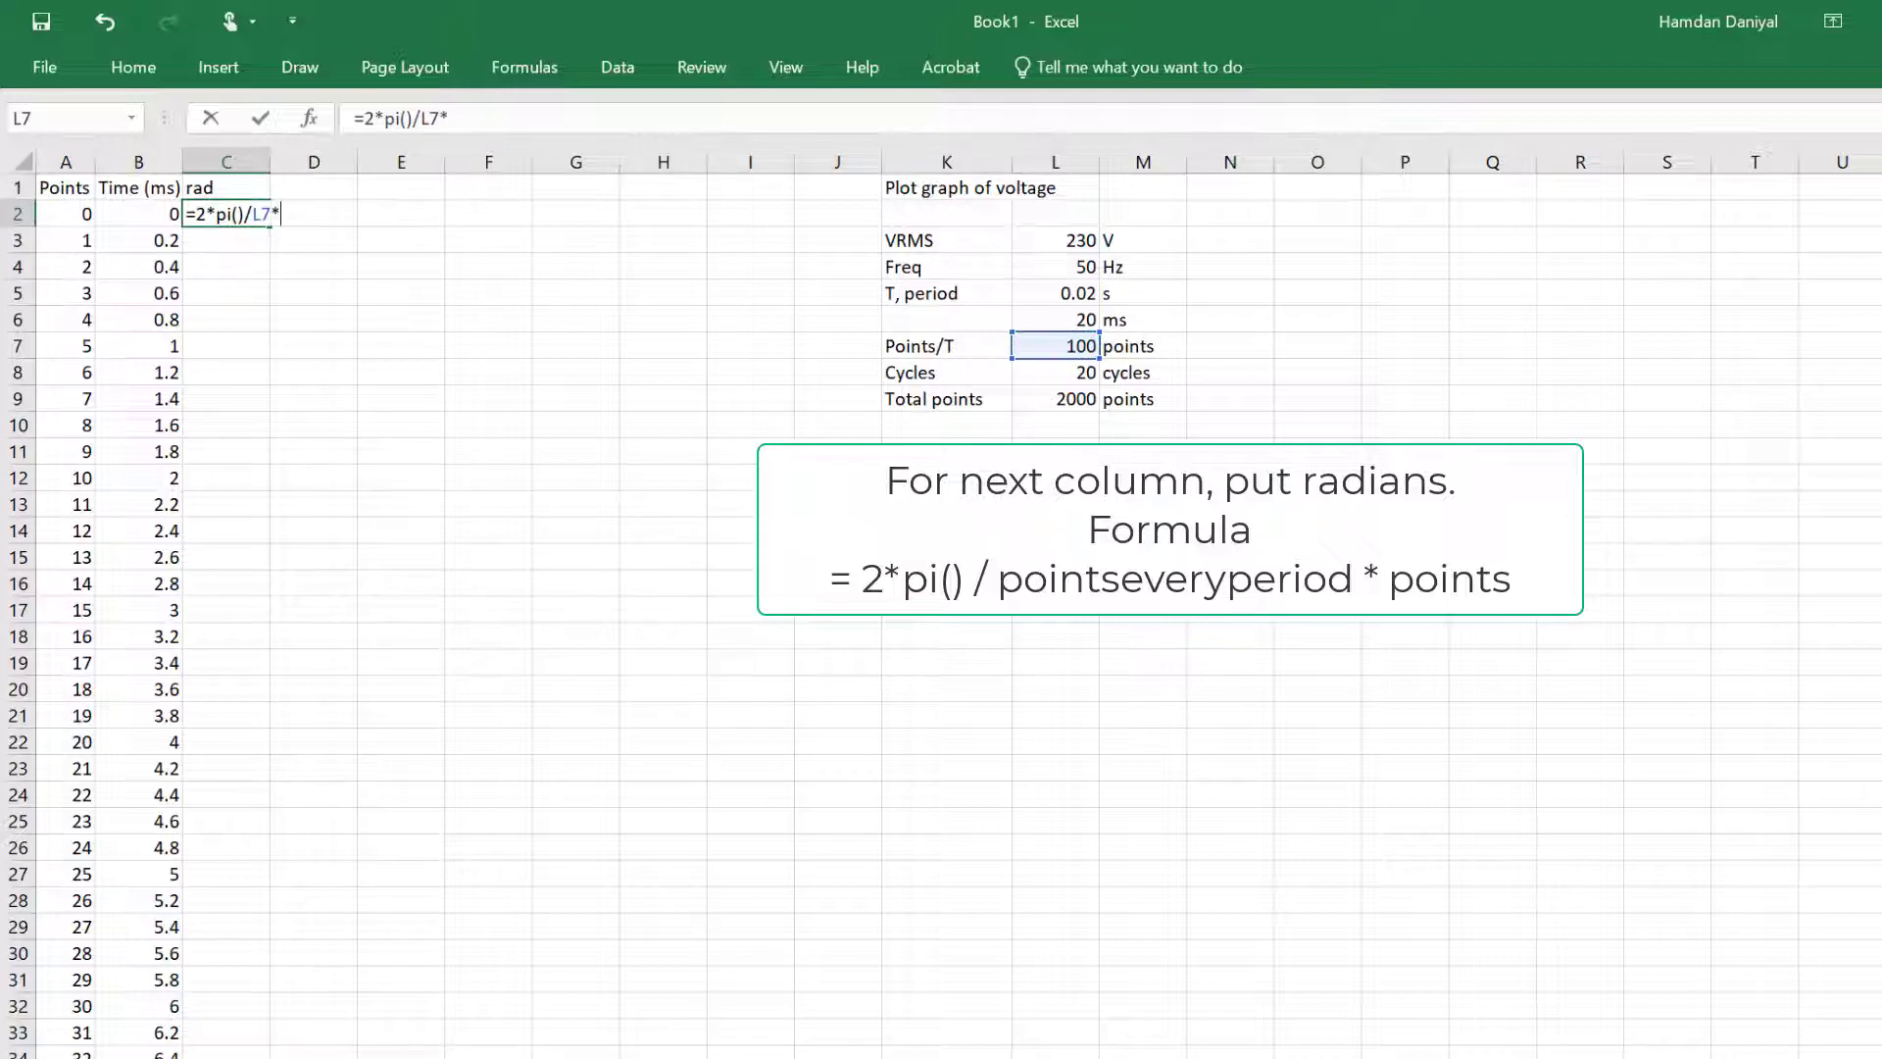
left_click(79, 214)
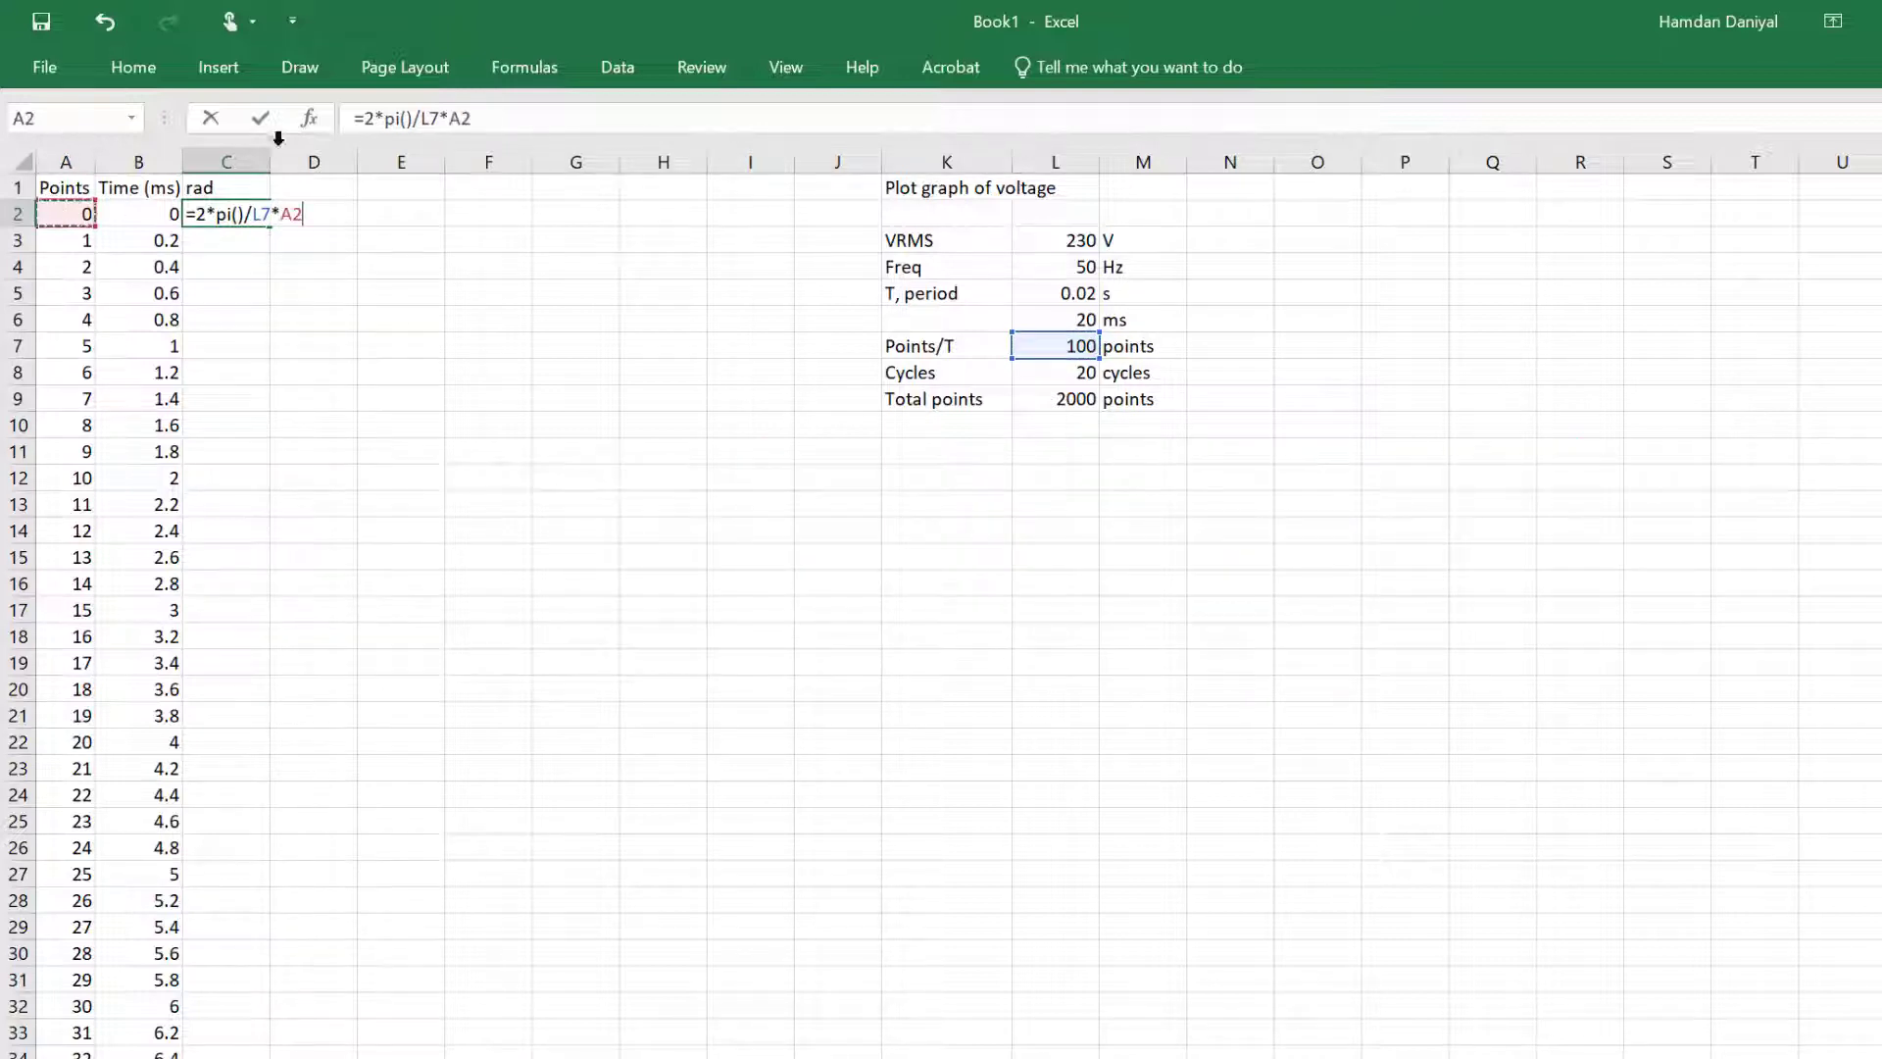
Step: Lock the L7 reference in the C2 radian formula with $ and commit the formula
left_click(422, 118)
type("$")
key("Return")
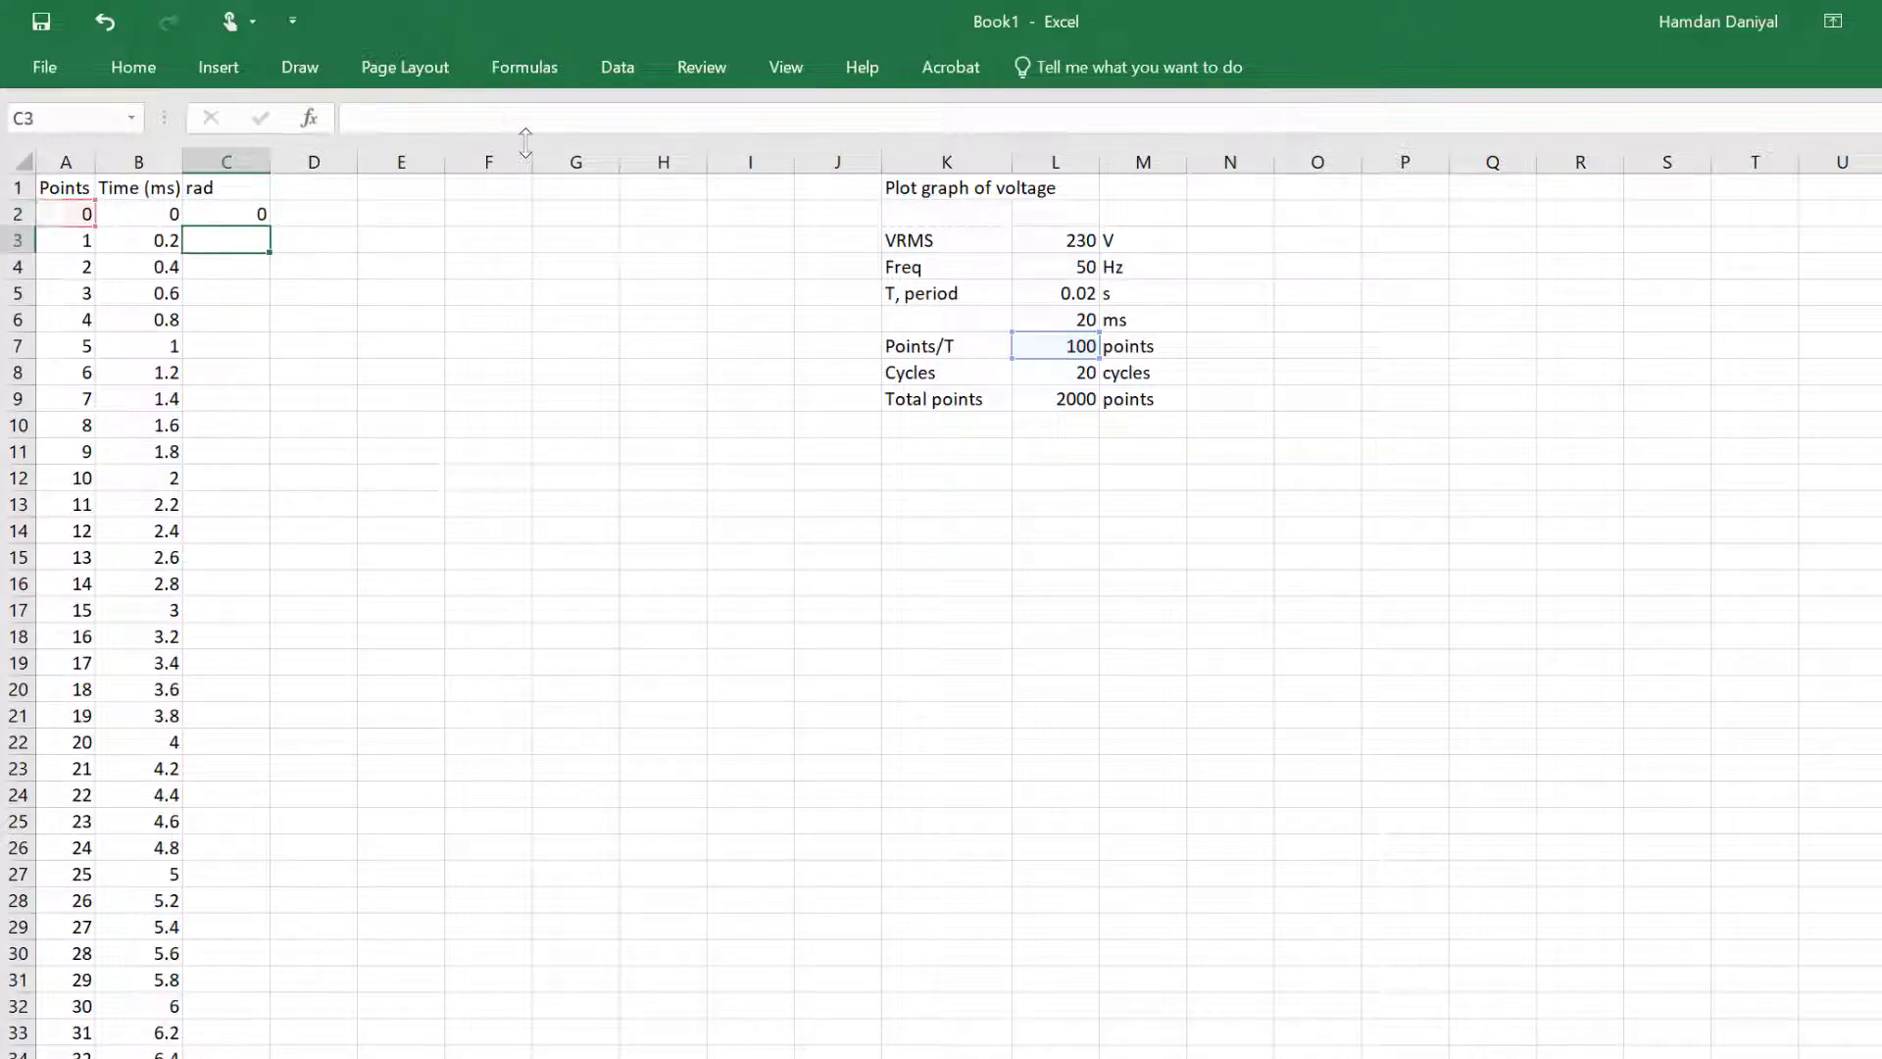
Step: Fill the C2 radian formula down the rad column and head column D with Voltage (V)
left_click(231, 204)
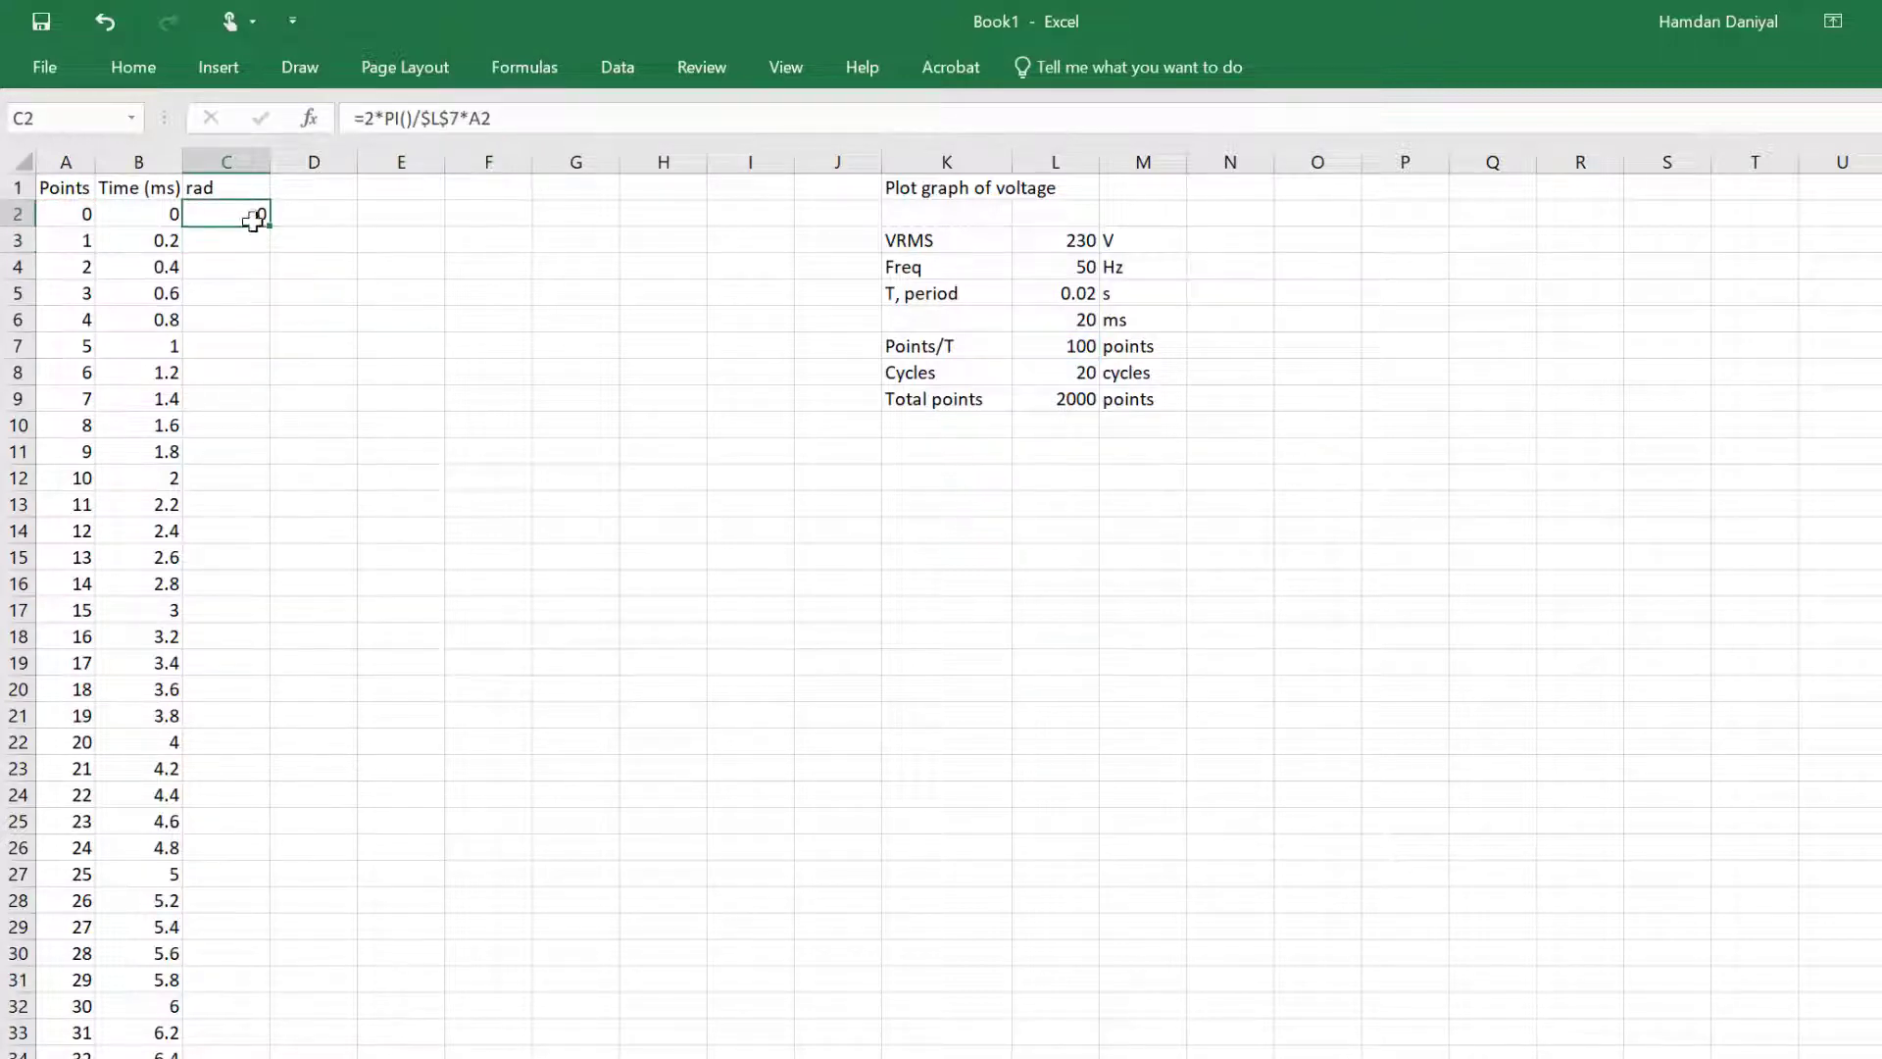
double_click(268, 227)
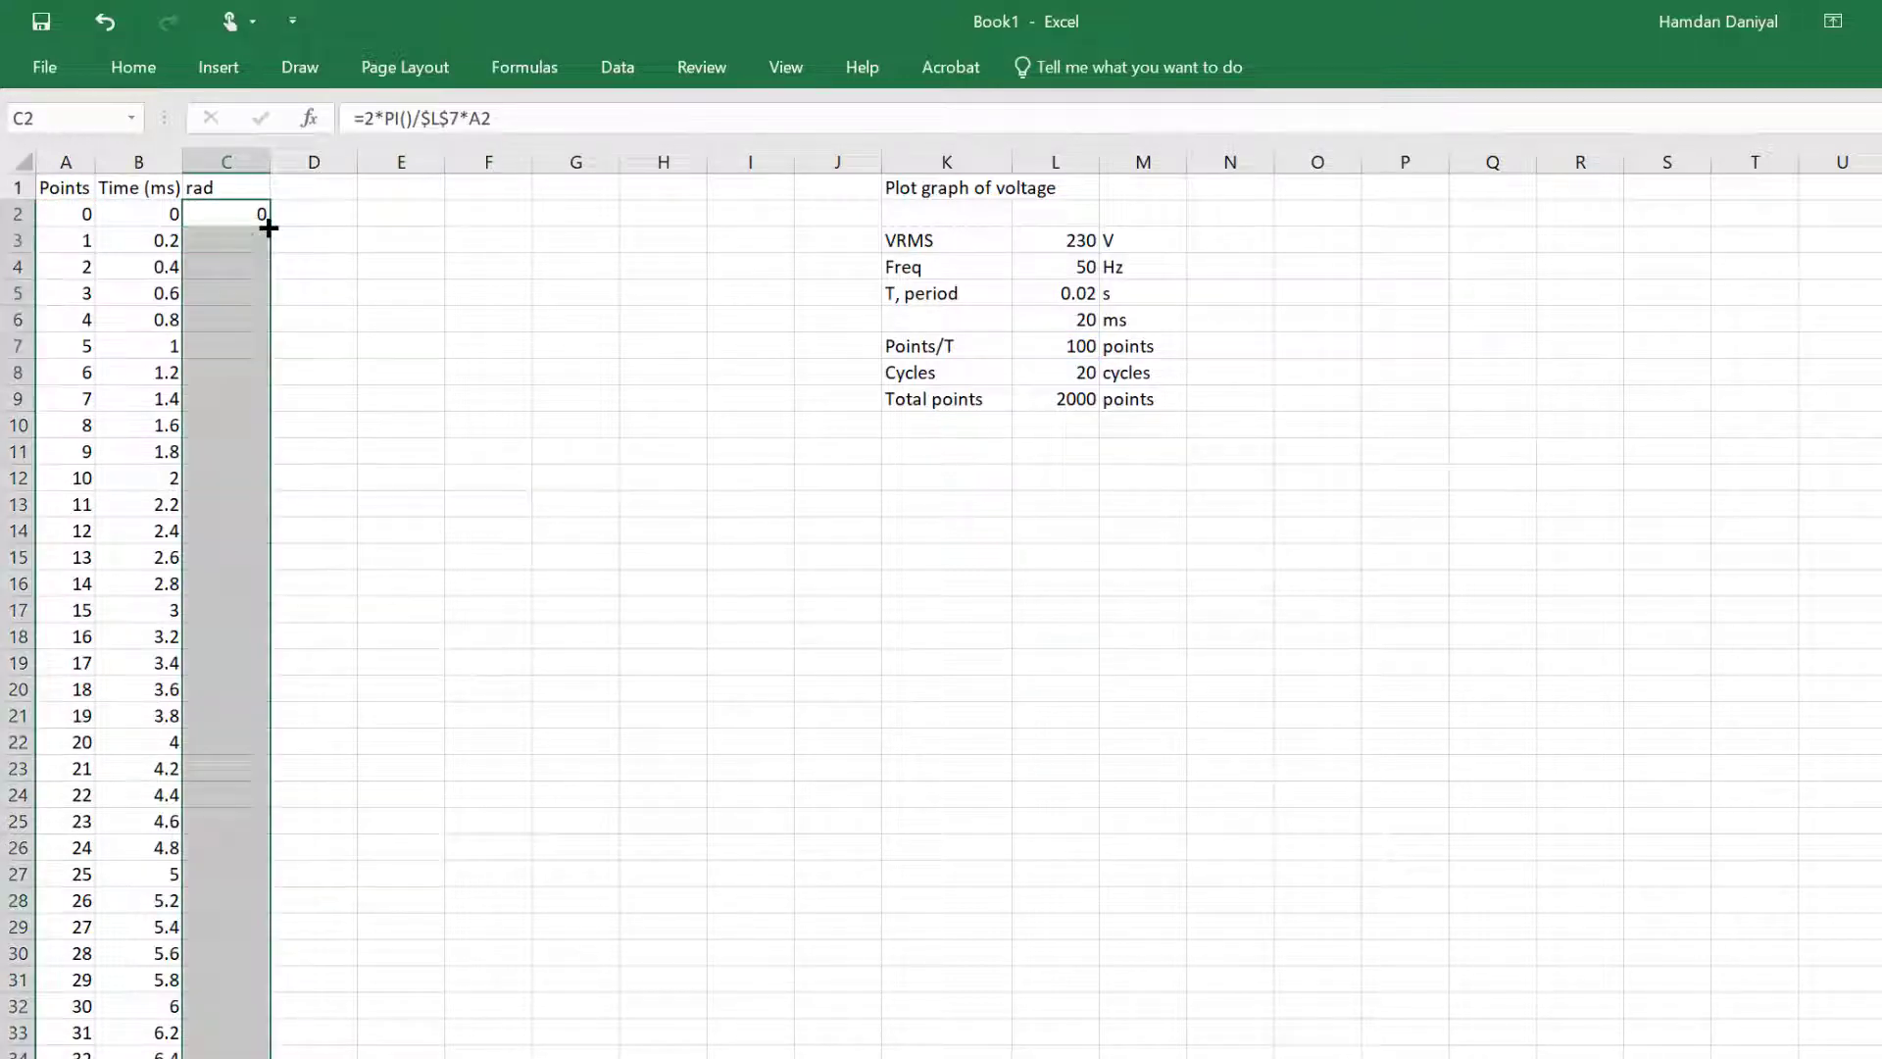
left_click(309, 186)
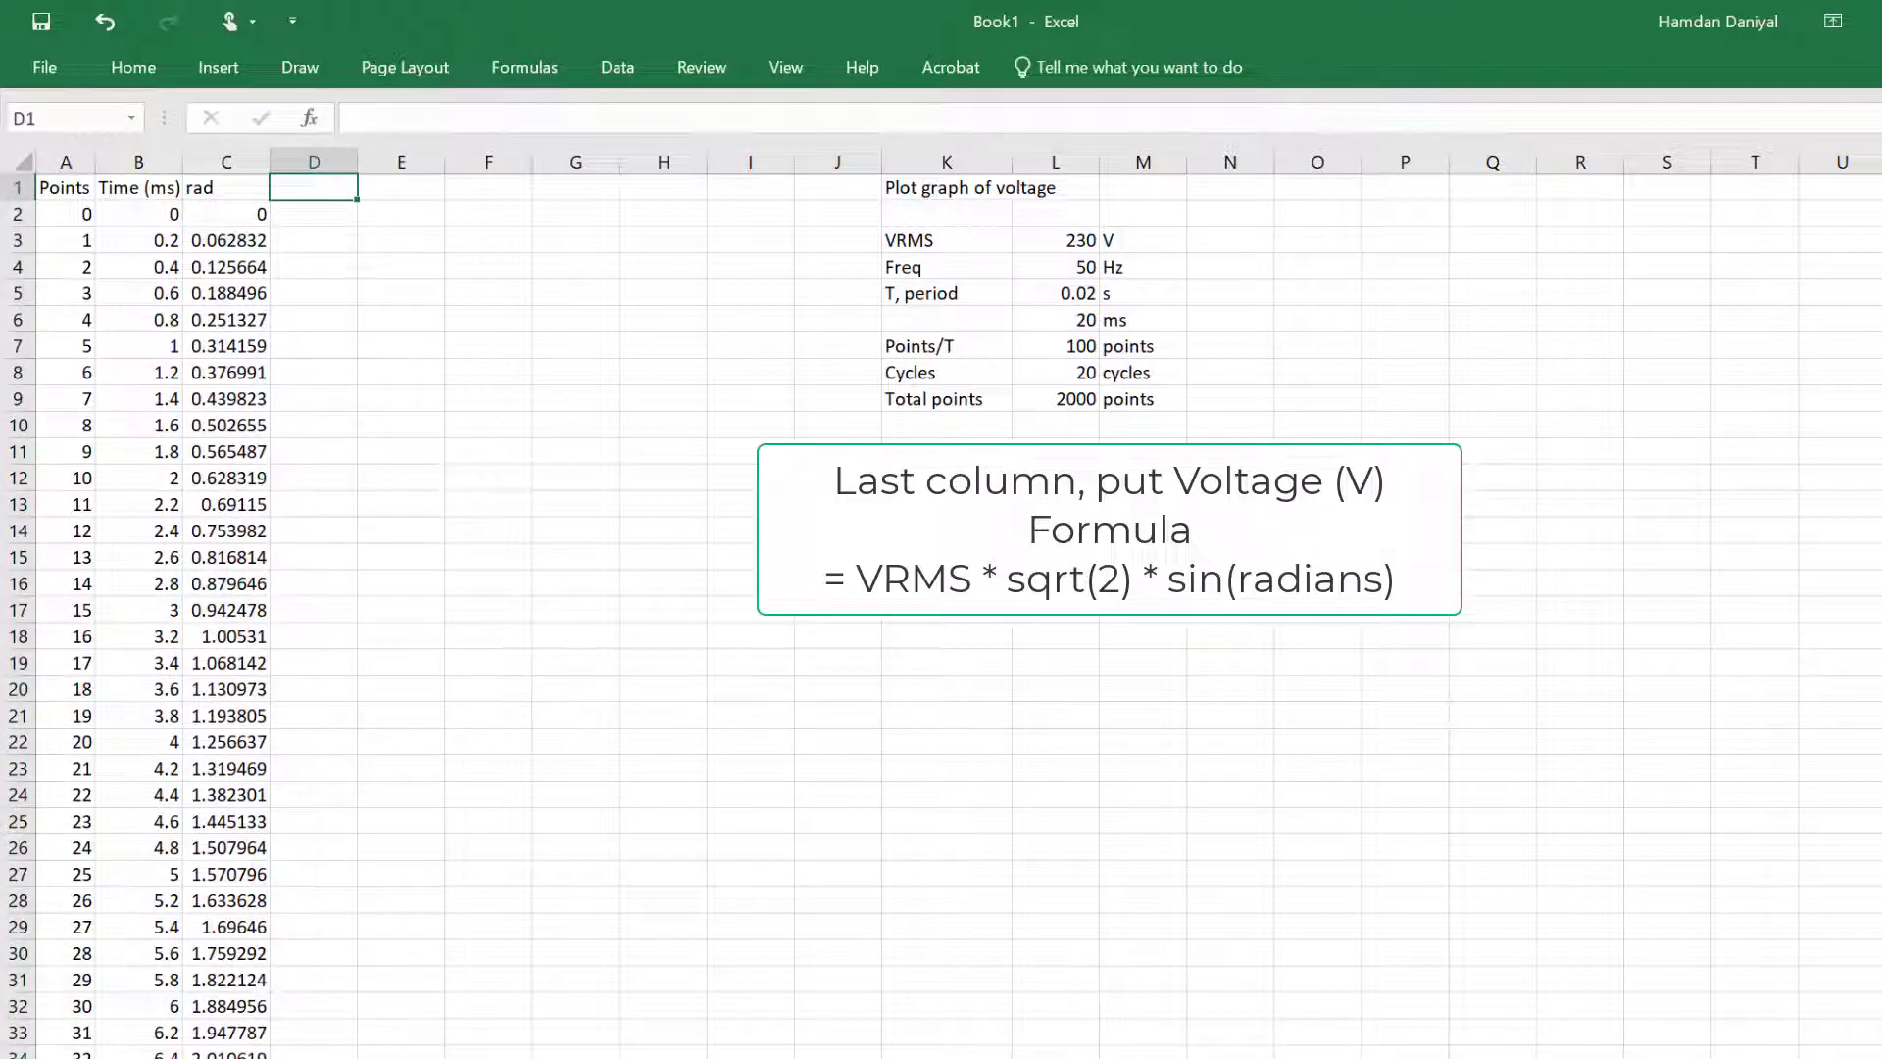
type("Voltage")
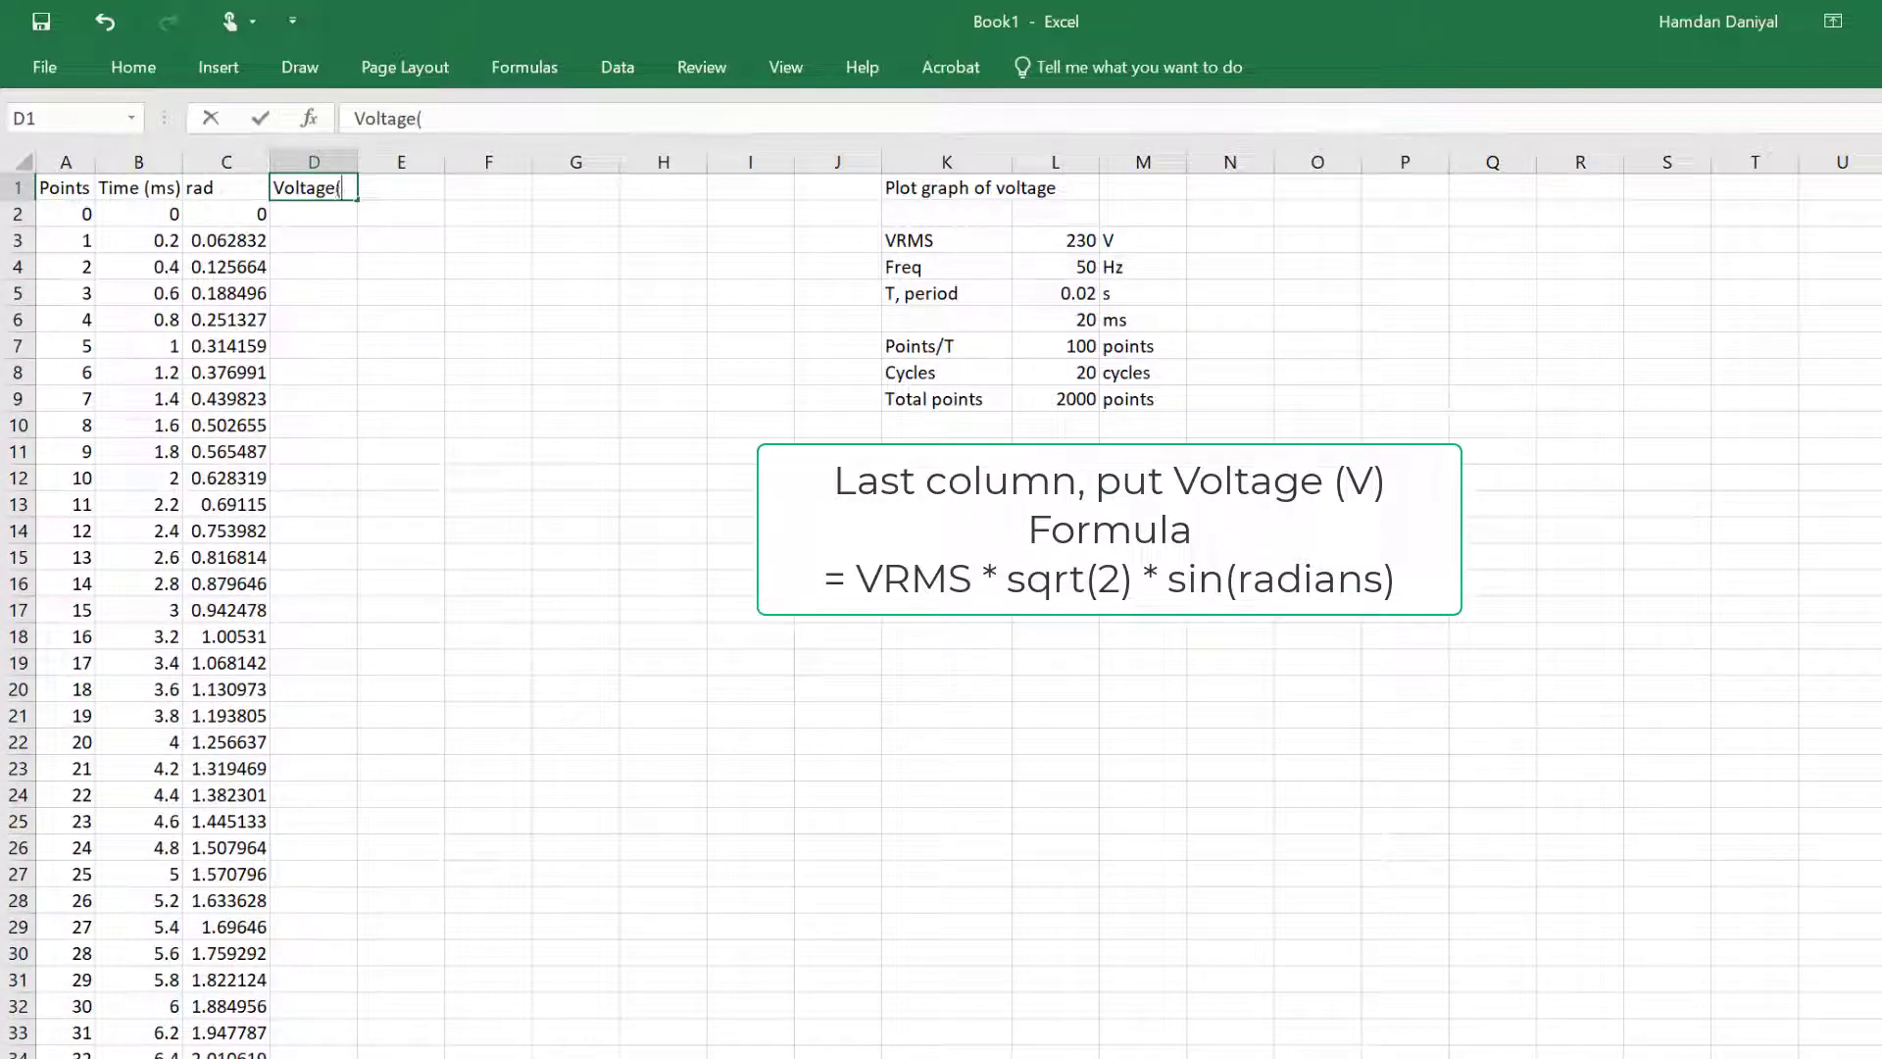
type(" (V)")
key("Return")
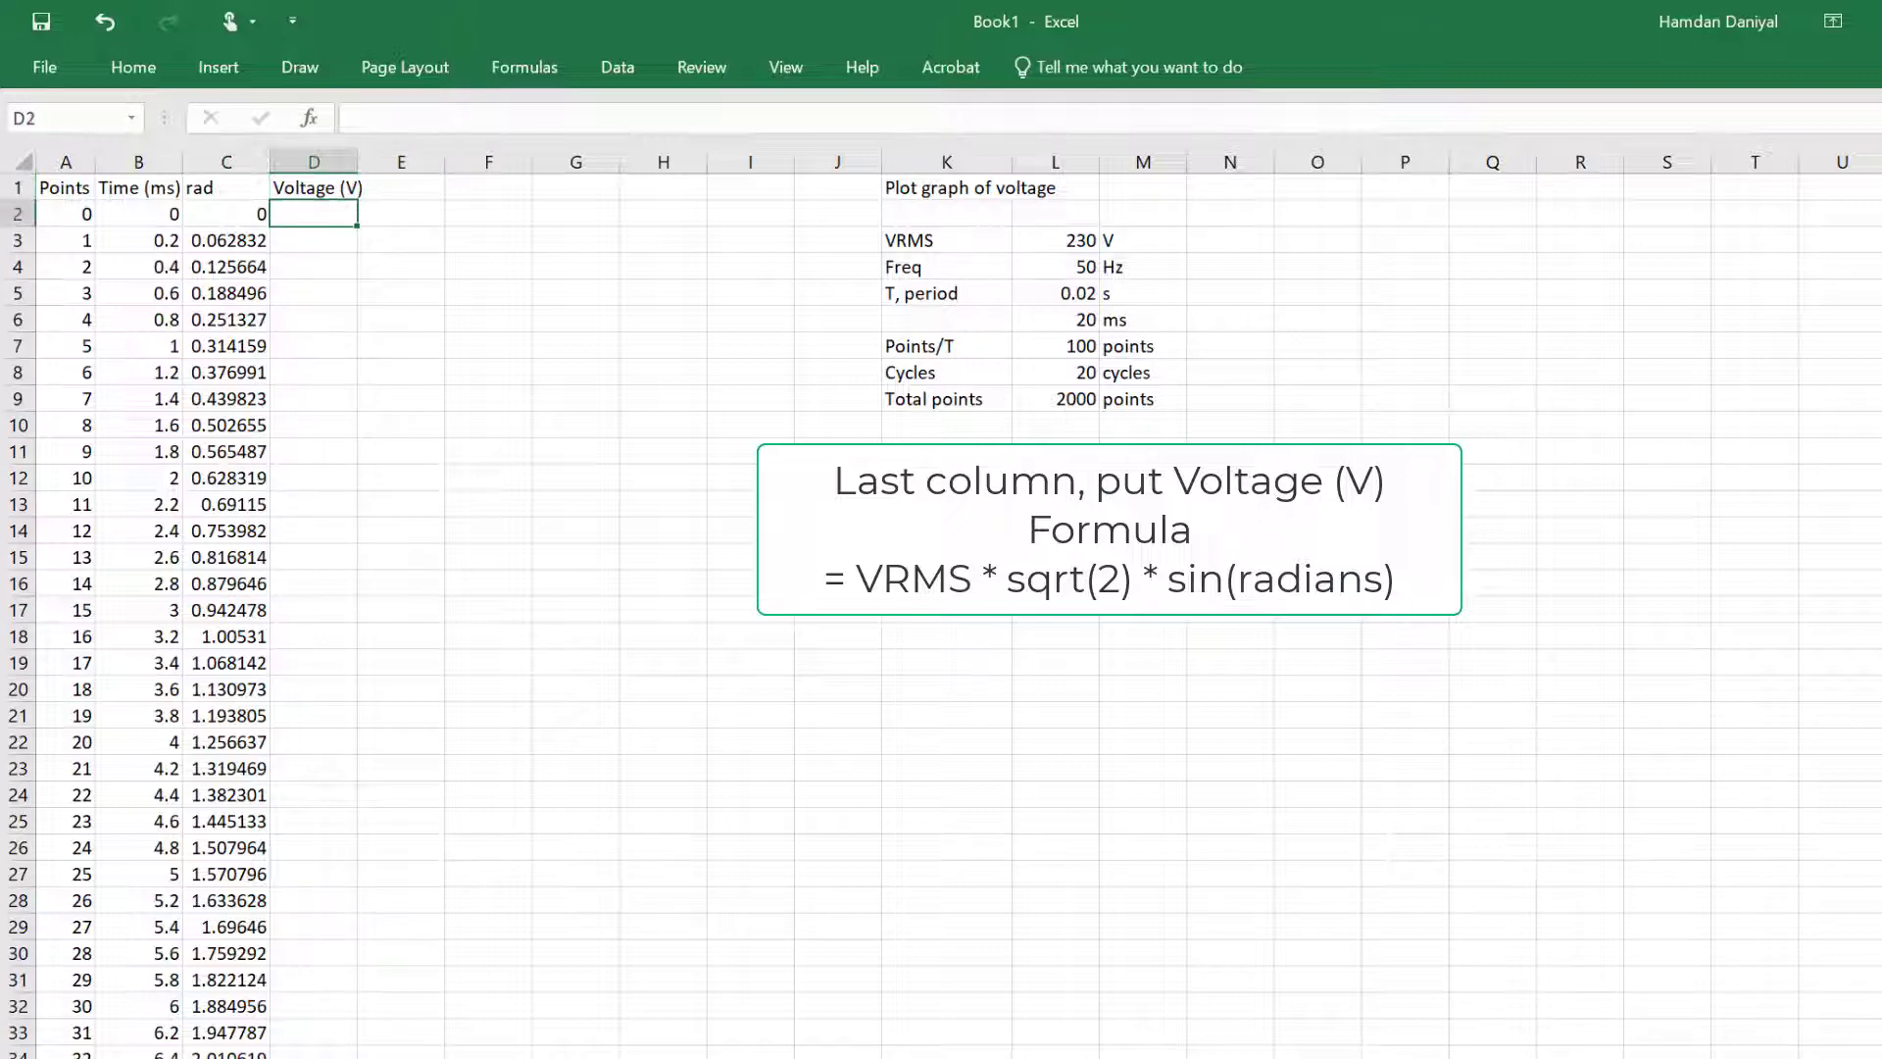
Step: Enter the formula =L3*SQRT(2)*SIN(C2) in D2 and fill it down the Voltage (V) column
type("=")
left_click(1057, 240)
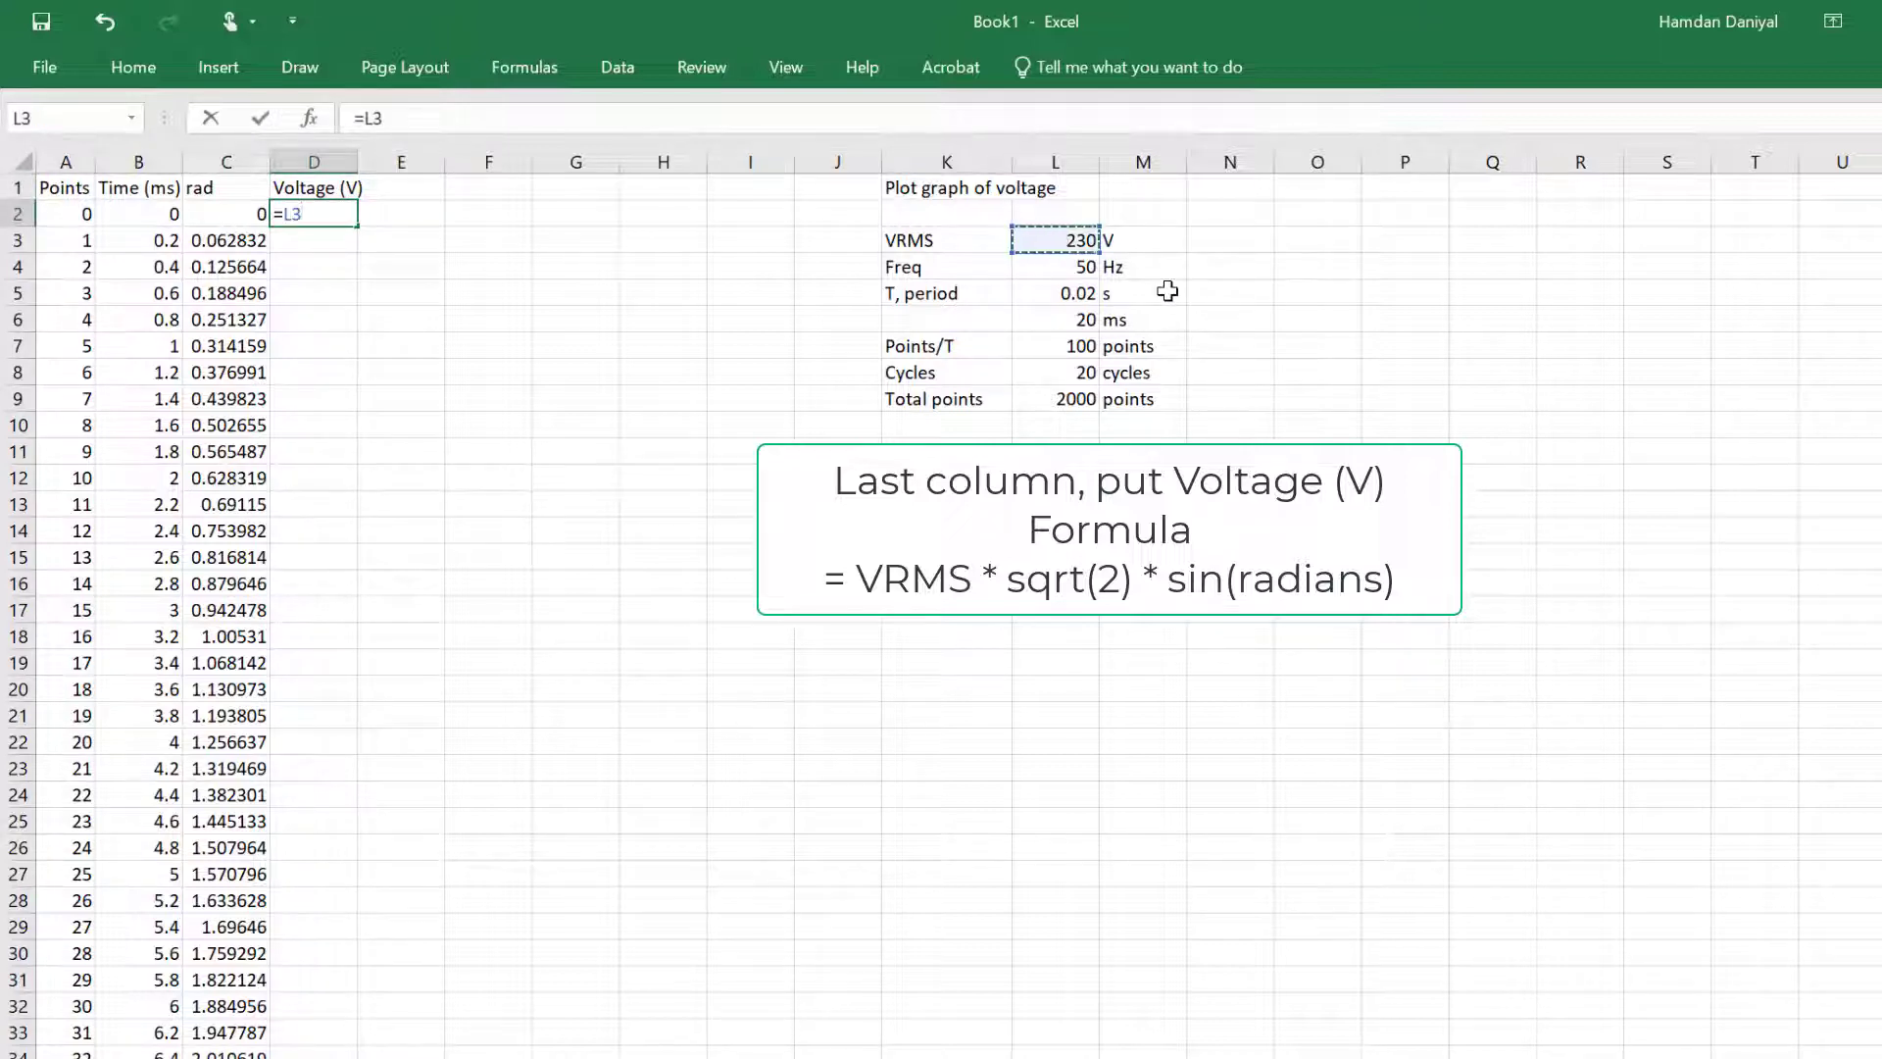
type("*sqrt(")
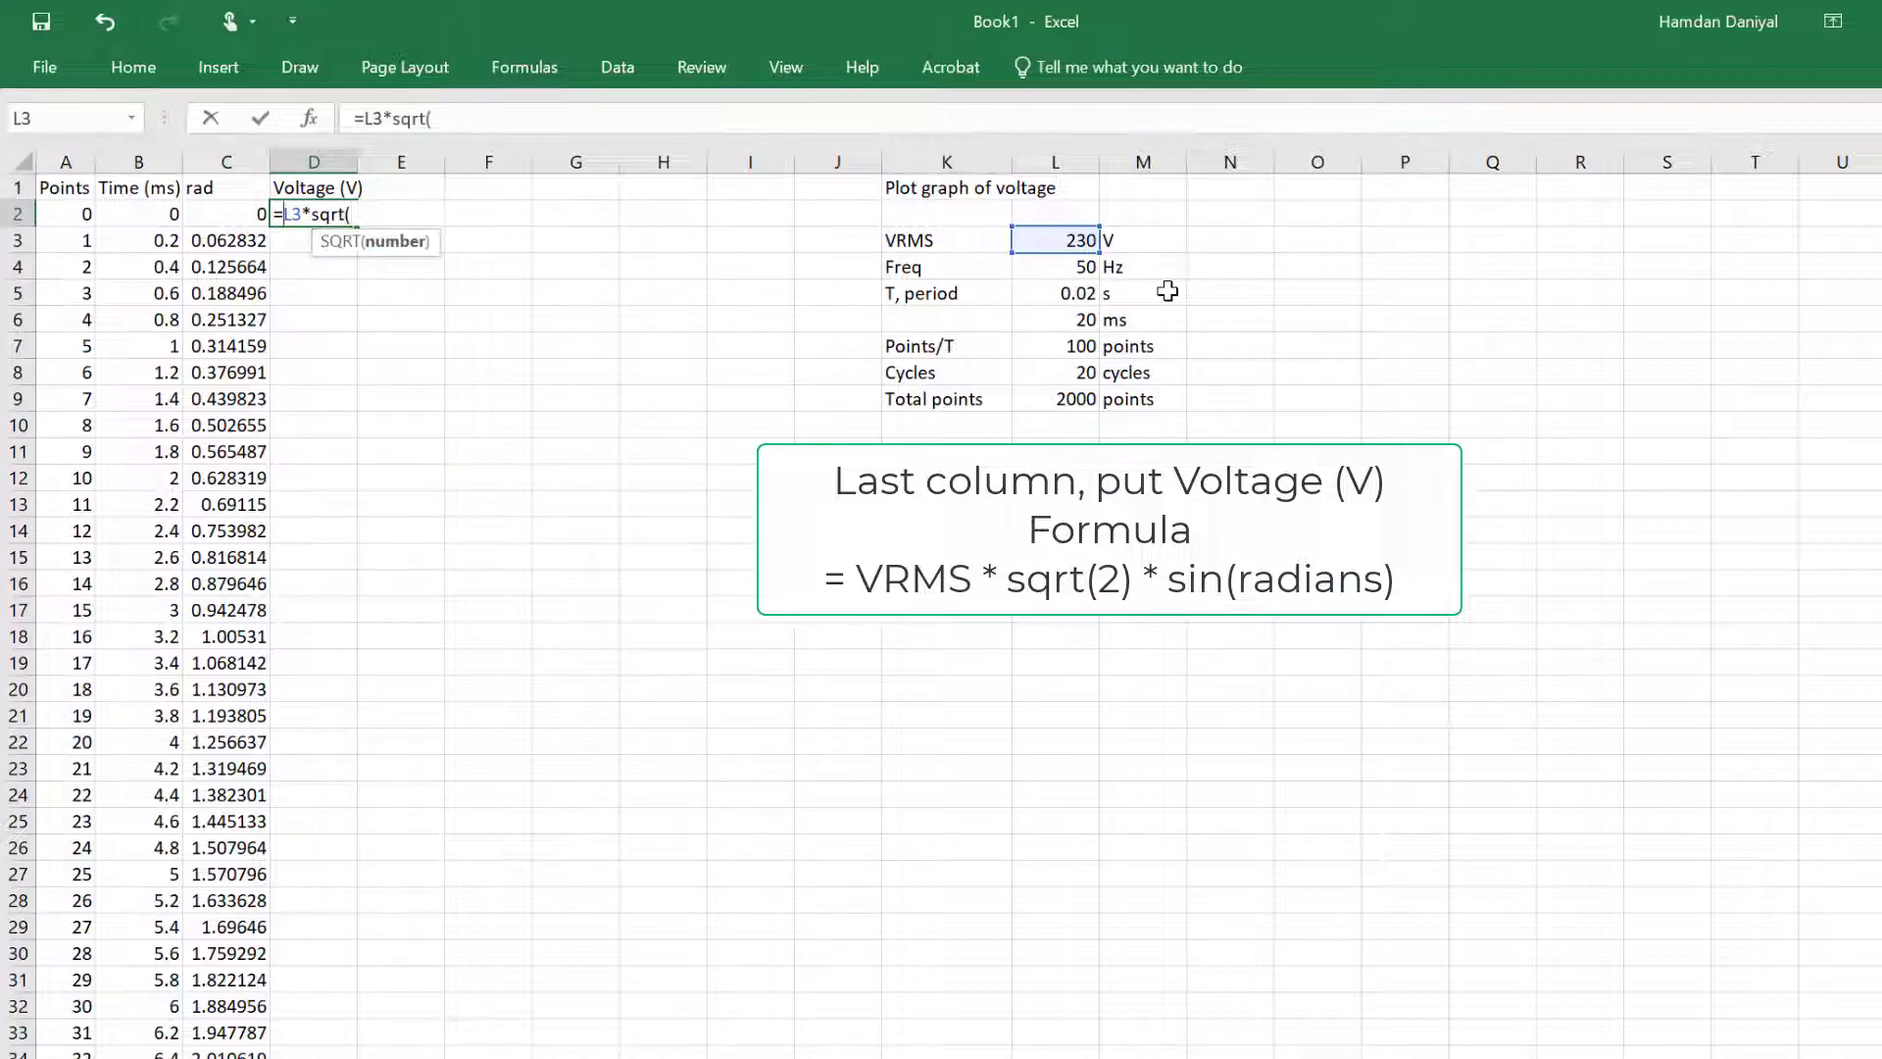
type("2)")
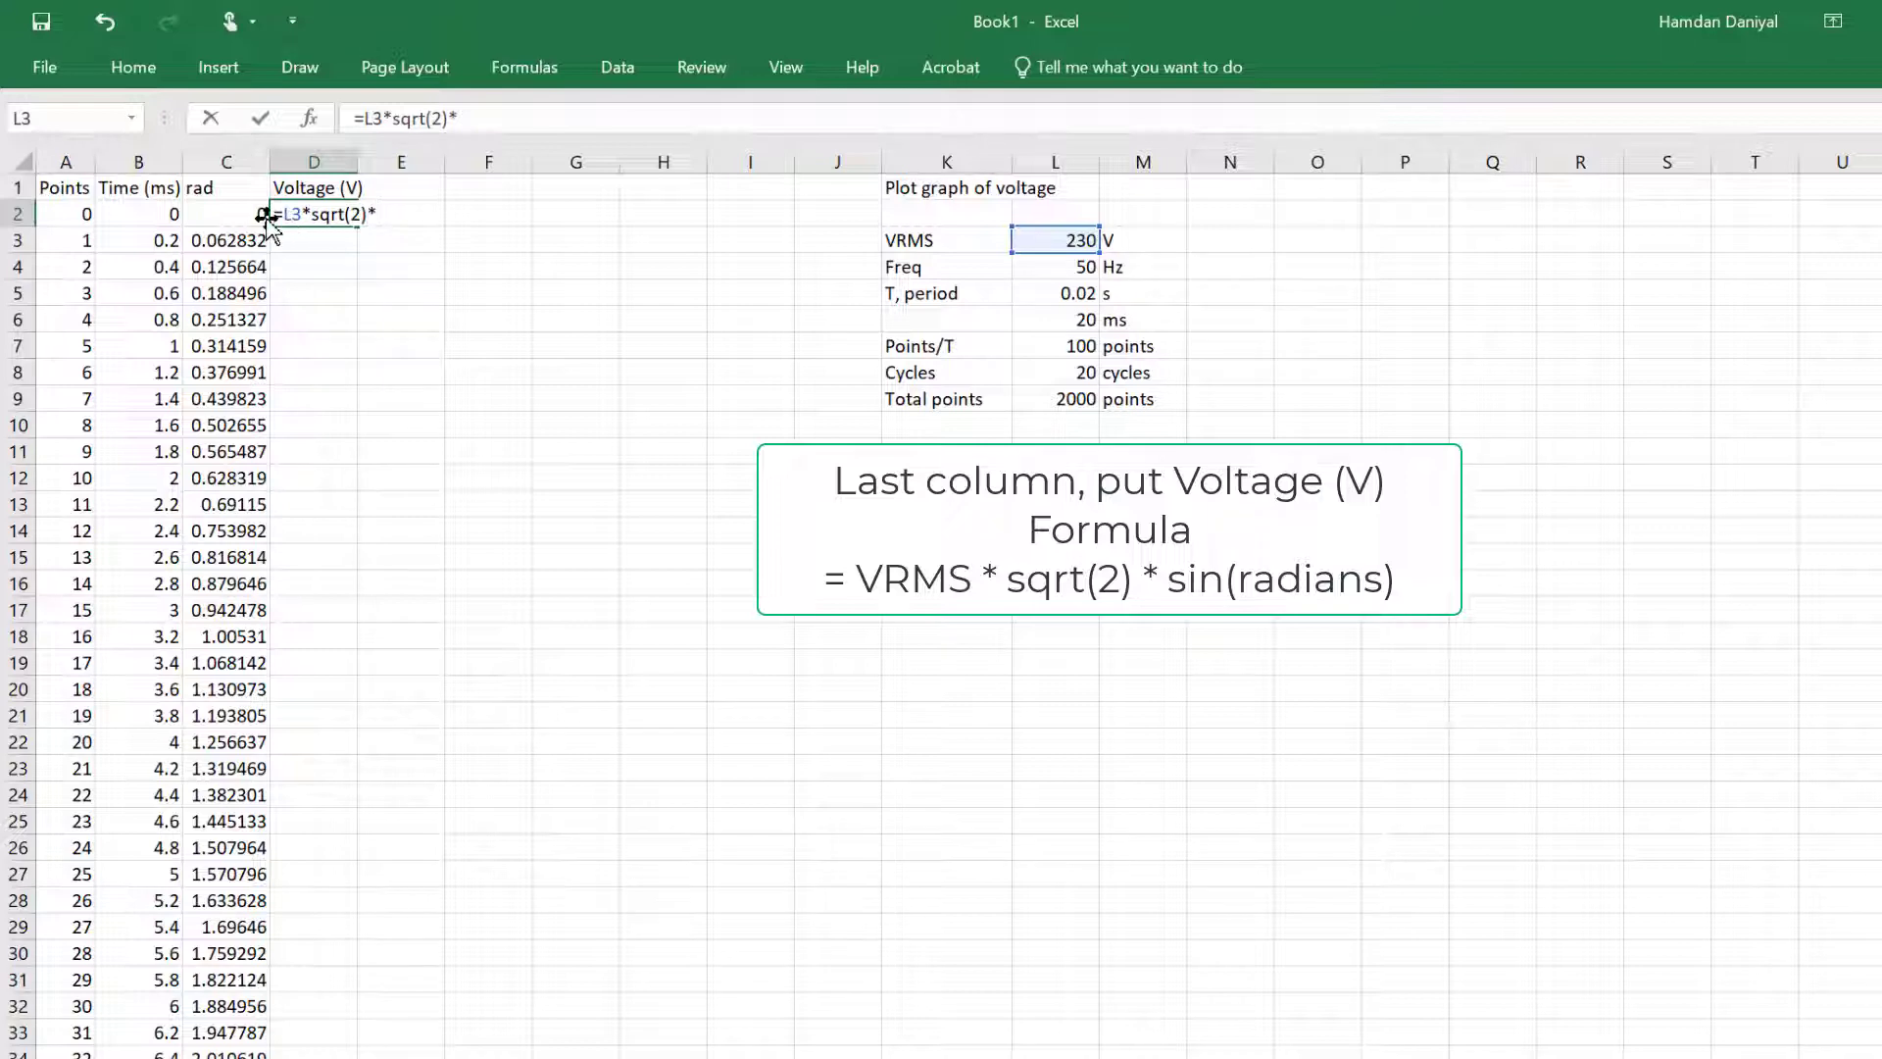
type("*sin(")
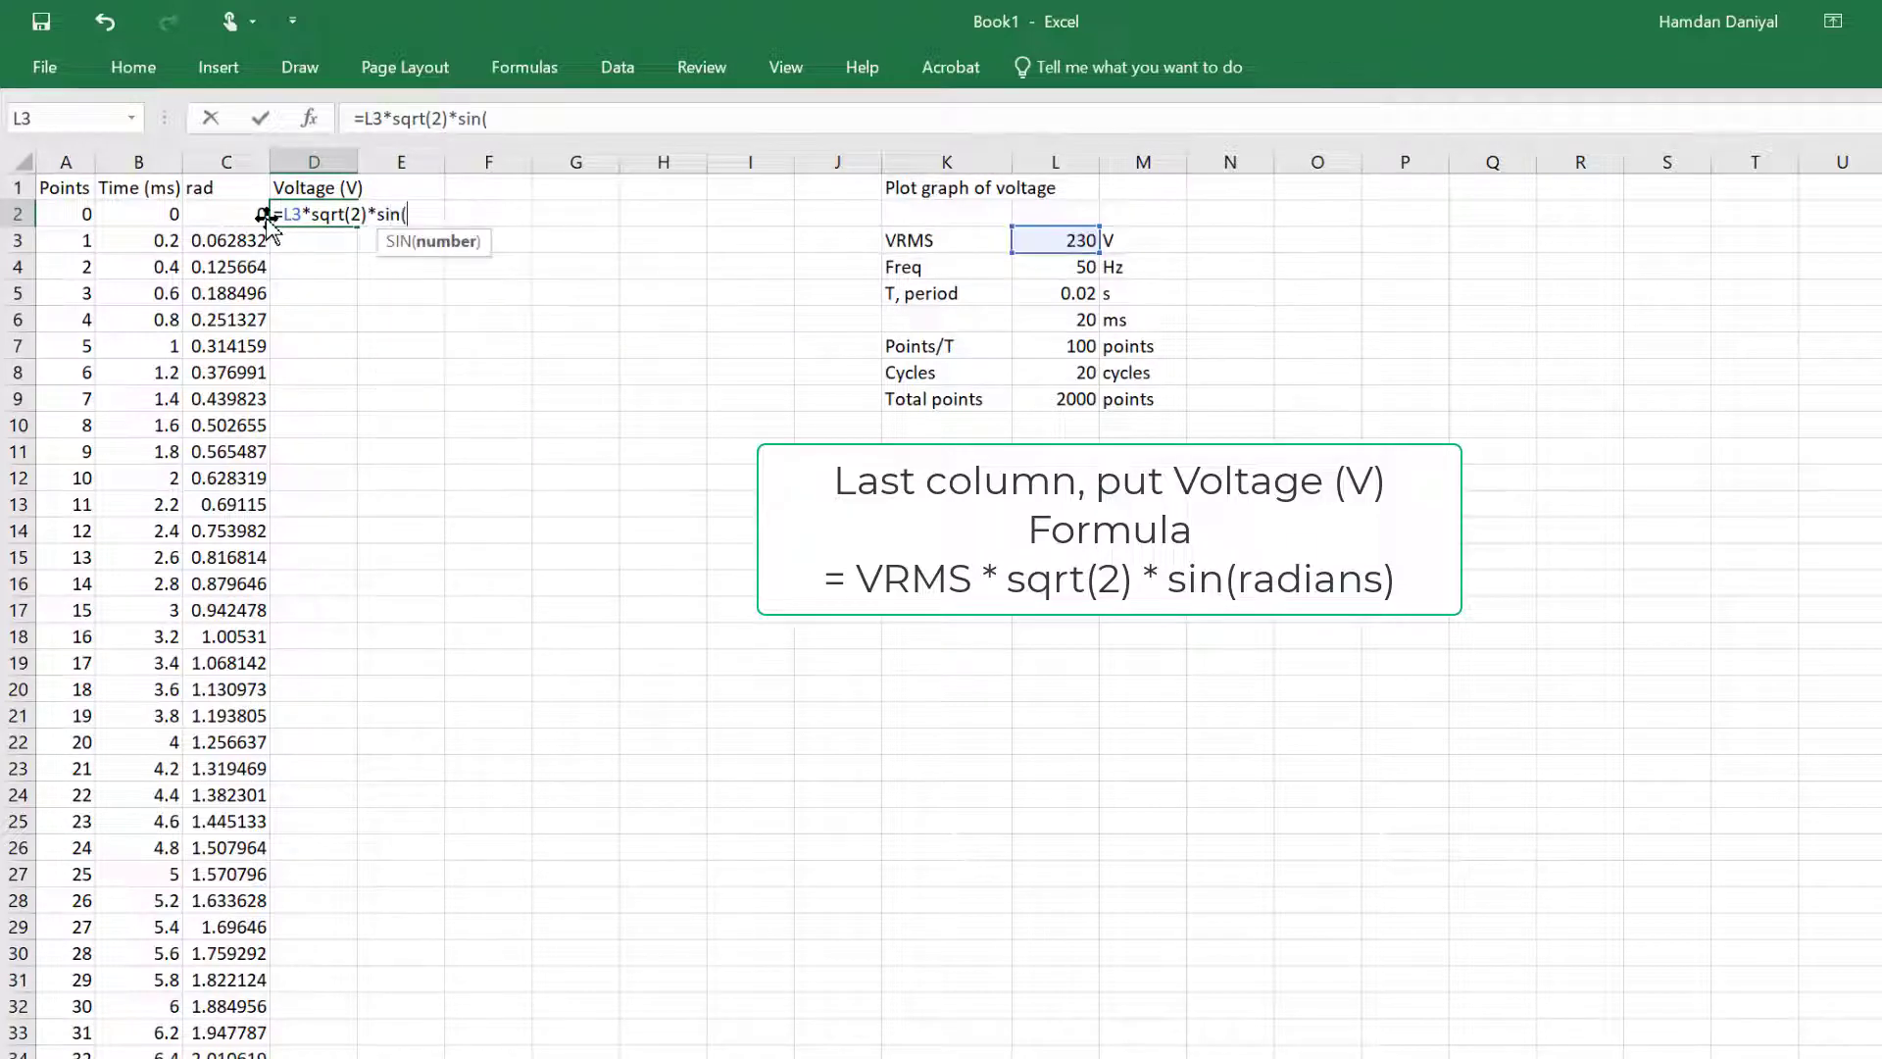
left_click(210, 213)
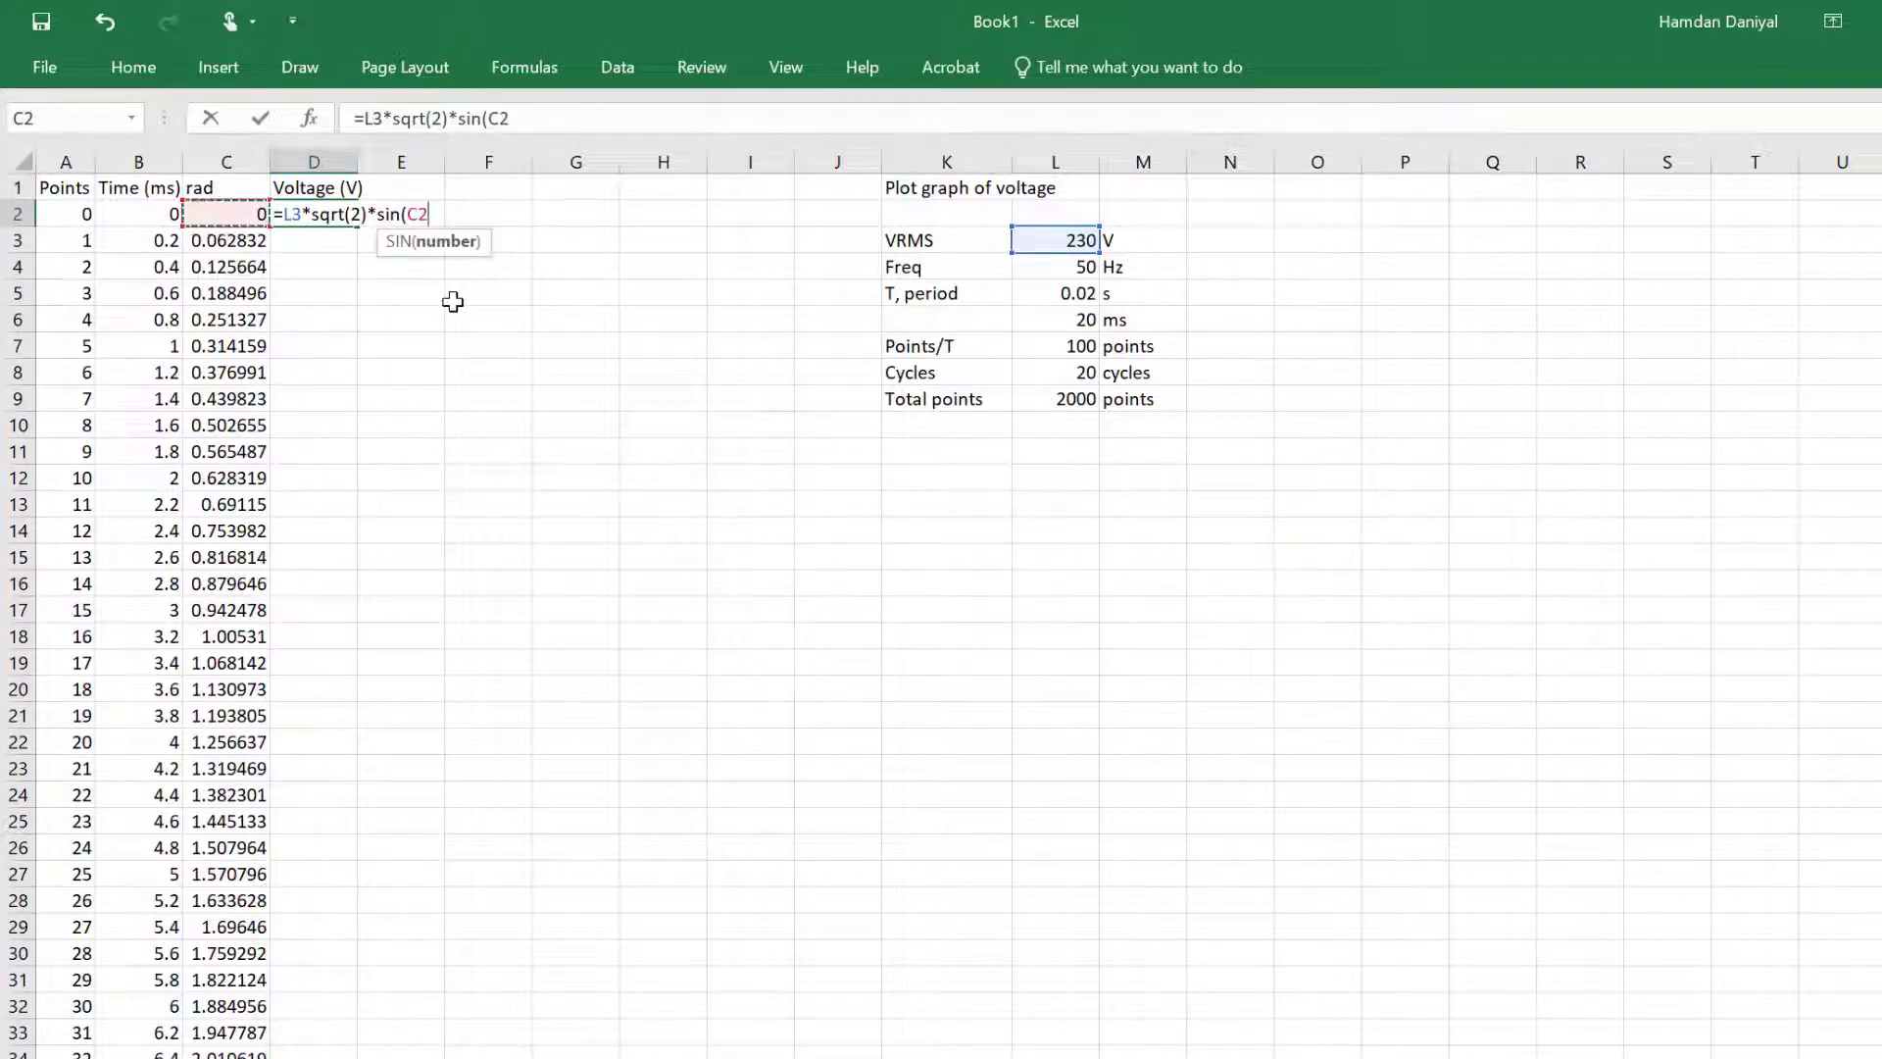
type(")")
key("Return")
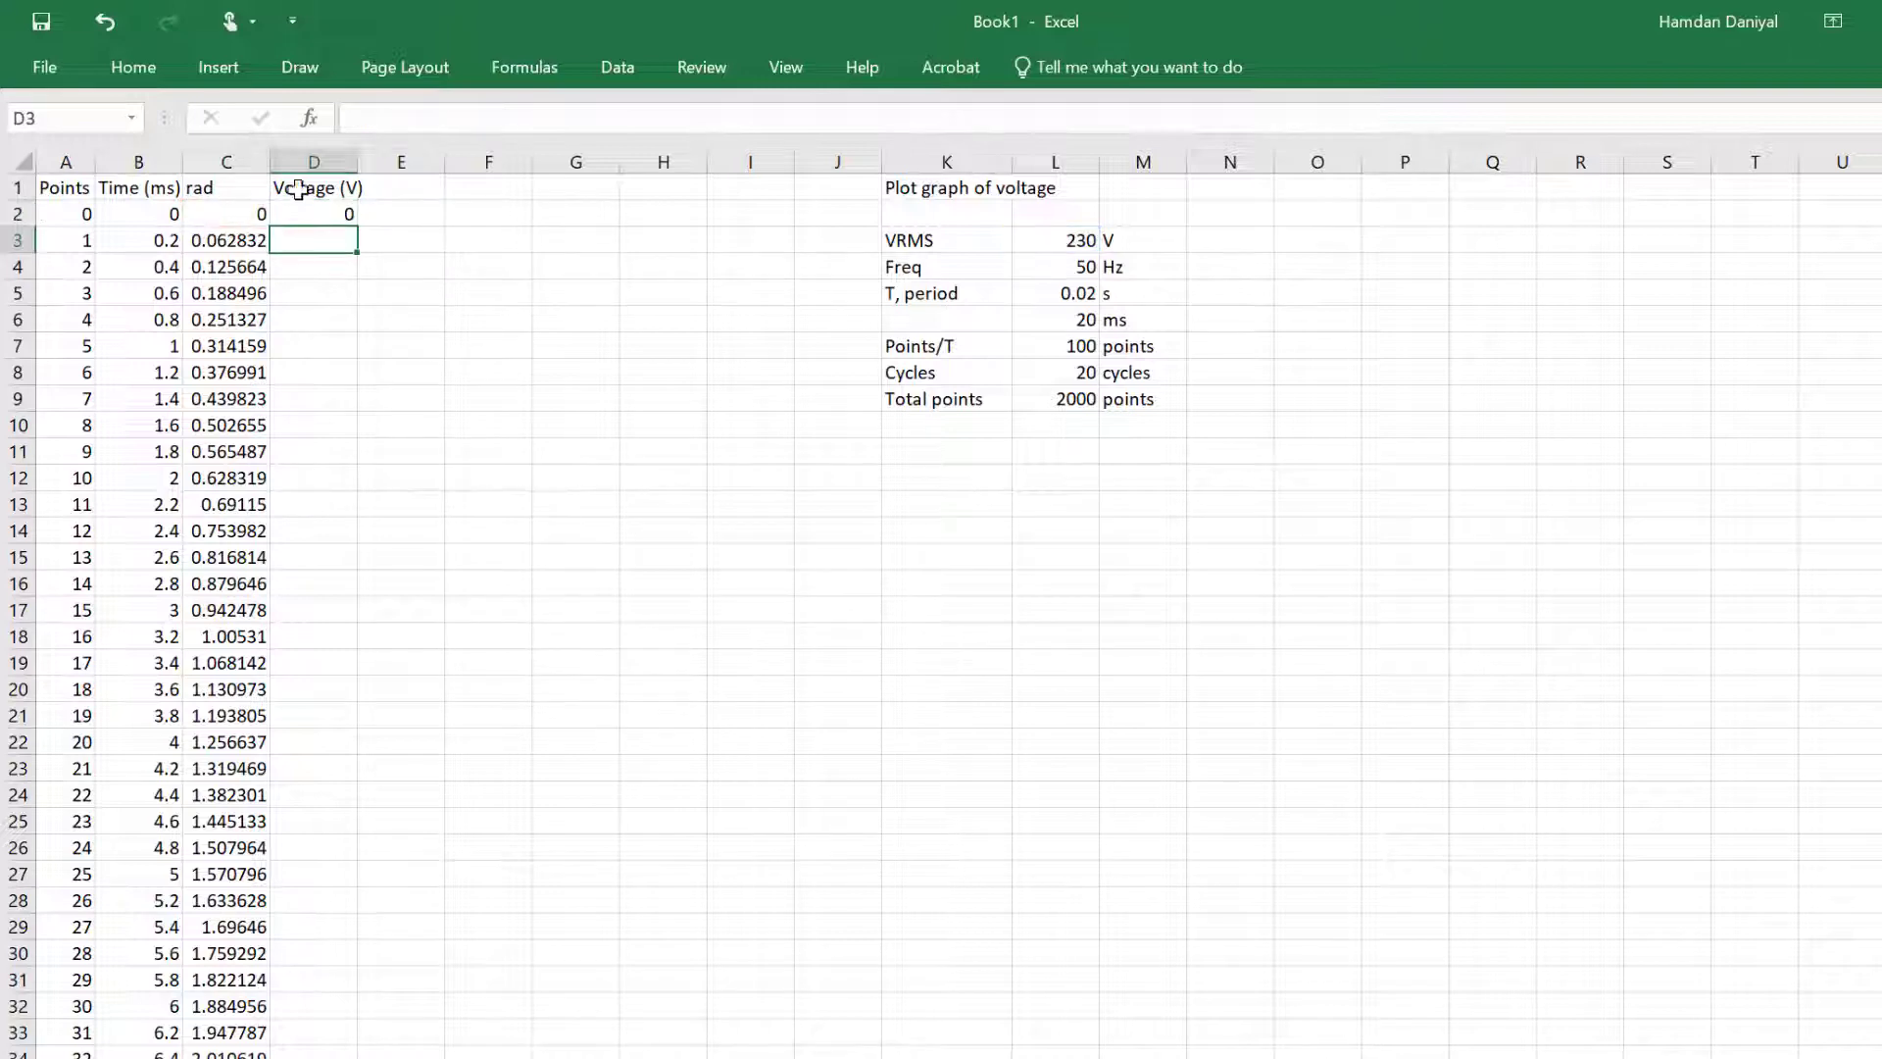
left_click(330, 207)
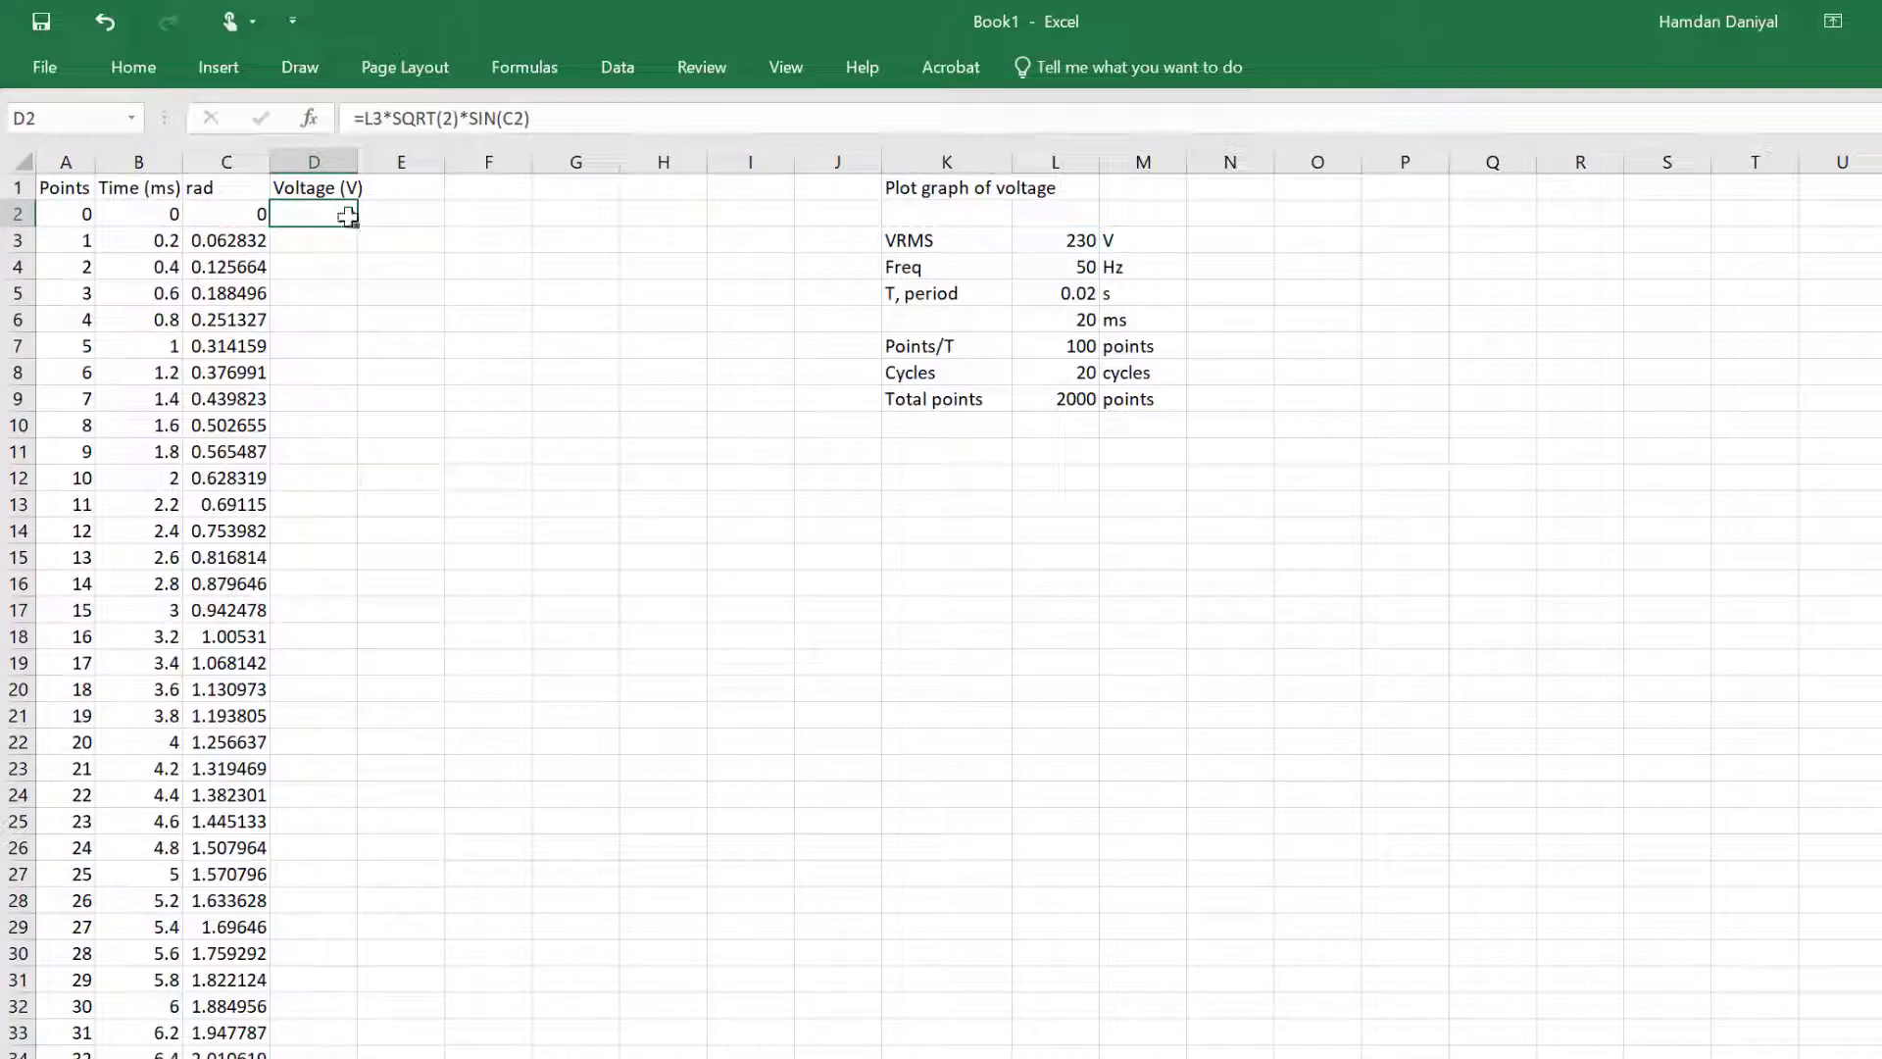
double_click(354, 225)
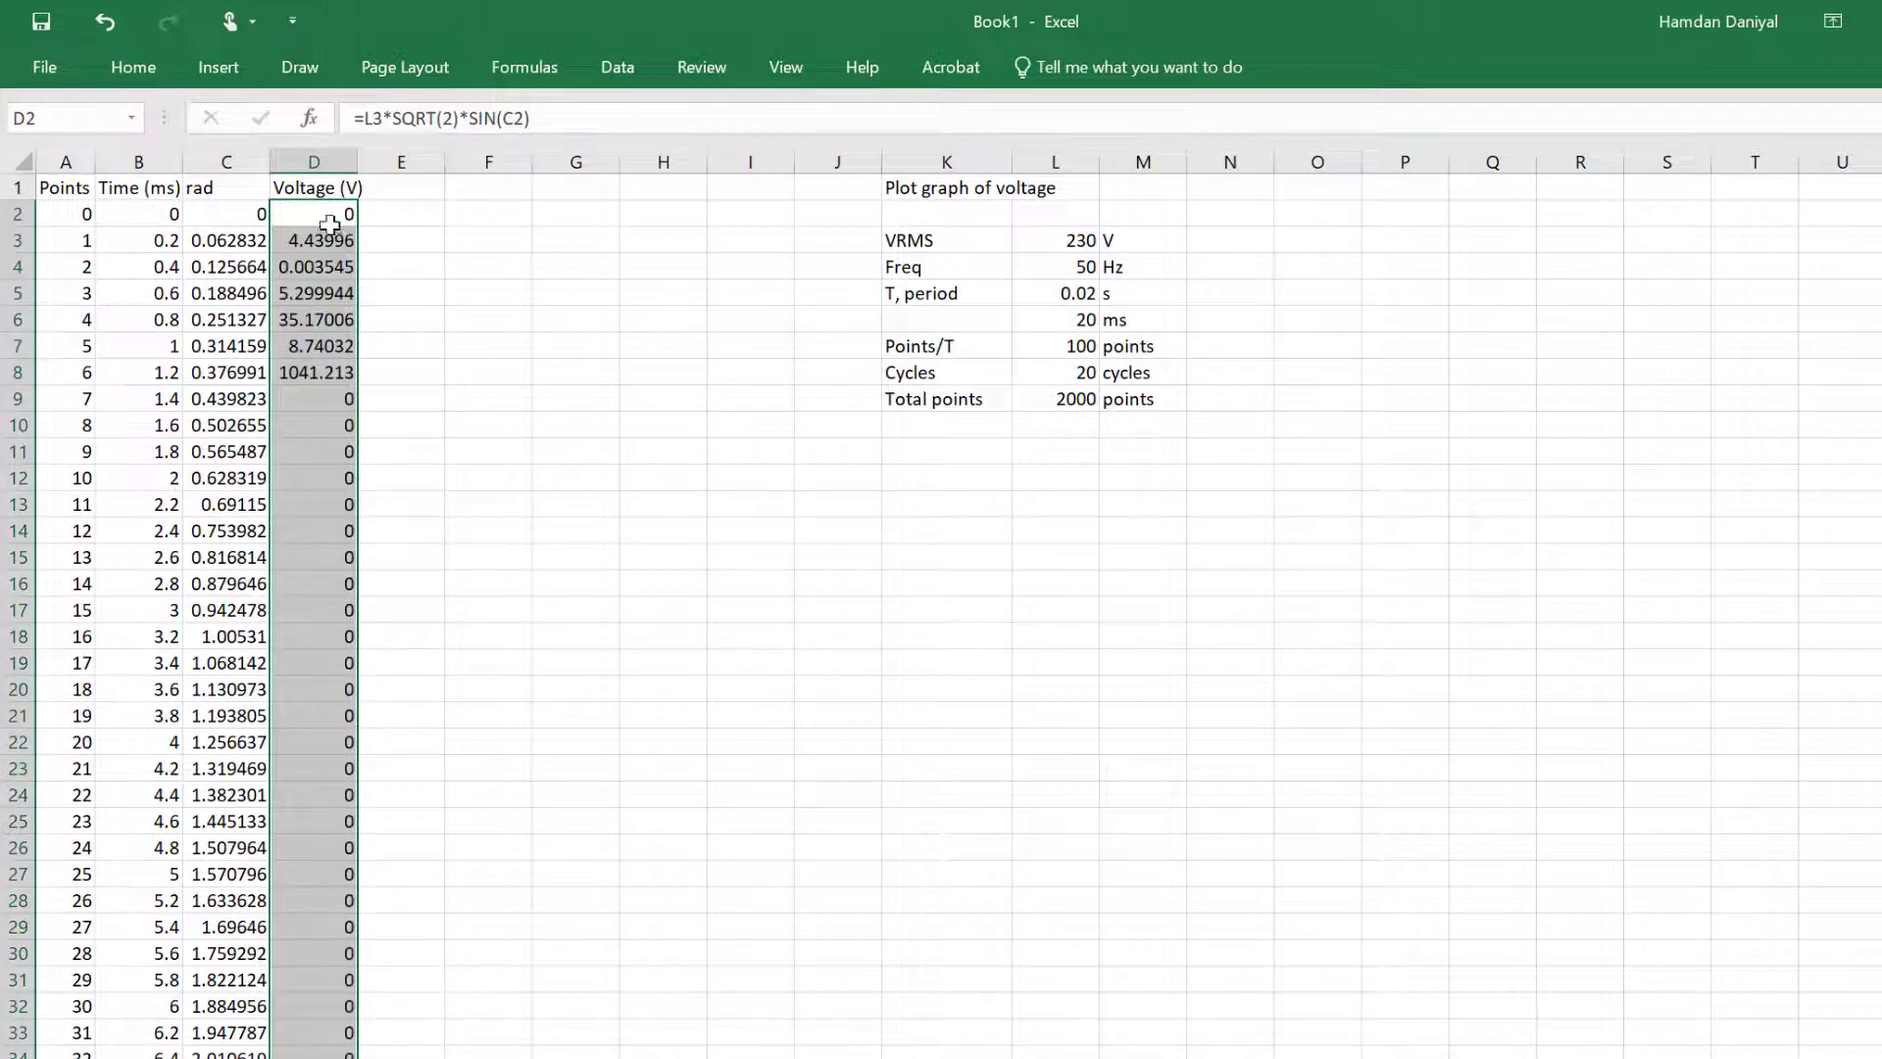
Step: Make the VRMS reference in D2 absolute, =$L$3*SQRT(2)*SIN(C2), and refill the formula down the Voltage (V) column
left_click(324, 212)
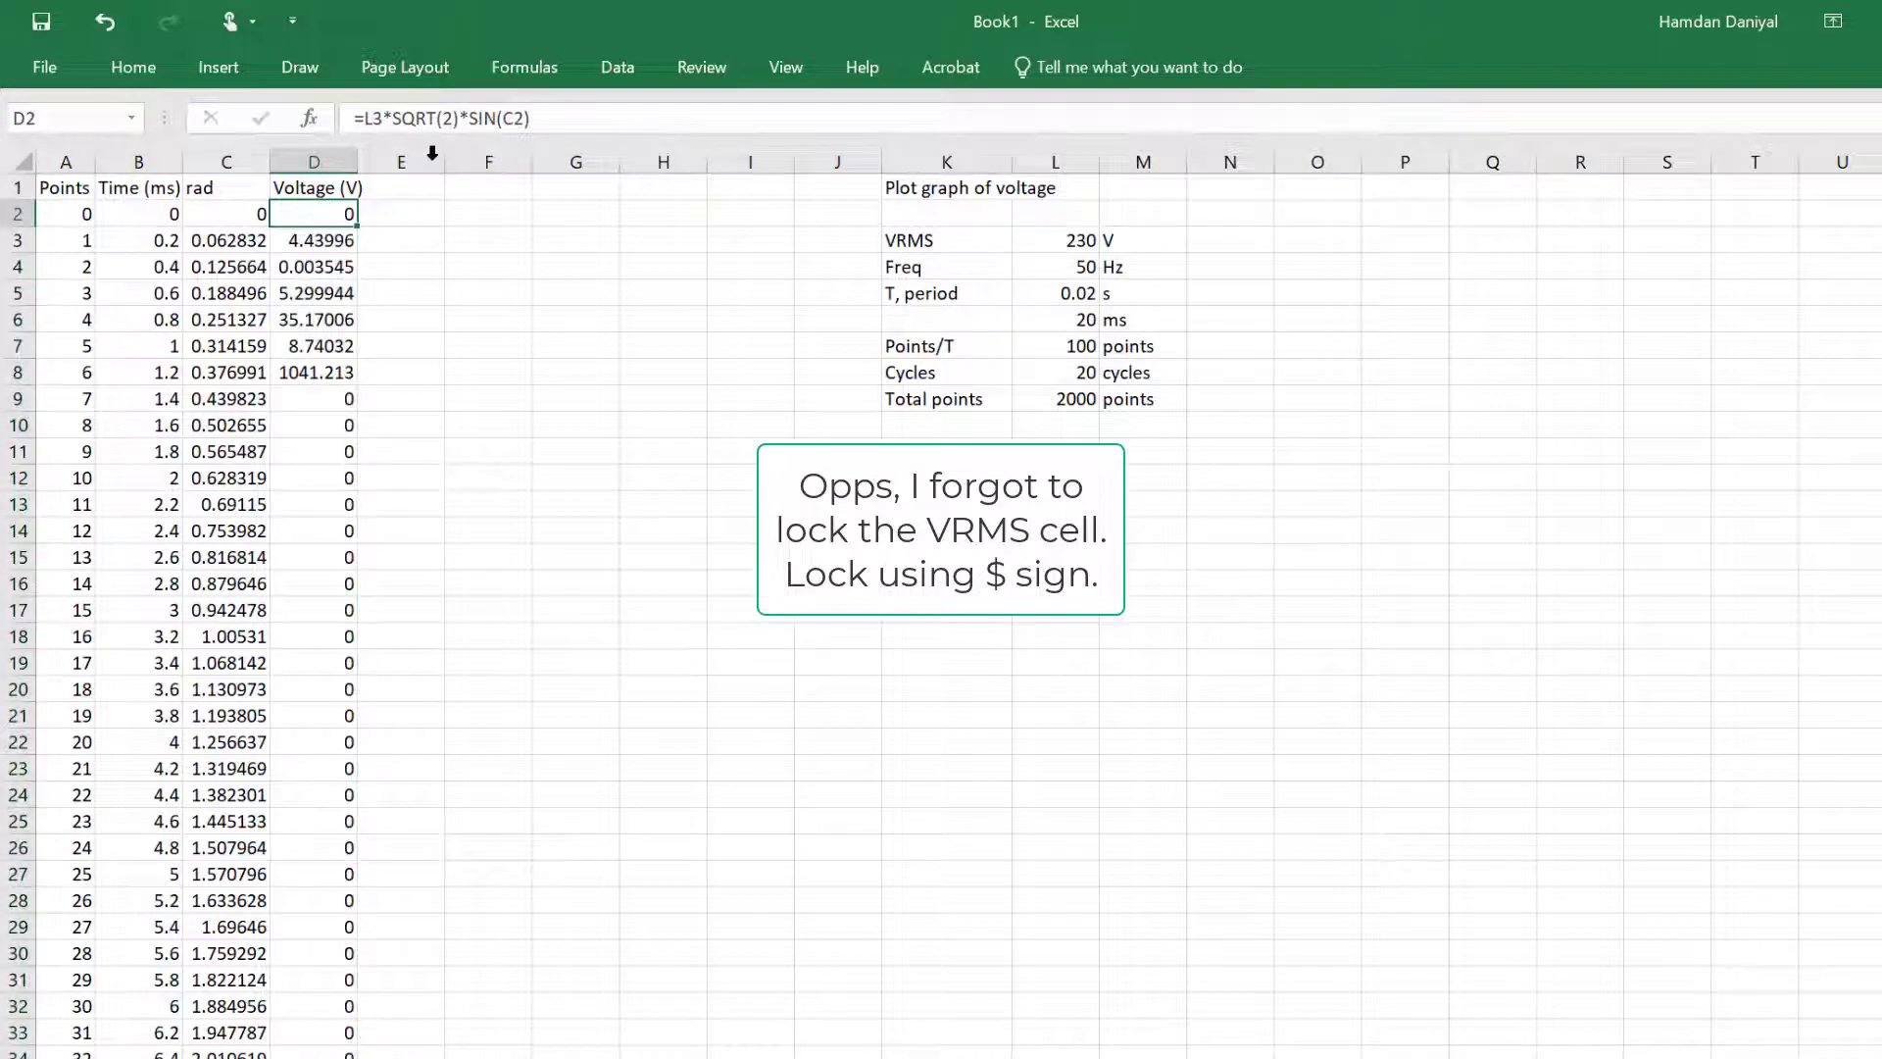
left_click(362, 119)
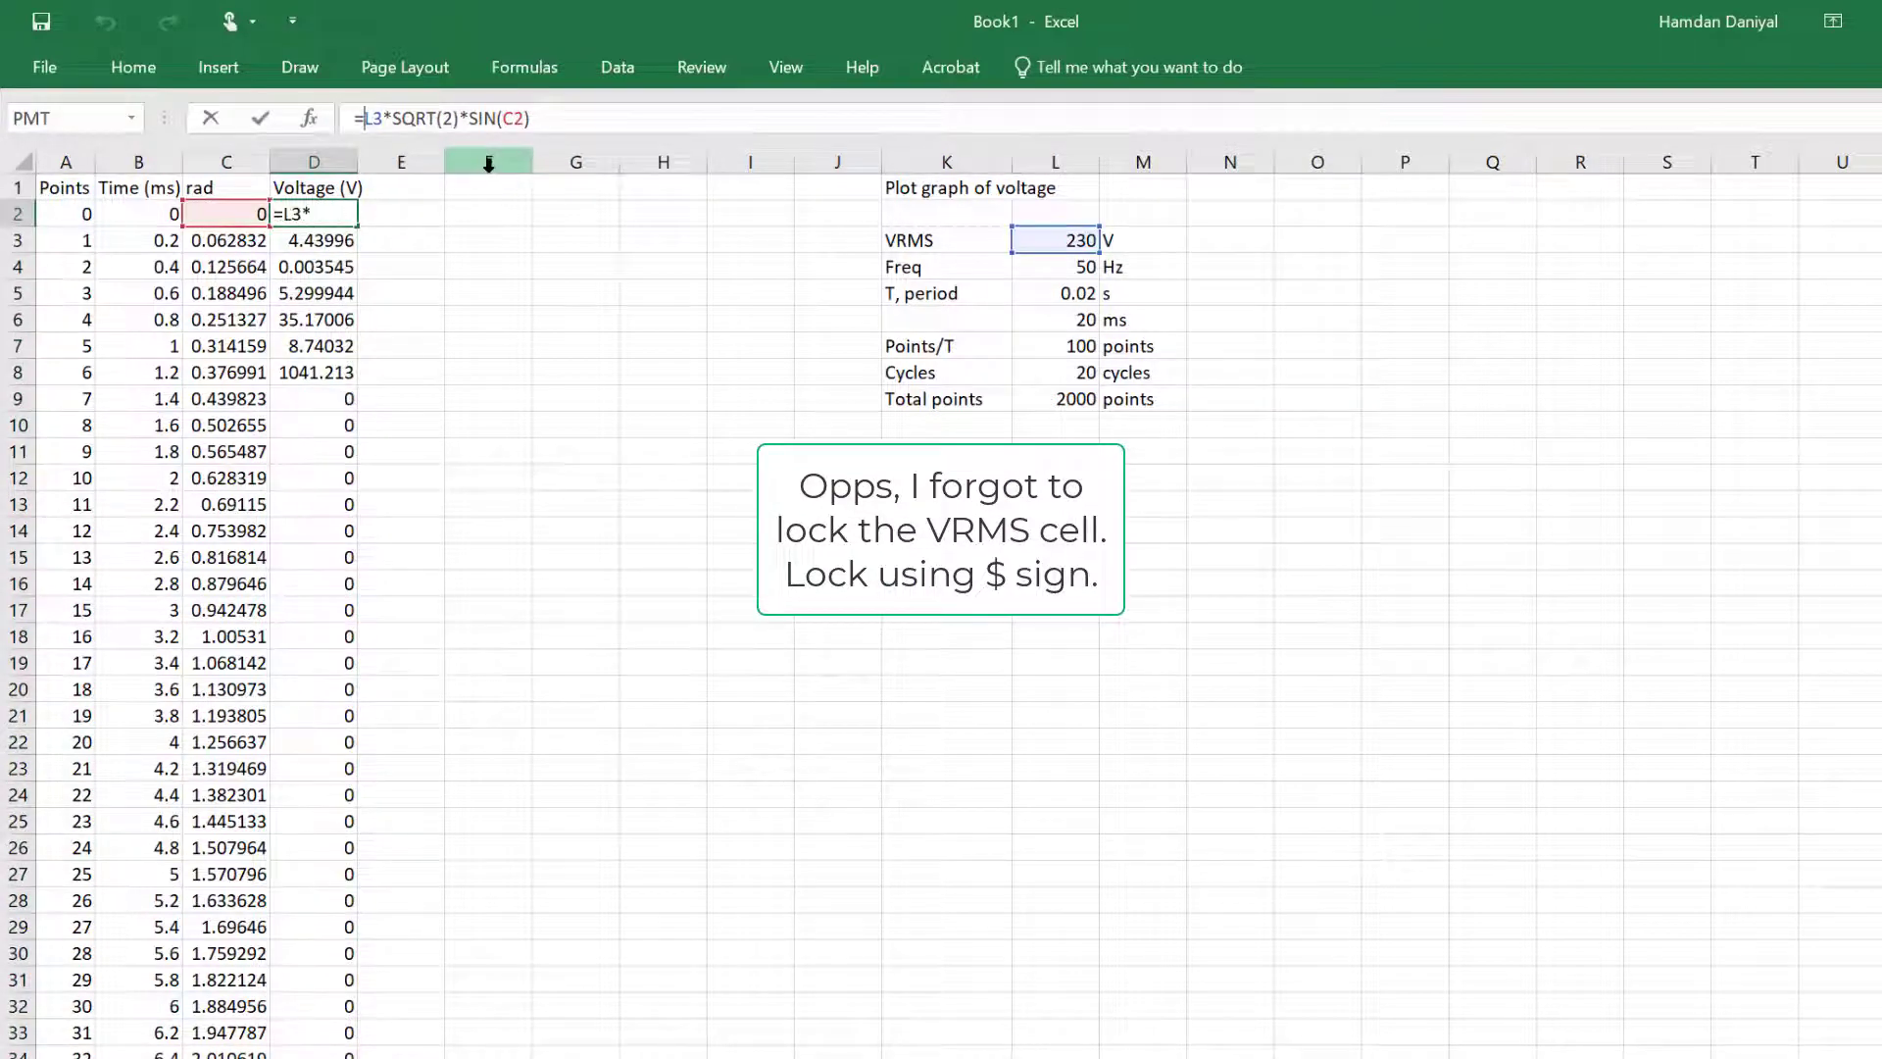
type("$")
key("Right")
type("$")
left_click(340, 212)
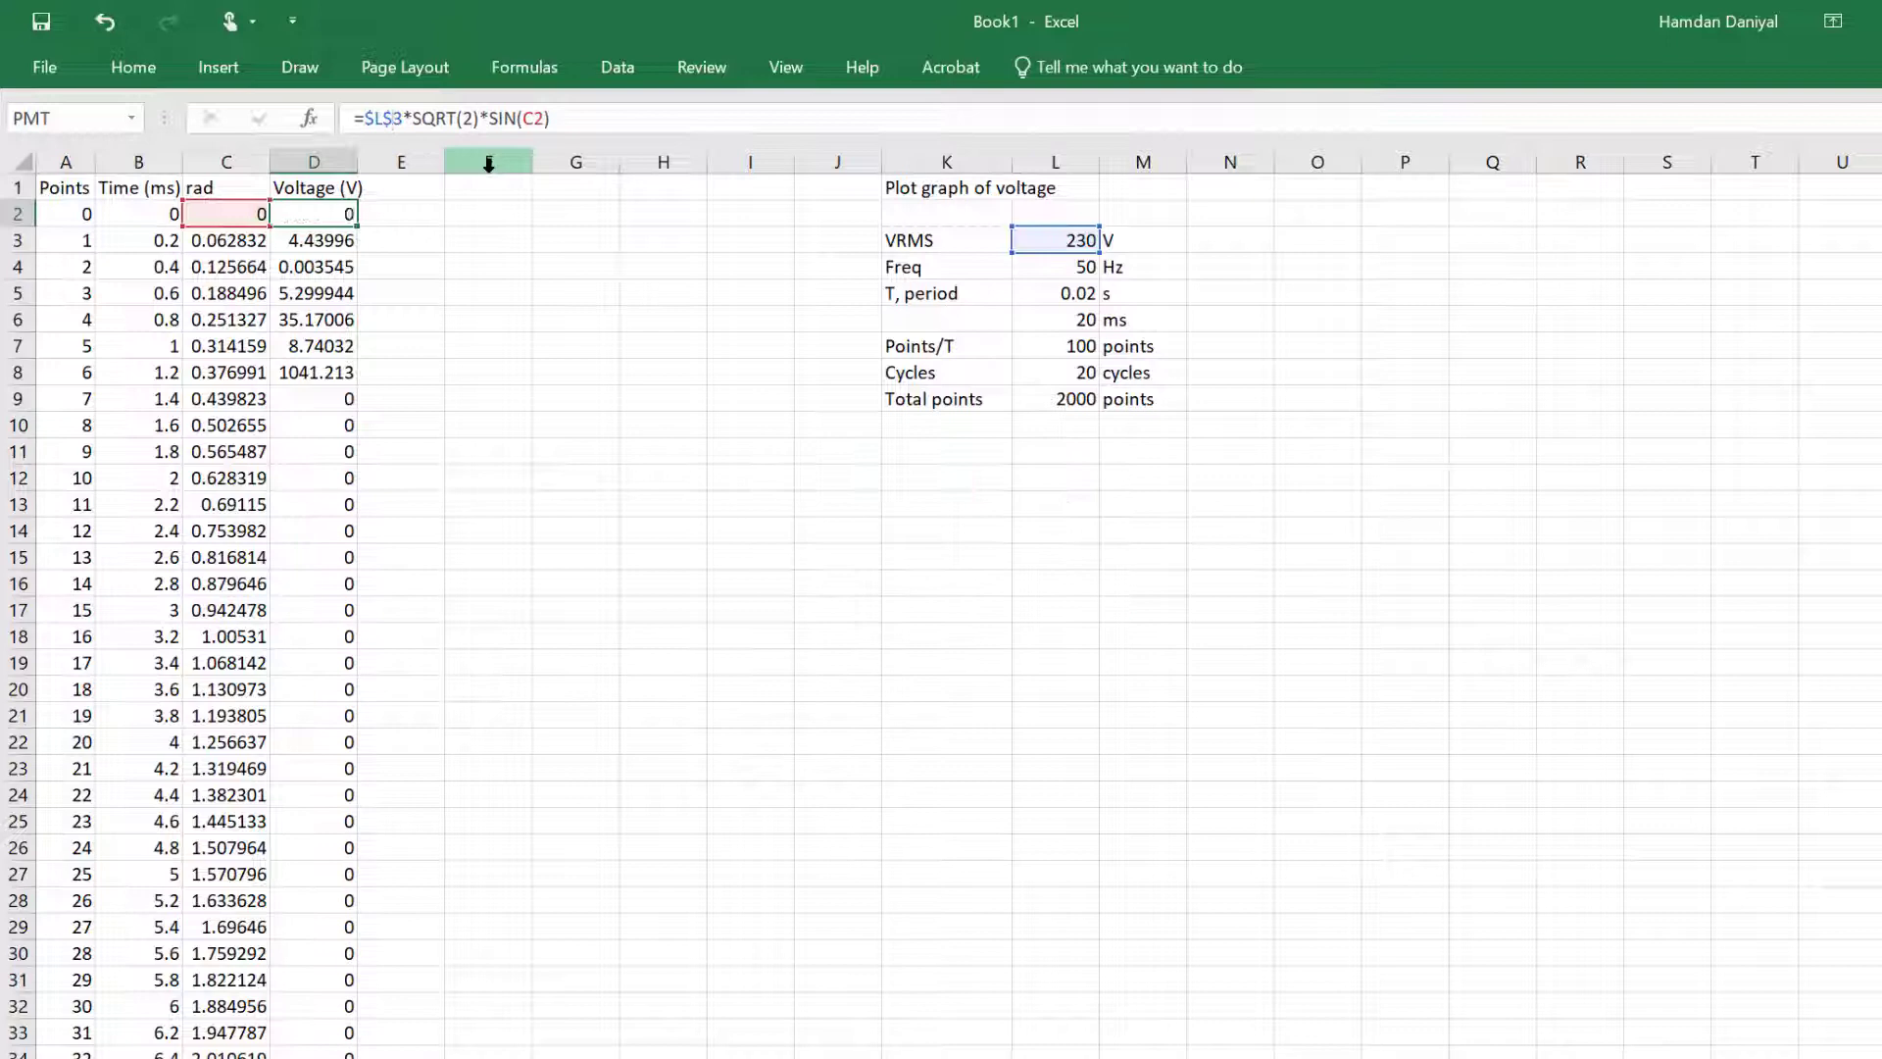
double_click(357, 224)
left_click(510, 291)
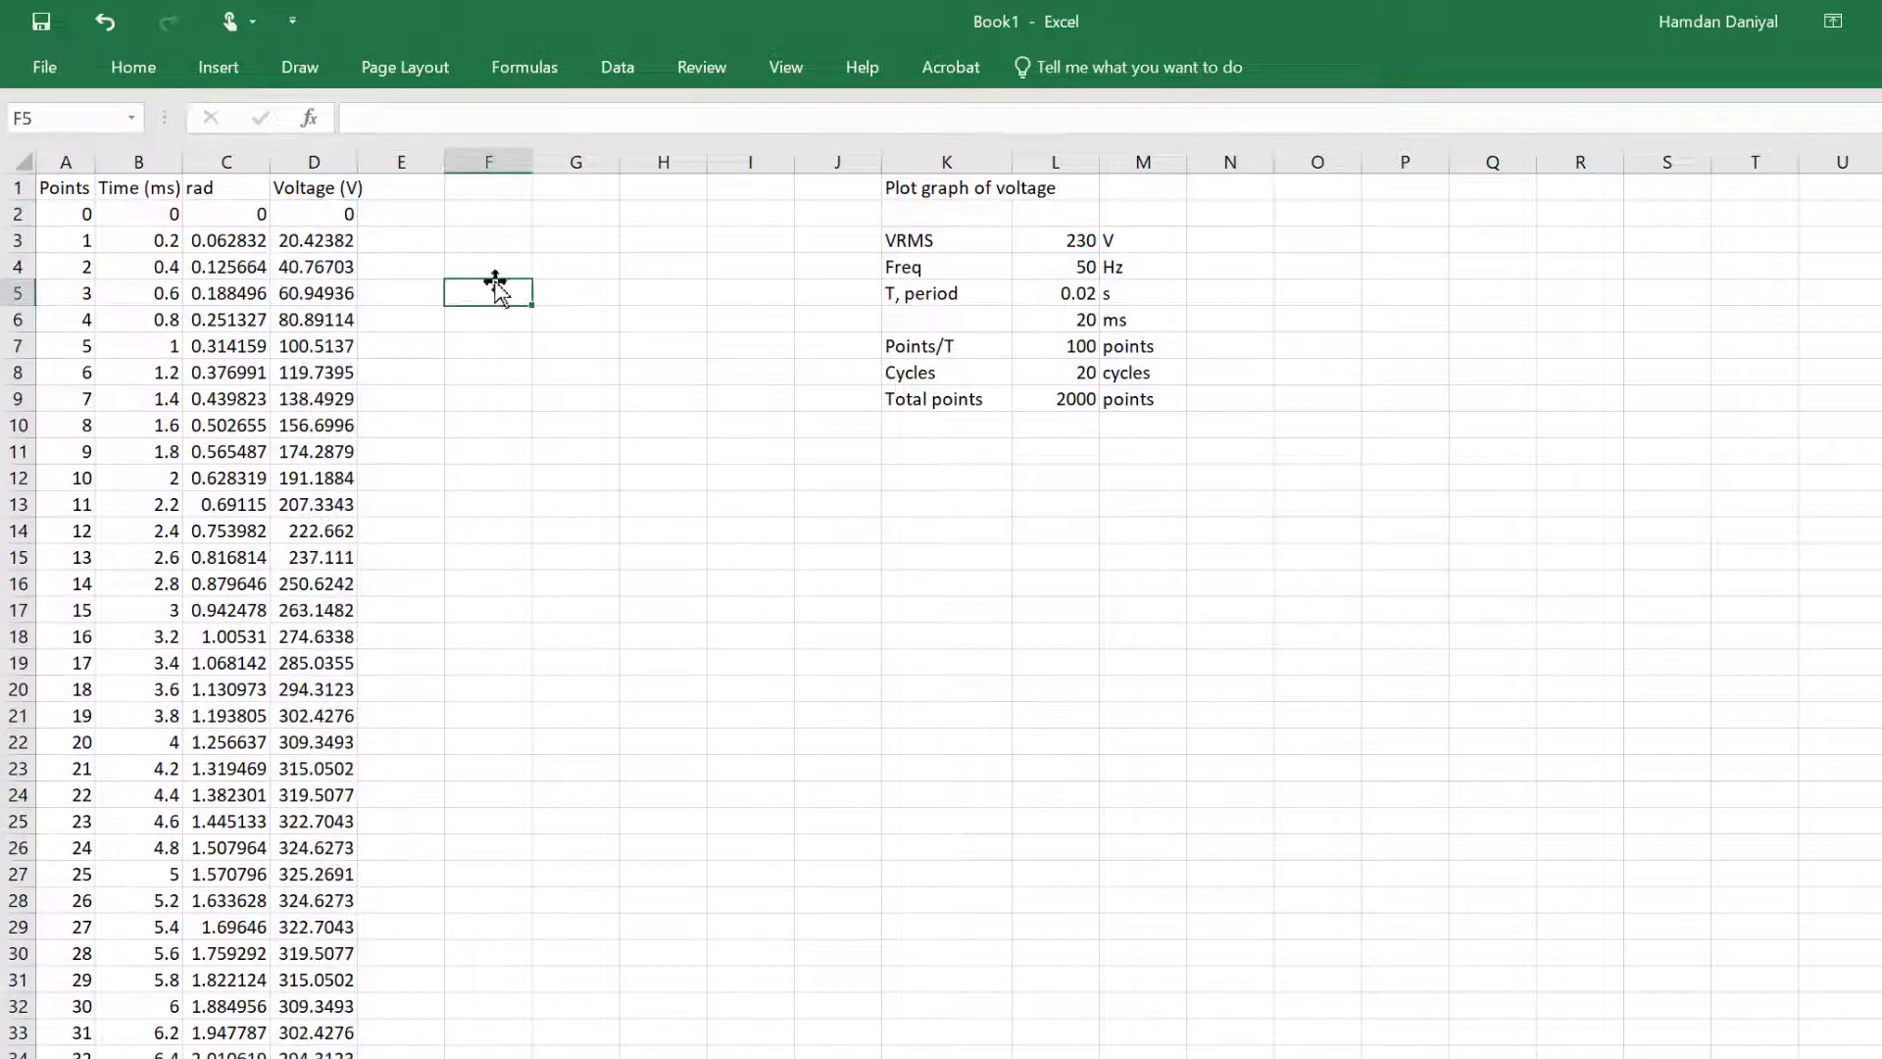
Step: Check the D2 voltage formula and autofit the width of column D to its contents
left_click(338, 214)
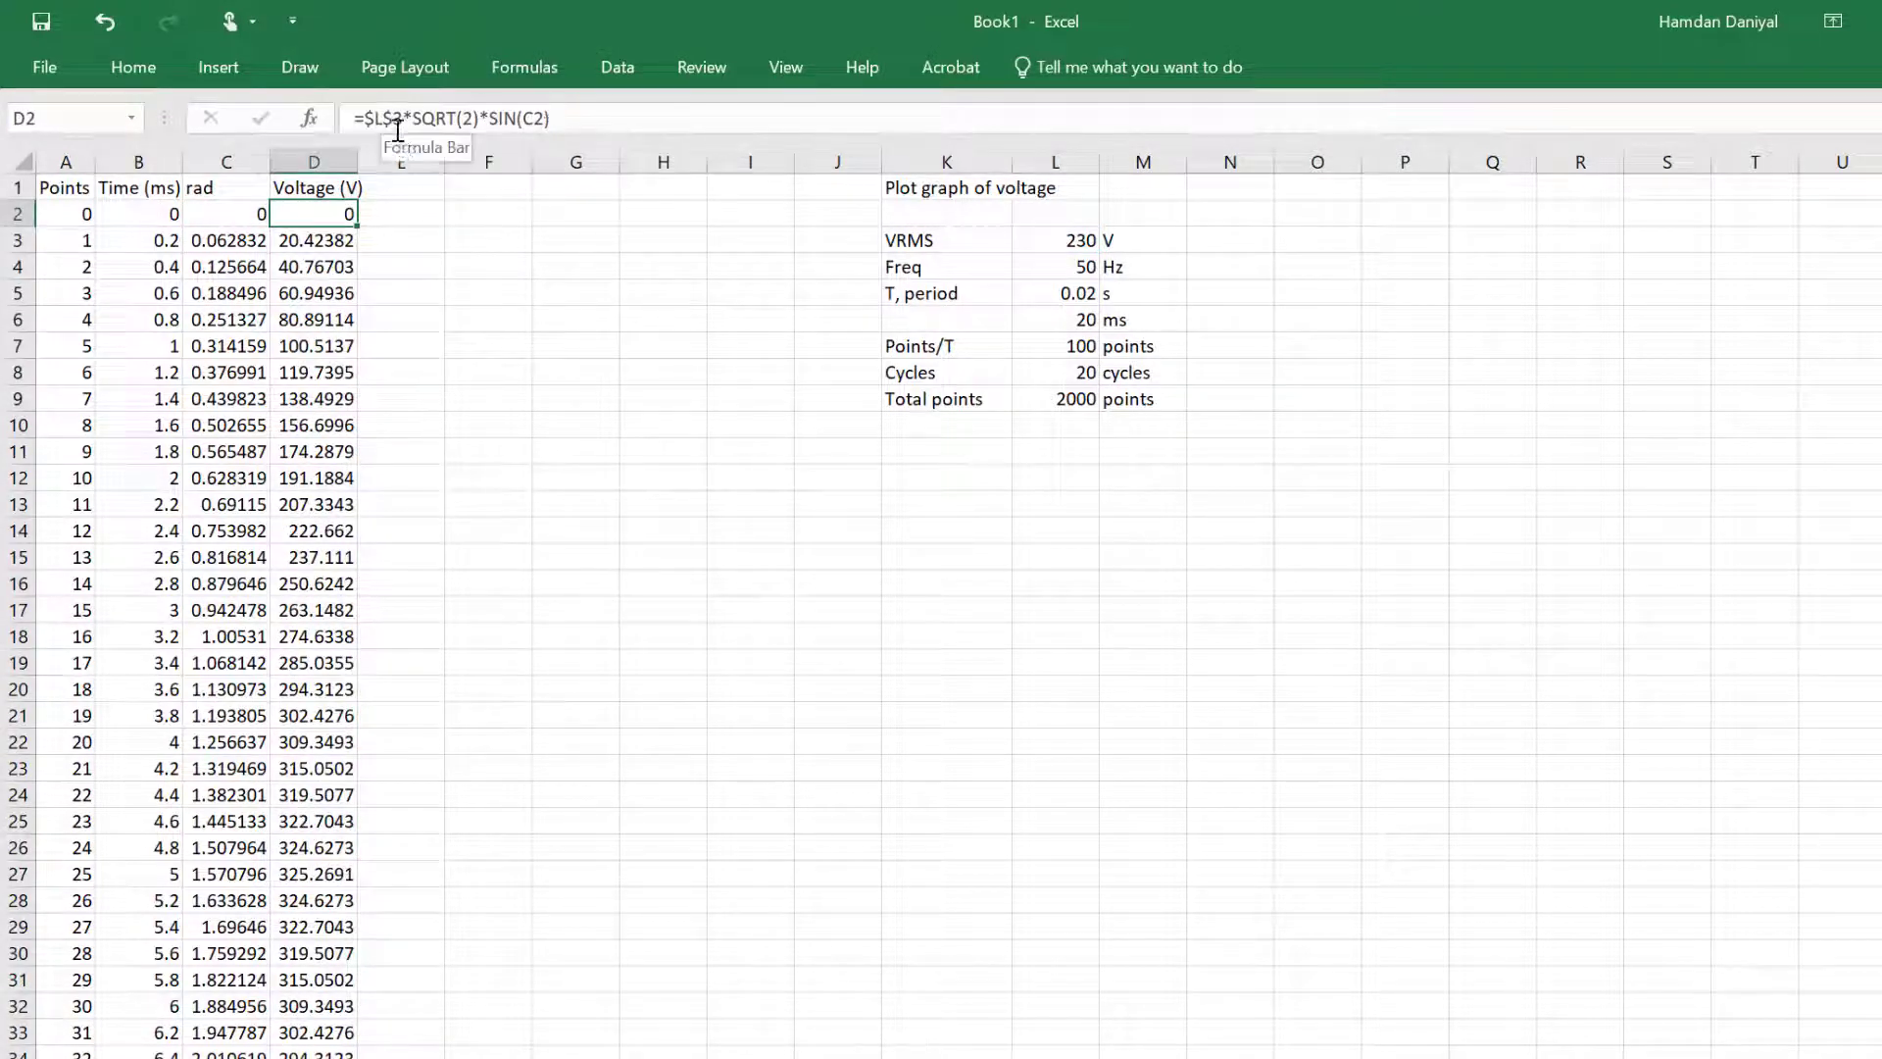
left_click(538, 299)
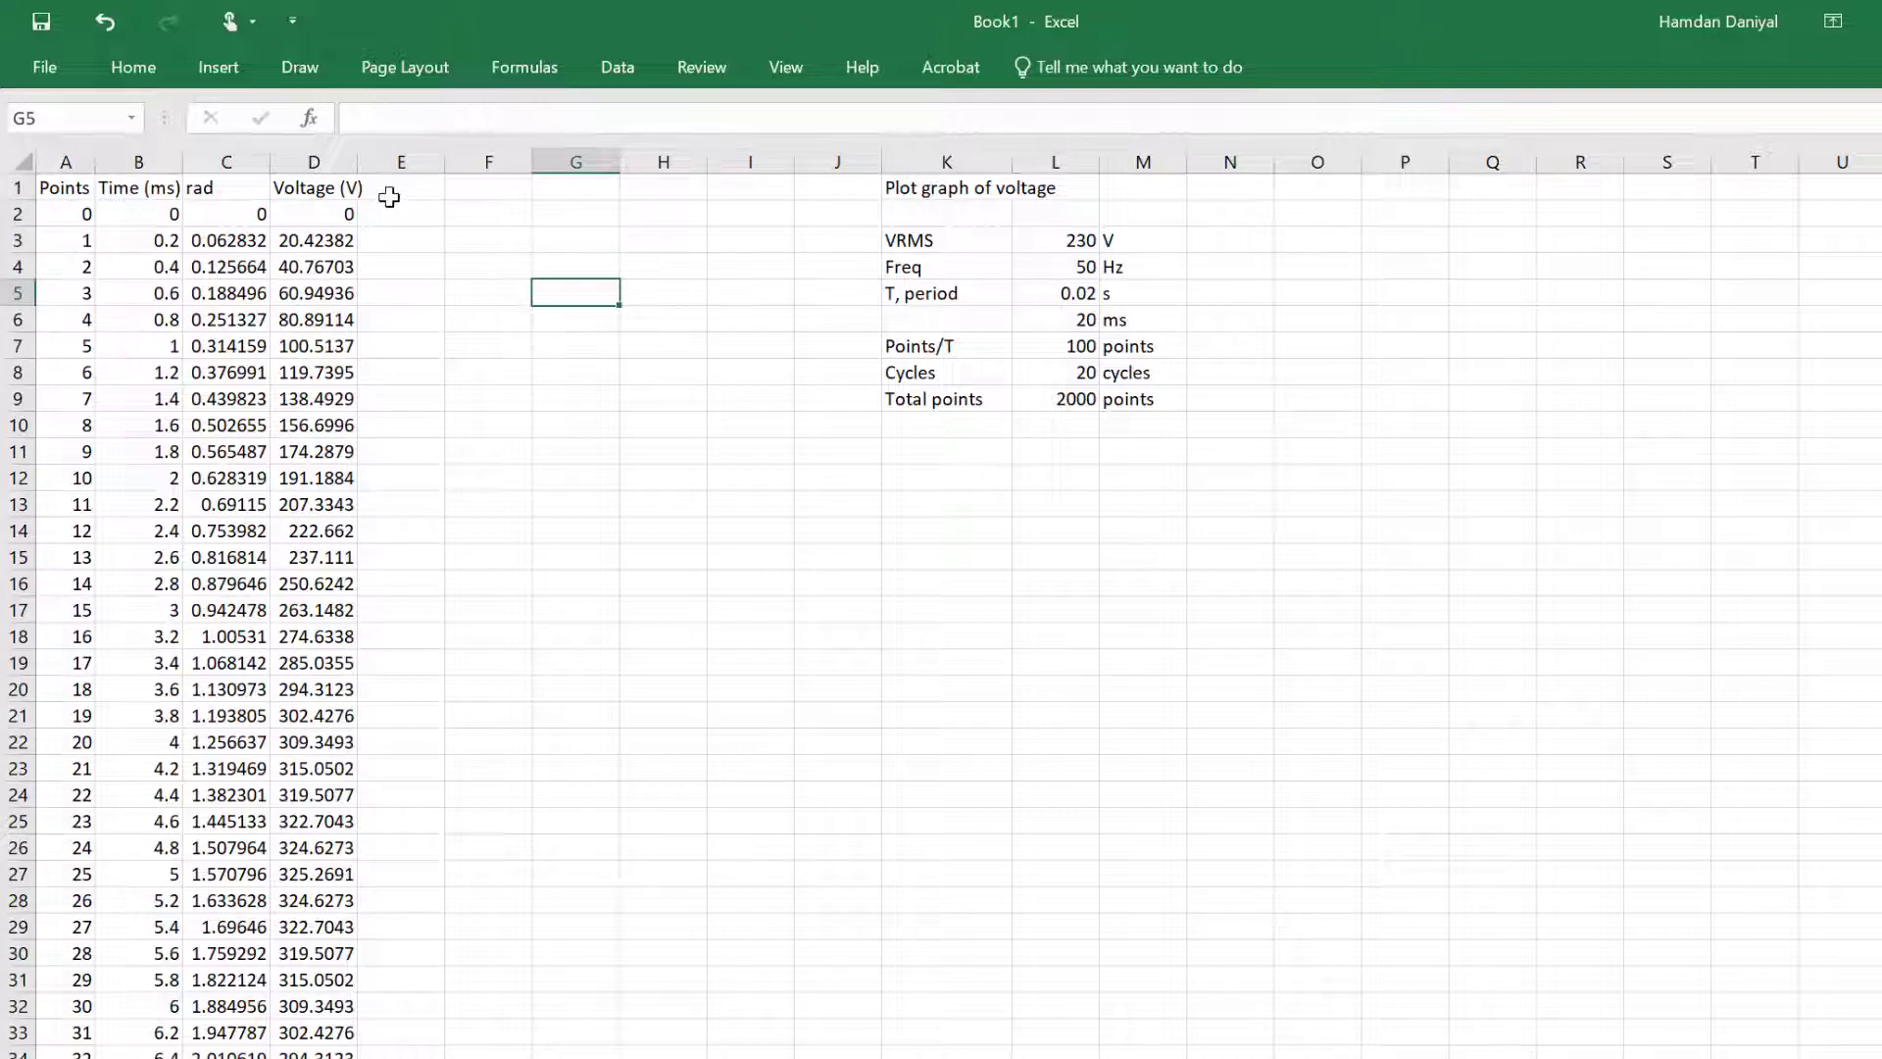
double_click(358, 162)
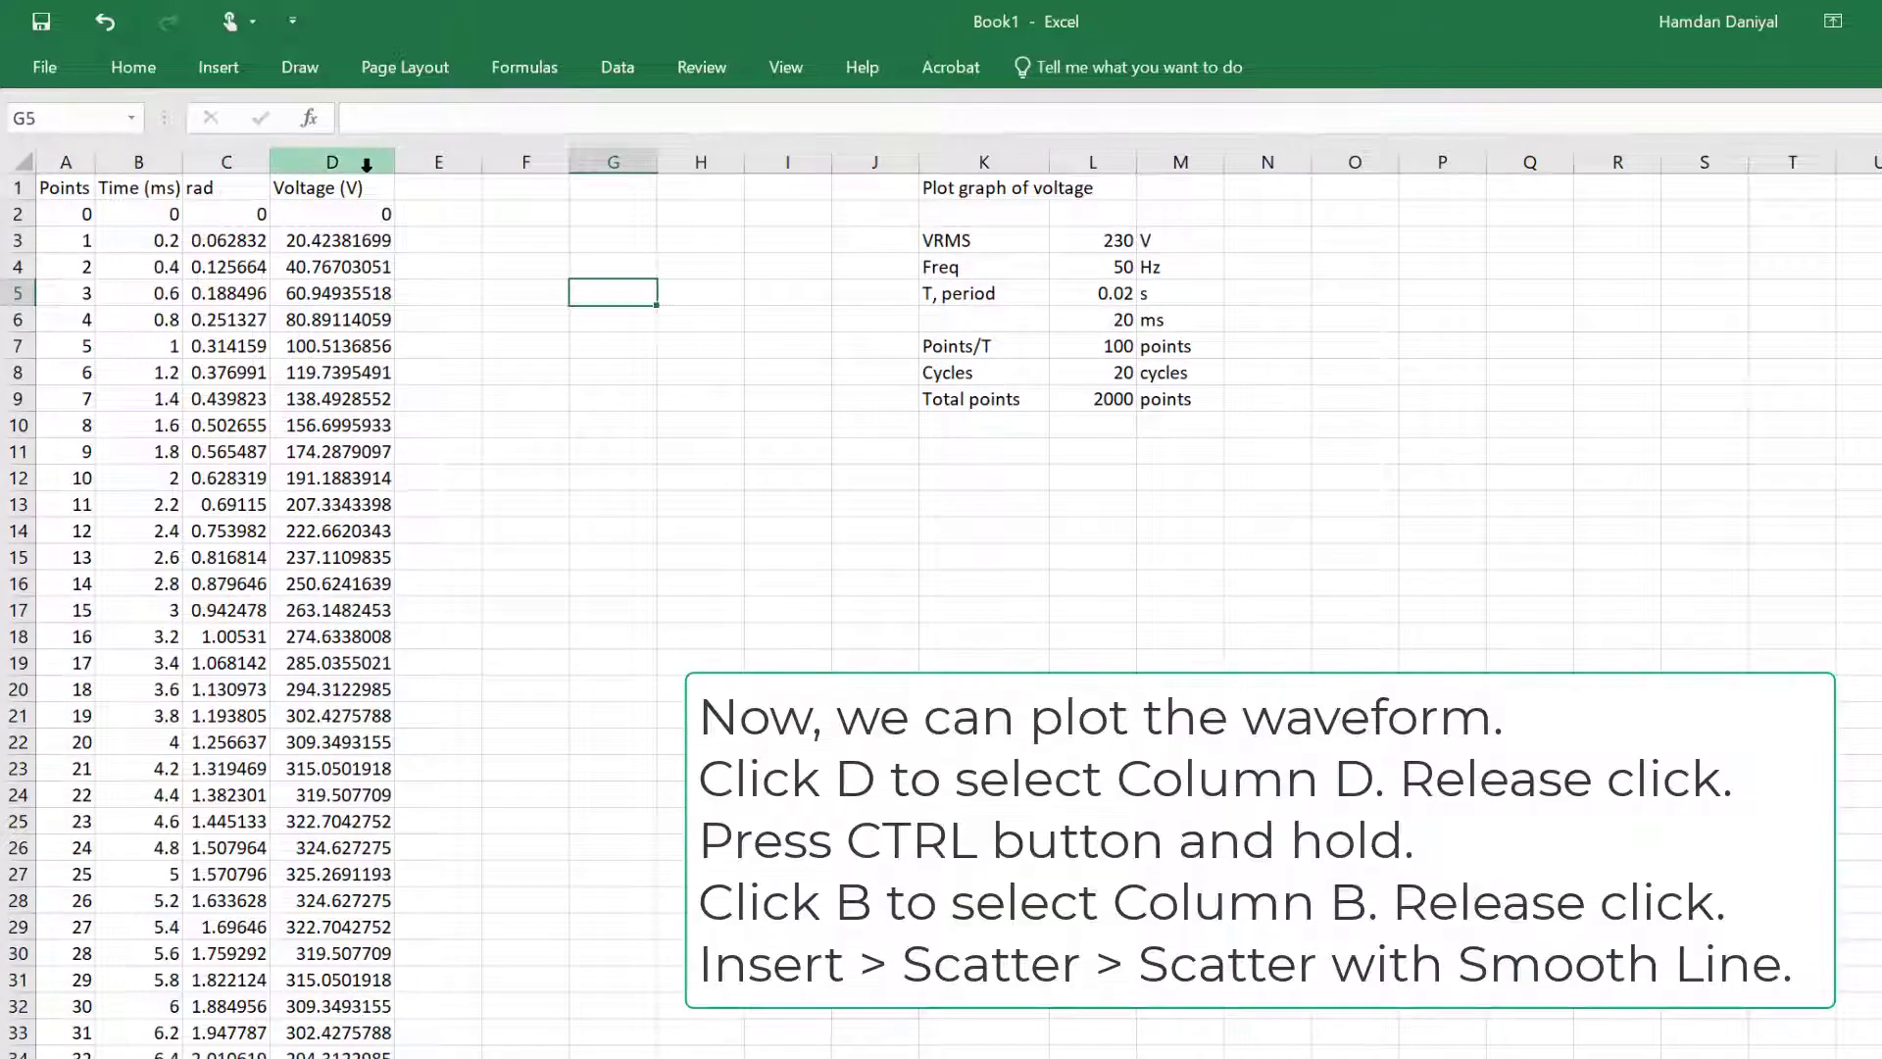
Step: Plot Voltage (V) from column D against Time (ms) from column B as a Scatter with Smooth Lines chart
left_click(341, 160)
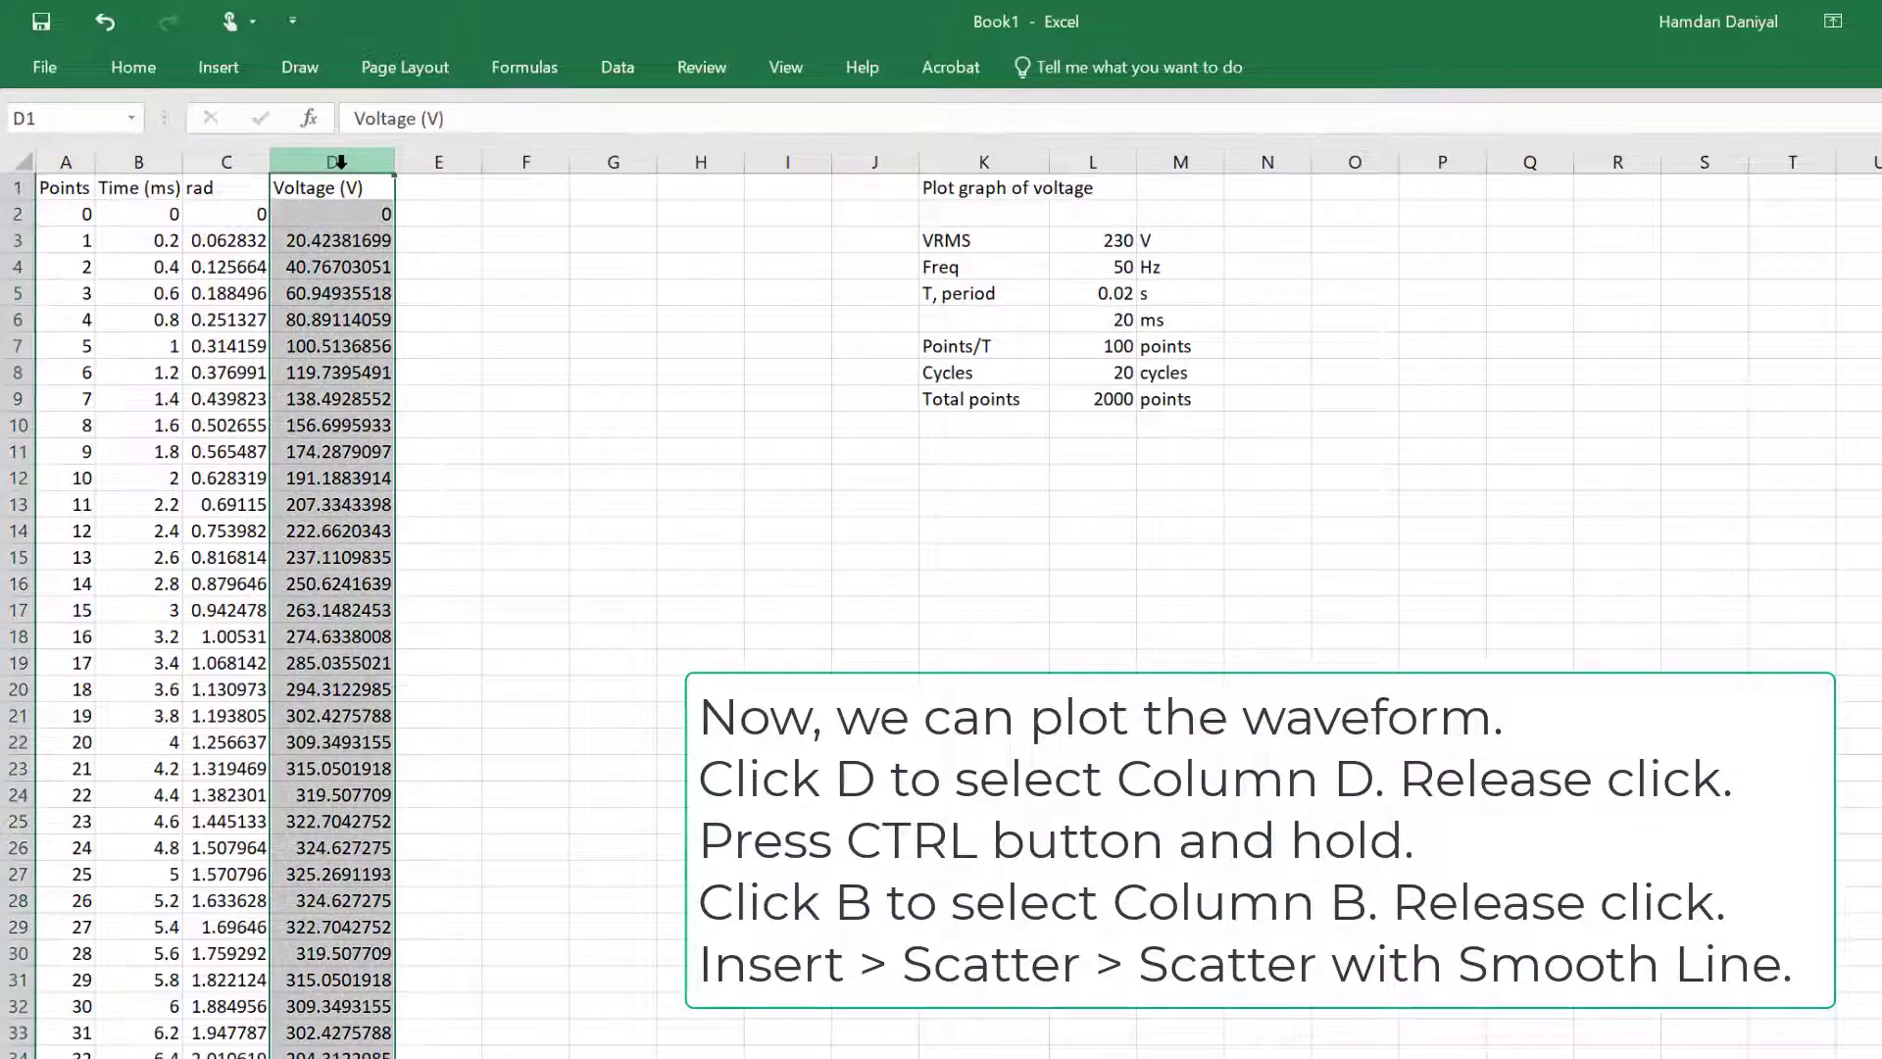
left_click(135, 155, "ctrl")
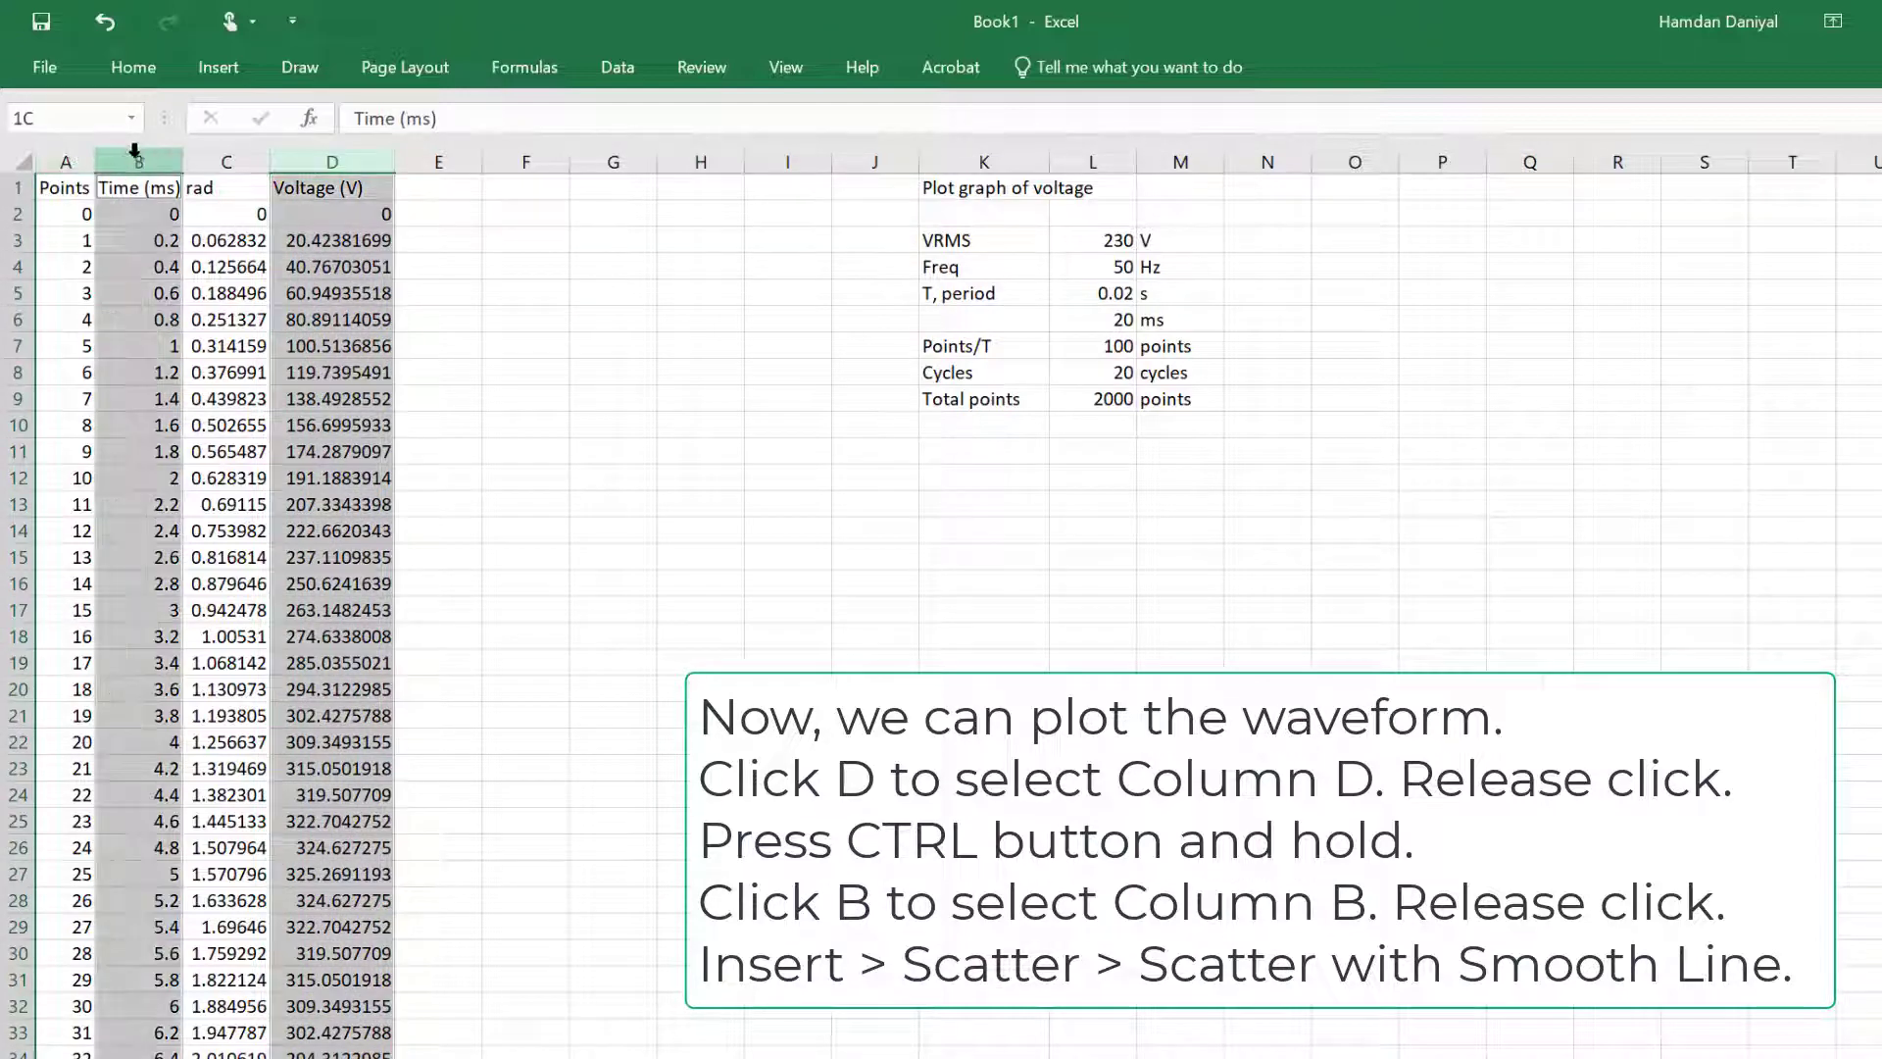
left_click(223, 70)
left_click(1025, 164)
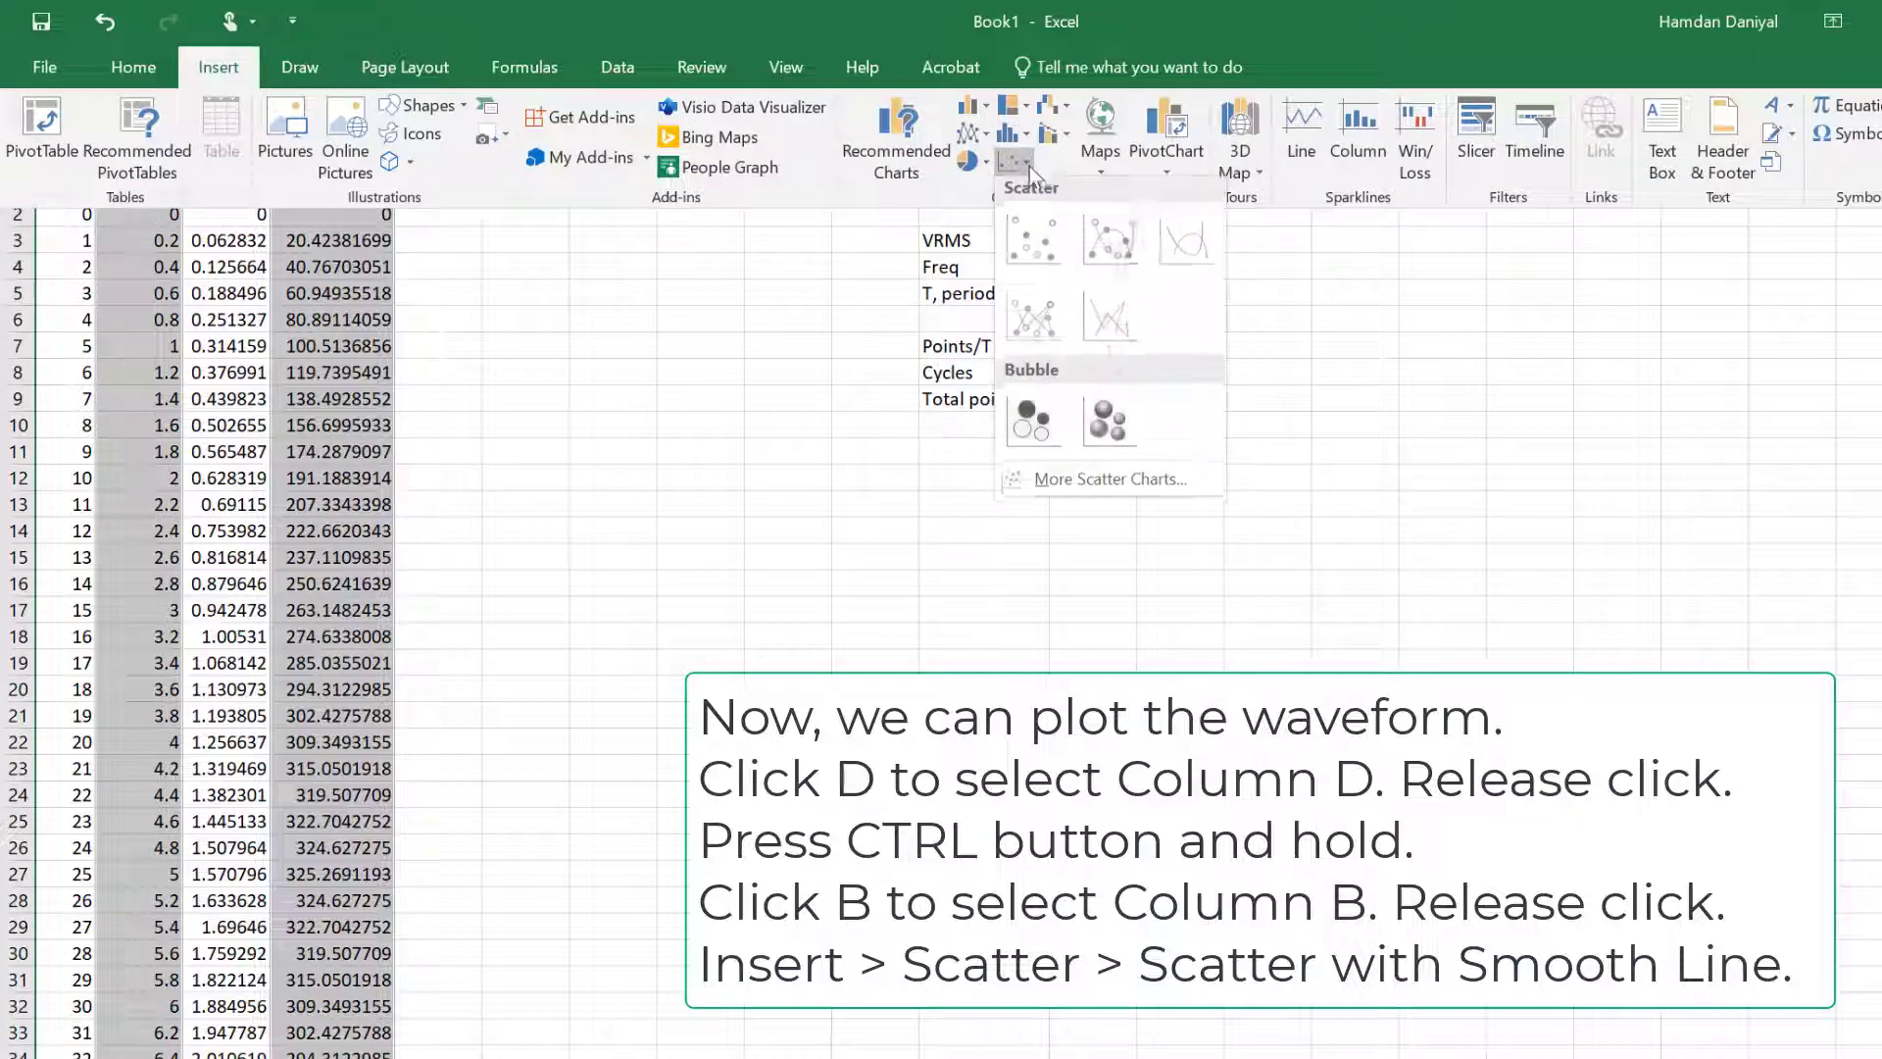
left_click(1173, 243)
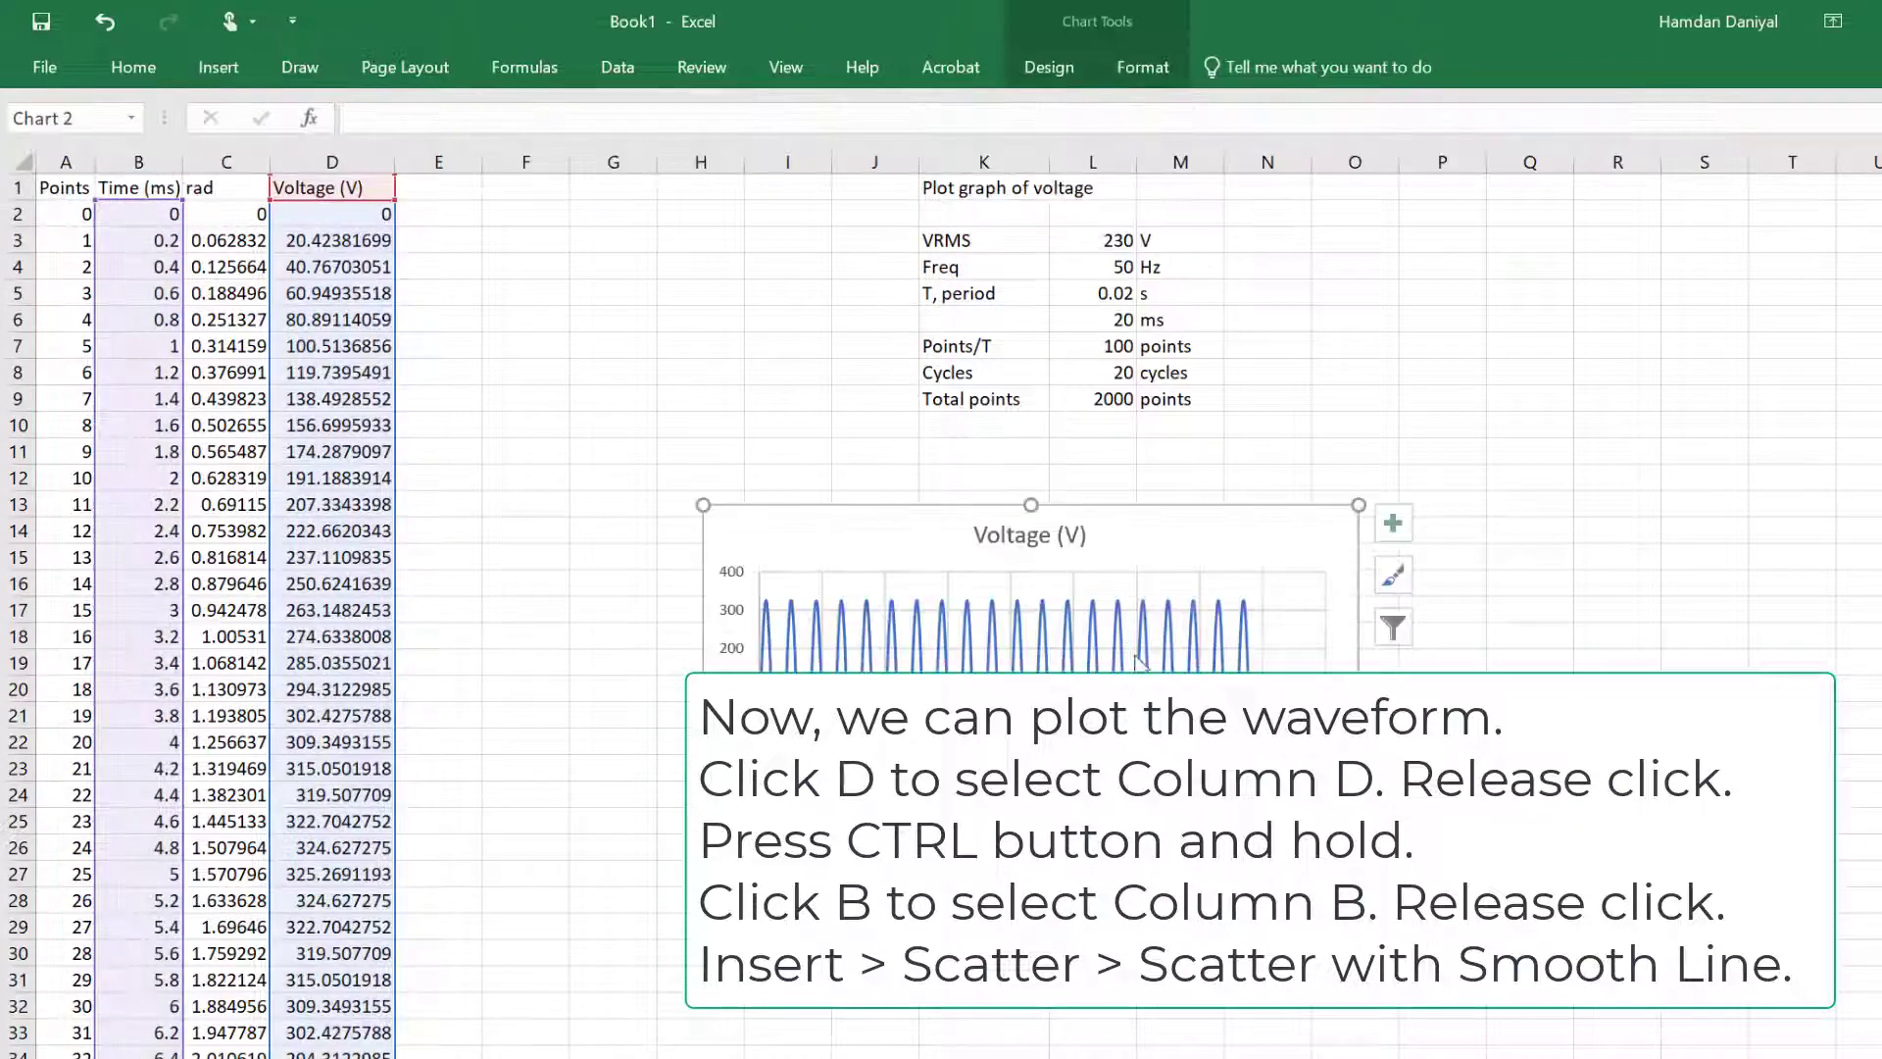
Step: Move the voltage chart up to about row 3 and stretch it horizontally from column B to about column U
left_click_drag(947, 574, 705, 299)
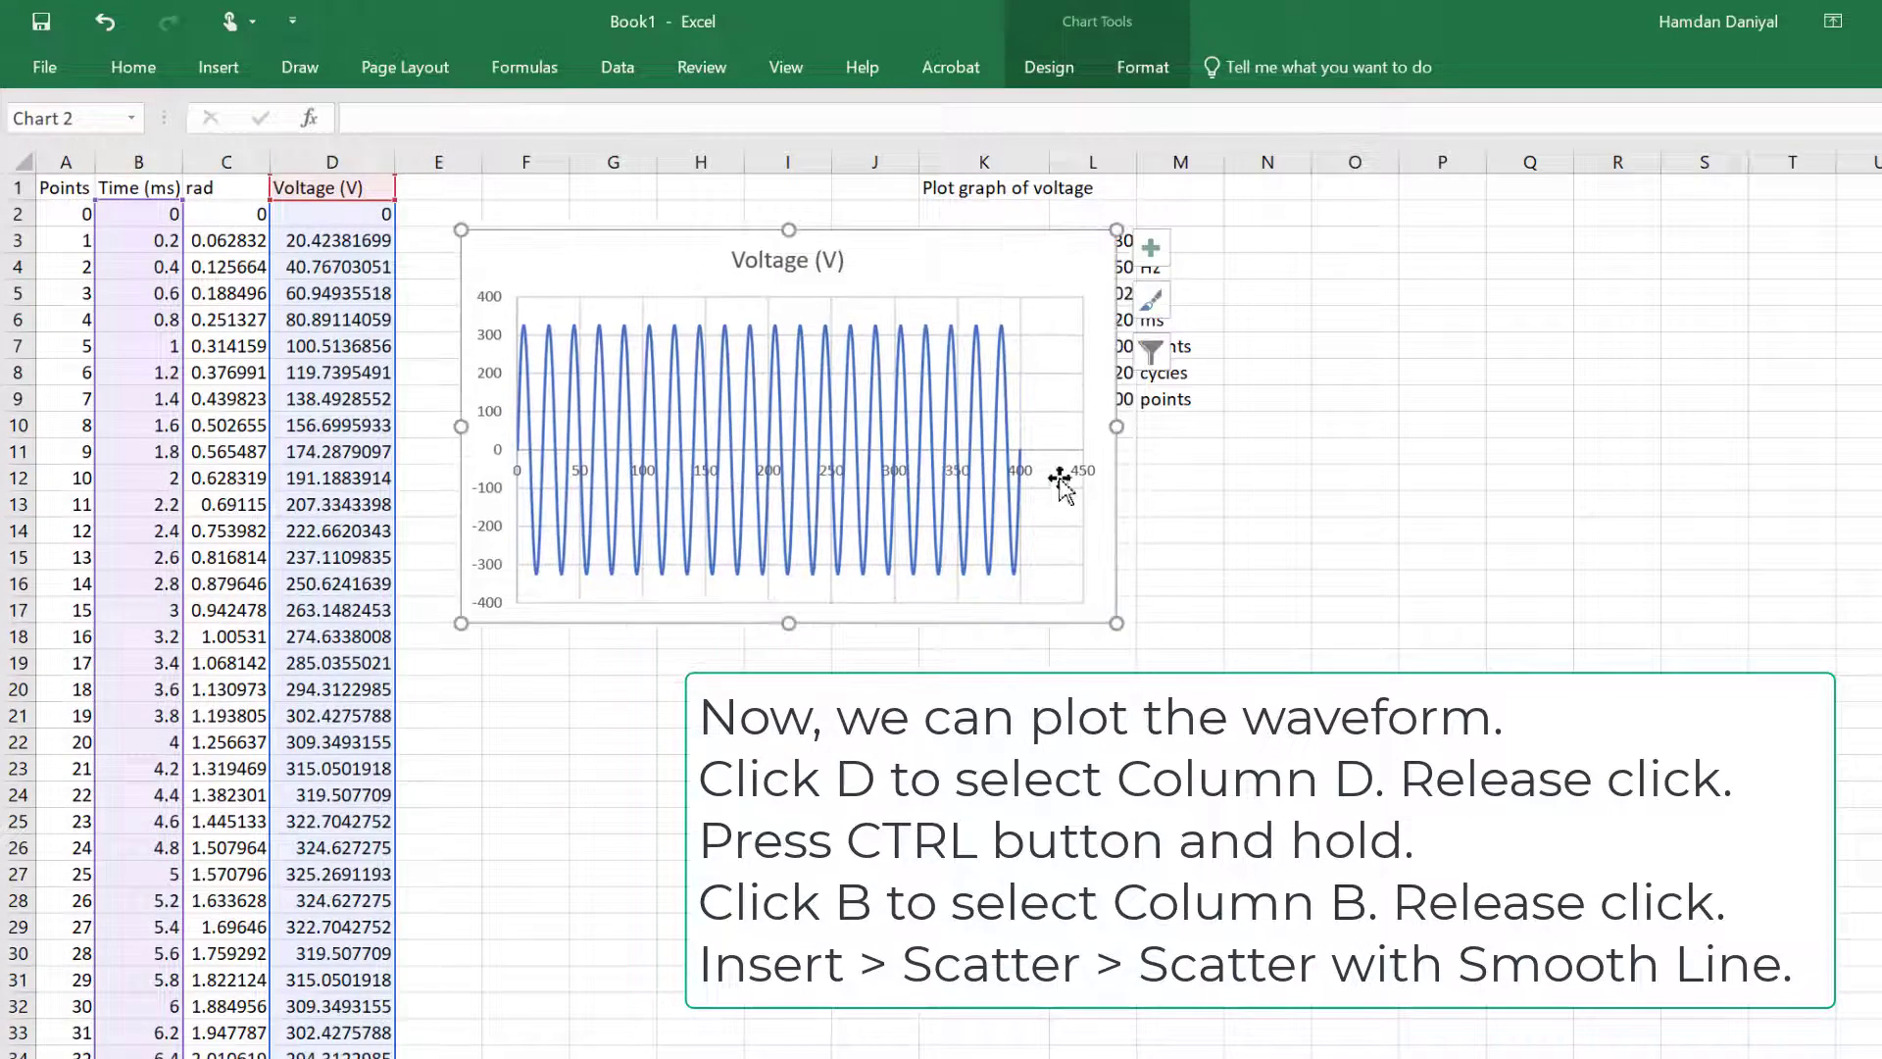
left_click_drag(1117, 426, 1878, 424)
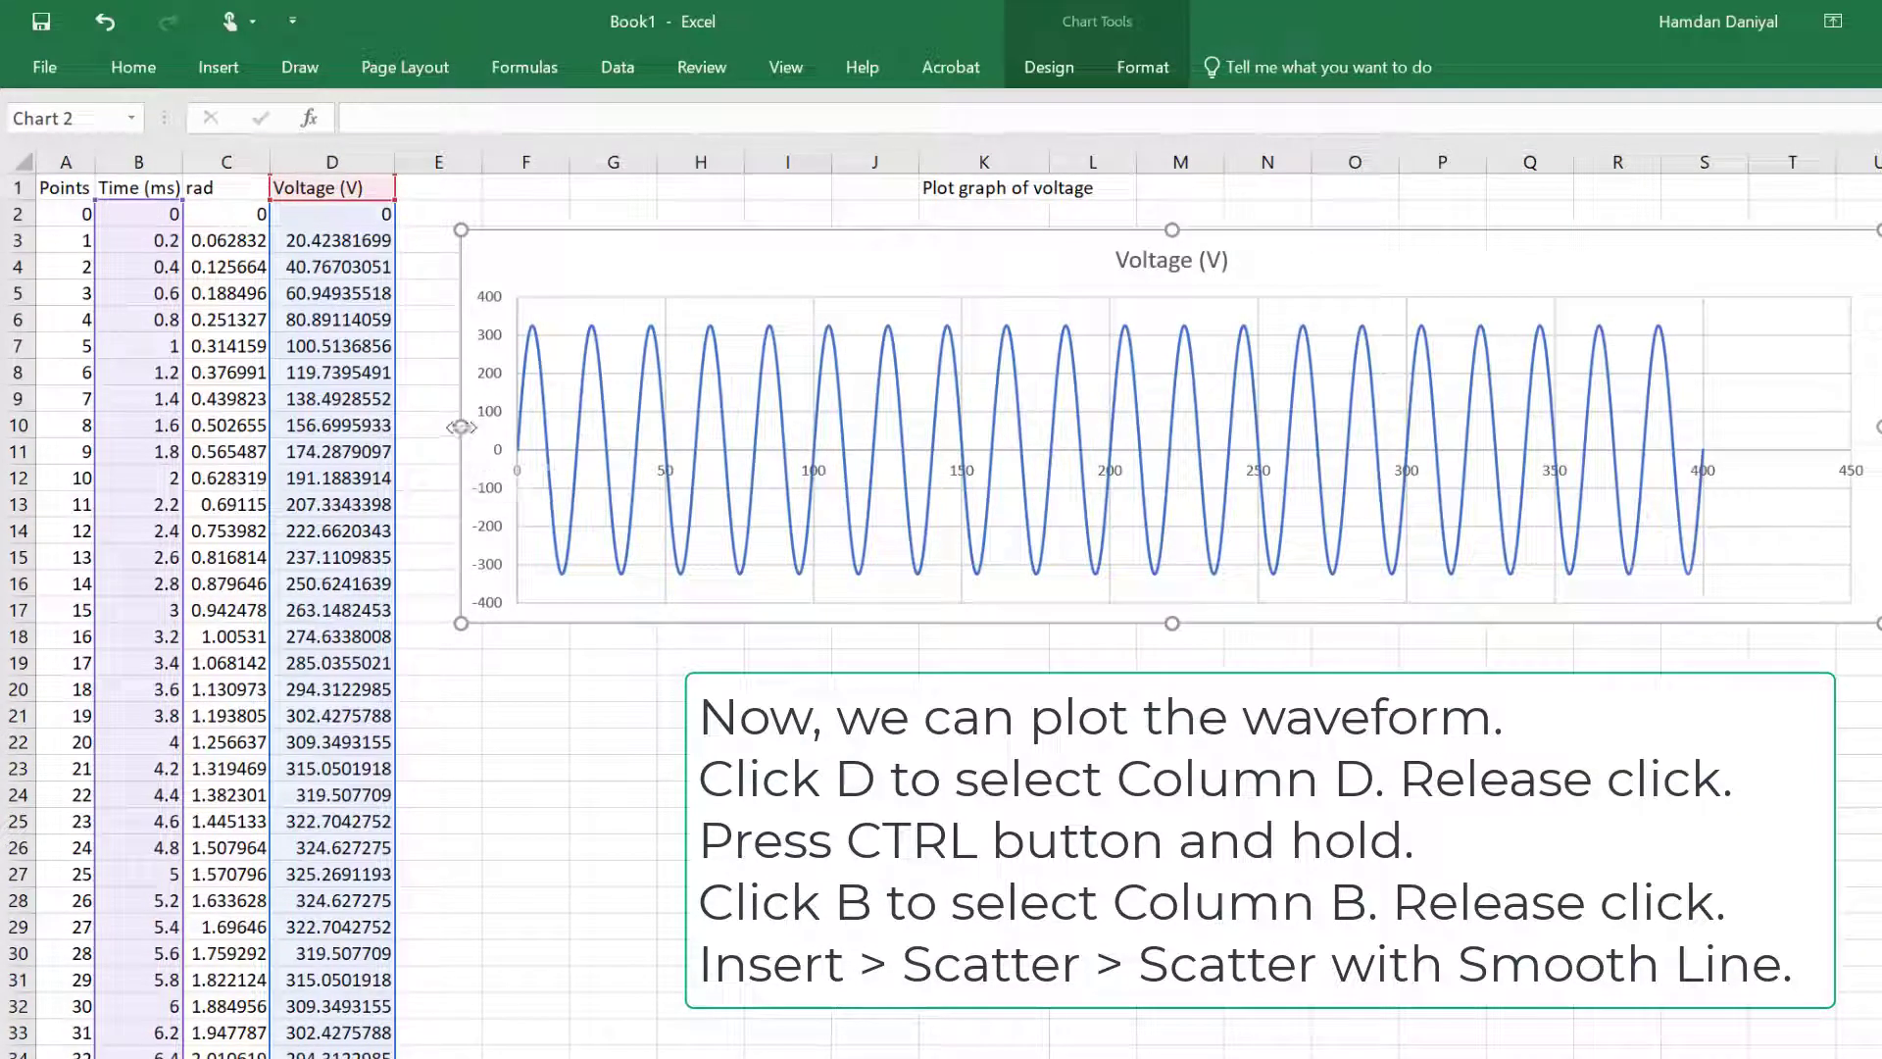
left_click_drag(460, 427, 174, 427)
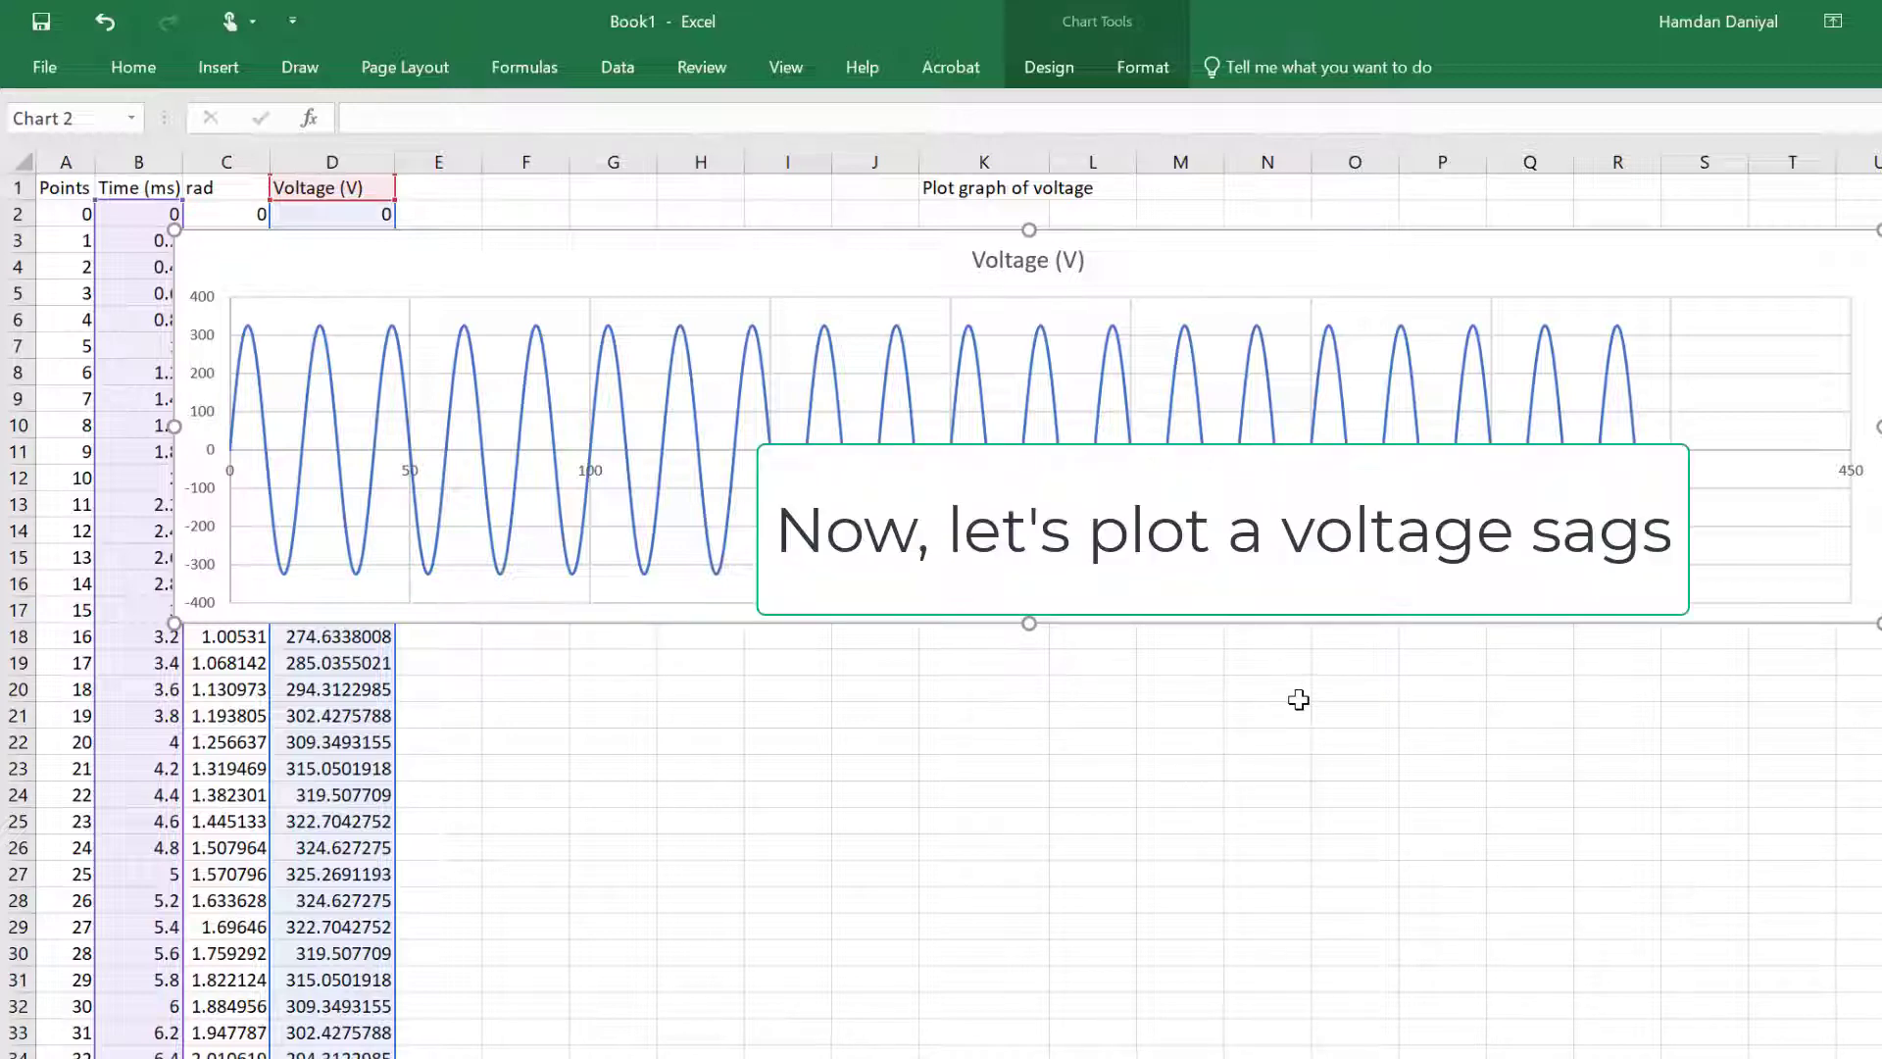
Step: Delete the Voltage (V) chart from the sheet
key("Escape")
left_click(1690, 237)
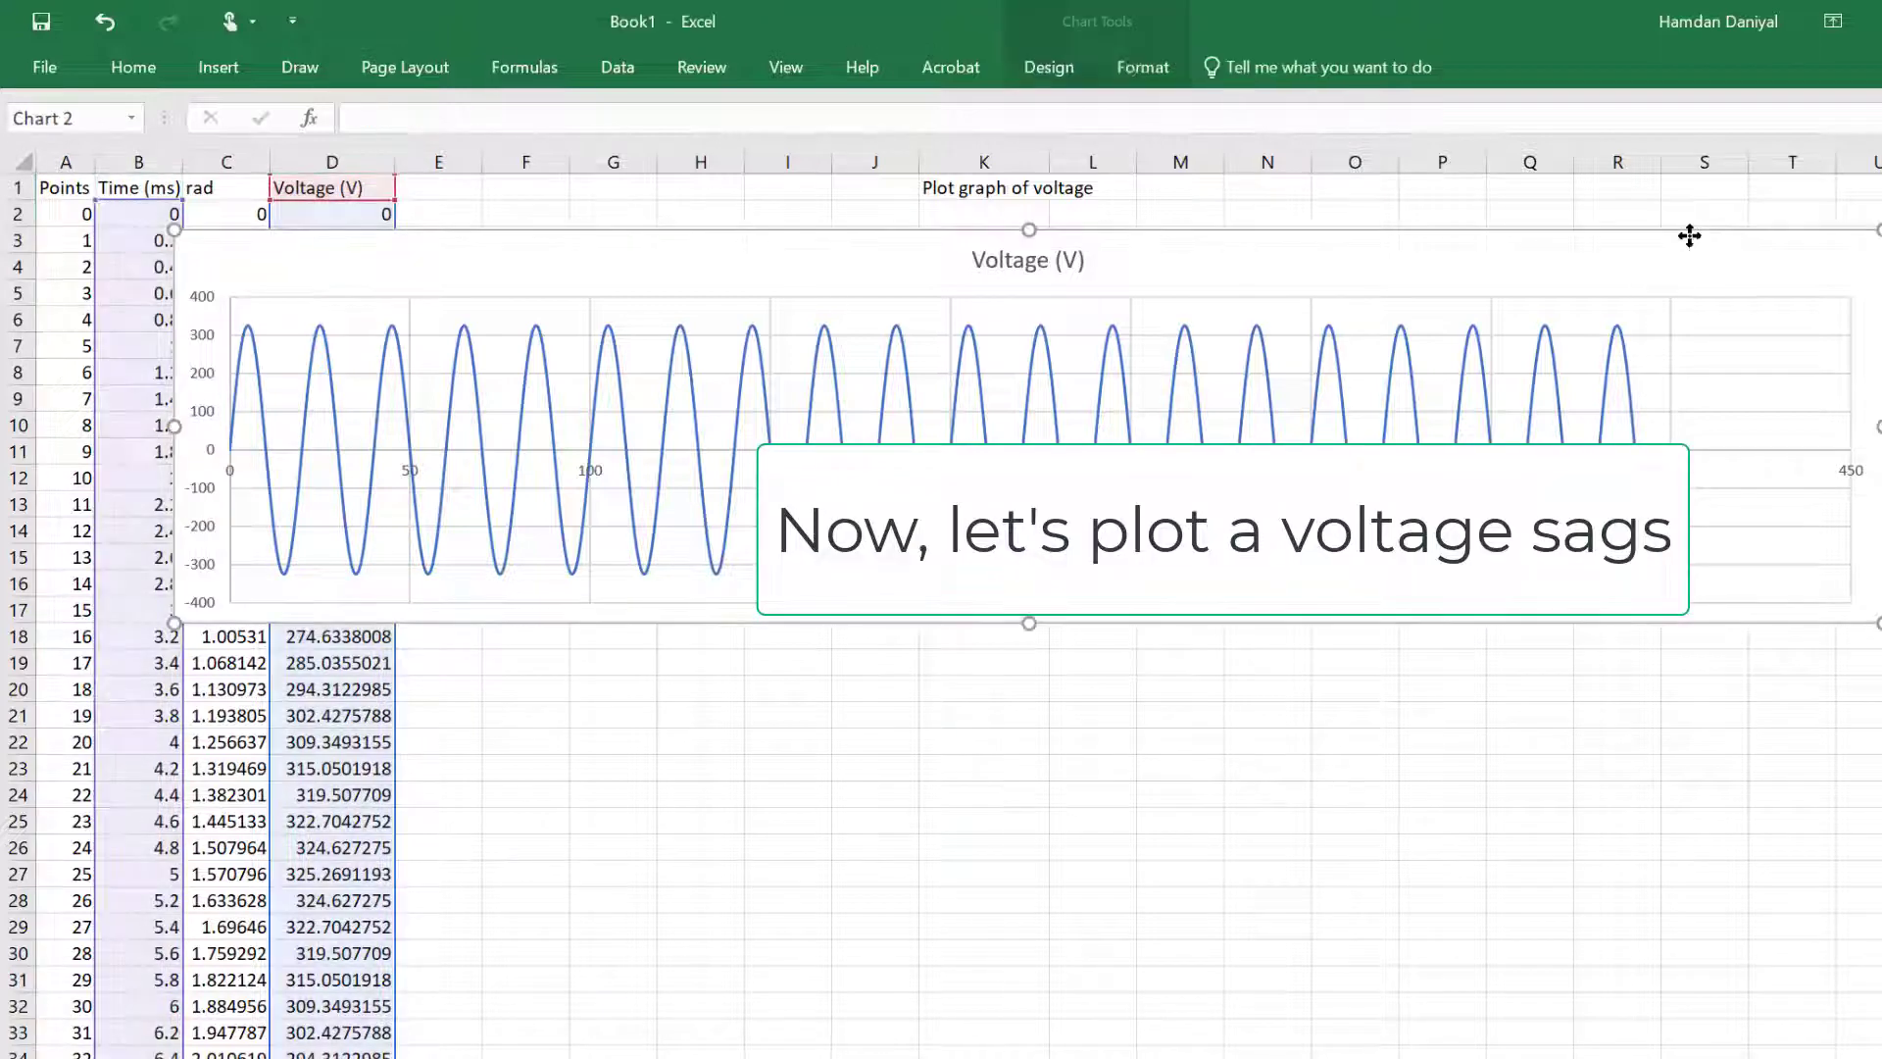
key("Delete")
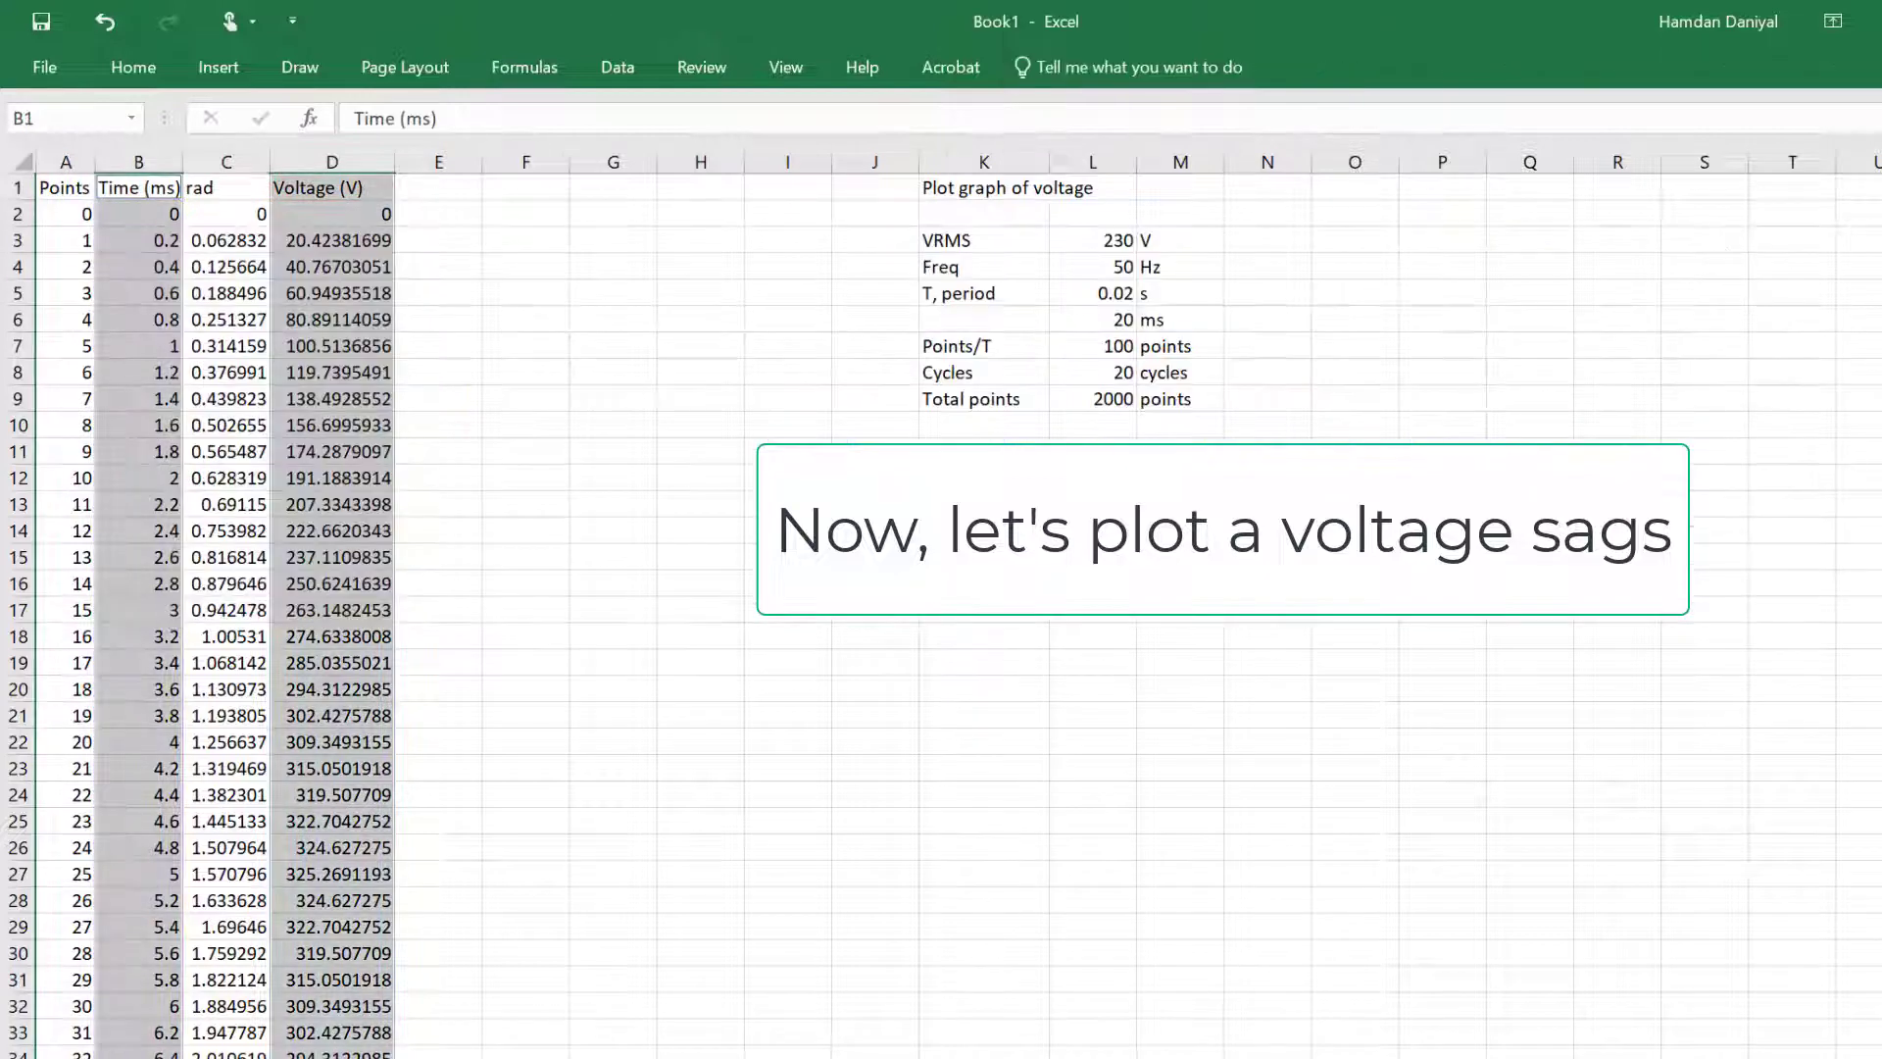
Step: Enter the section heading Voltage sags in K12, below the waveform parameters
left_click(983, 478)
type("Voltag")
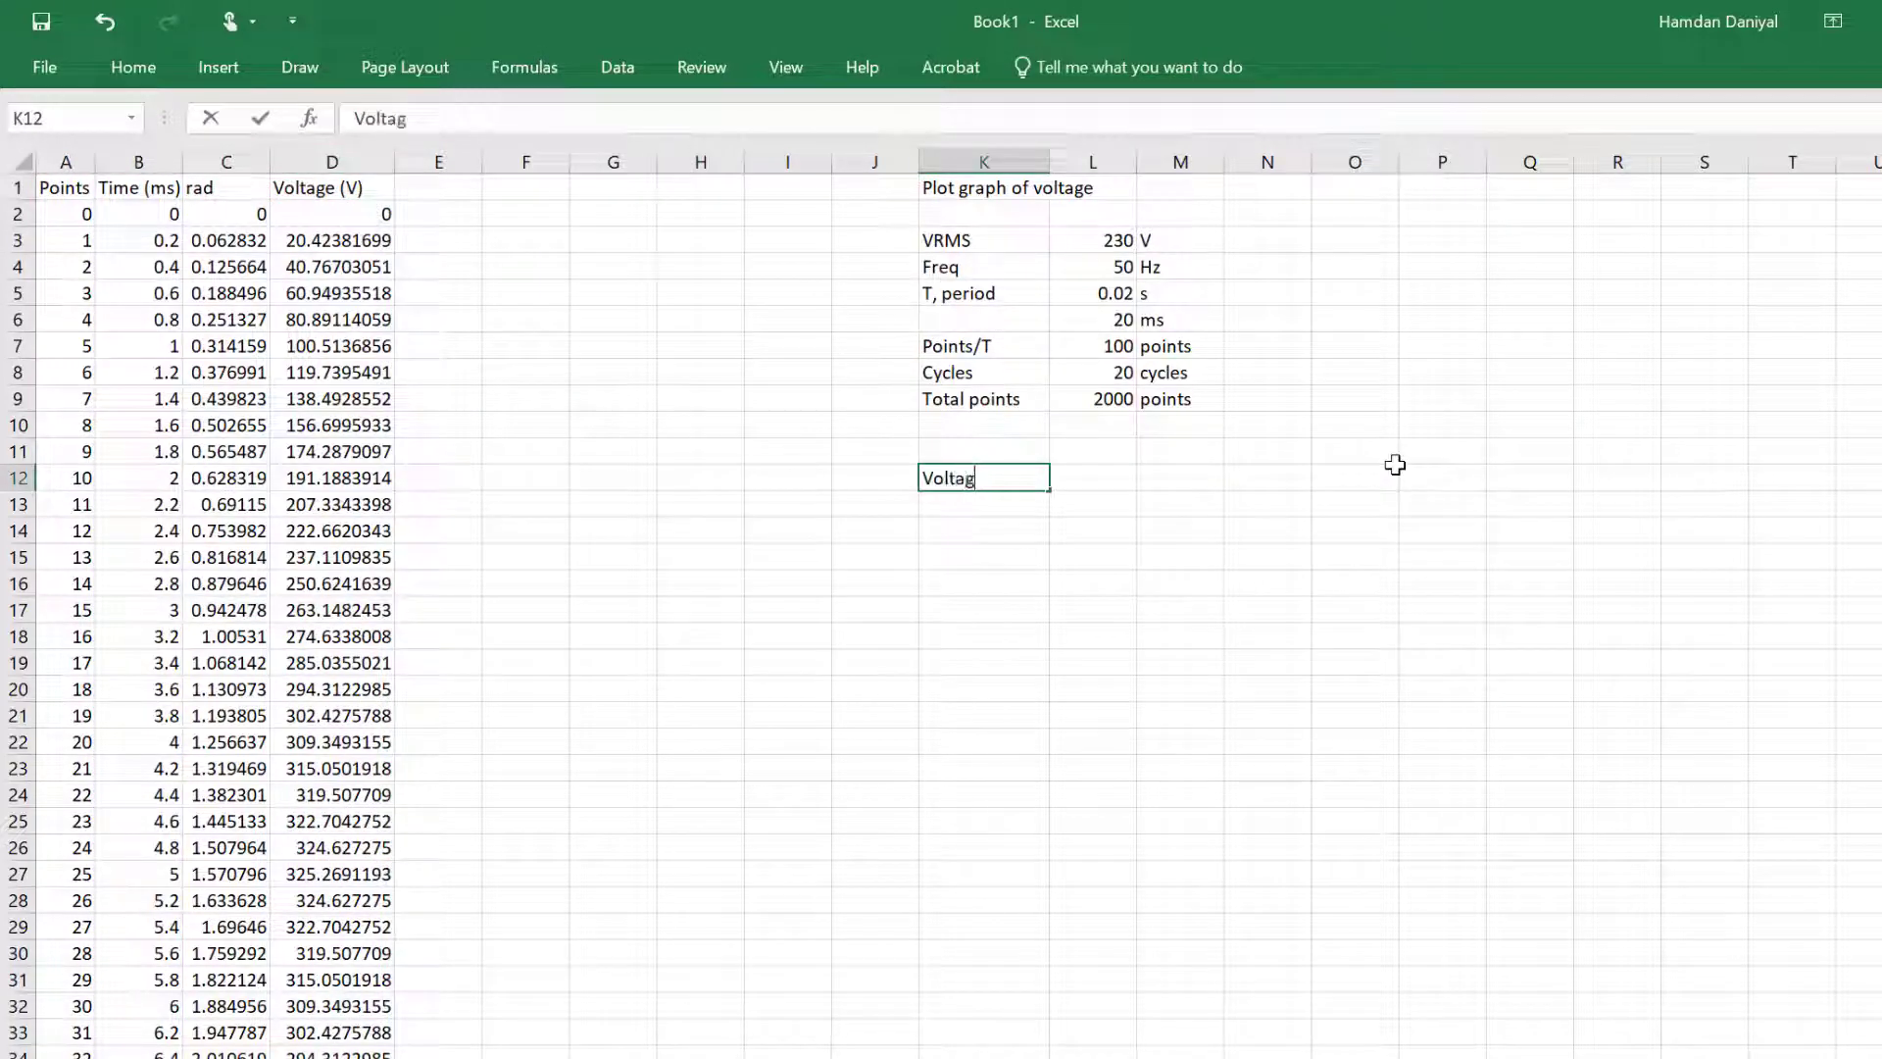
type("e  sags")
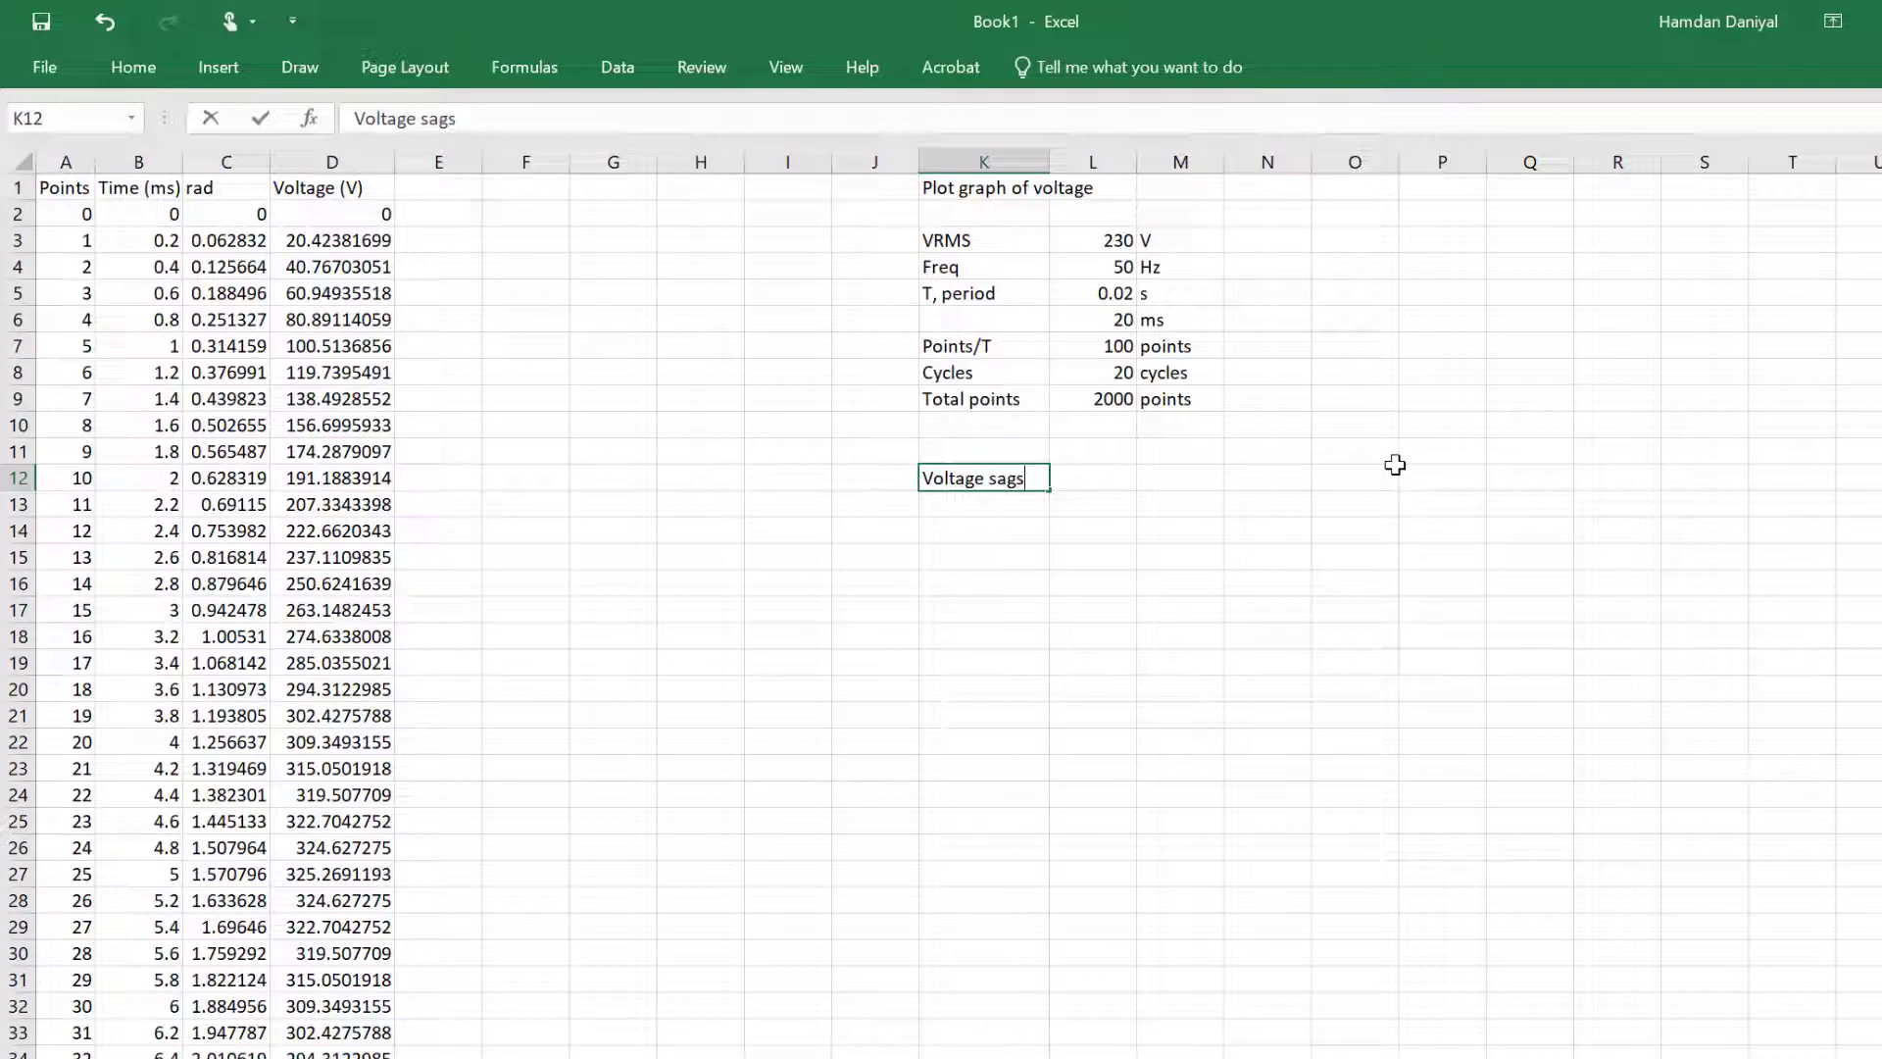
key("Return")
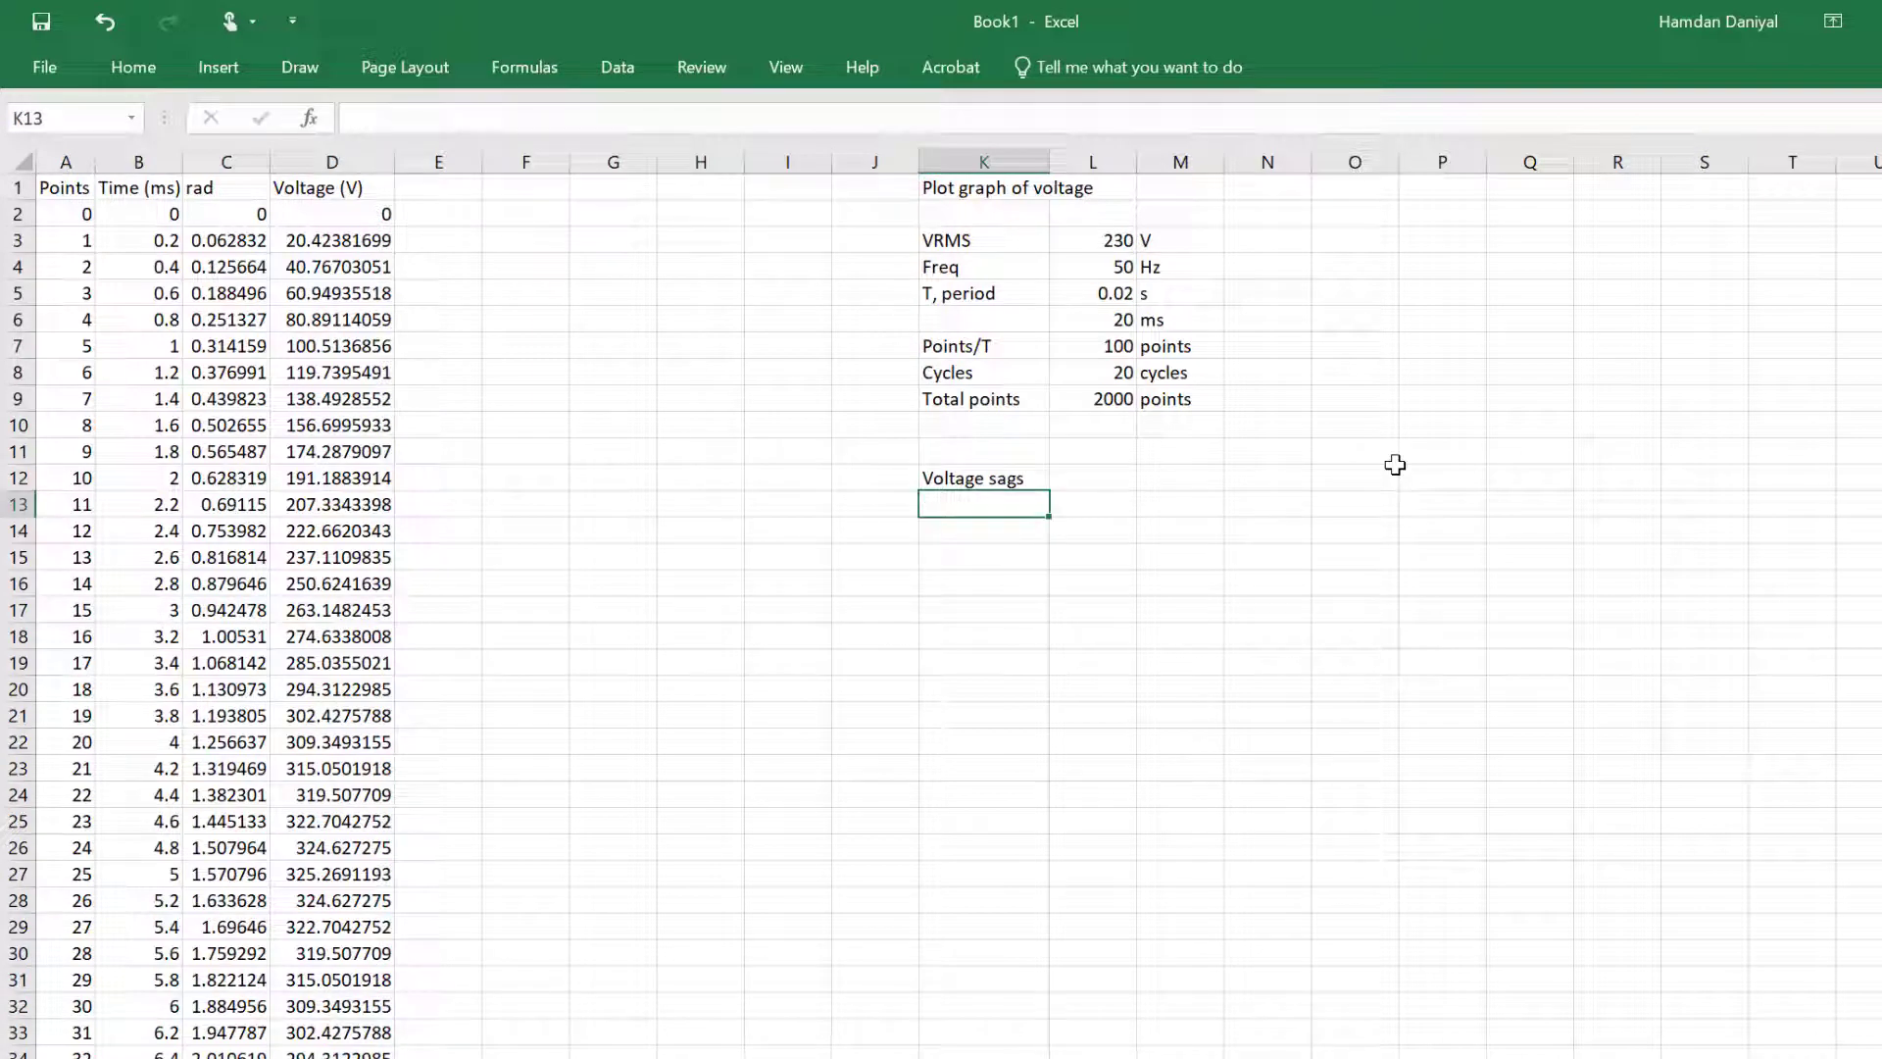
Step: Add a Start parameter of 100 ms in row 13 under the Voltage sags heading, with label, value and unit in columns K to M
type("Start poin")
key("BackSpace")
key("BackSpace")
key("BackSpace")
key("Tab")
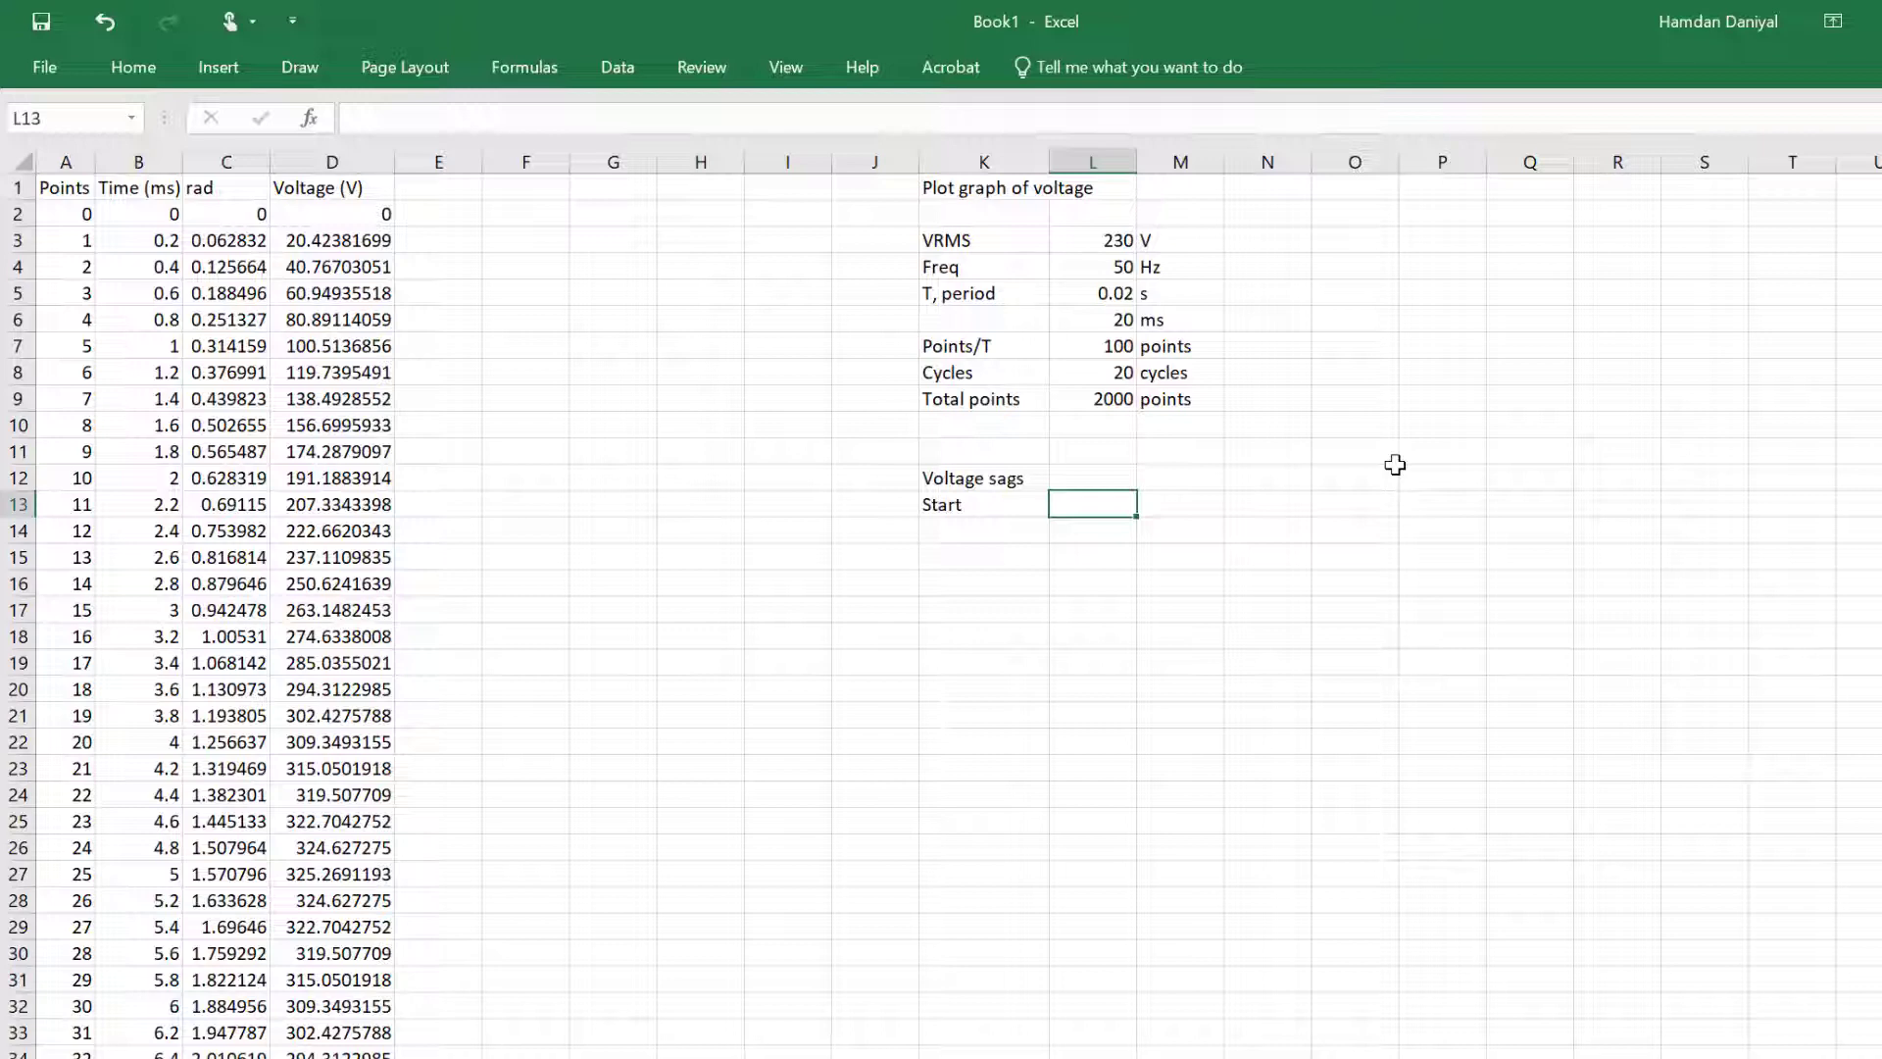
type("100")
key("Tab")
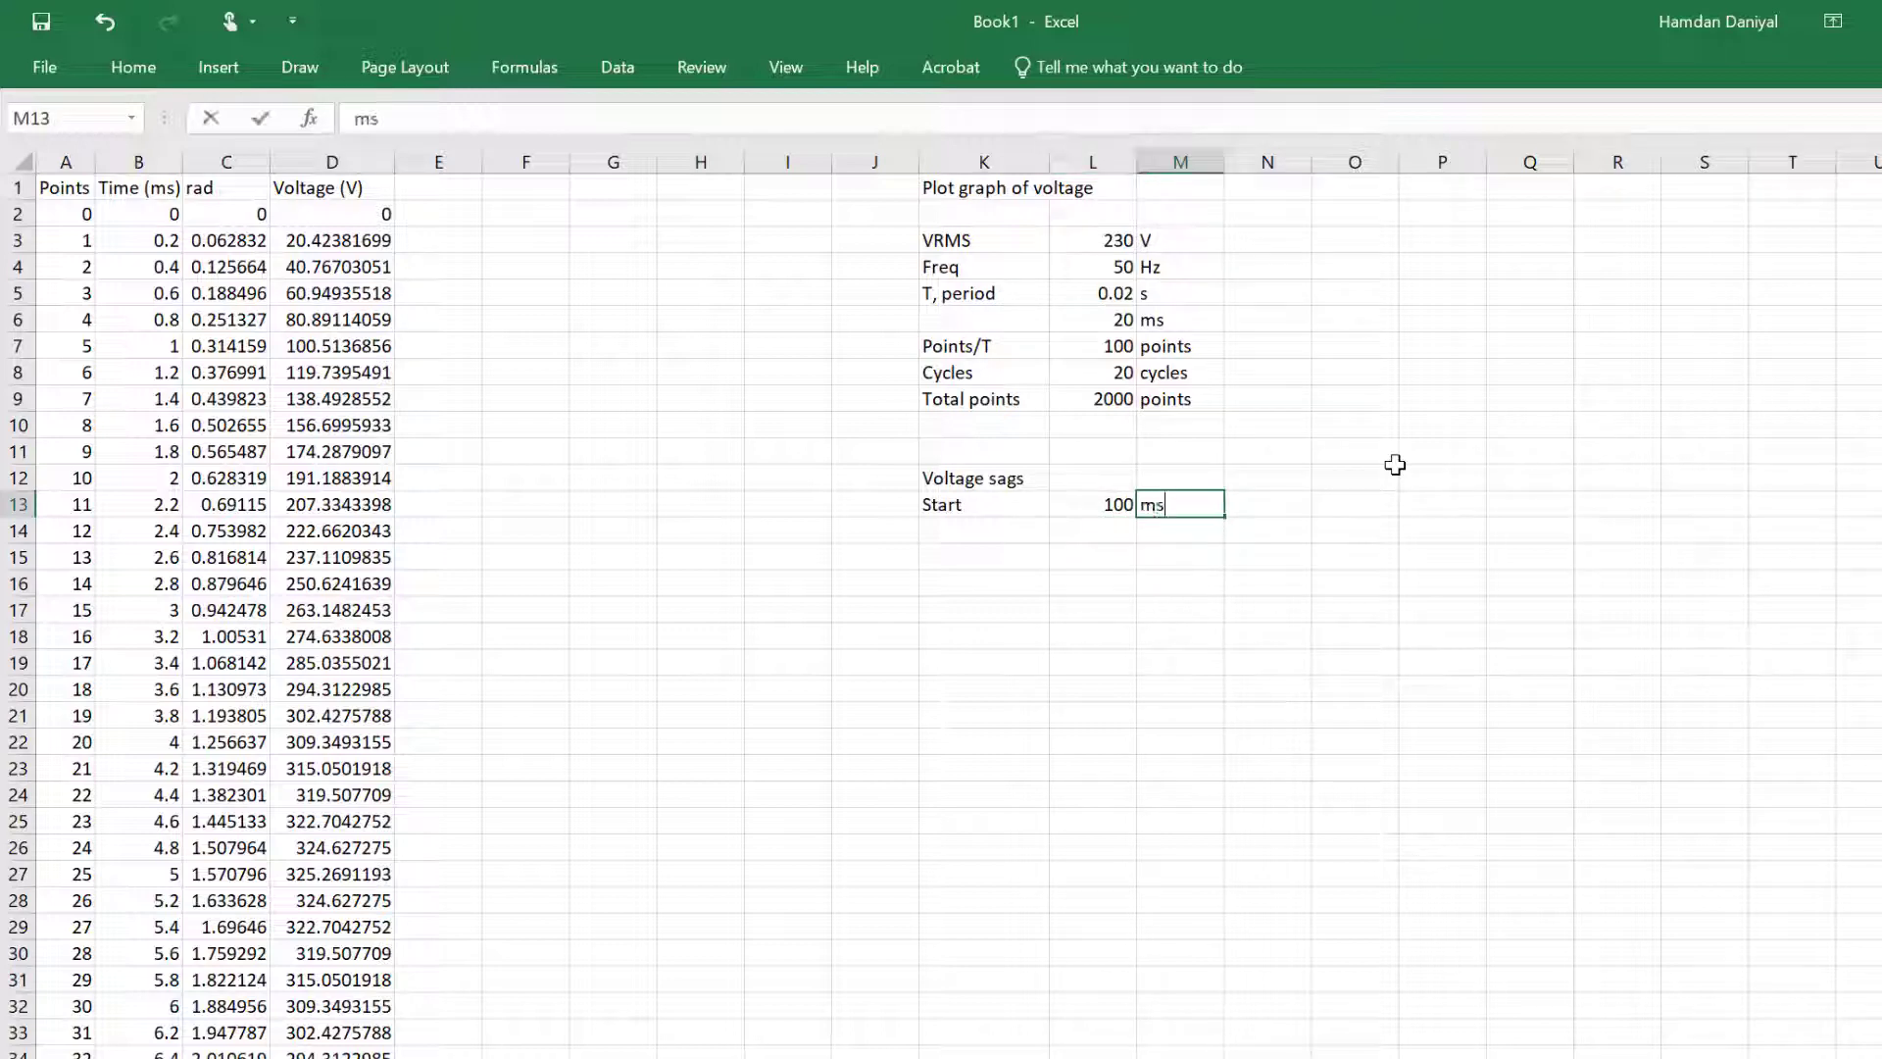
key("Return")
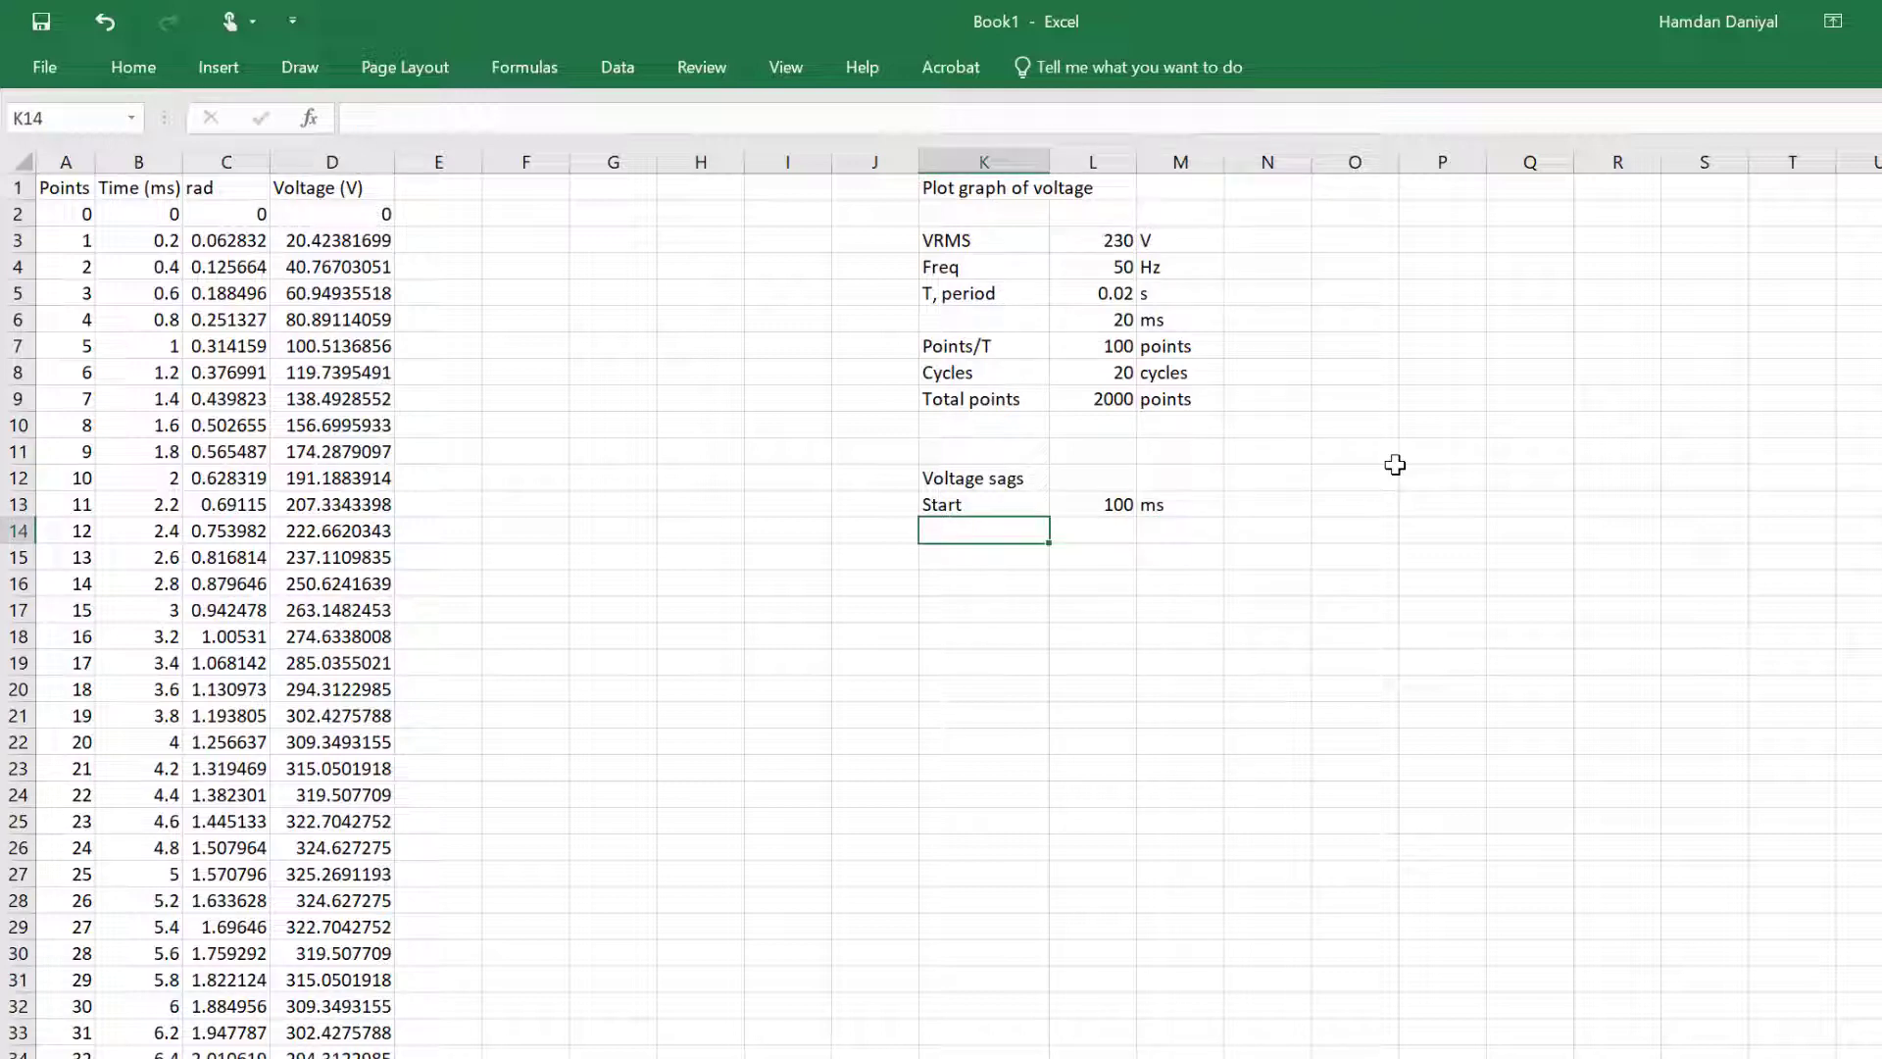
Step: Add an End parameter of 160 ms in row 14 below Start, with label, value and unit in columns K to M
type("End")
key("Tab")
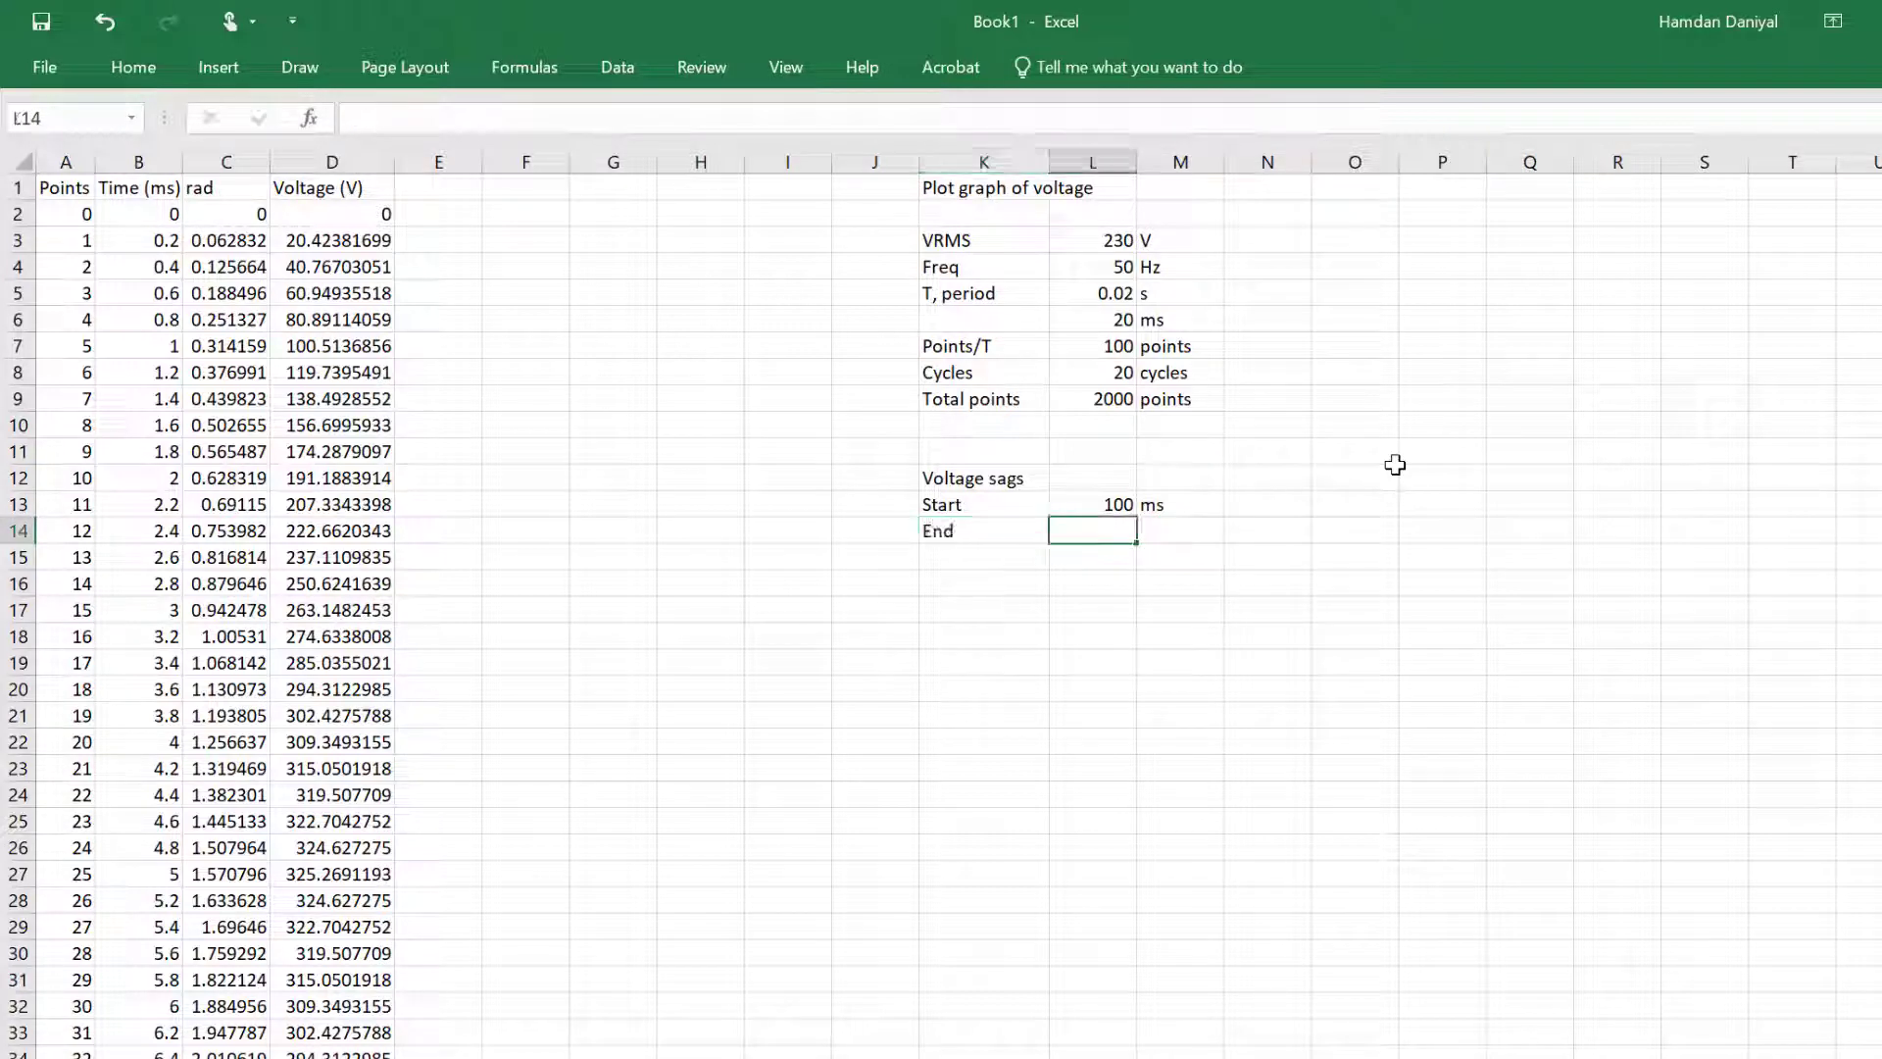
type("160")
key("Tab")
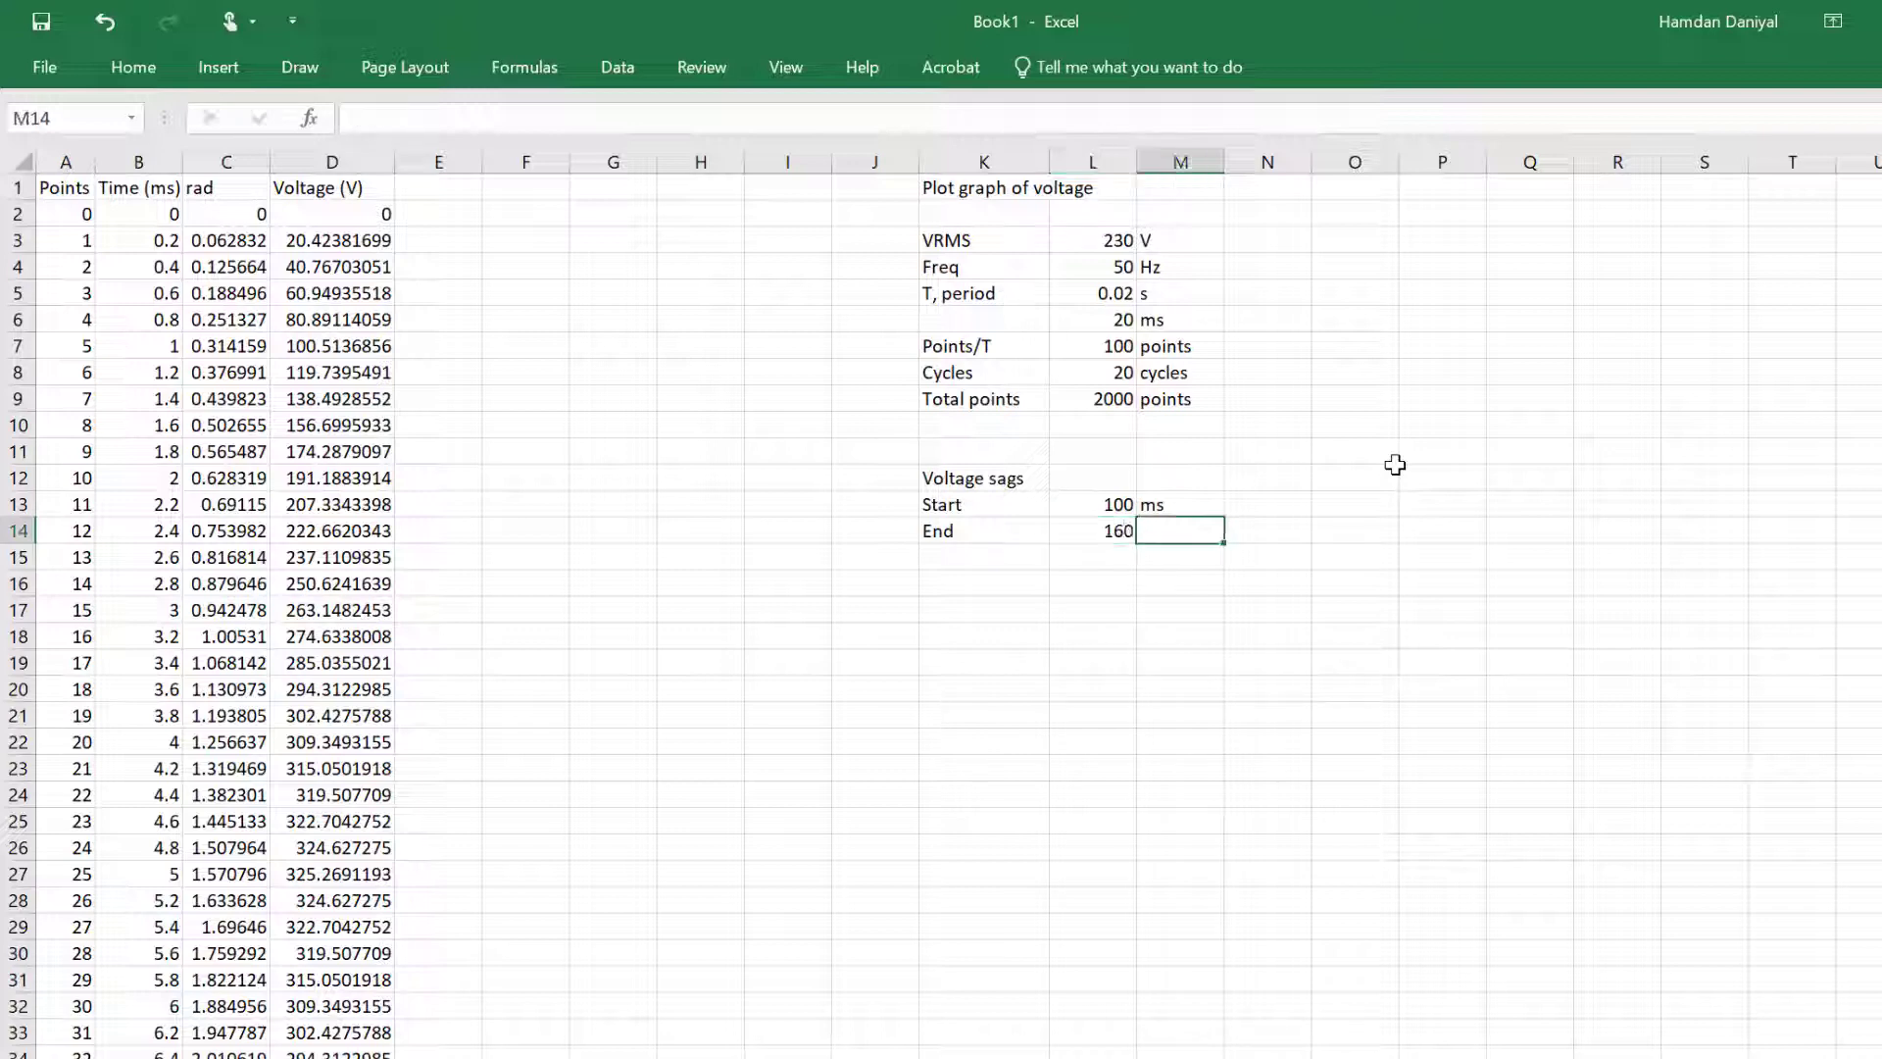
type("ms")
key("Return")
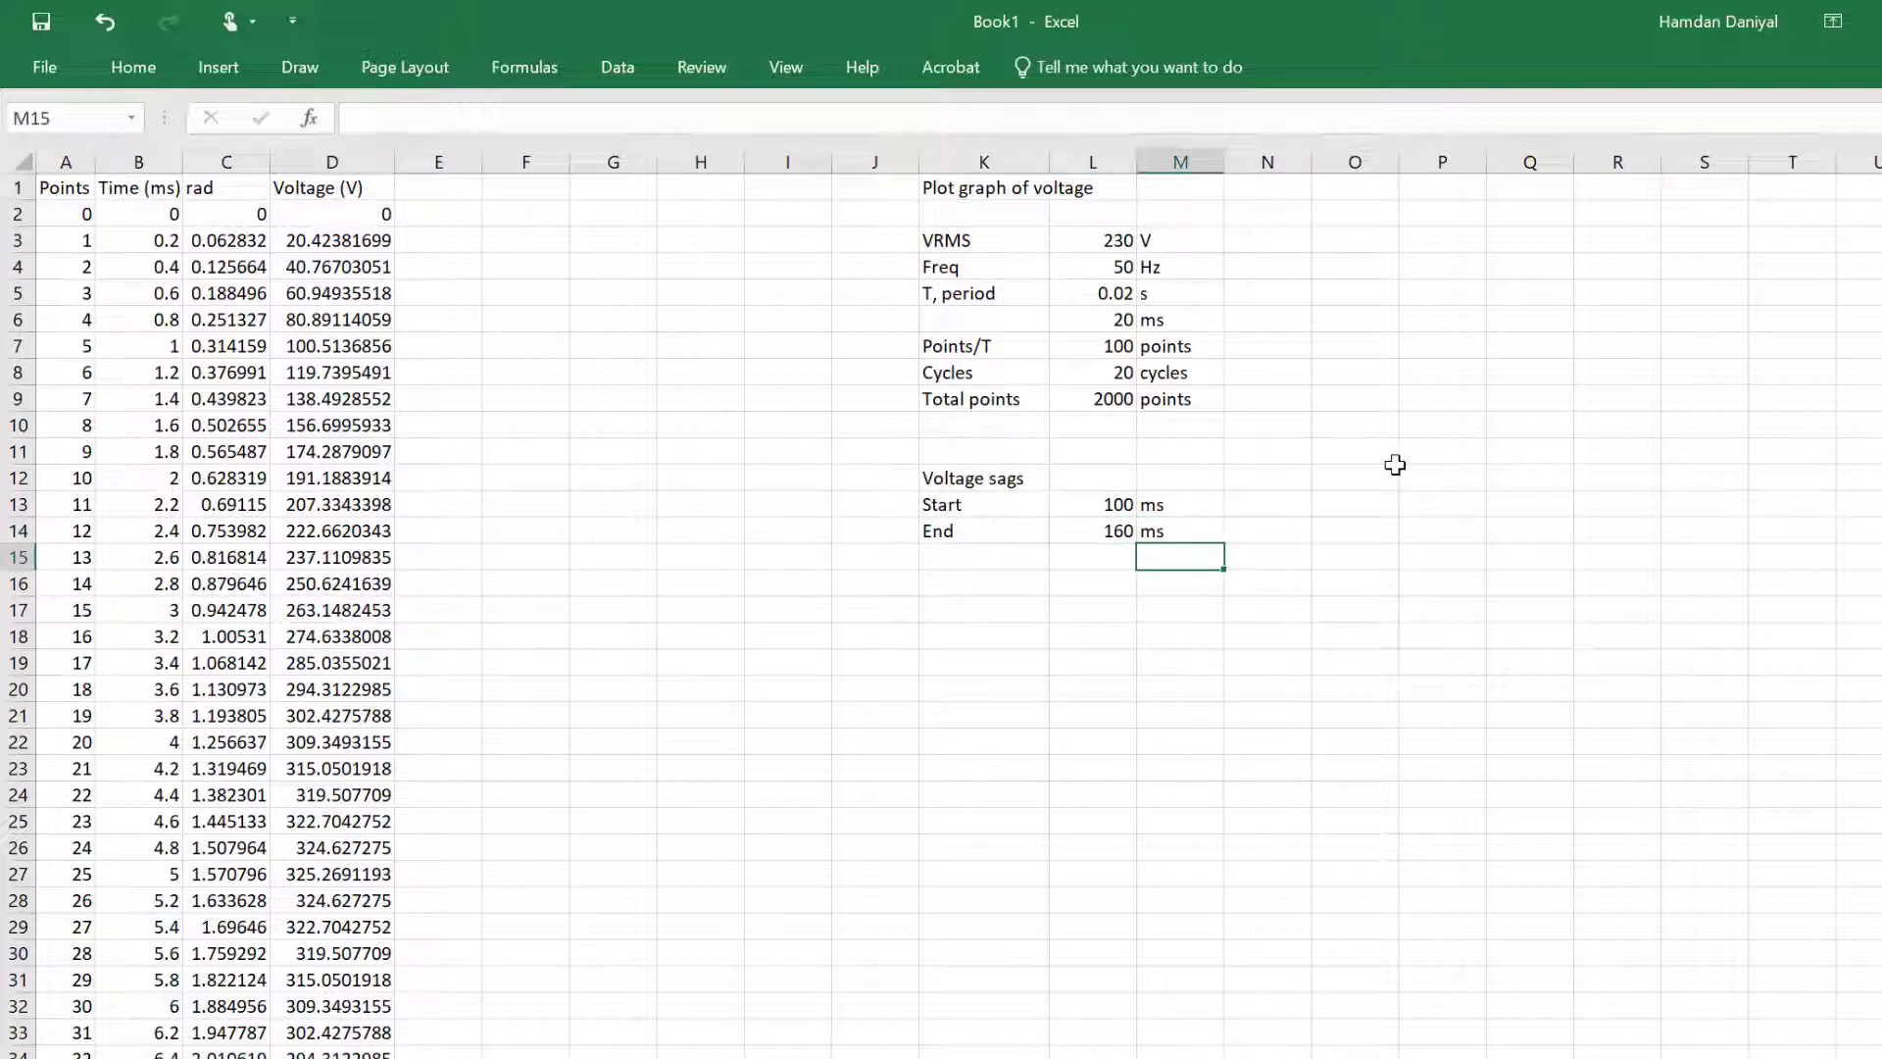
Step: Add an Amplitude parameter of 0.5 pu in row 15 below End, with label, value and unit in columns K to M
key("Left")
key("Left")
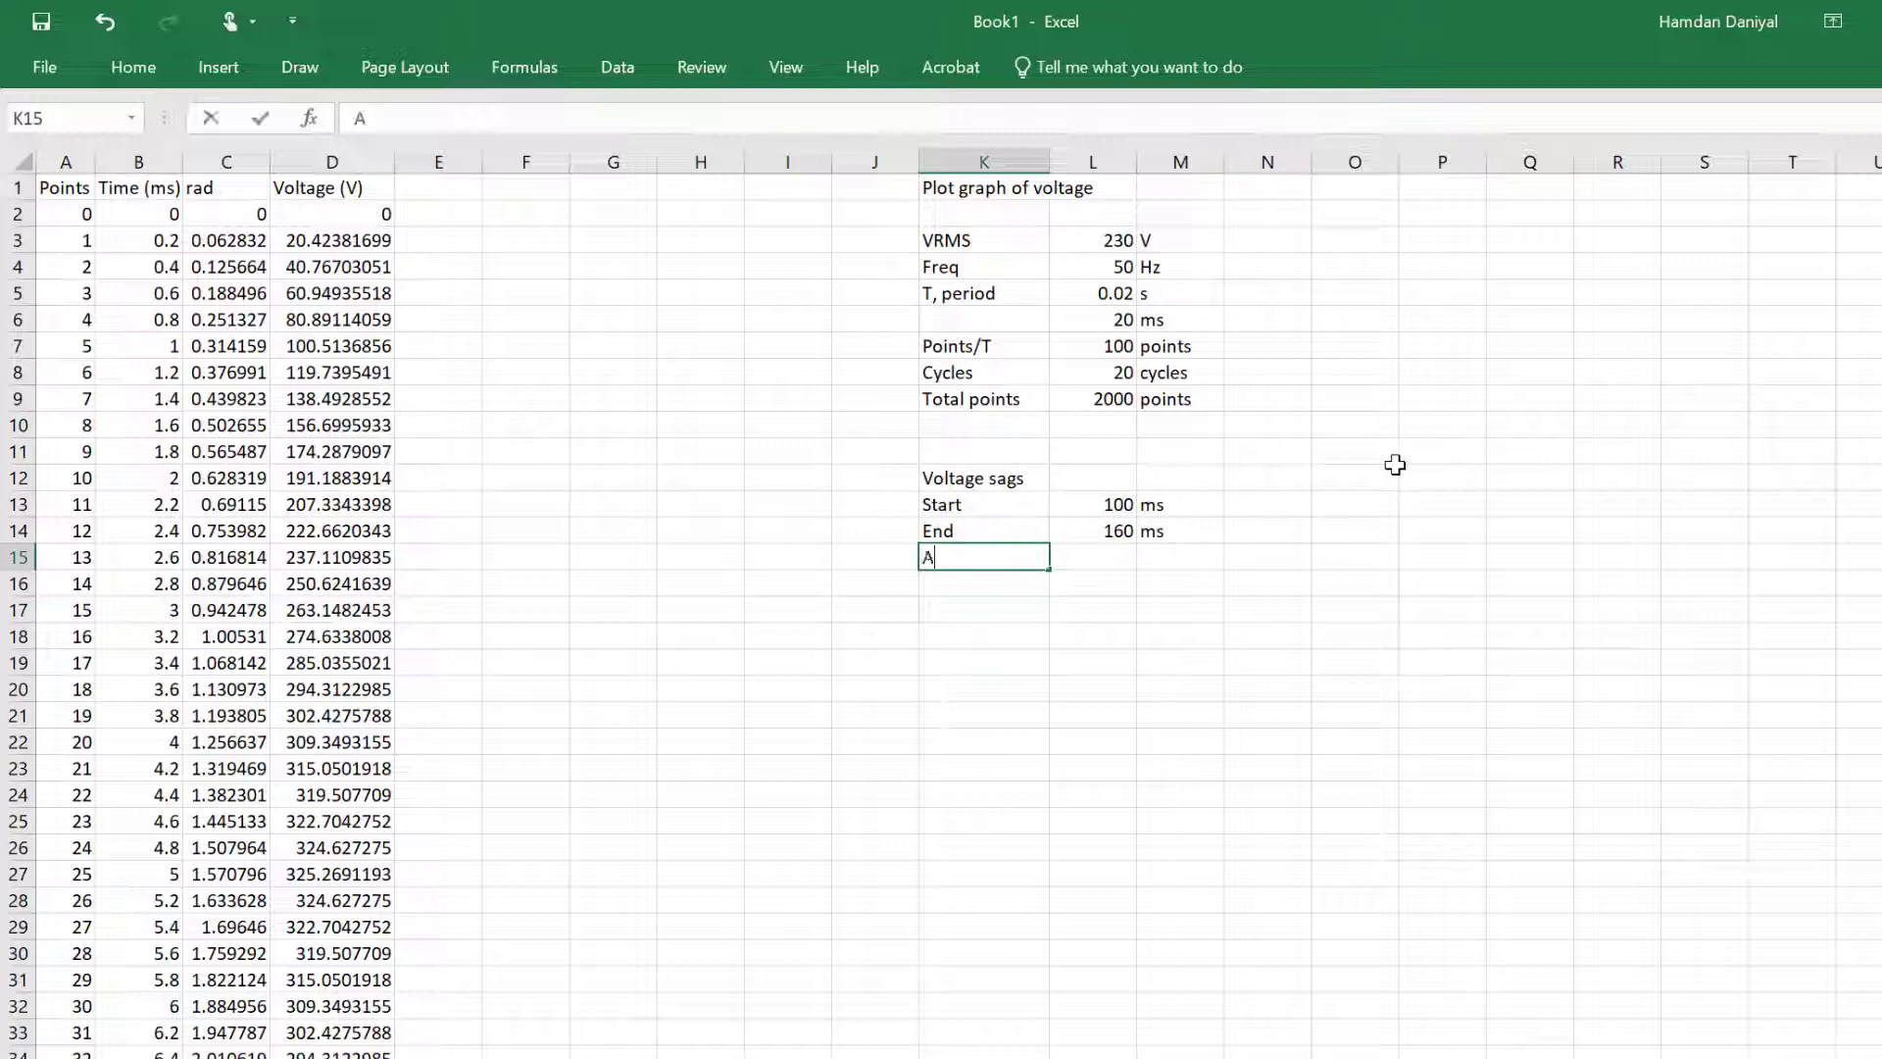
type("mplitude")
key("Tab")
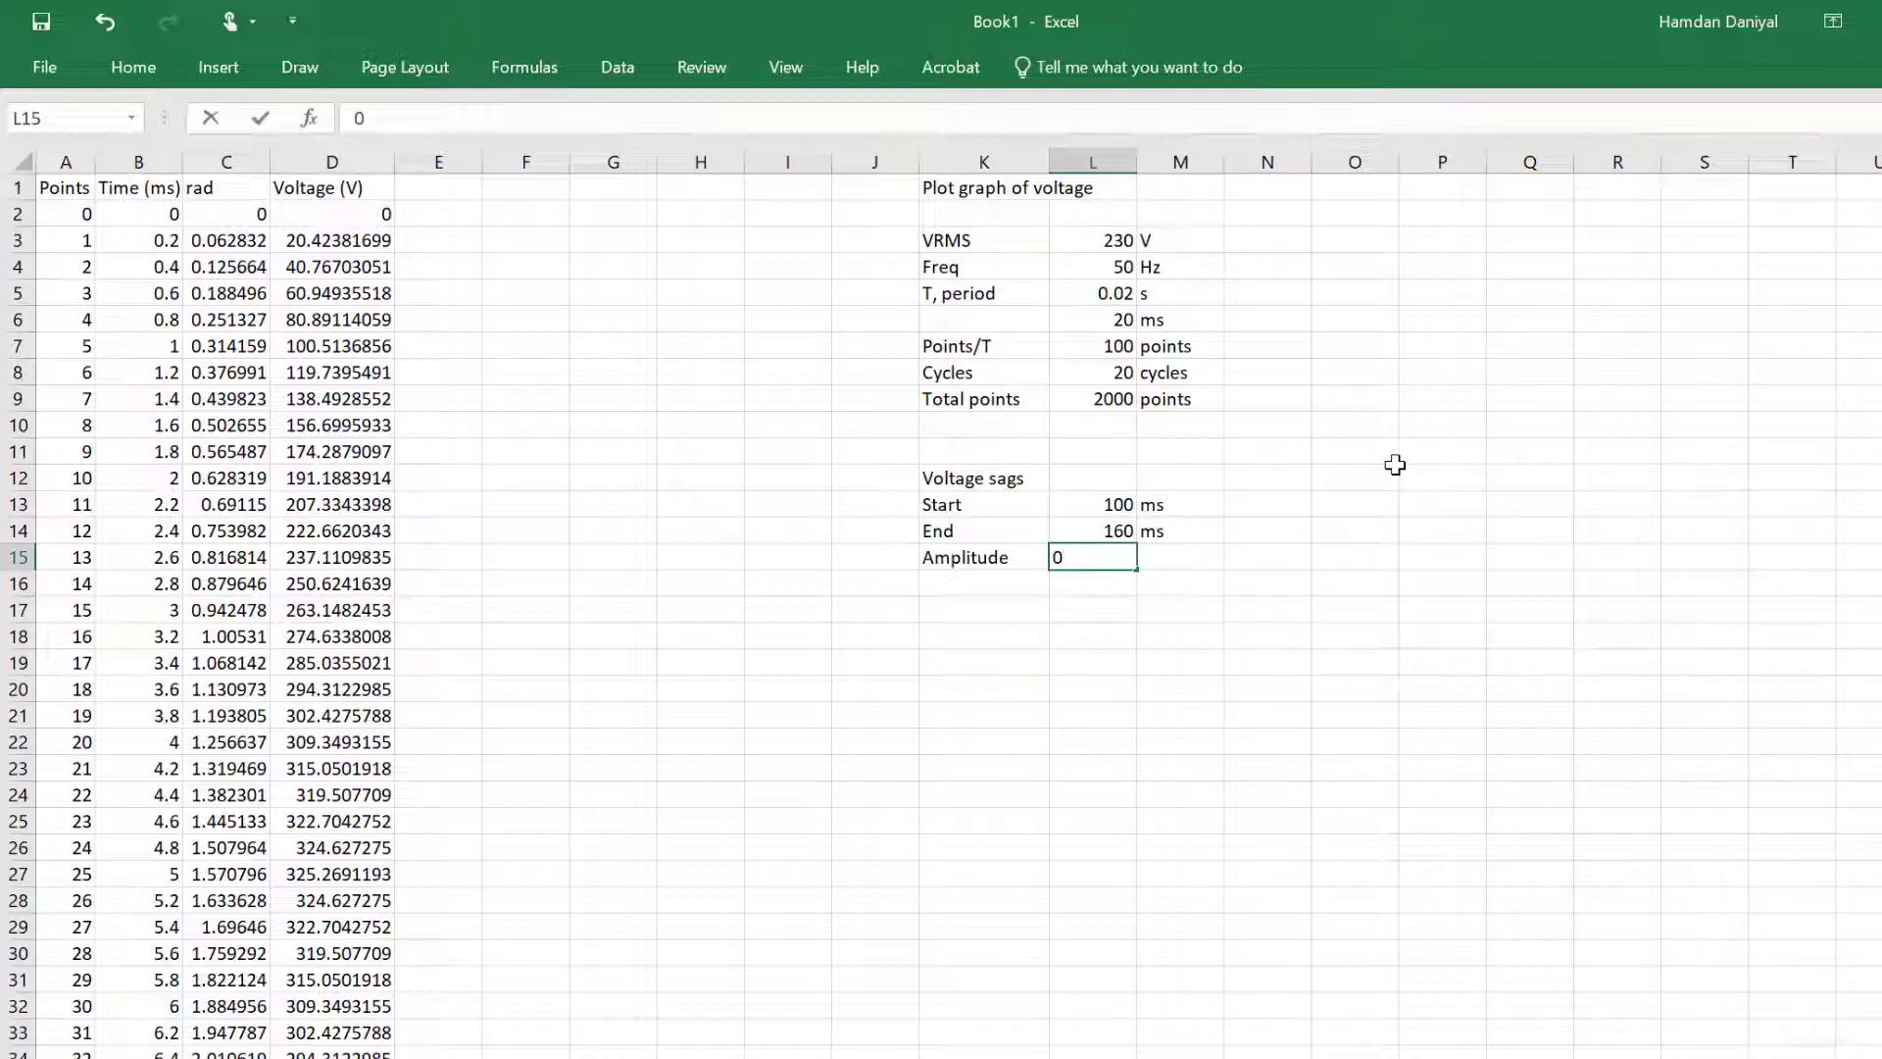
key("Tab")
type("p")
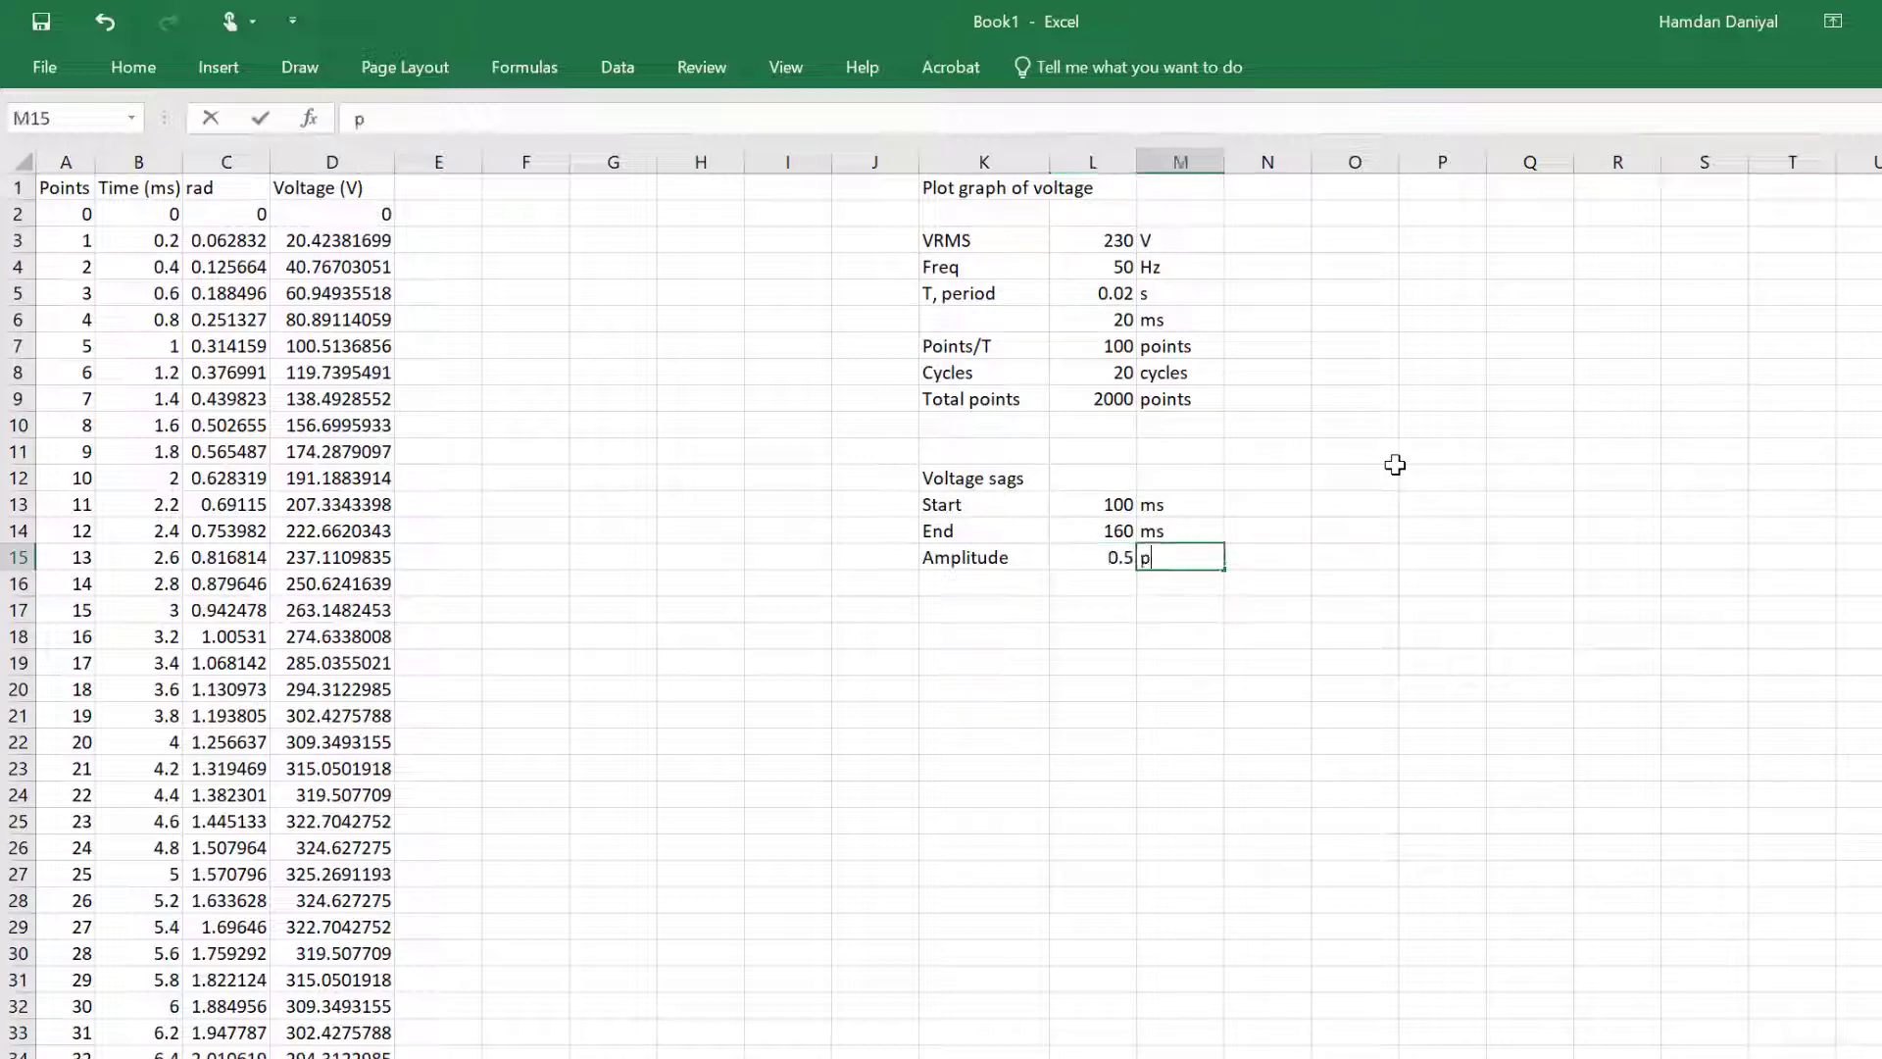
key("Return")
key("Left")
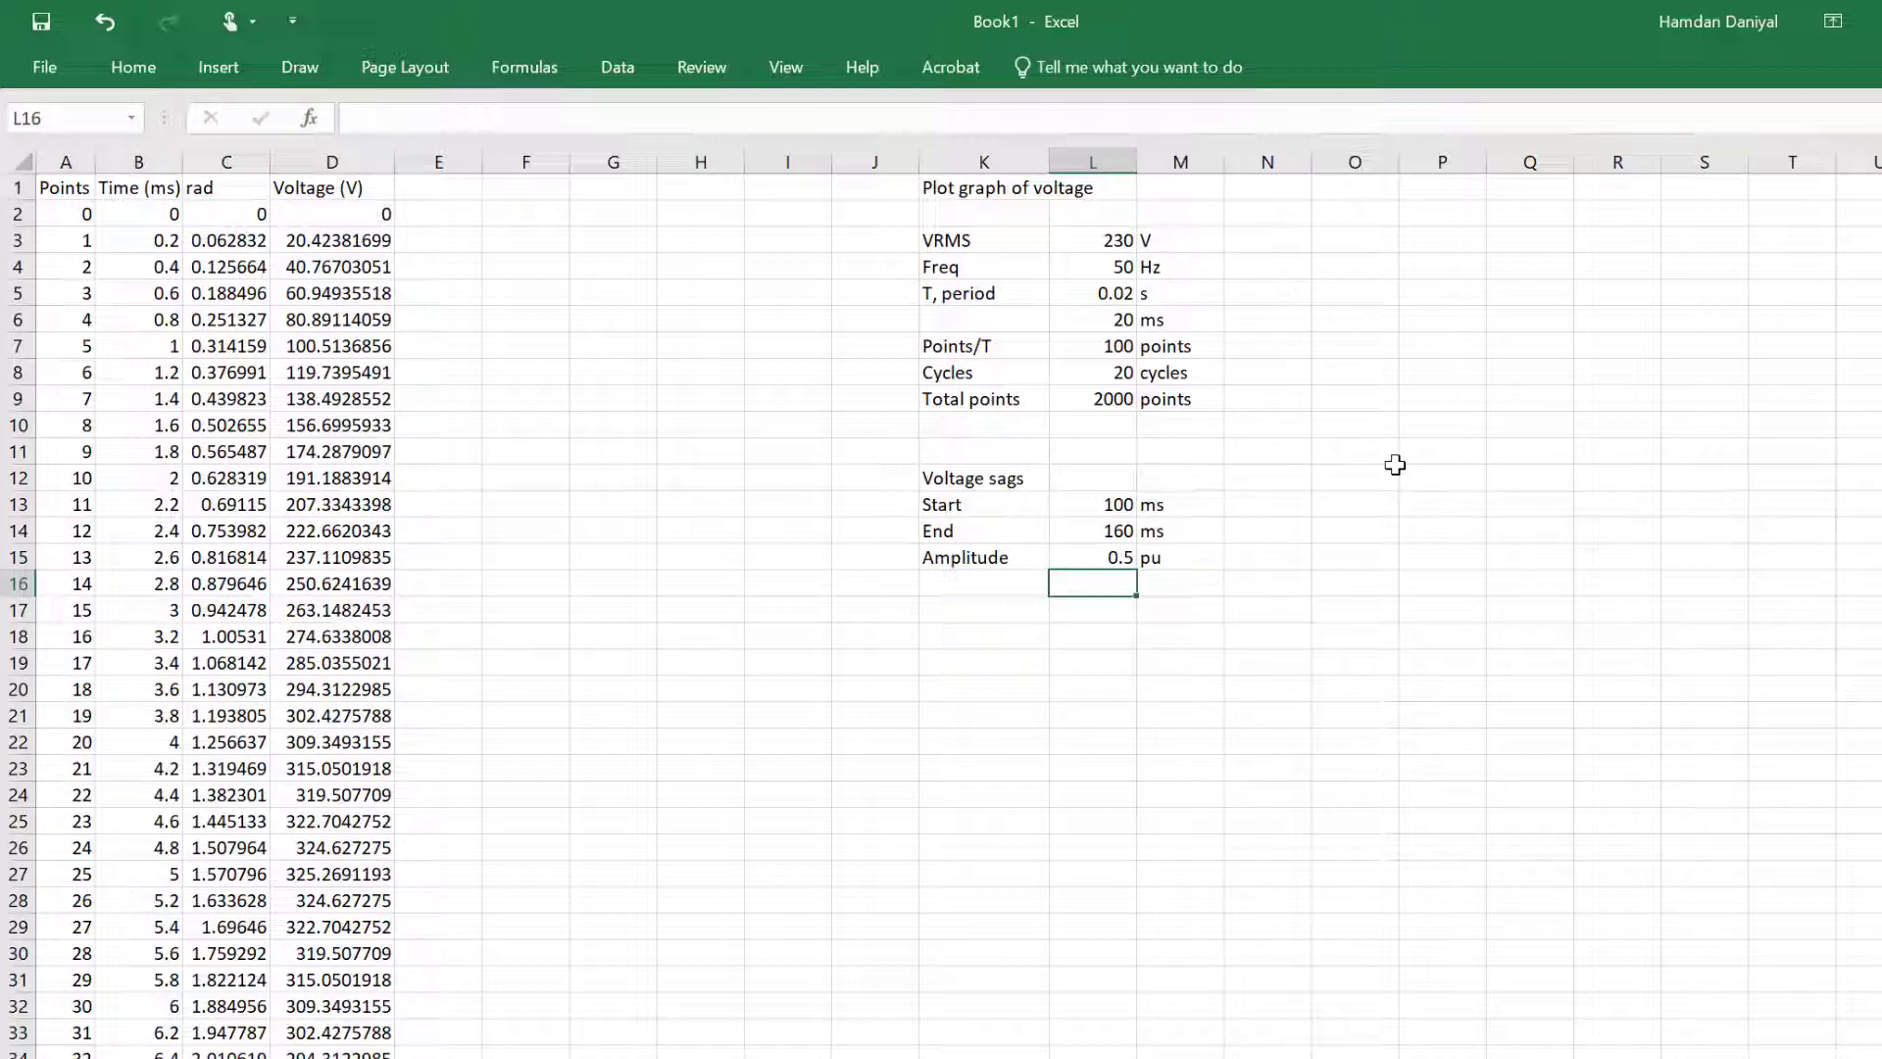
Step: In the voltage formula at 100 ms (D502), append a multiplication by the sag amplitude in L15
left_click(693, 630)
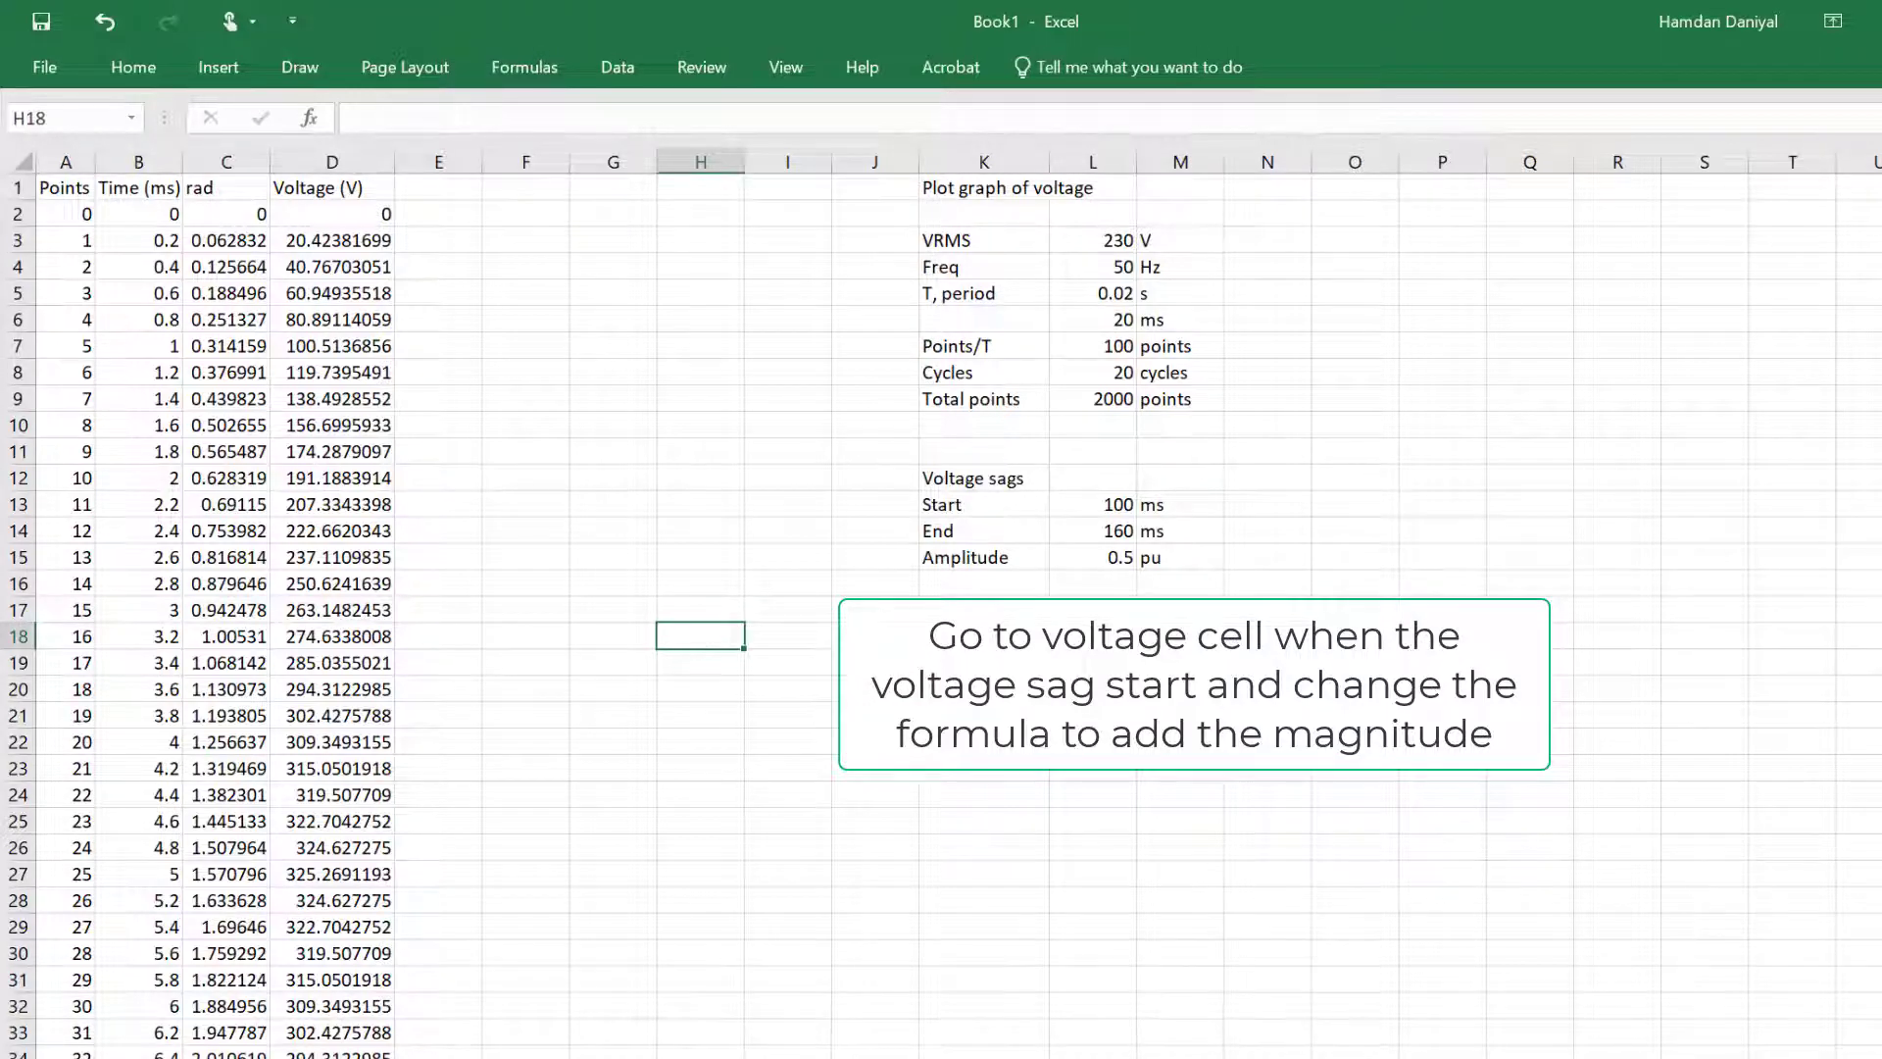
scroll(700, 636, "down", 20)
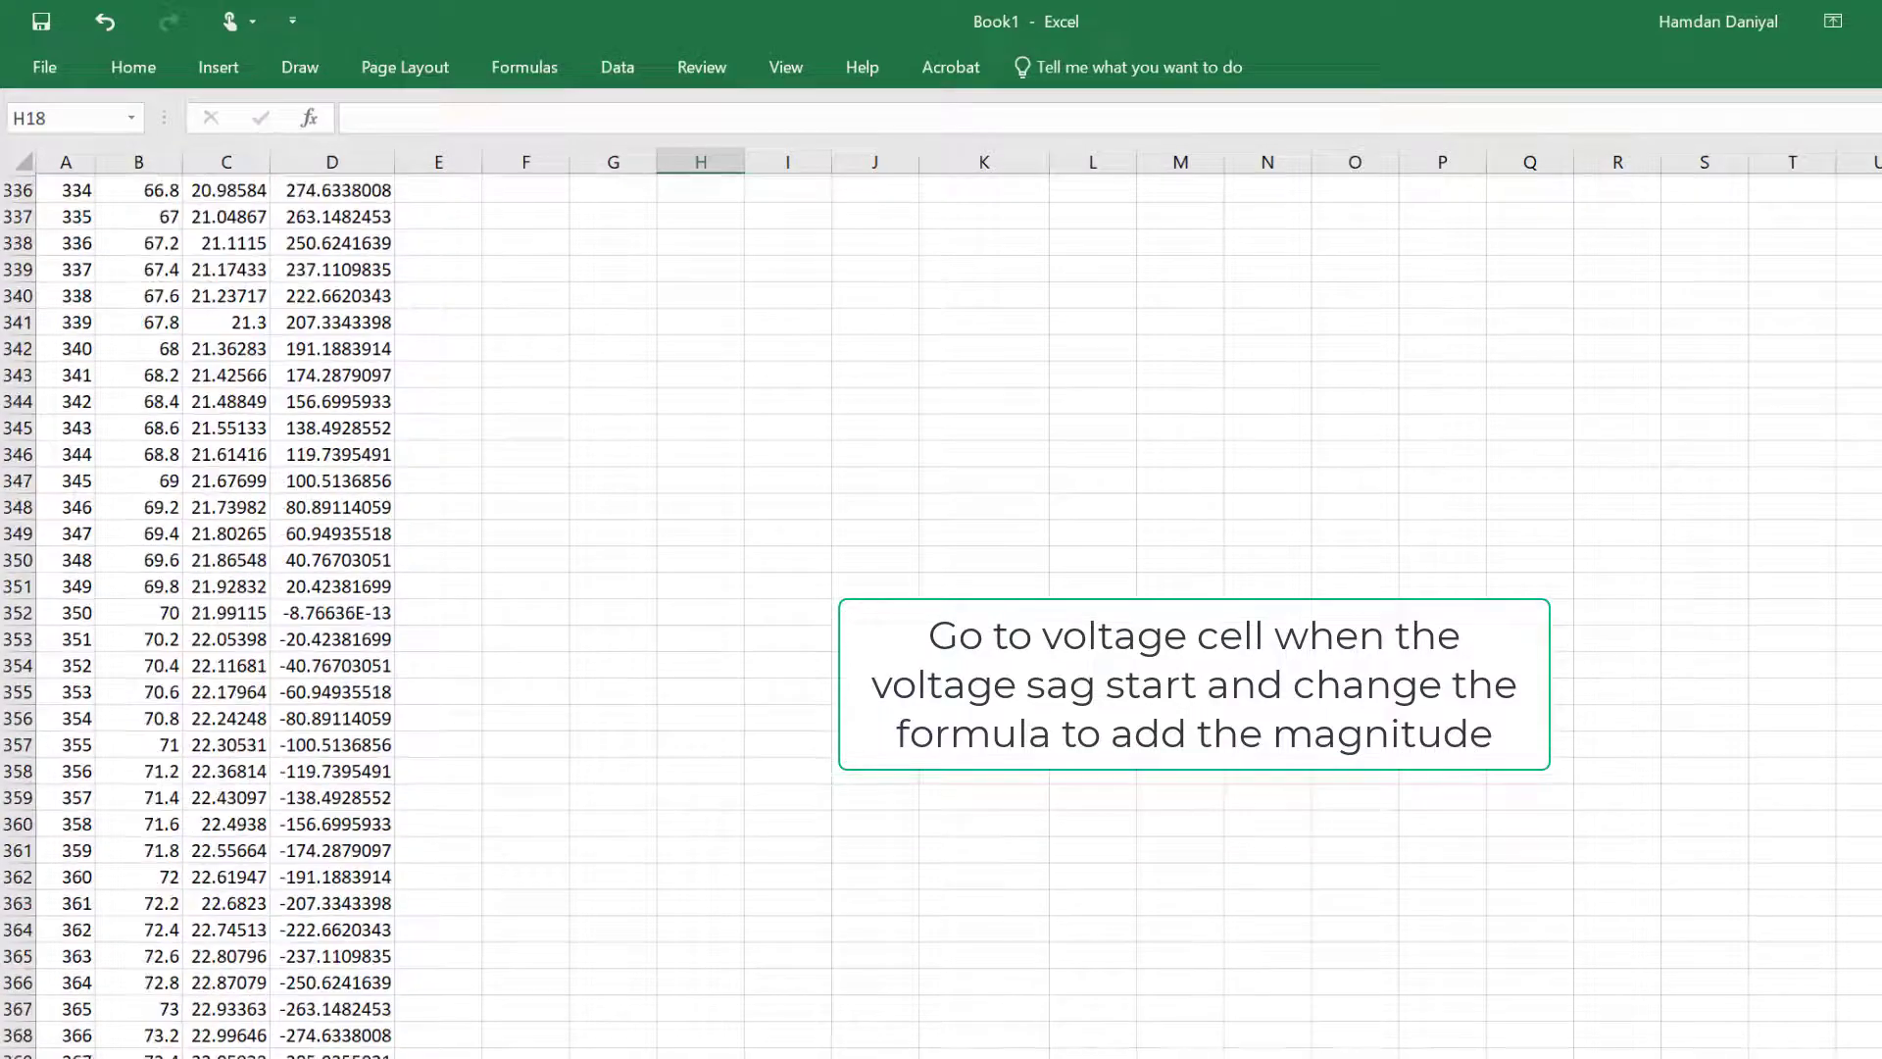
scroll(909, 862, "down", 20)
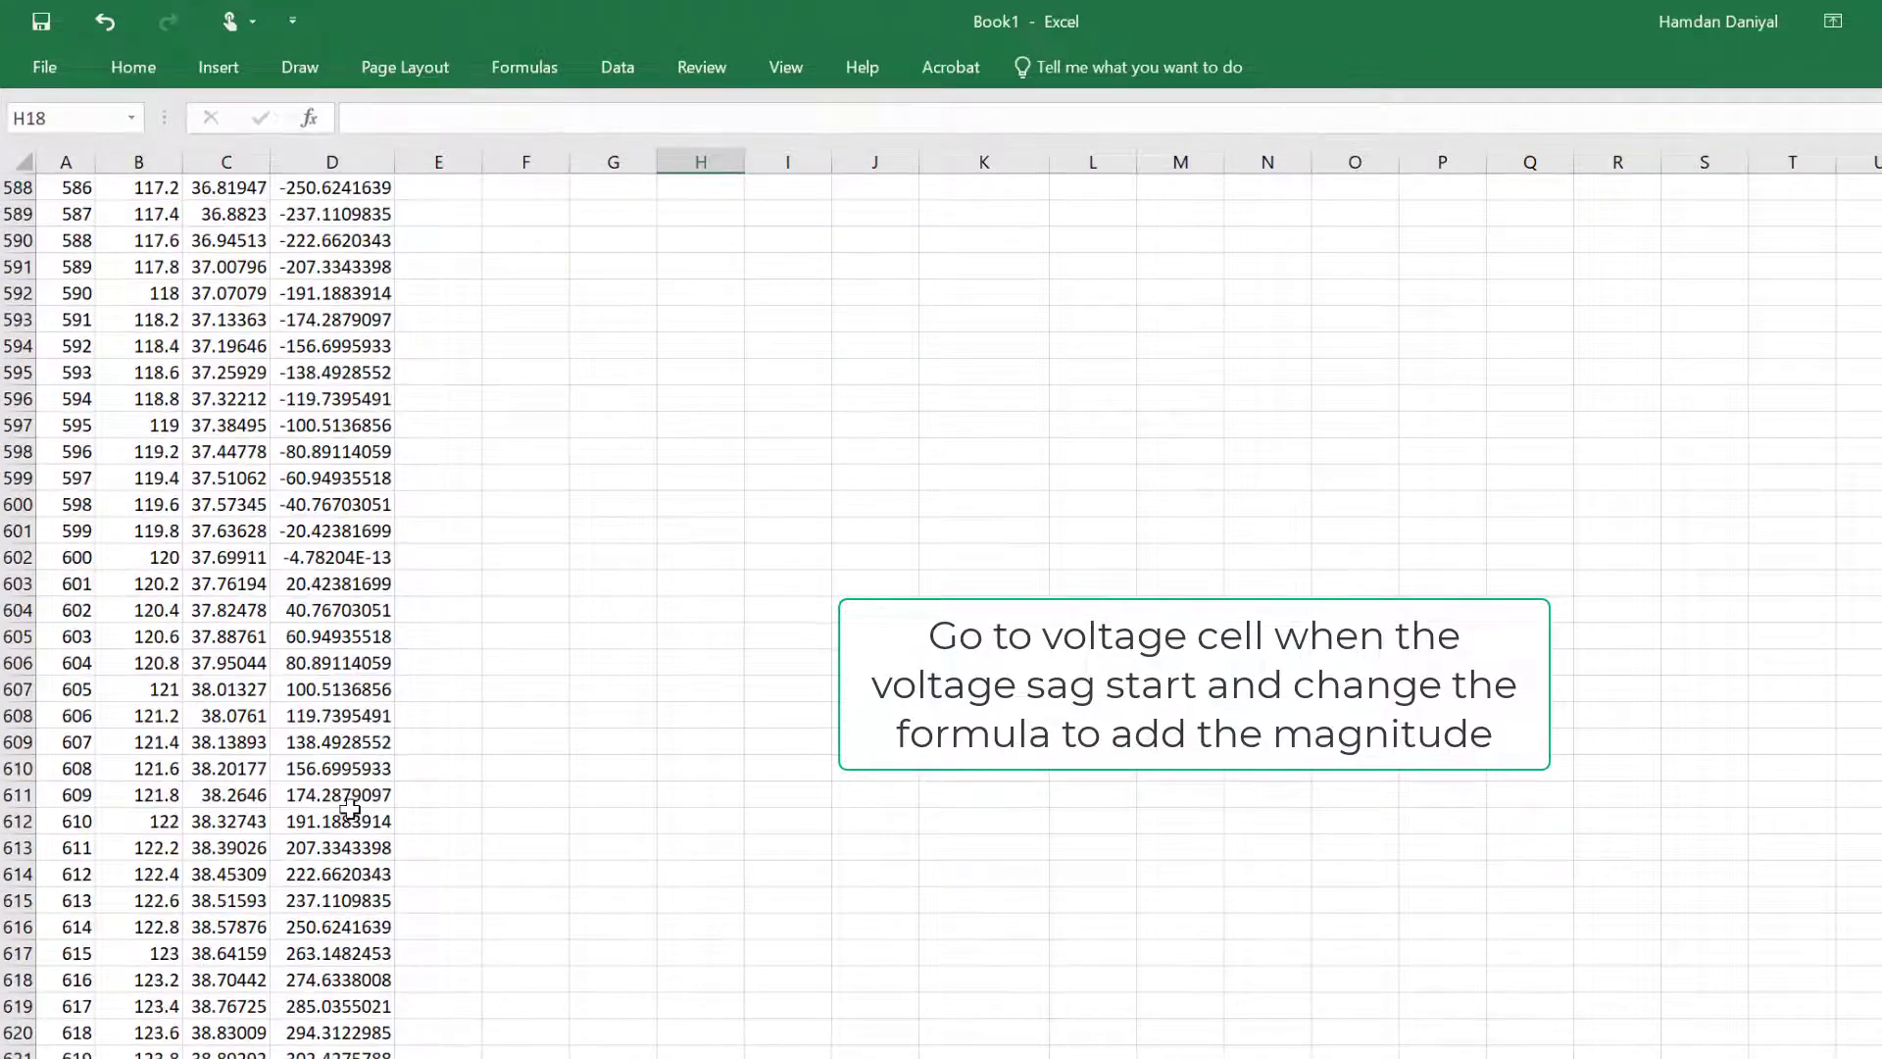
scroll(350, 809, "up", 20)
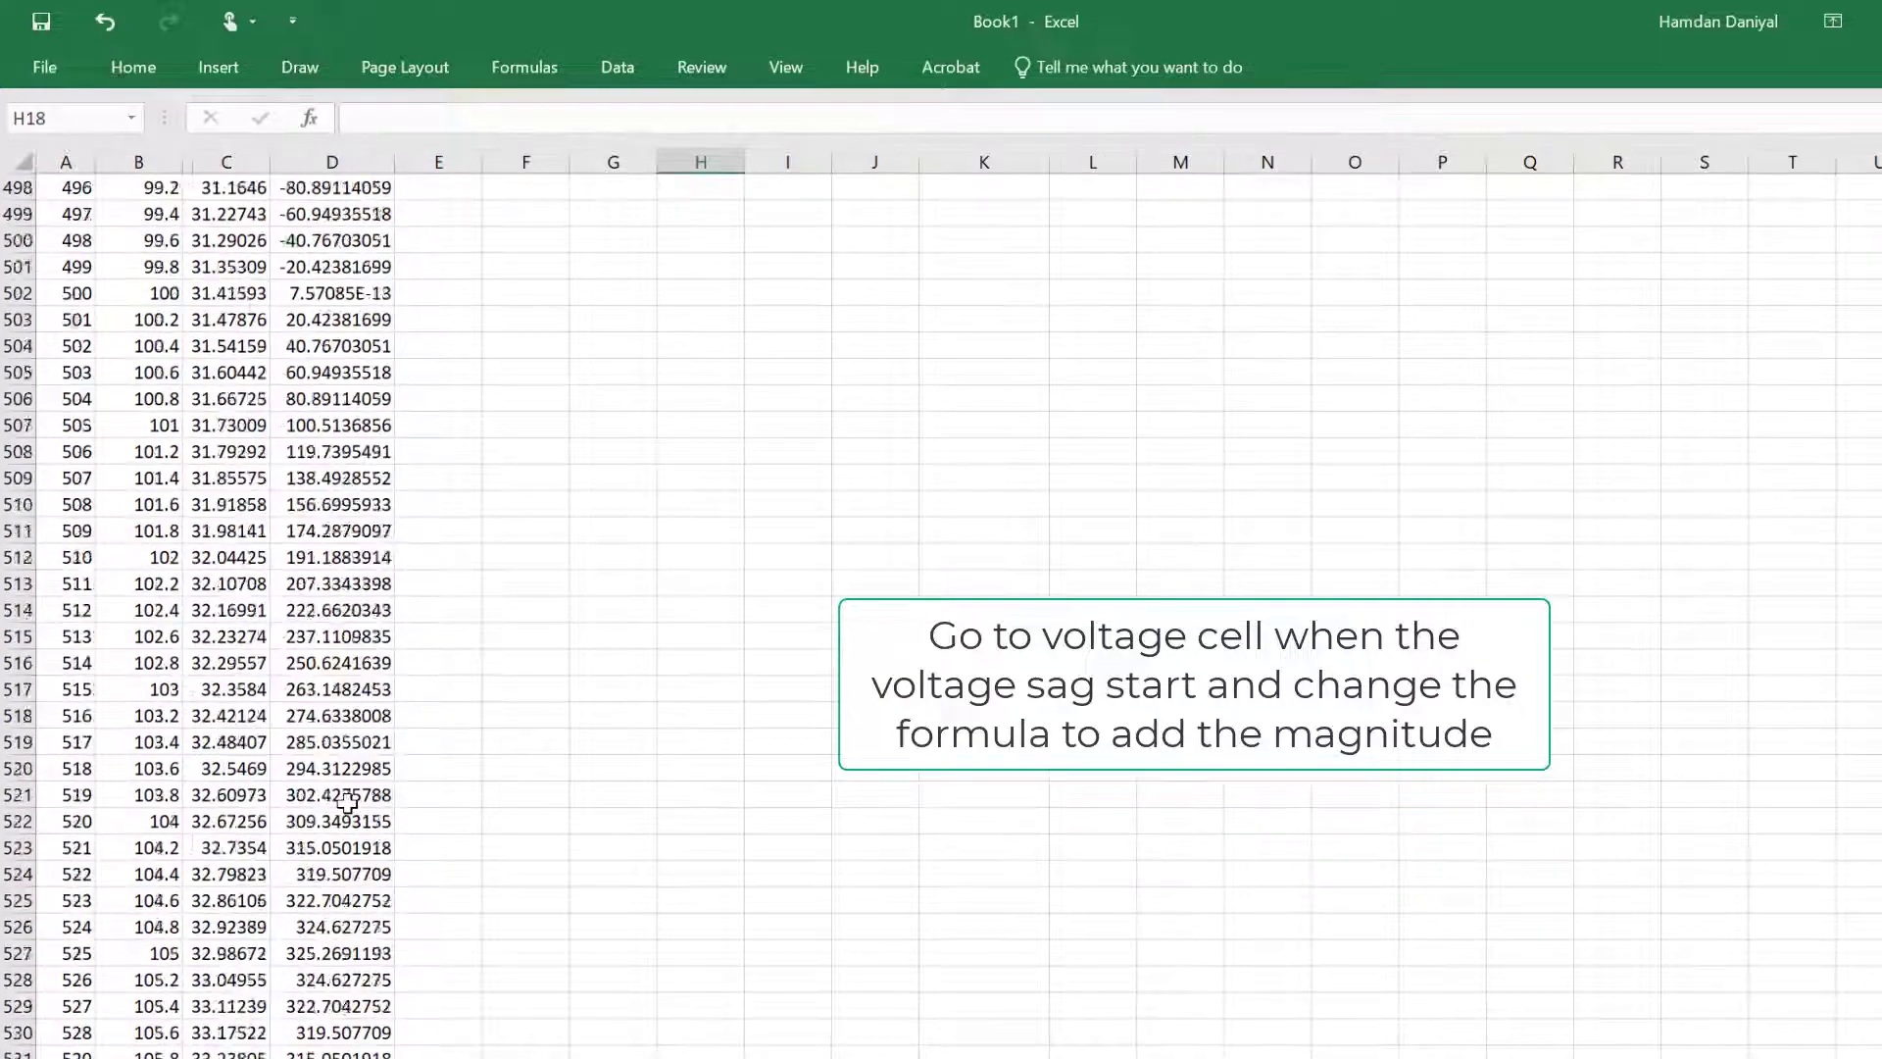
scroll(347, 802, "up", 3)
left_click(228, 530)
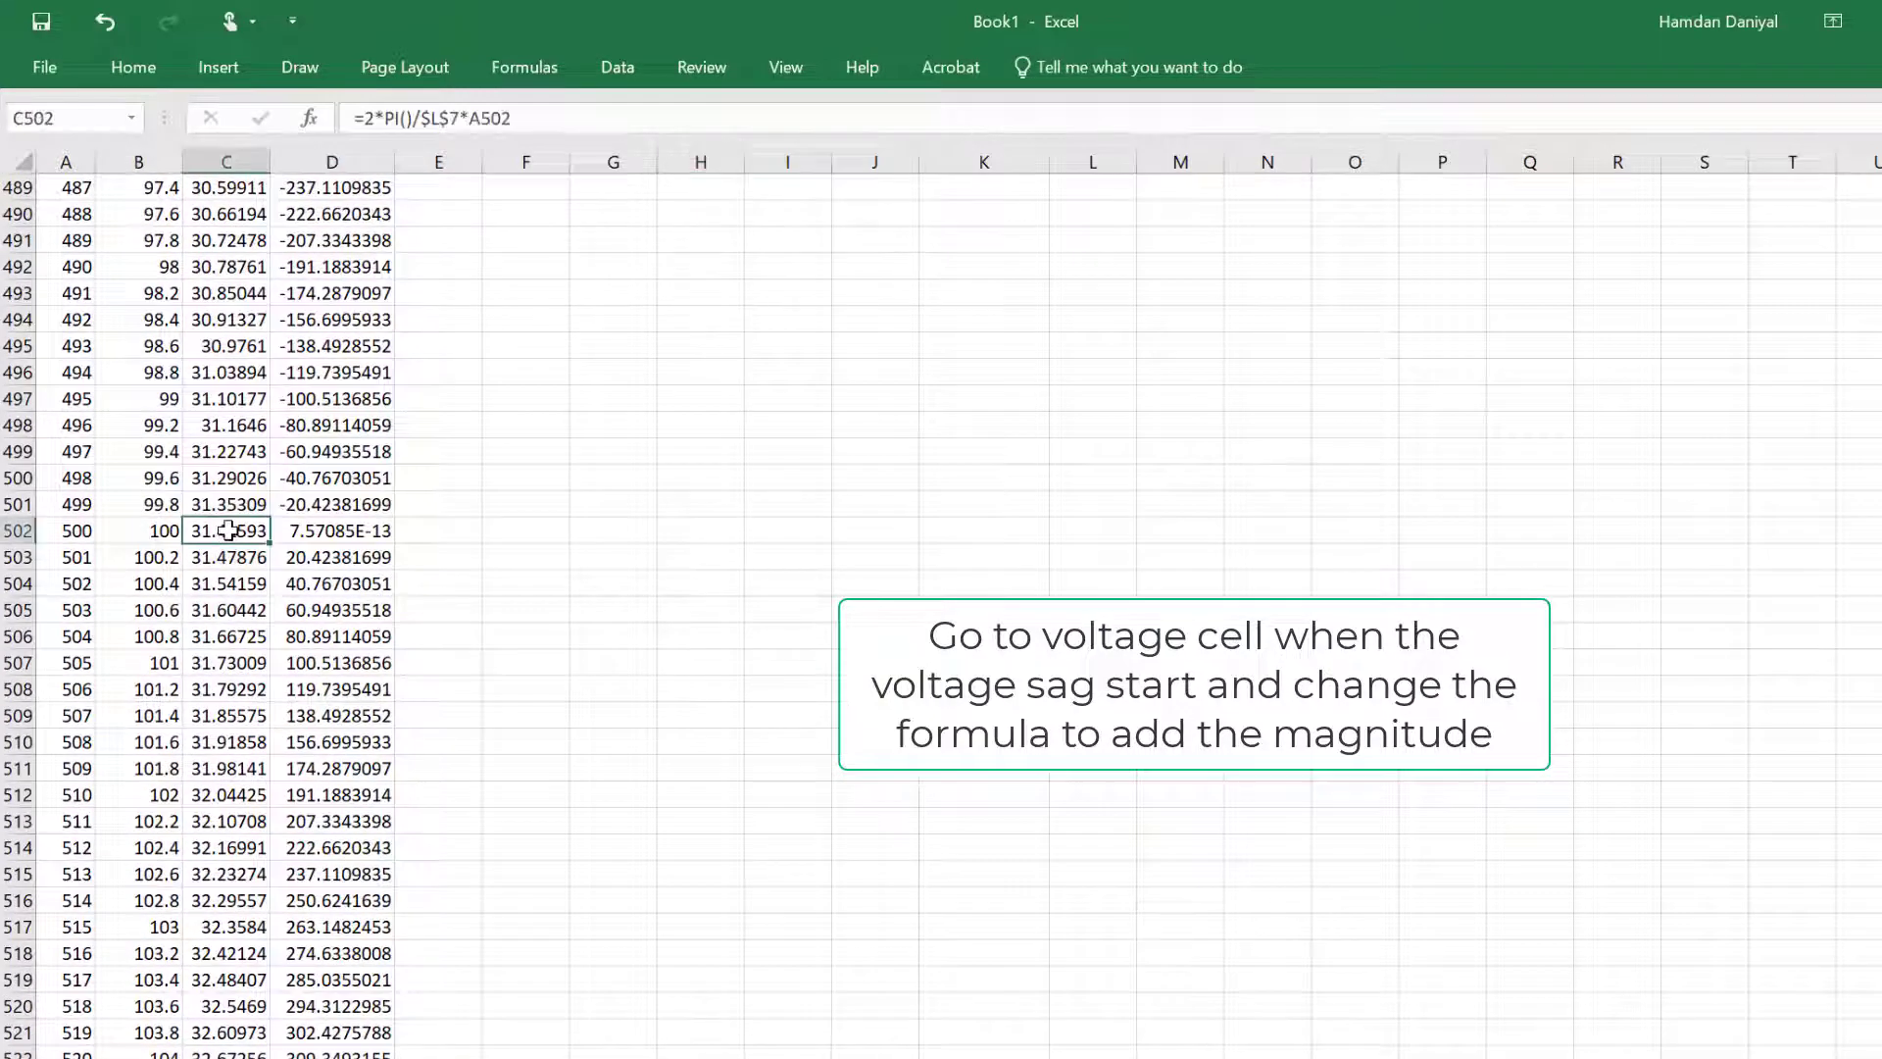
left_click(358, 528)
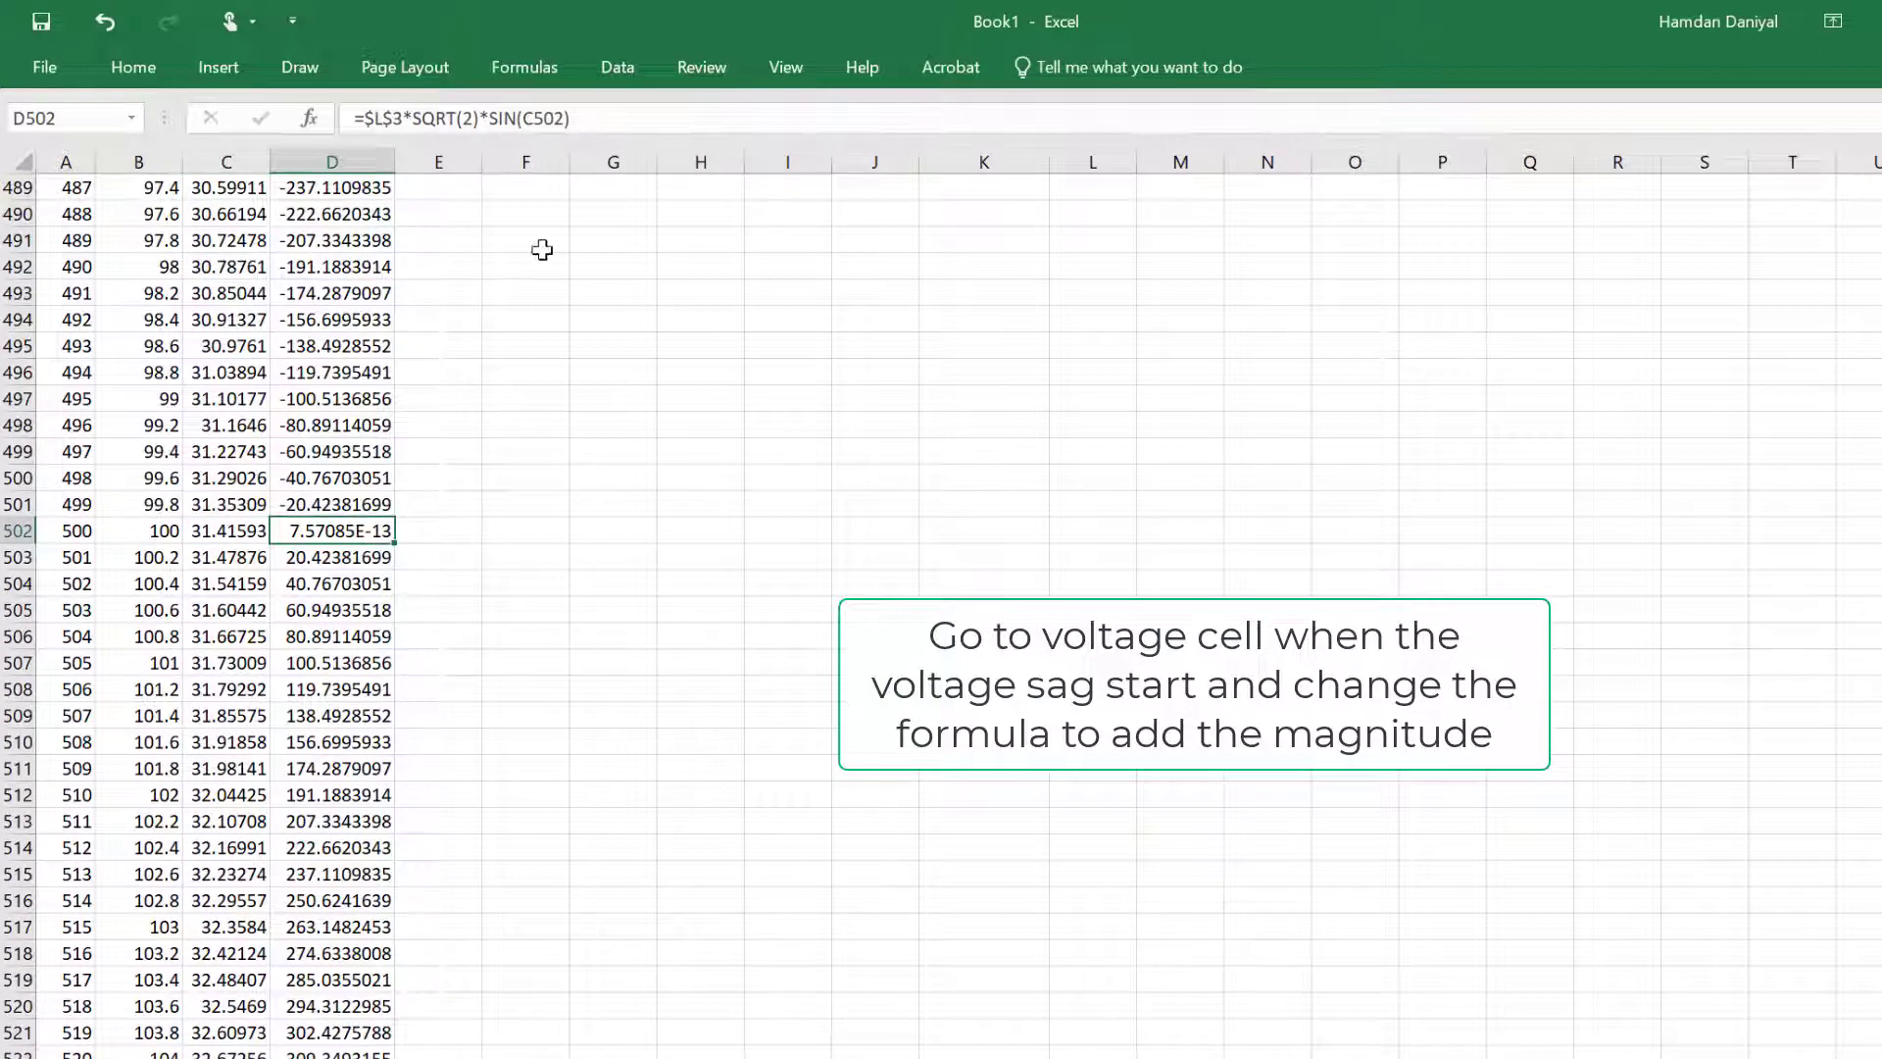
left_click(573, 117)
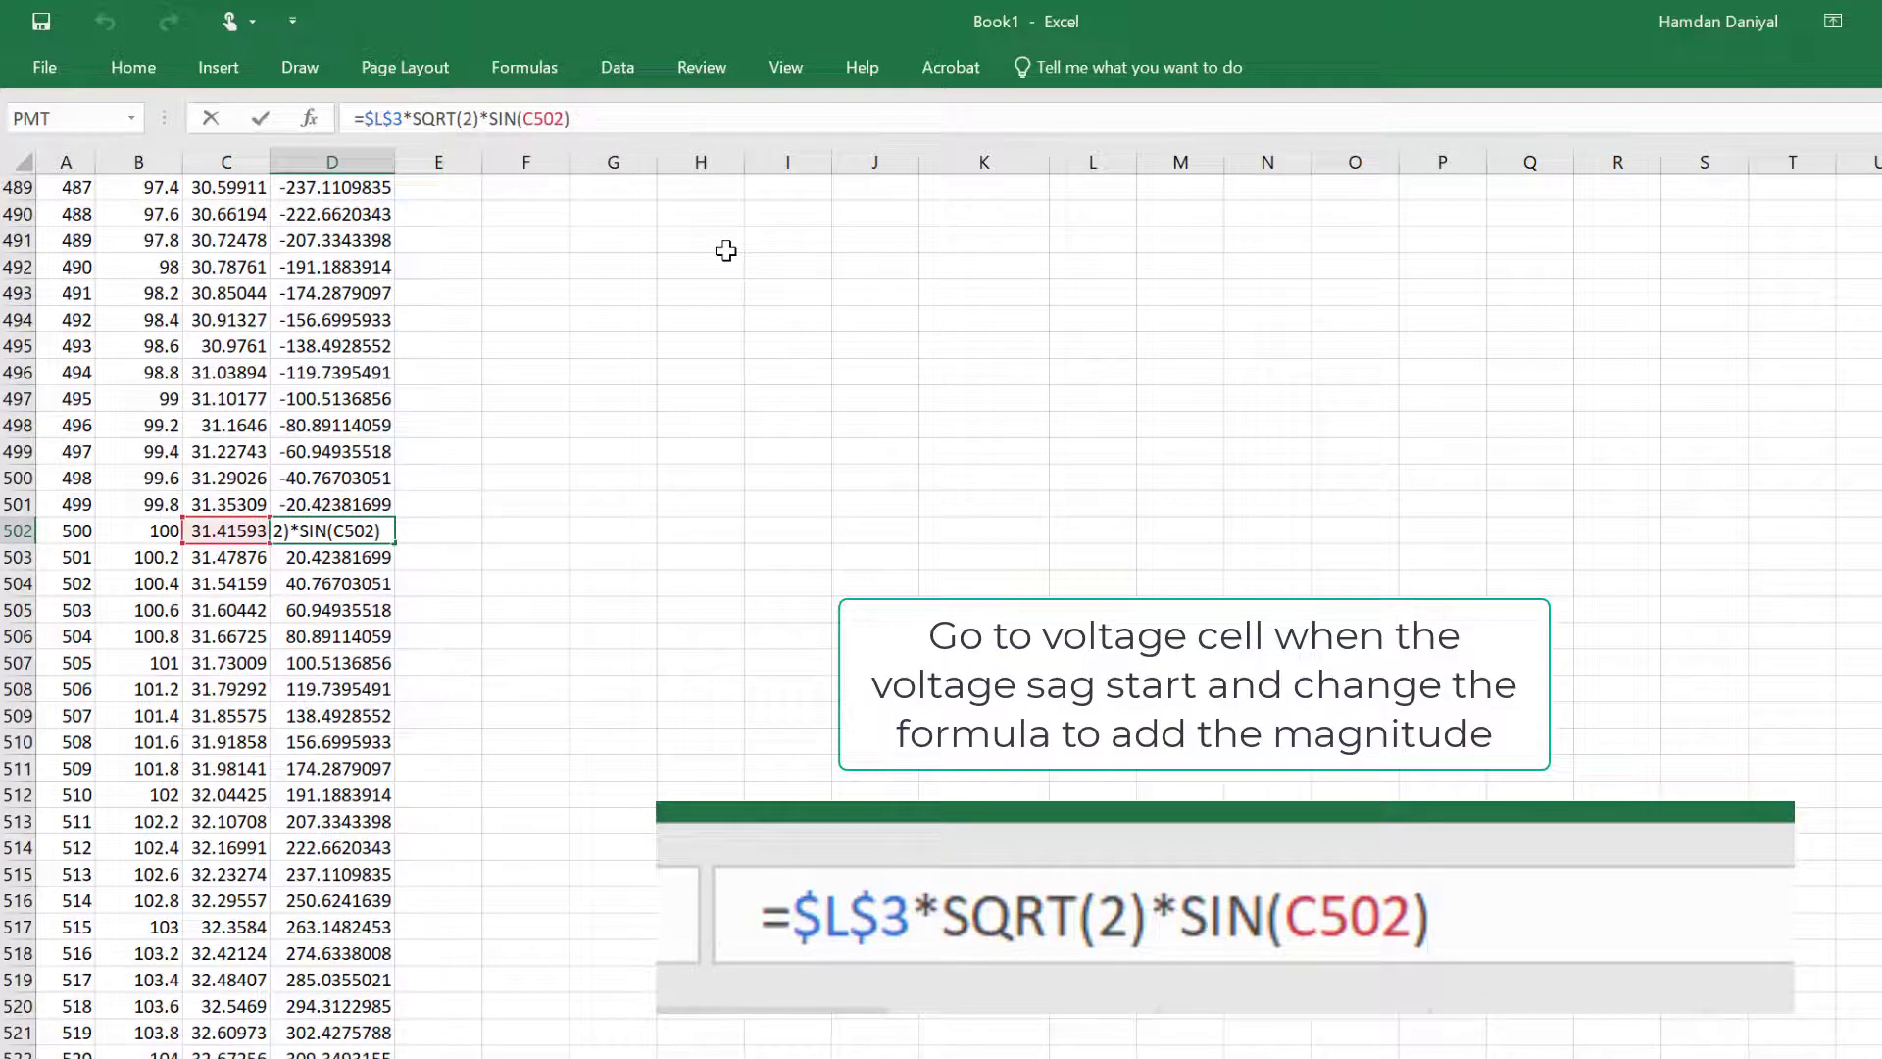
type("*")
scroll(942, 588, "up", 20)
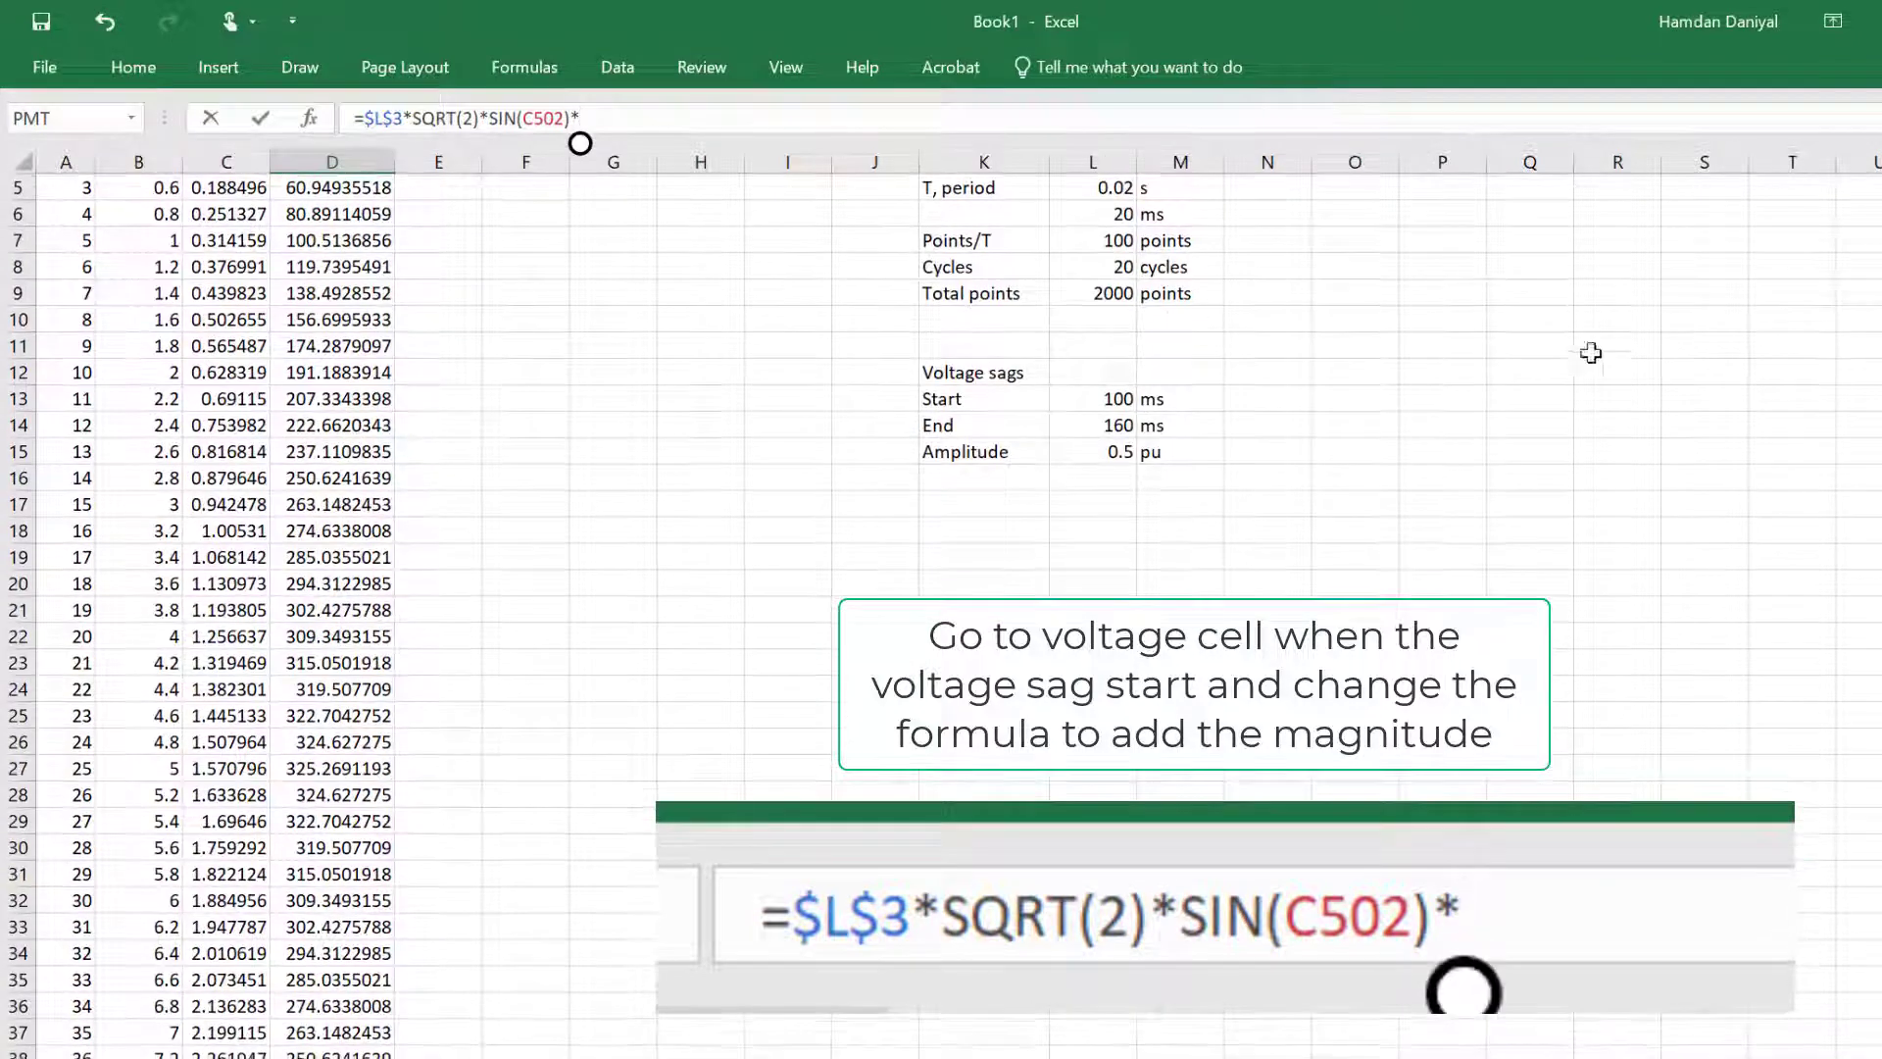
left_click(1110, 453)
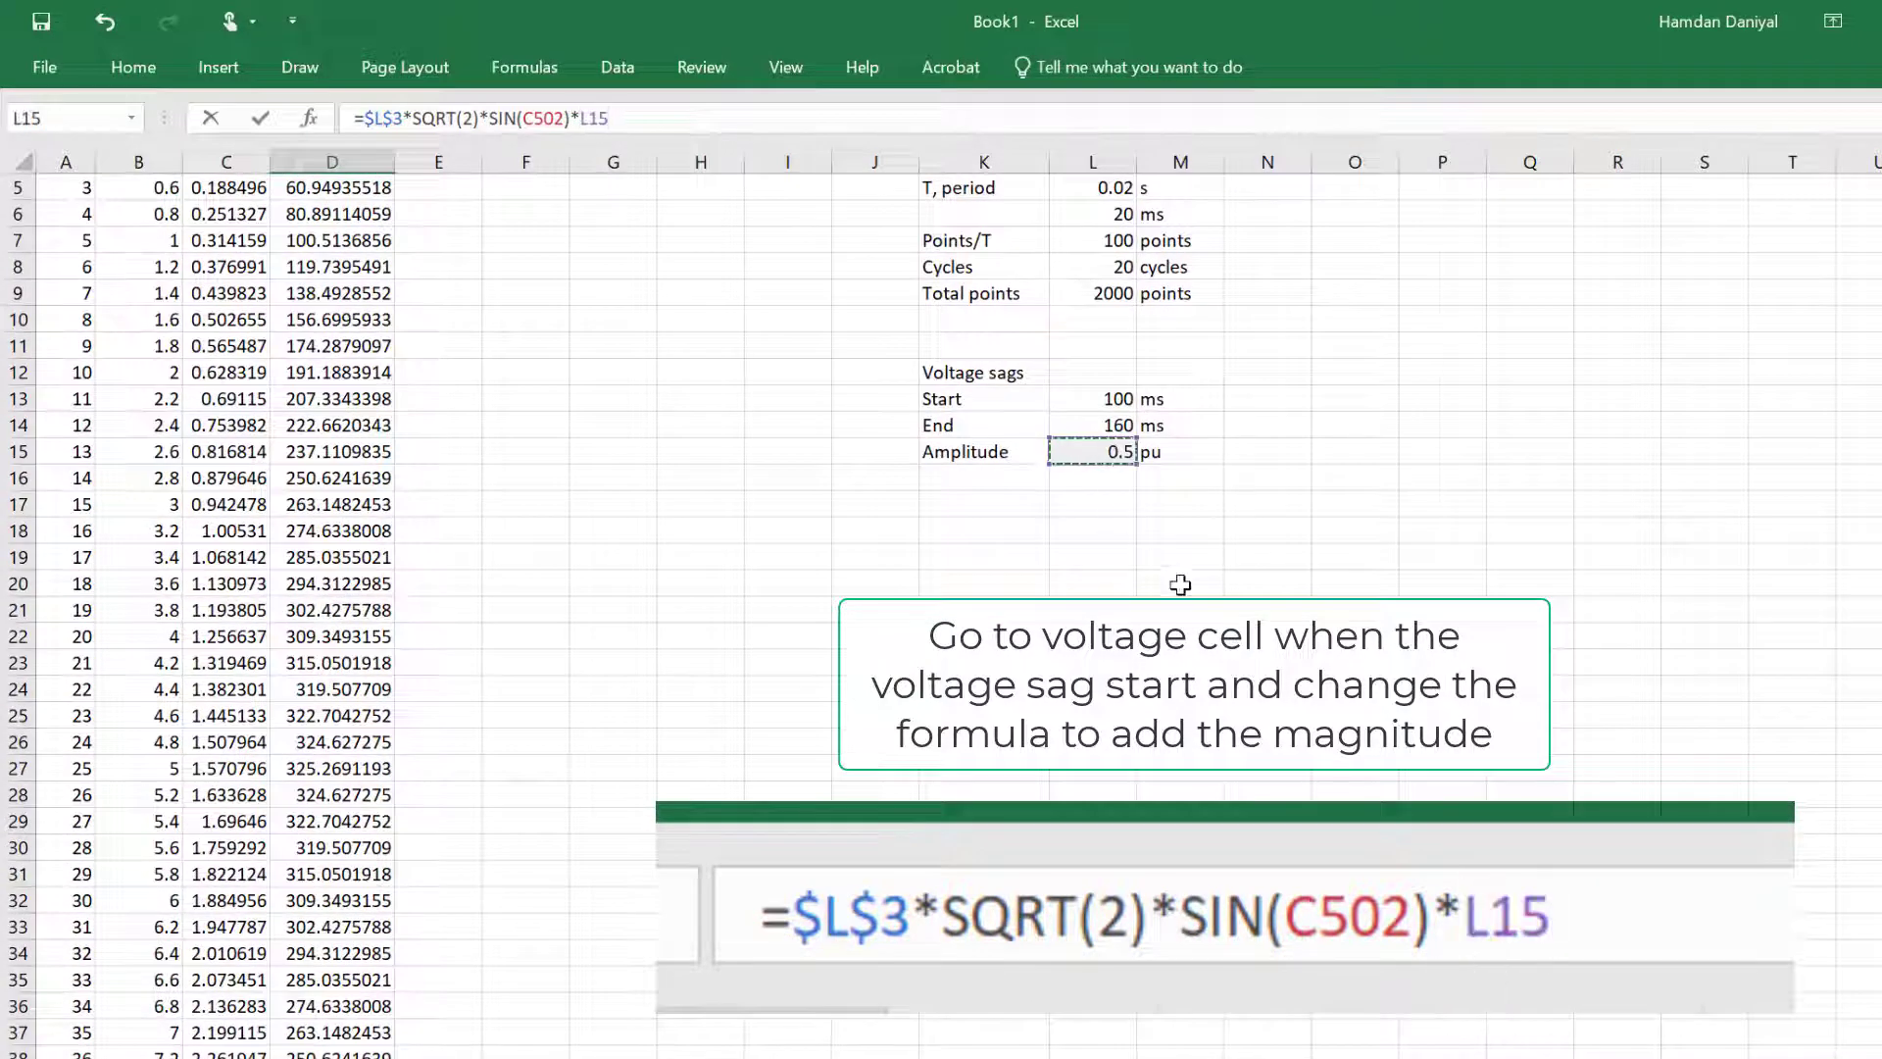
Step: Make the amplitude reference in the D502 formula absolute as $L$15 and commit the formula
left_click(569, 118)
key("Right")
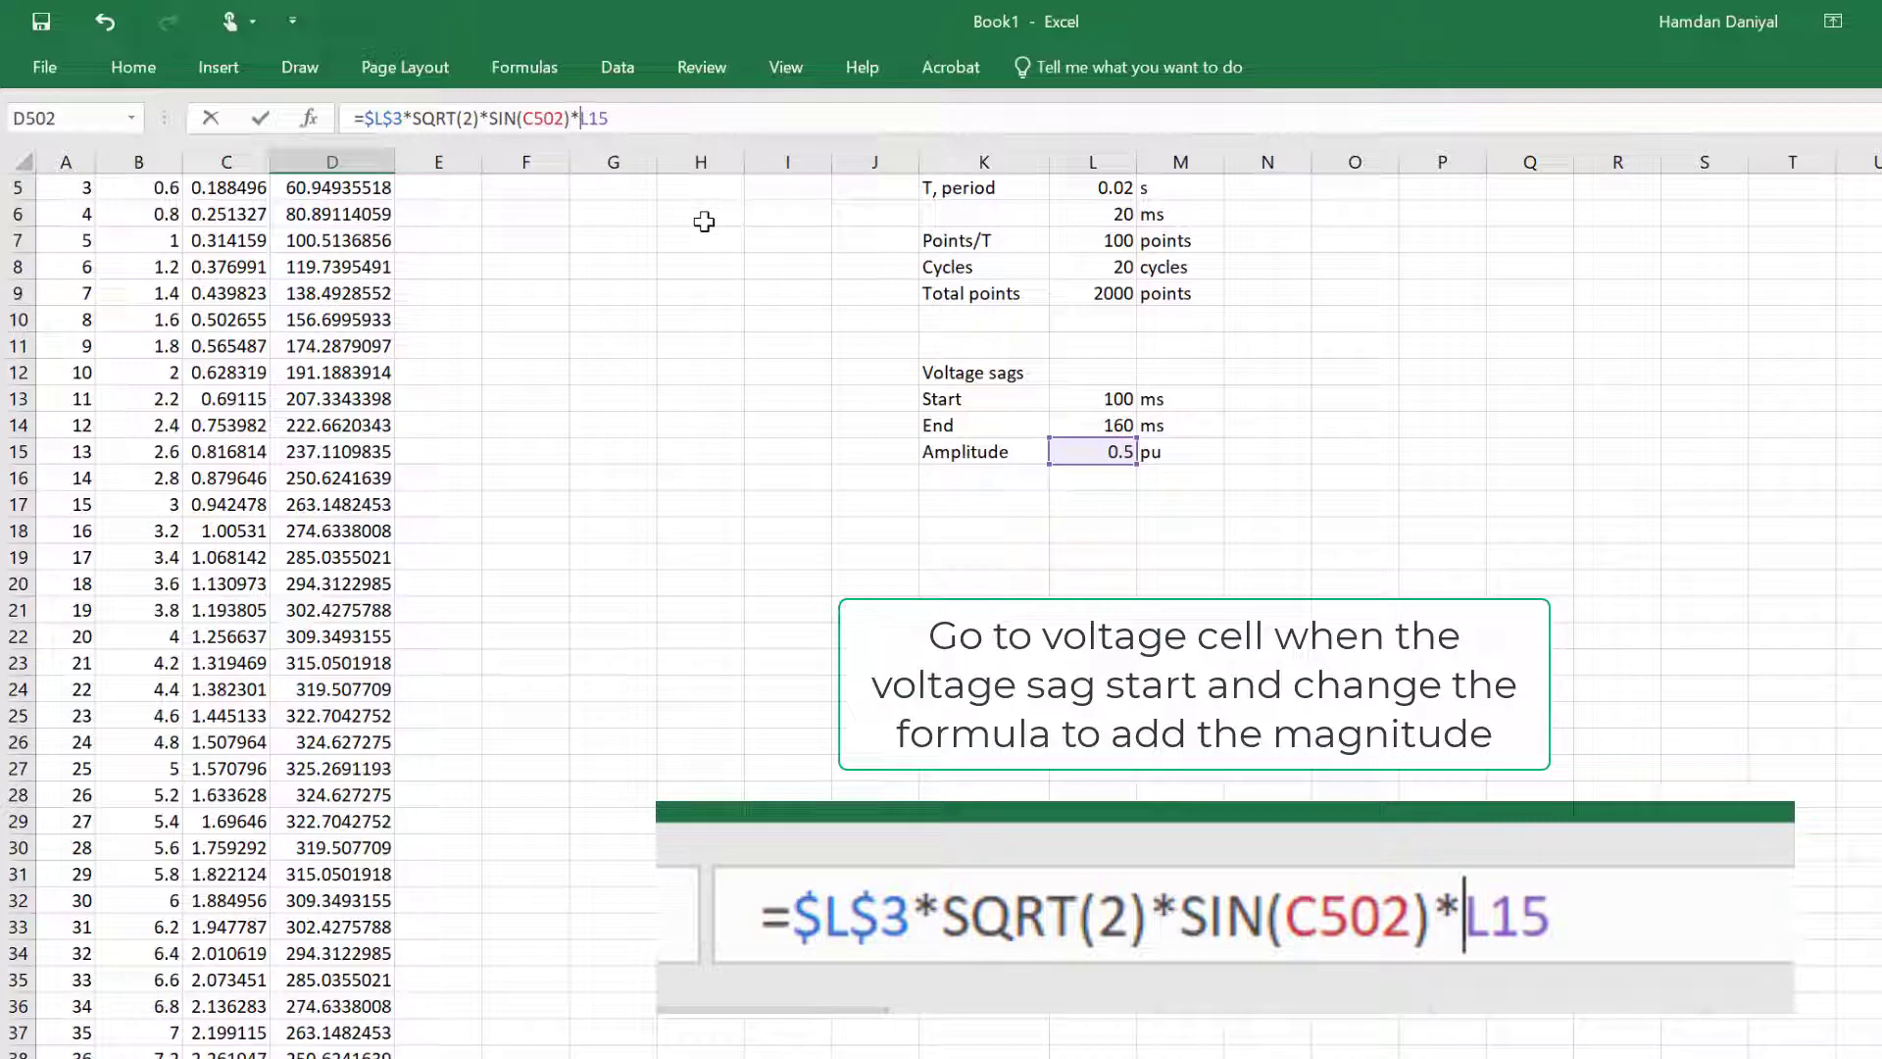
type("$")
key("Right")
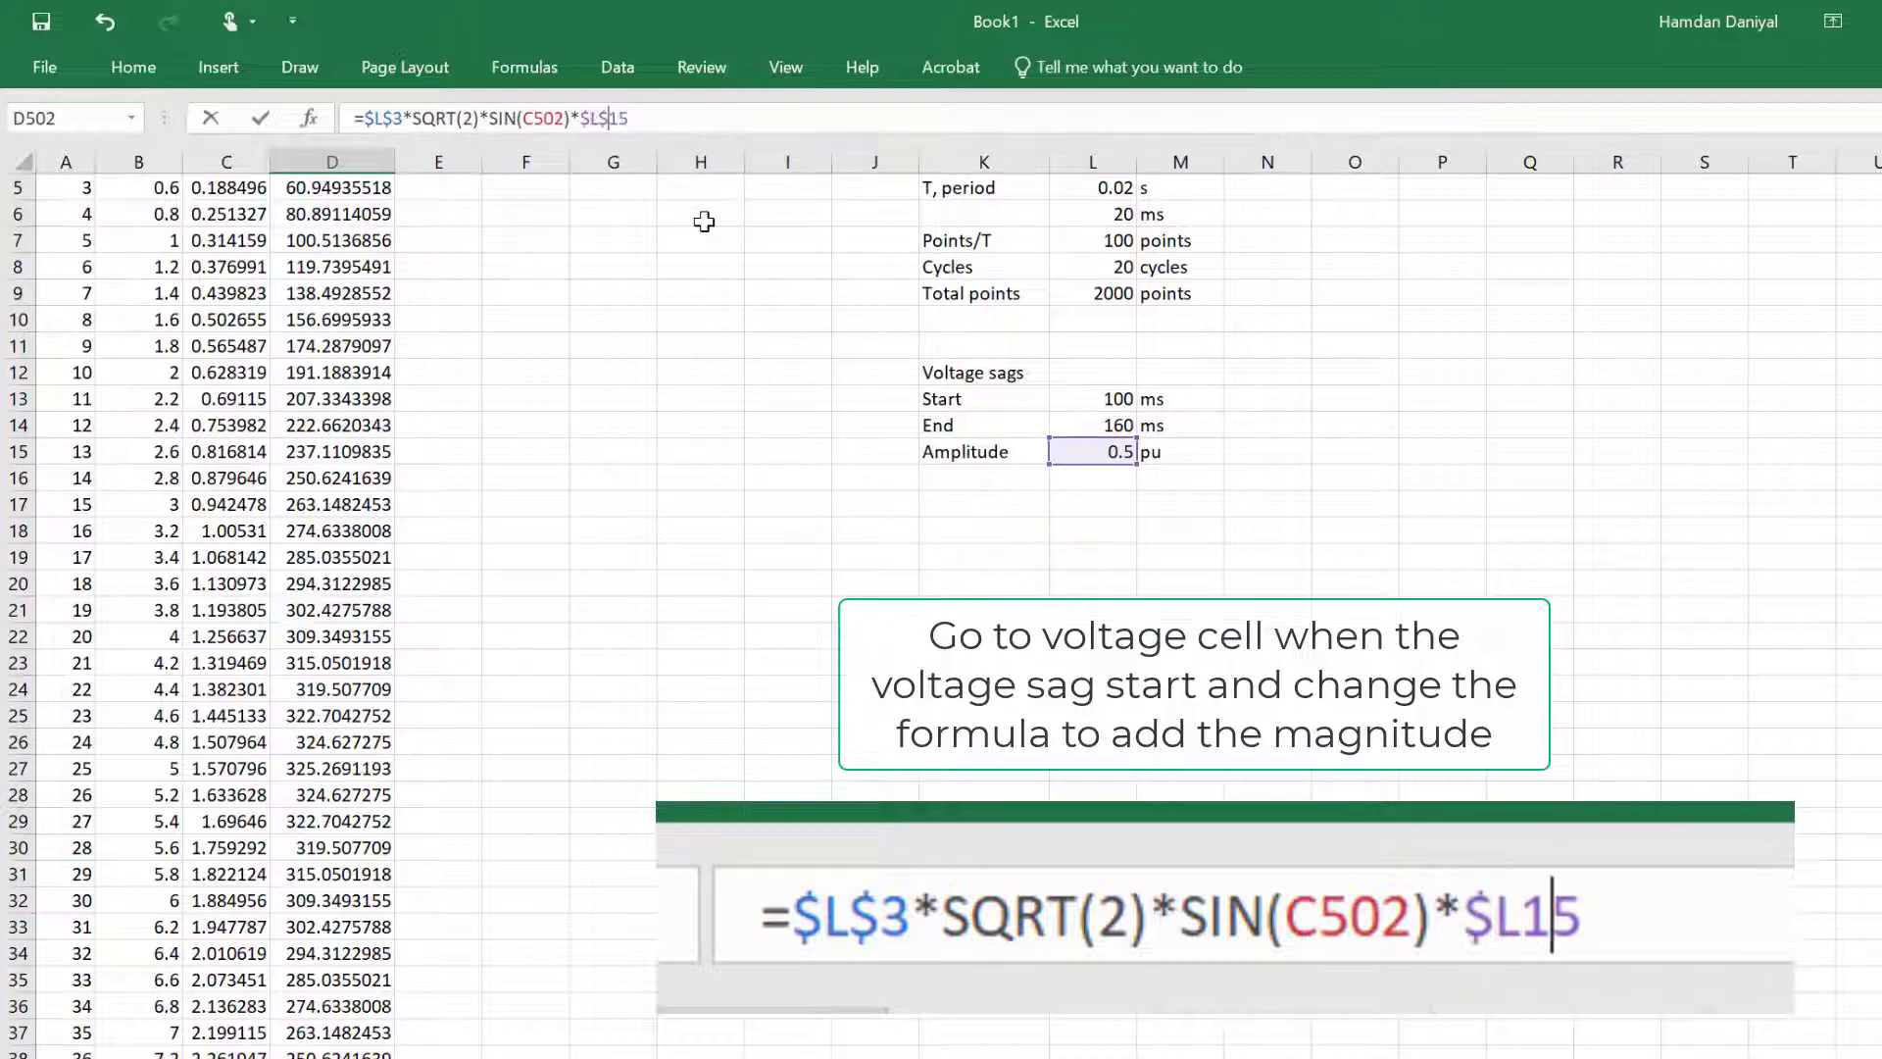
type("$")
key("Return")
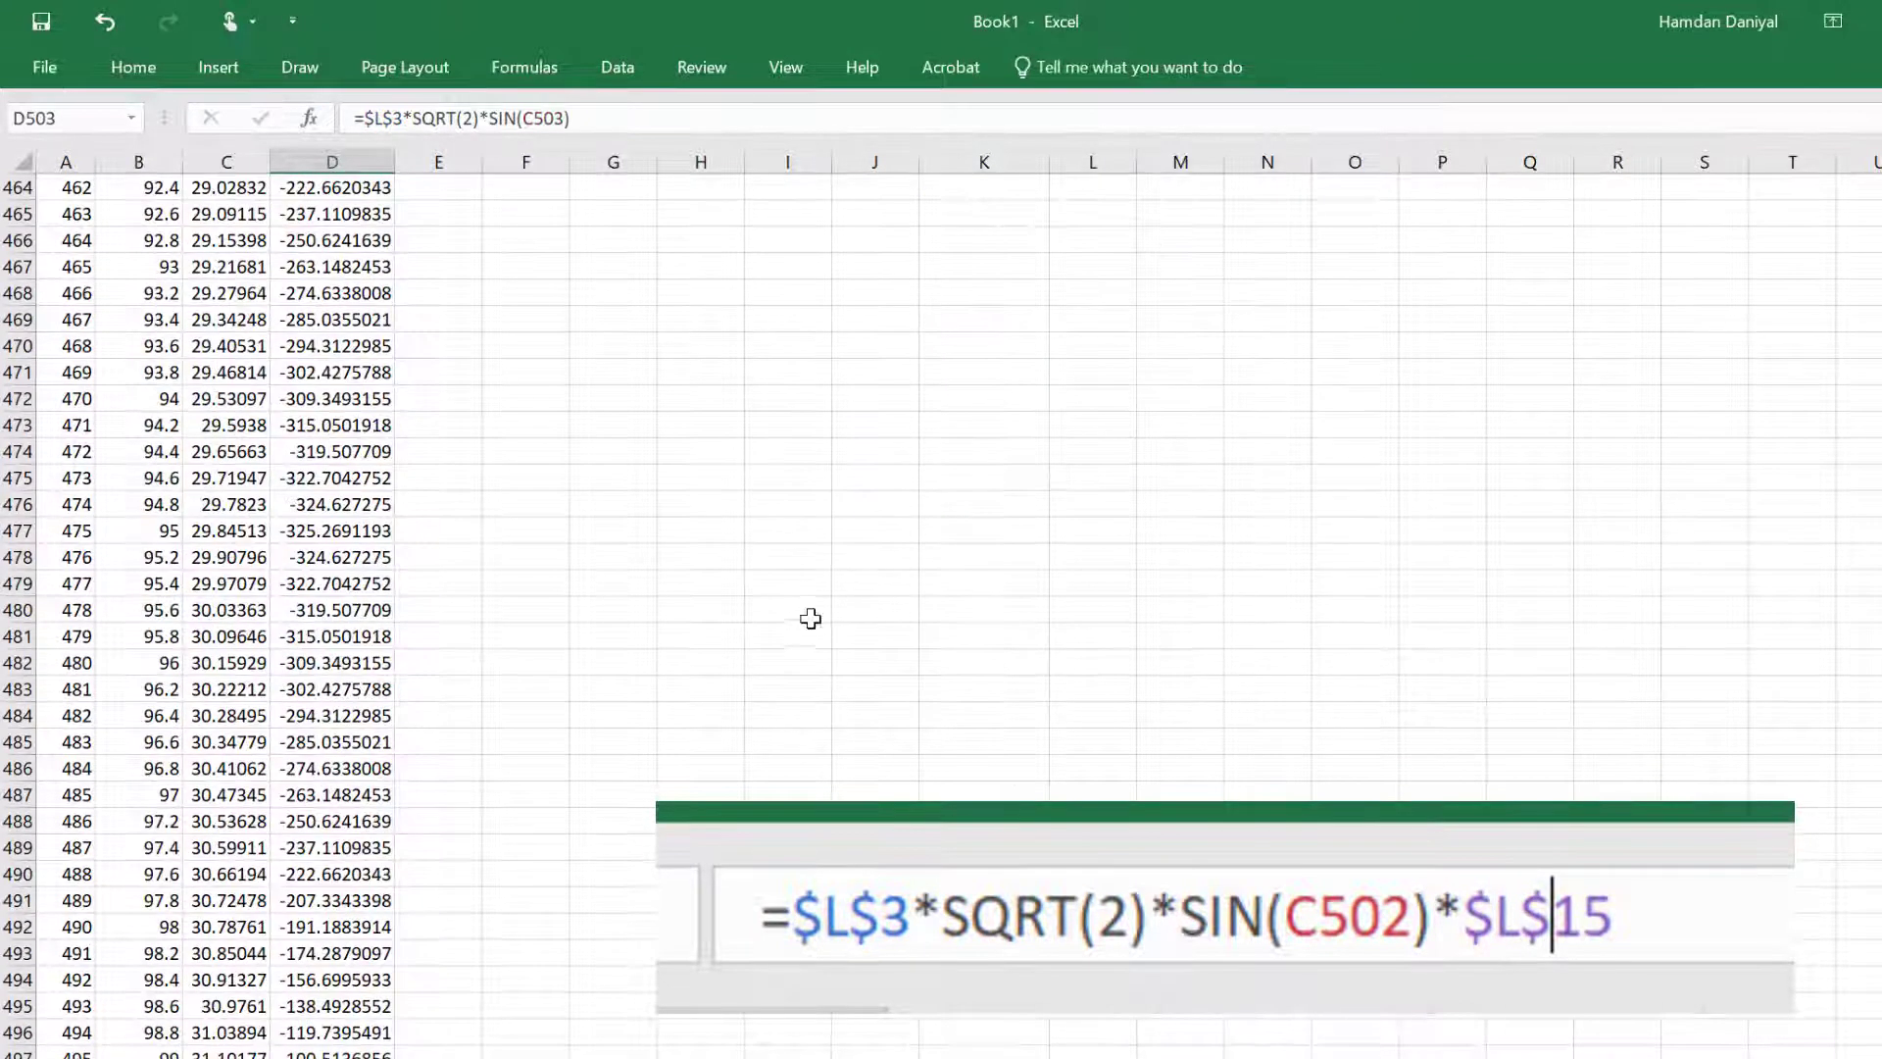
Step: Fill the sag formula from D502 down the Voltage column to D801, the last point before 160 ms
left_click(794, 635)
scroll(392, 956, "down", 4)
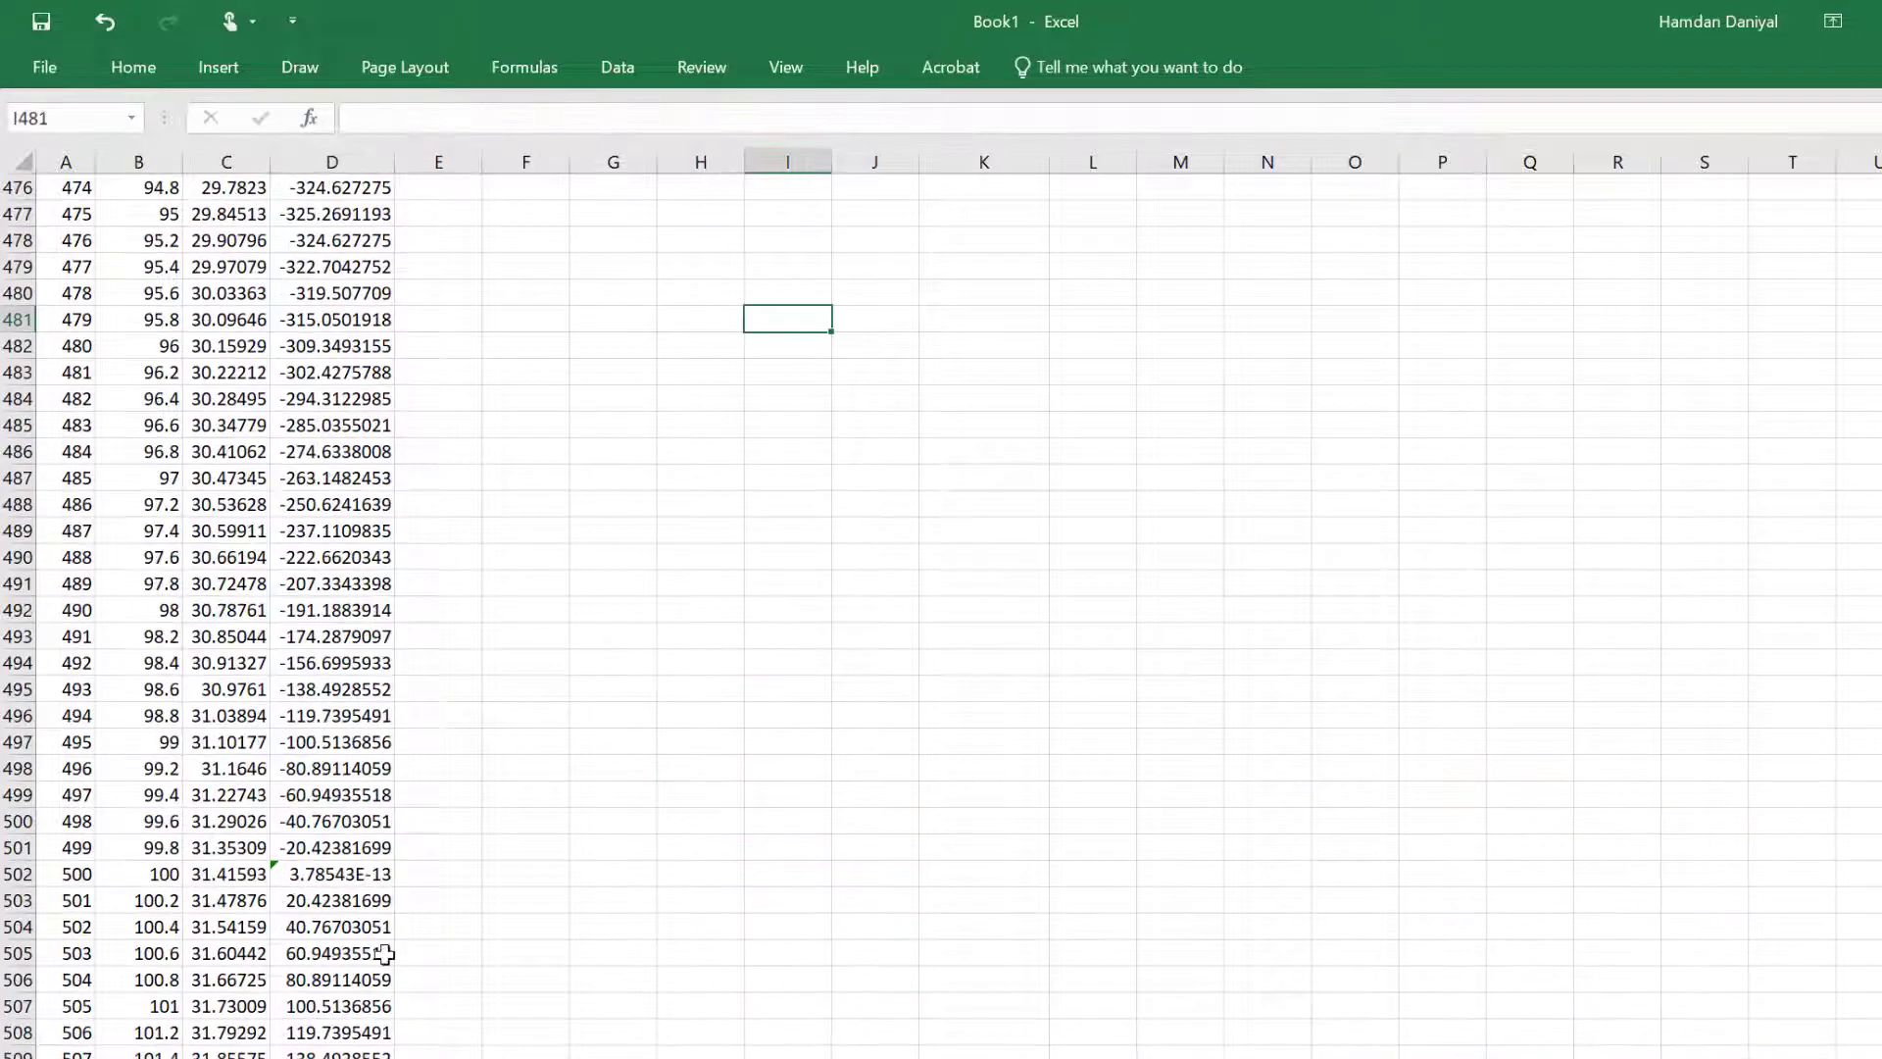
left_click(338, 874)
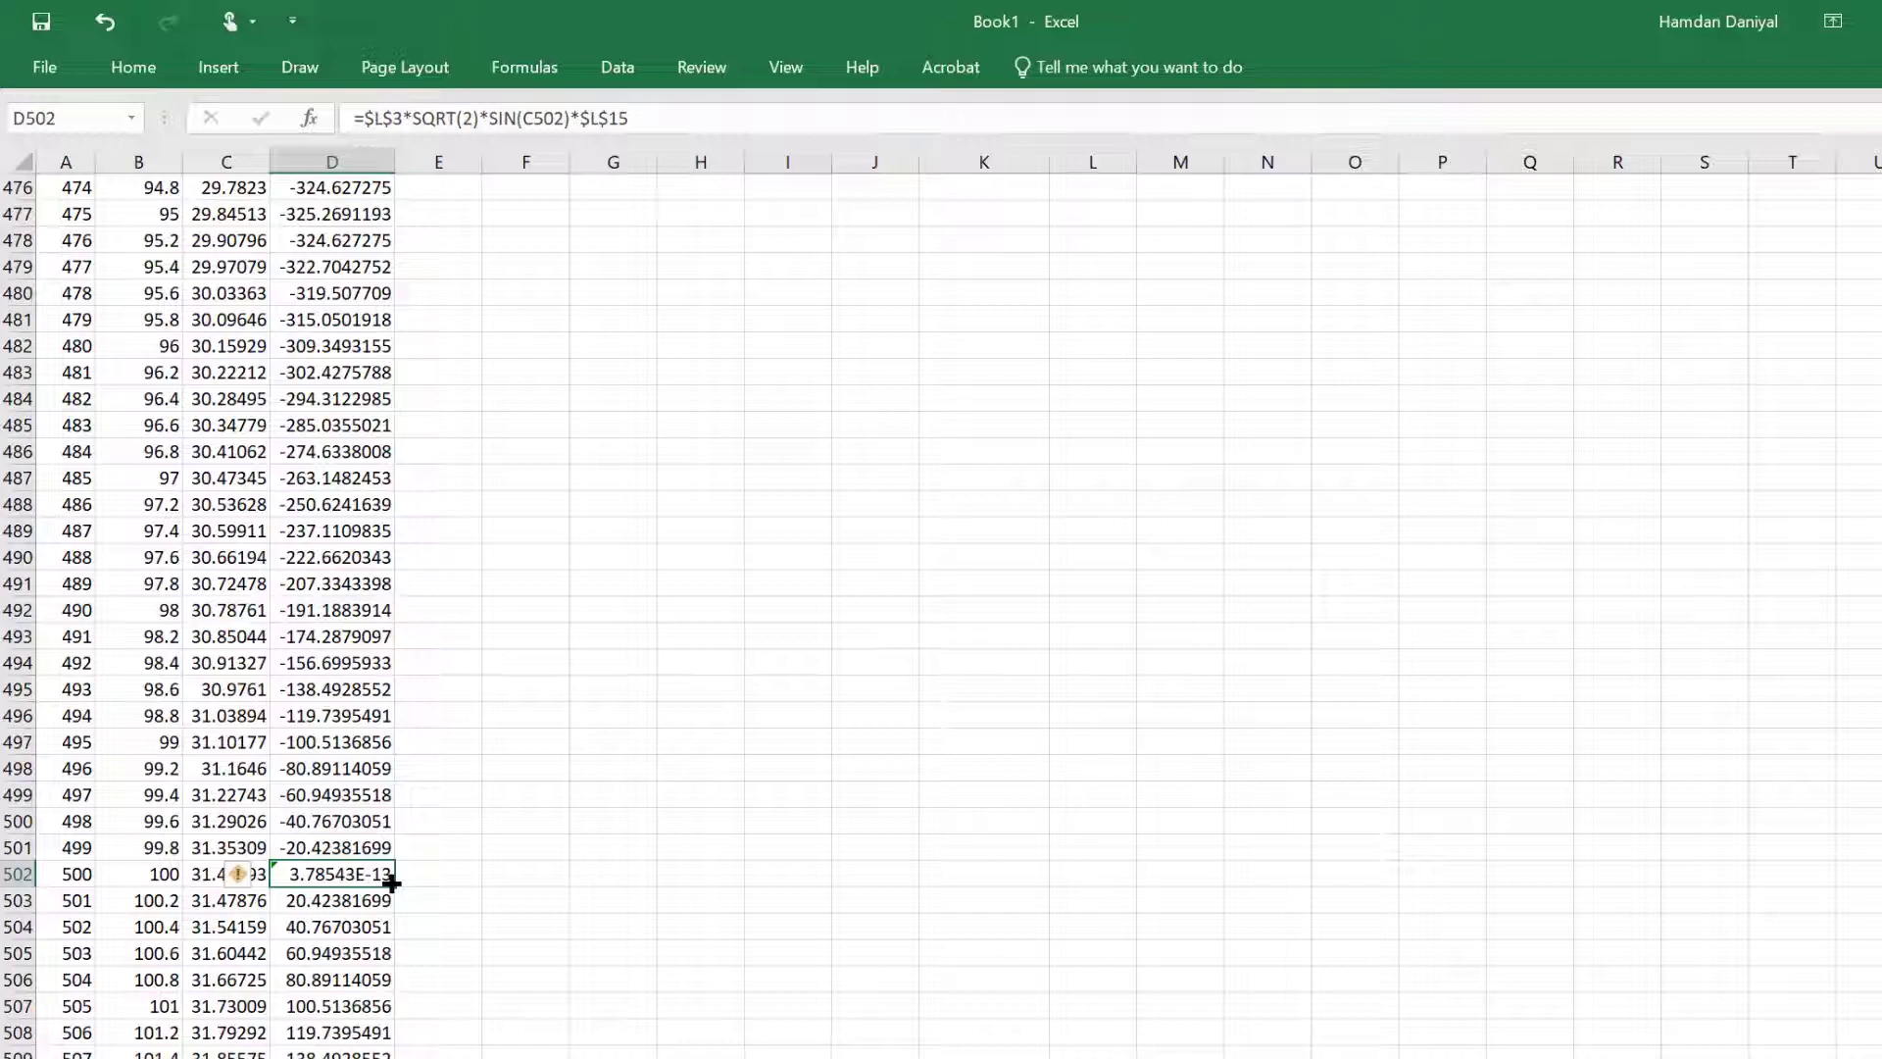
left_click_drag(392, 884, 414, 1058)
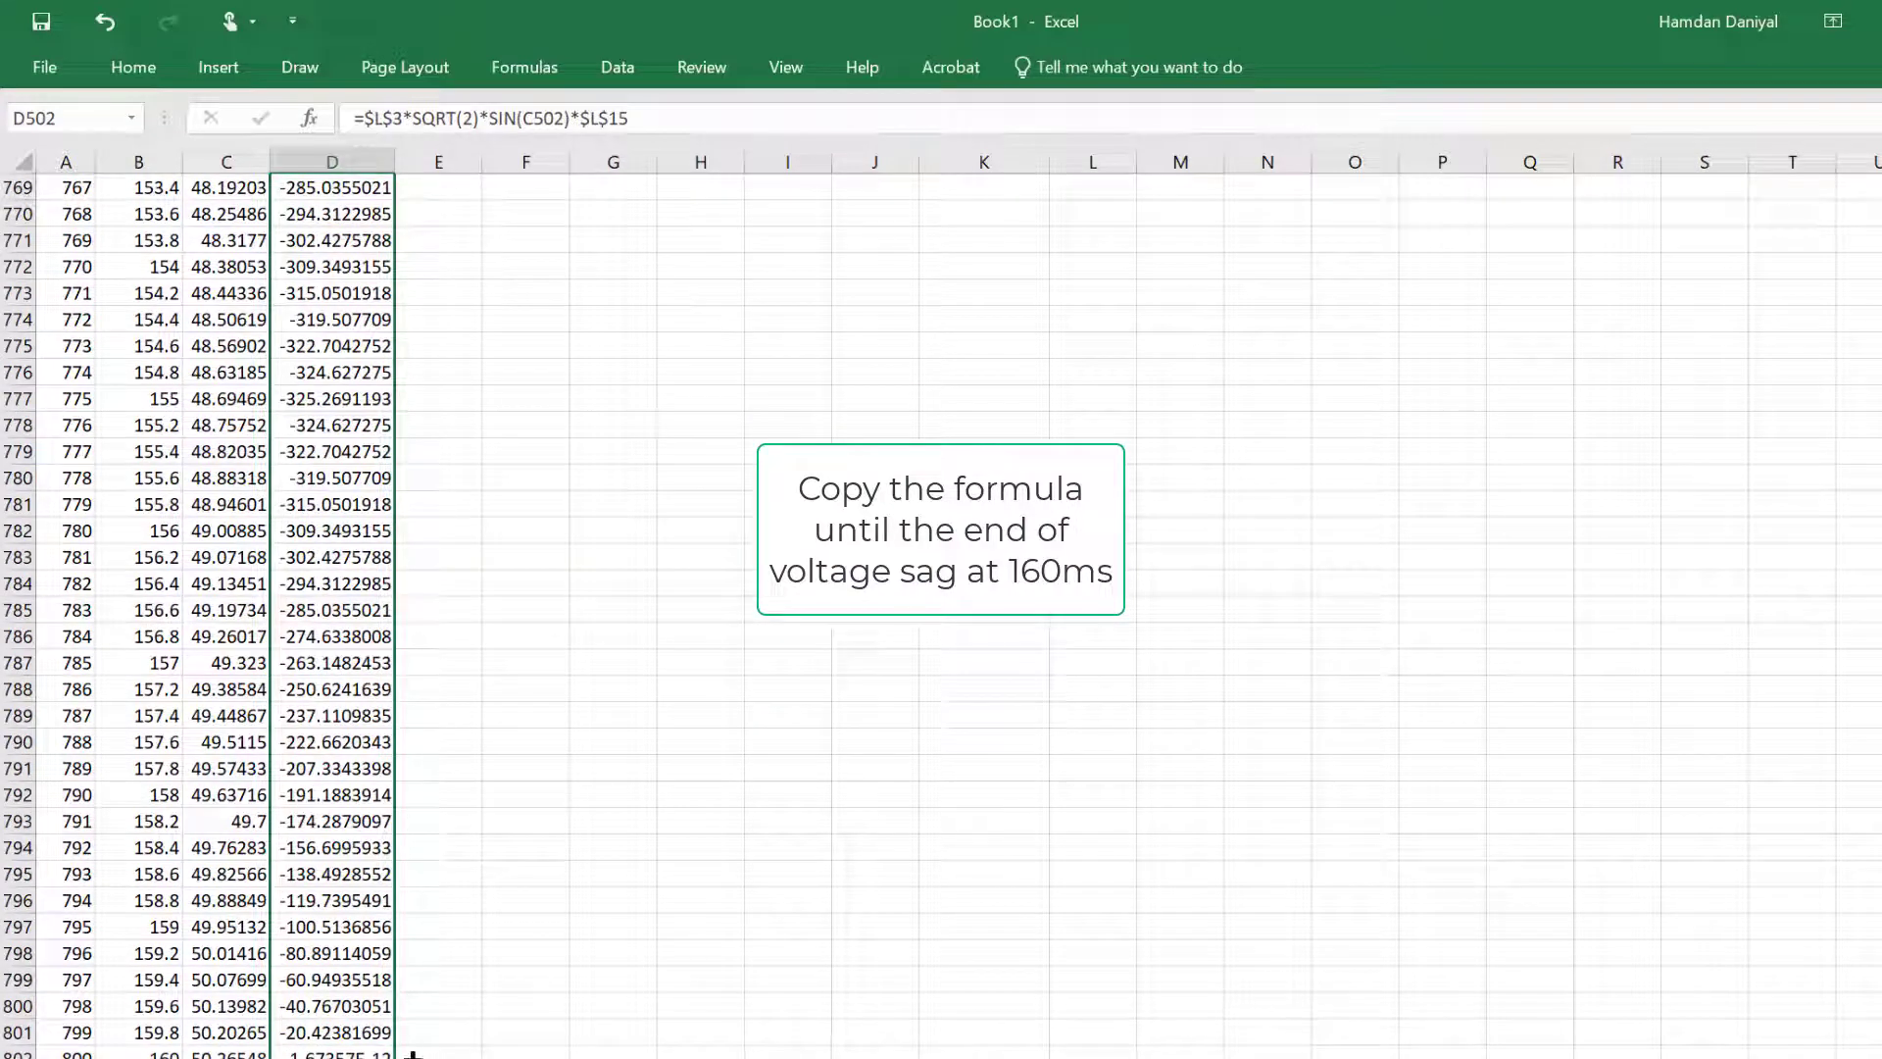
left_click_drag(414, 1055, 414, 1055)
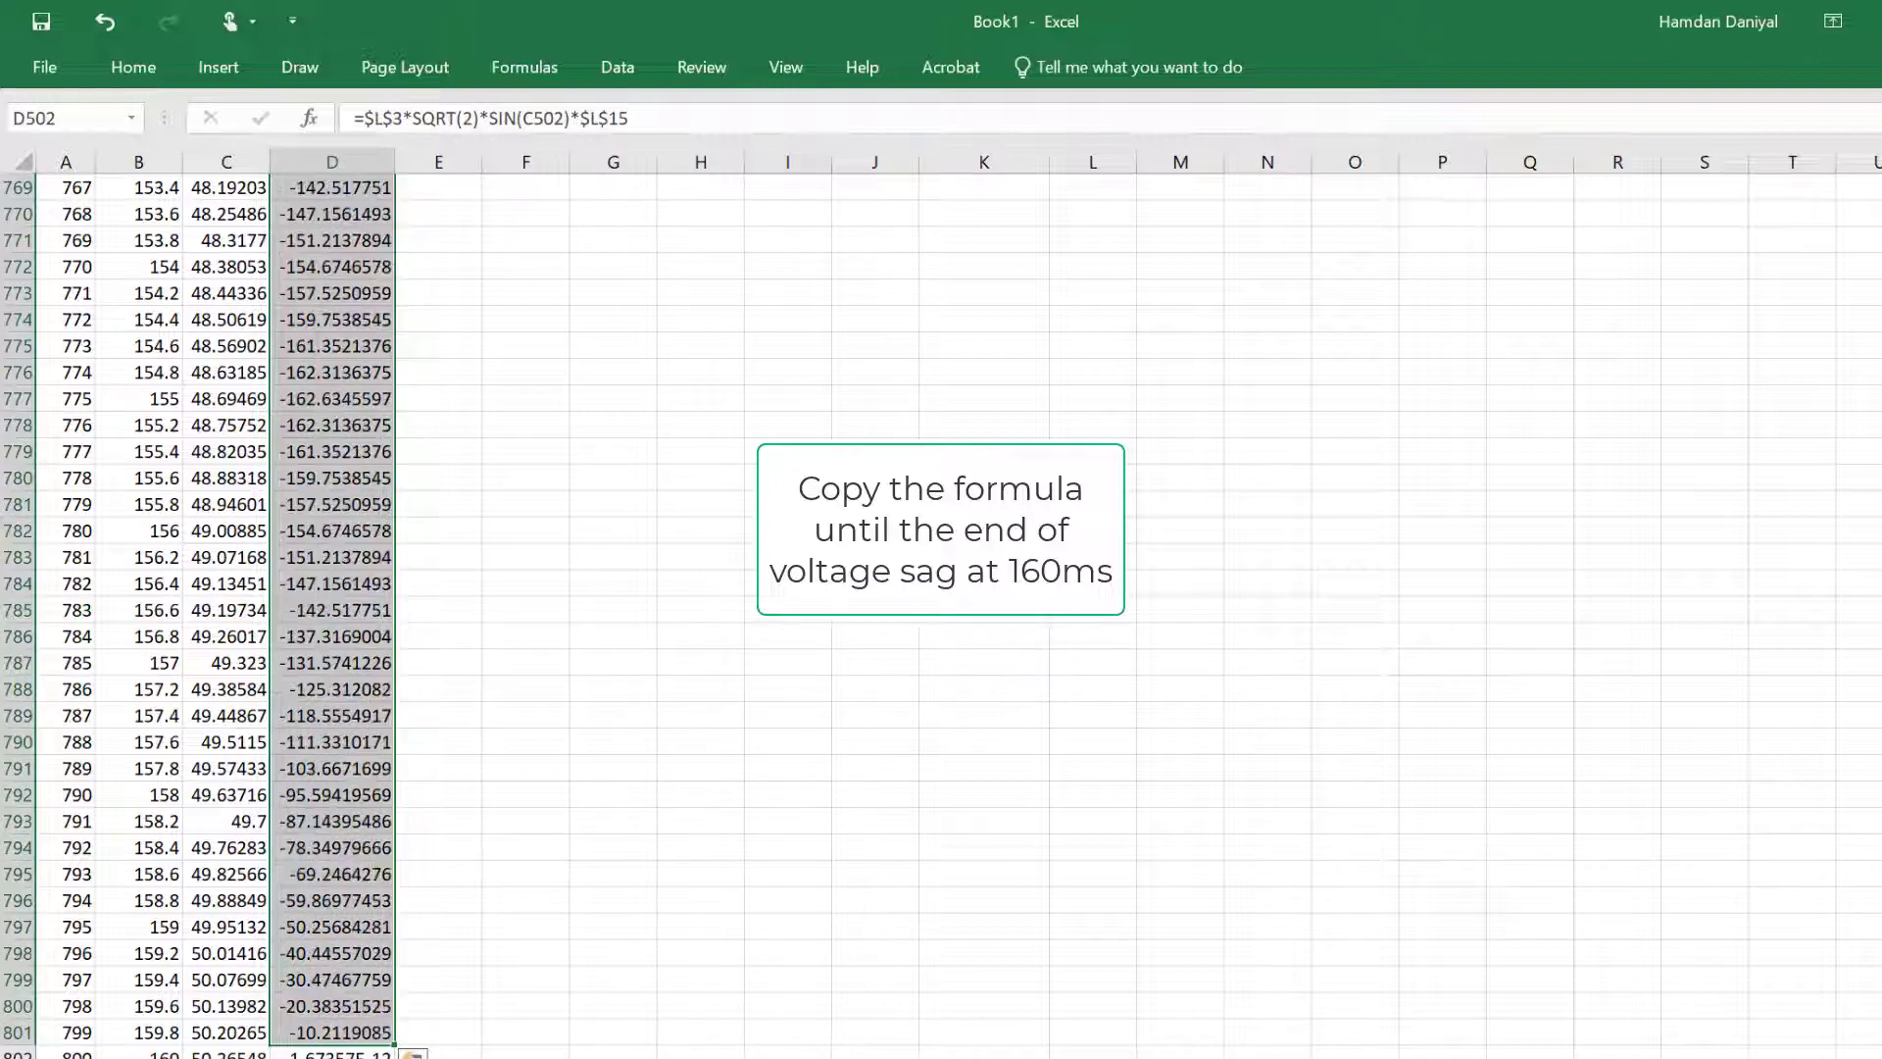
left_click(538, 938)
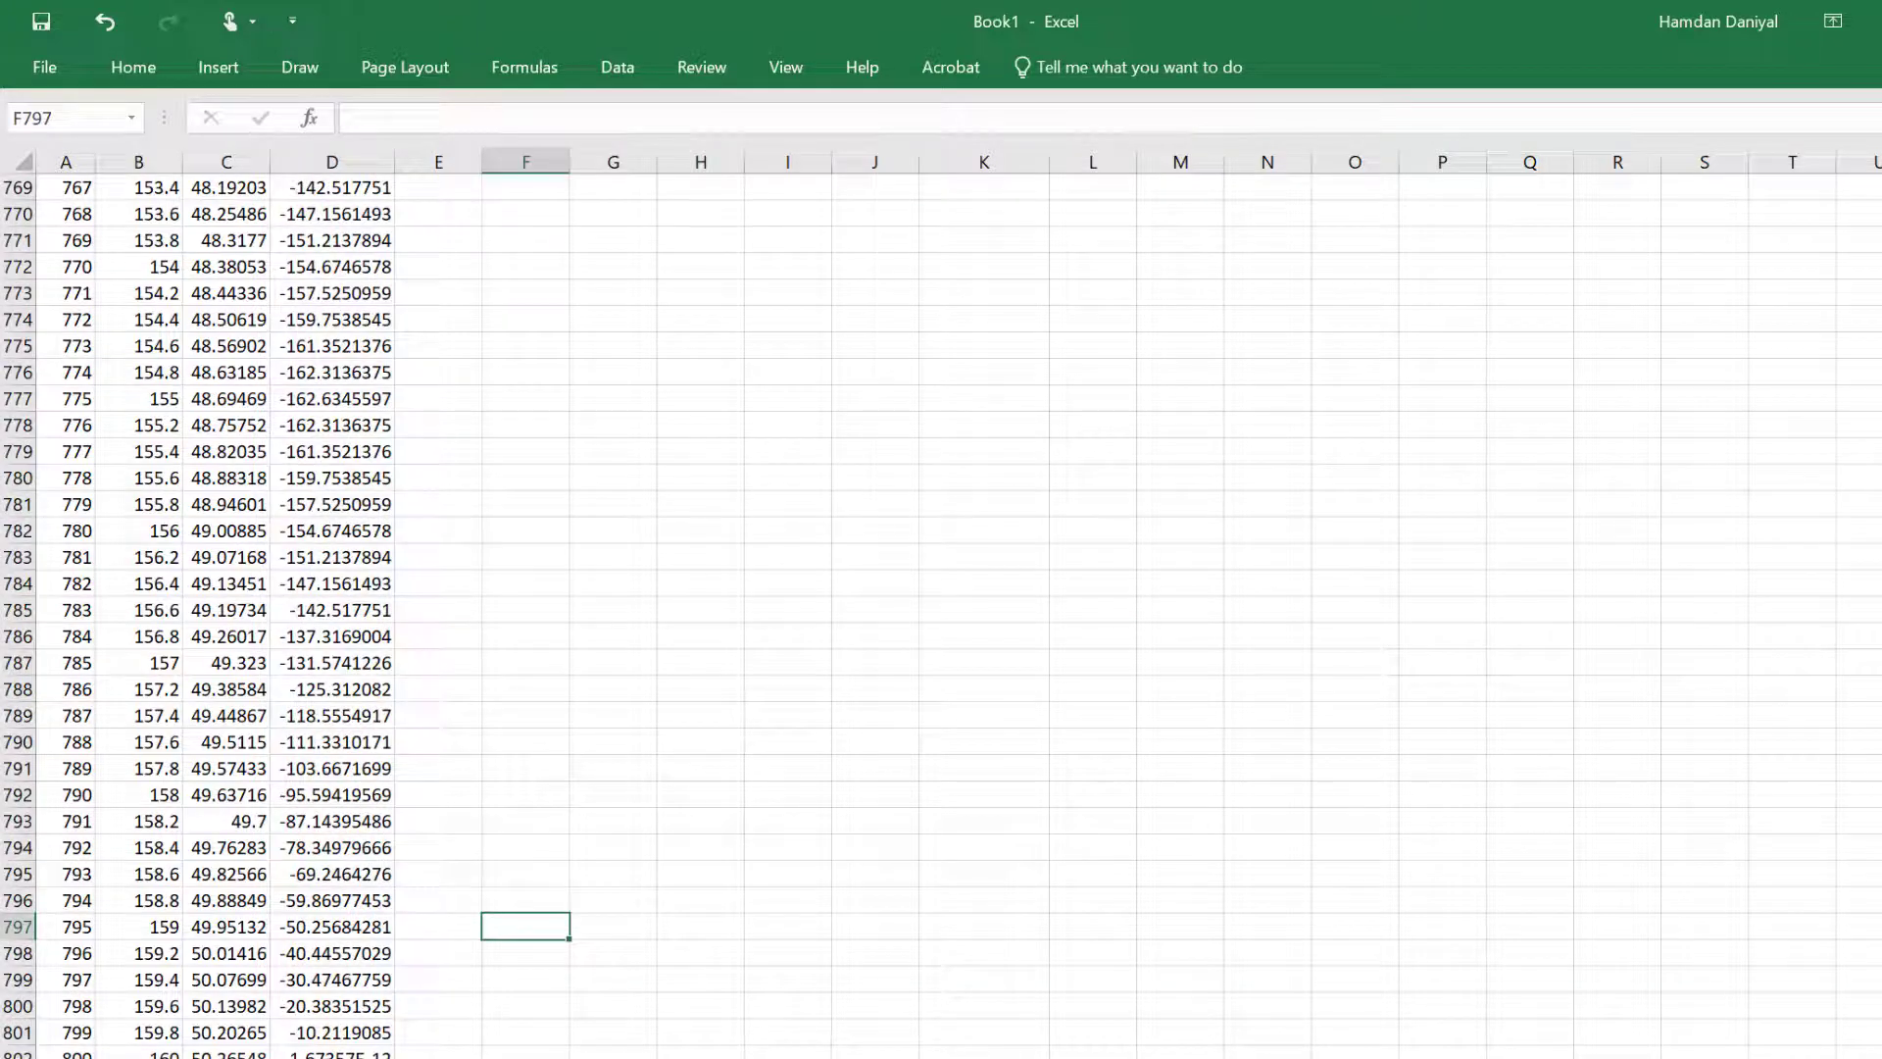
Step: Plot the Time (ms) and Voltage (V) columns as a scatter chart with smooth lines and no markers
scroll(941, 615, "up", 20)
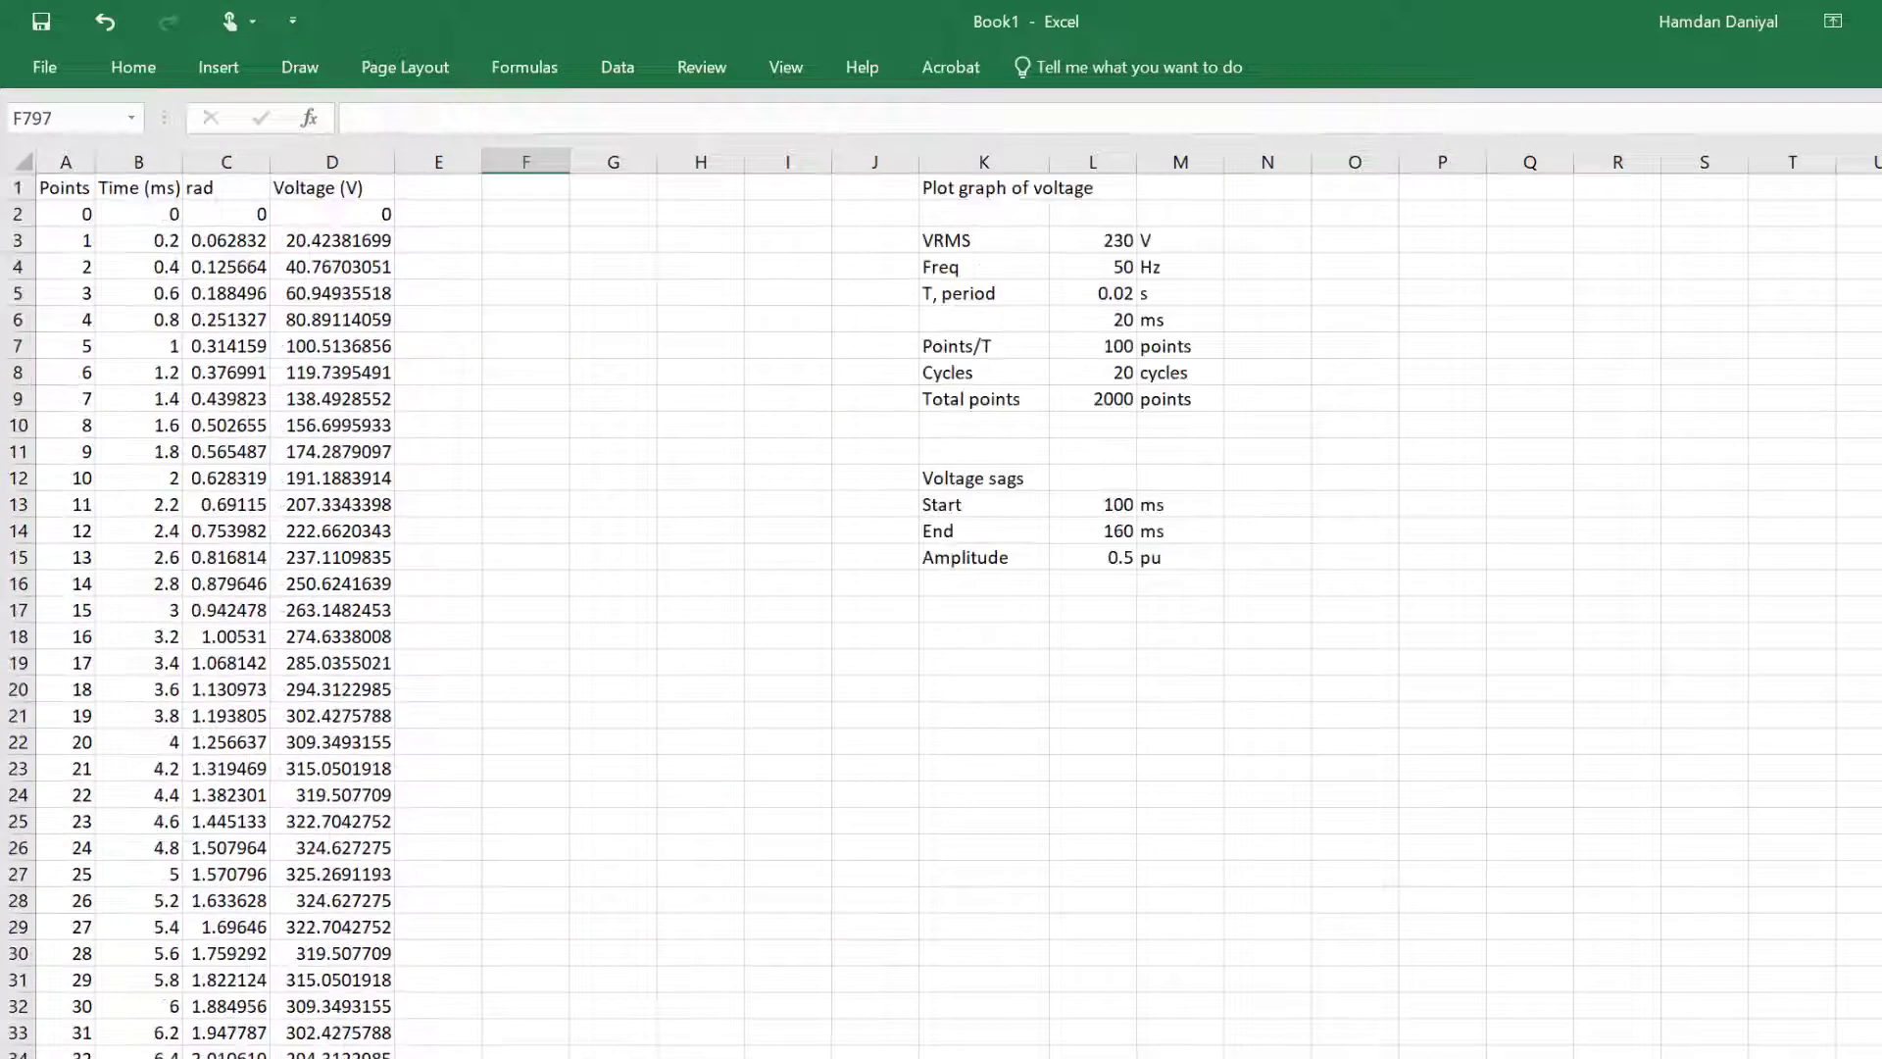
left_click(350, 161)
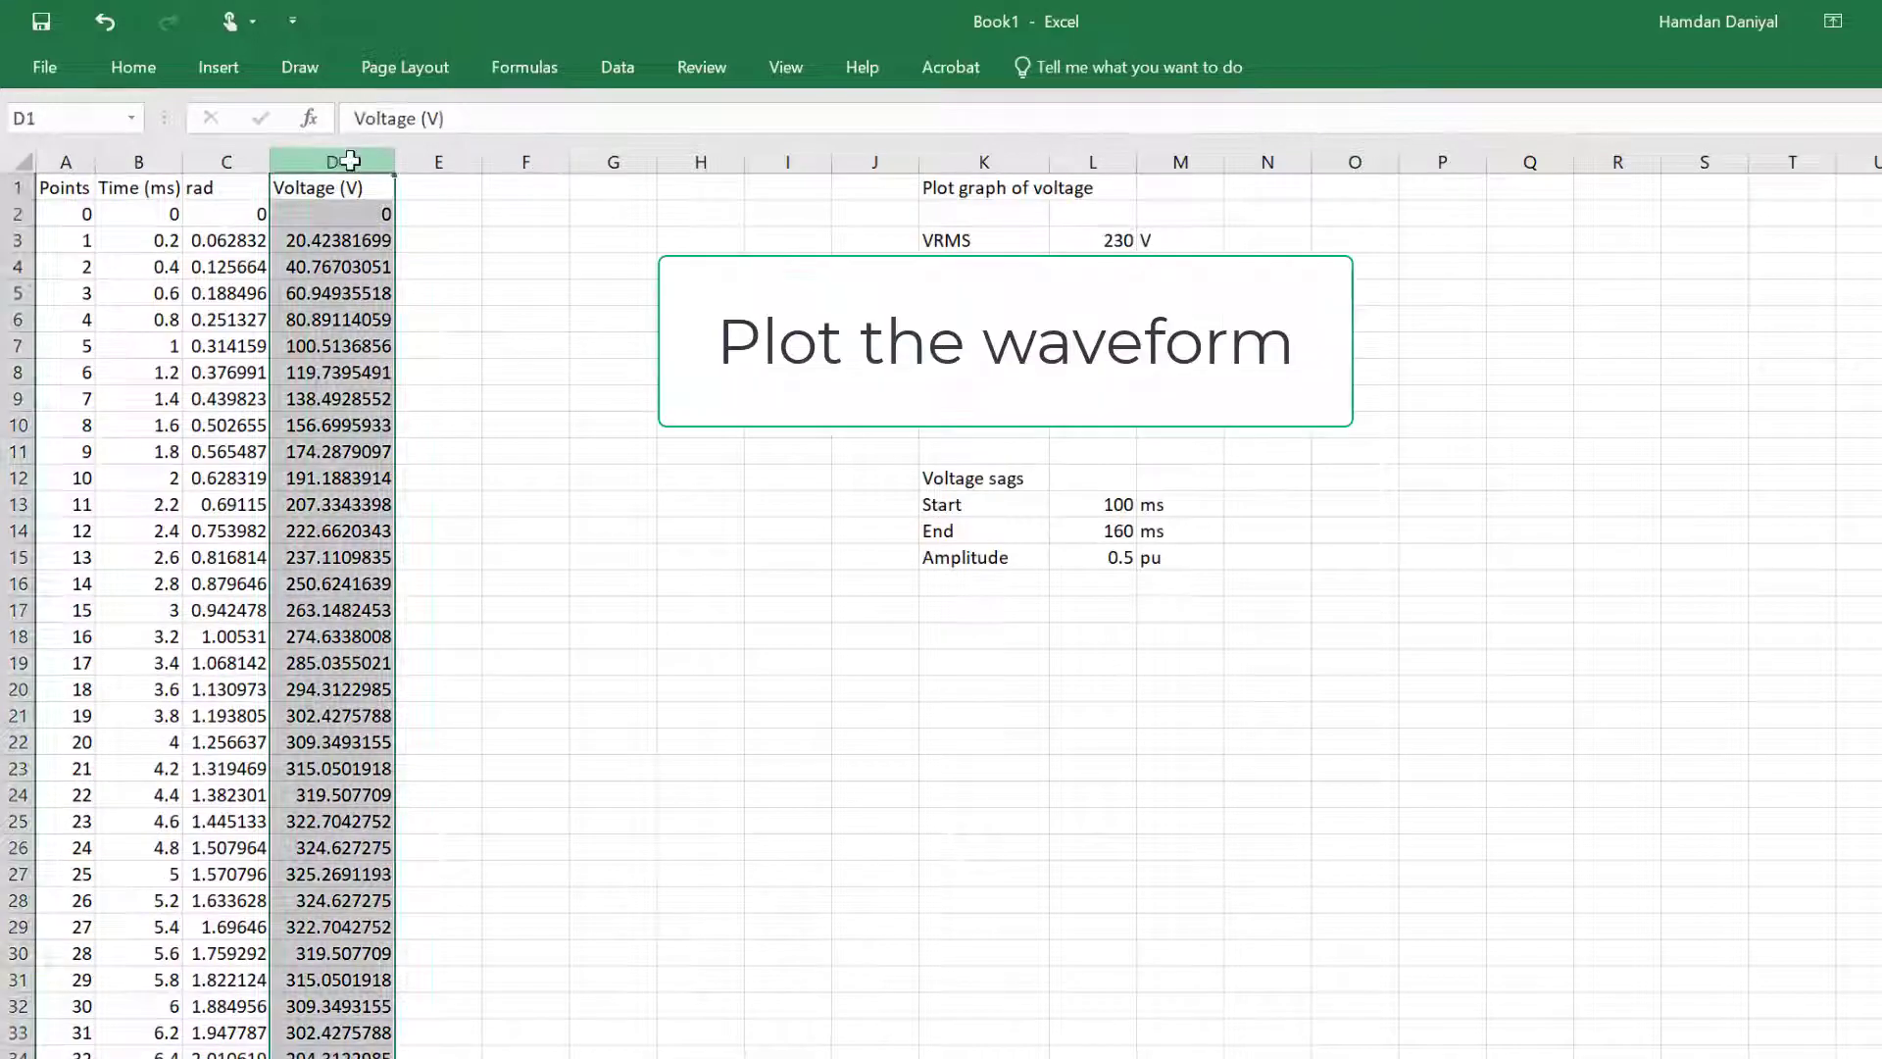
left_click(138, 160, "ctrl")
left_click(220, 73)
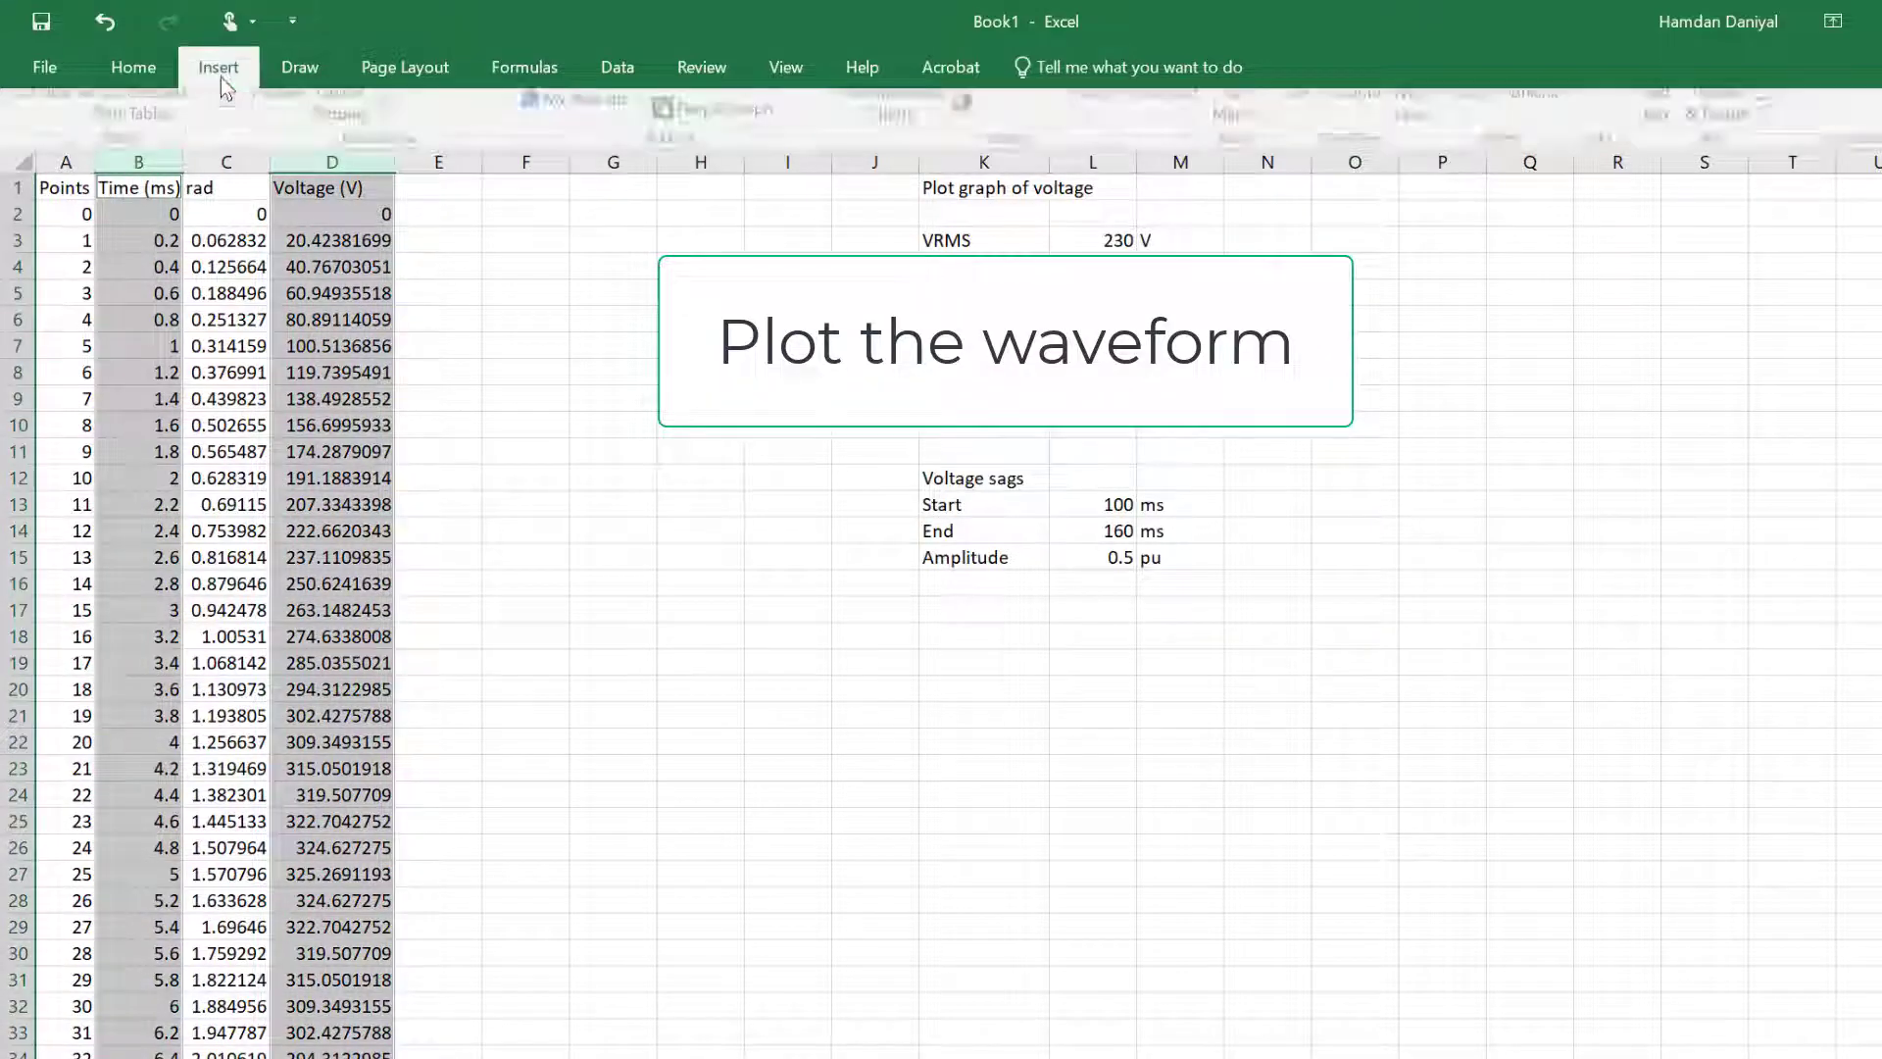
left_click(1012, 133)
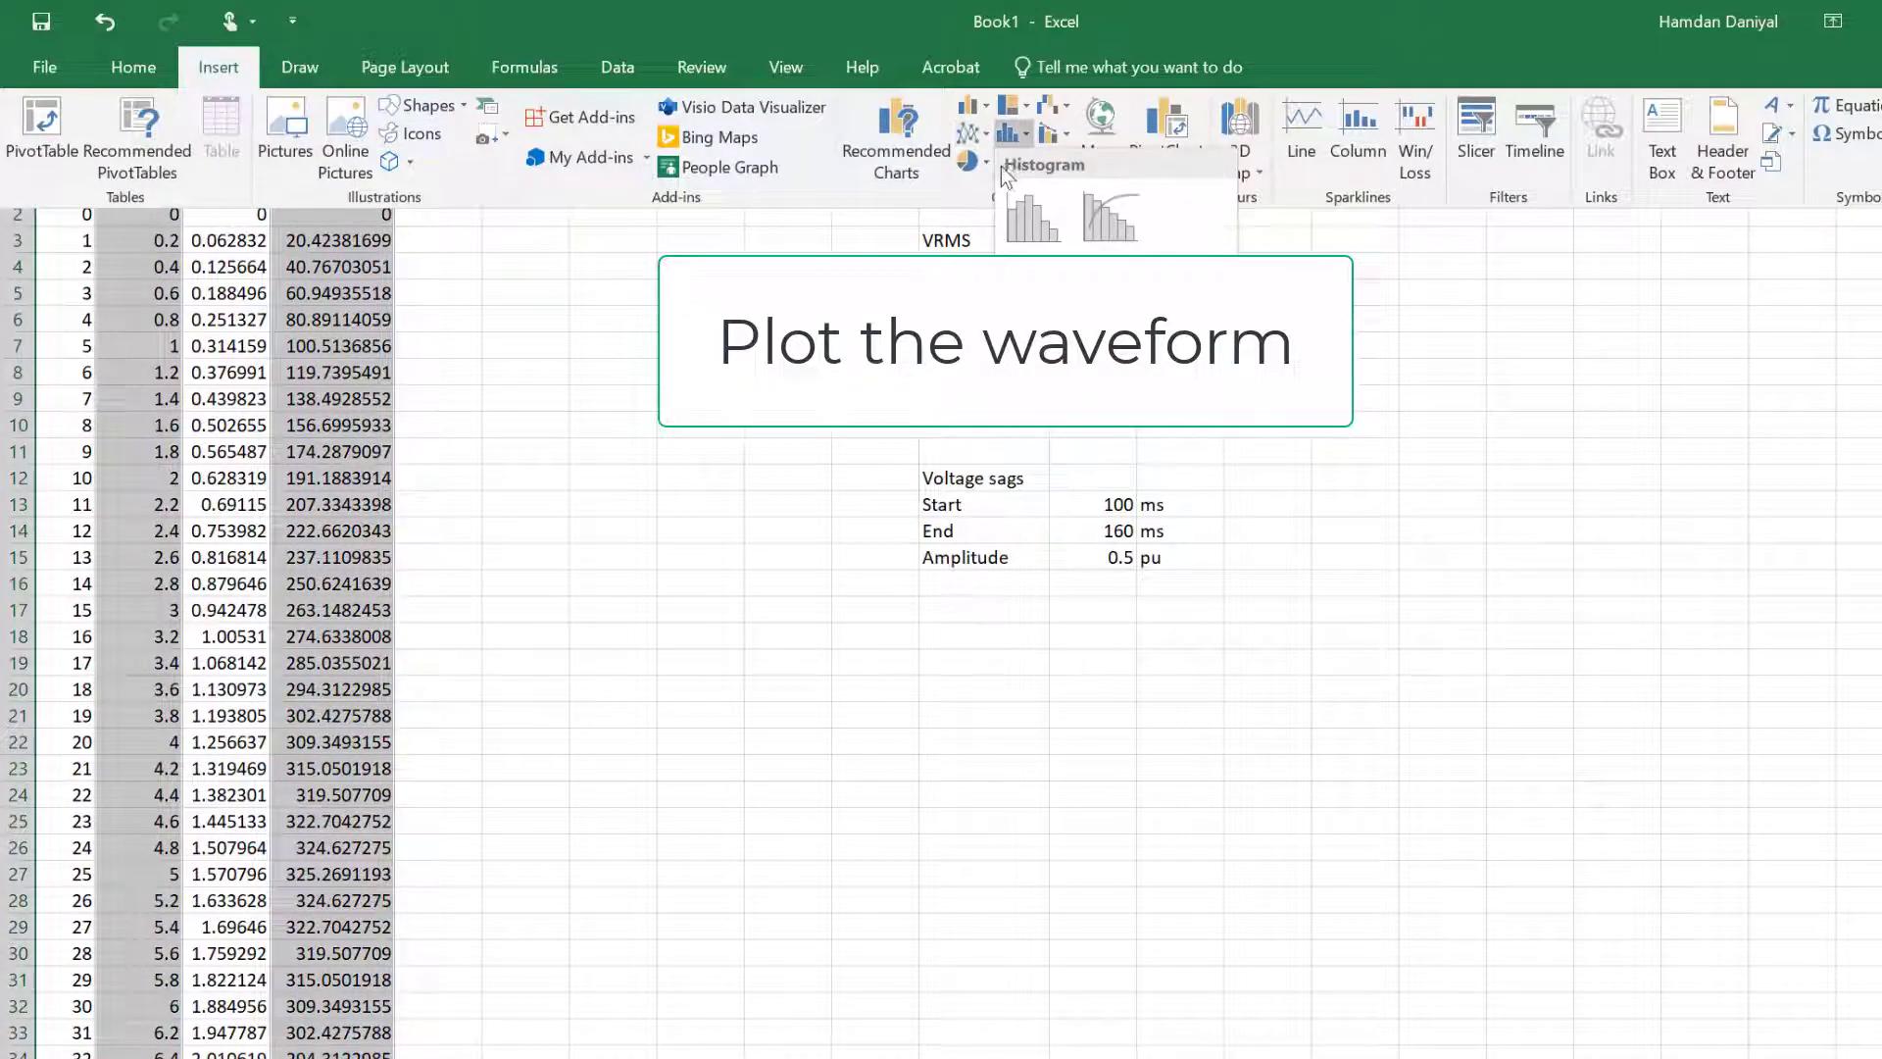
left_click(987, 164)
left_click(1015, 162)
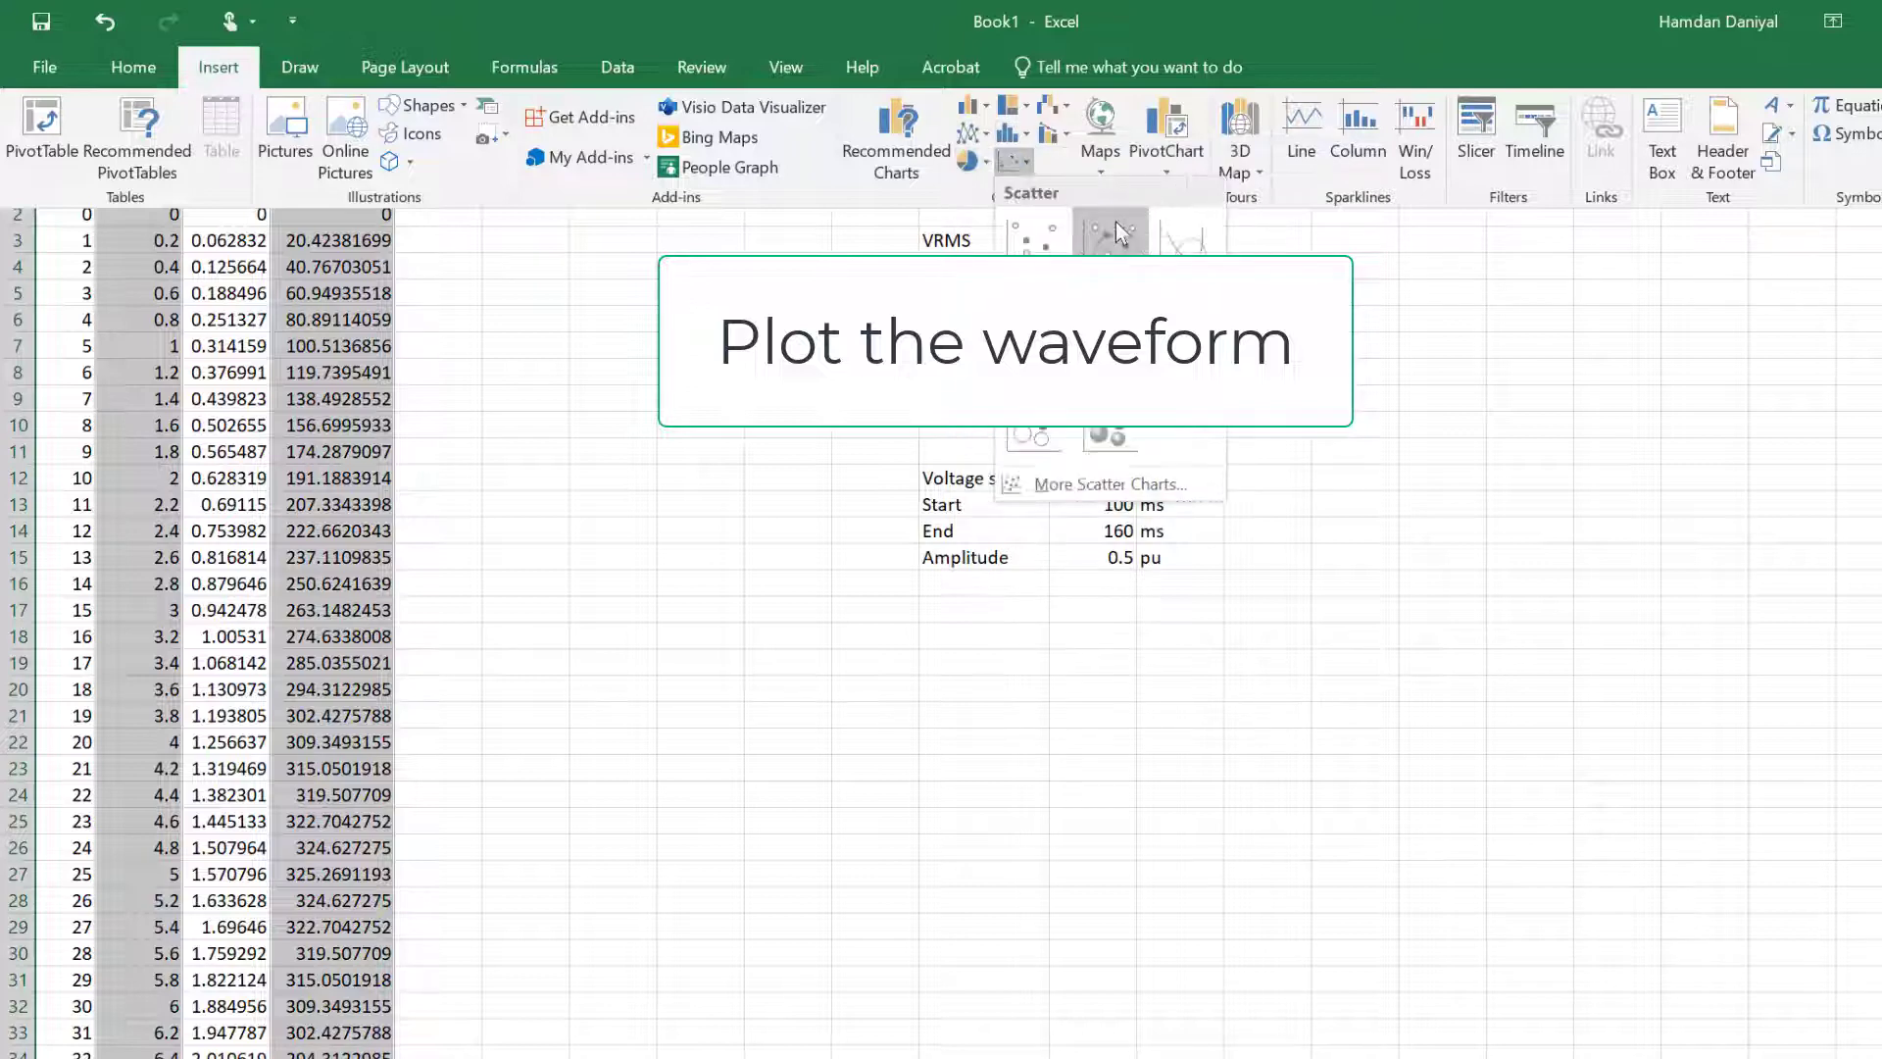
left_click(1188, 250)
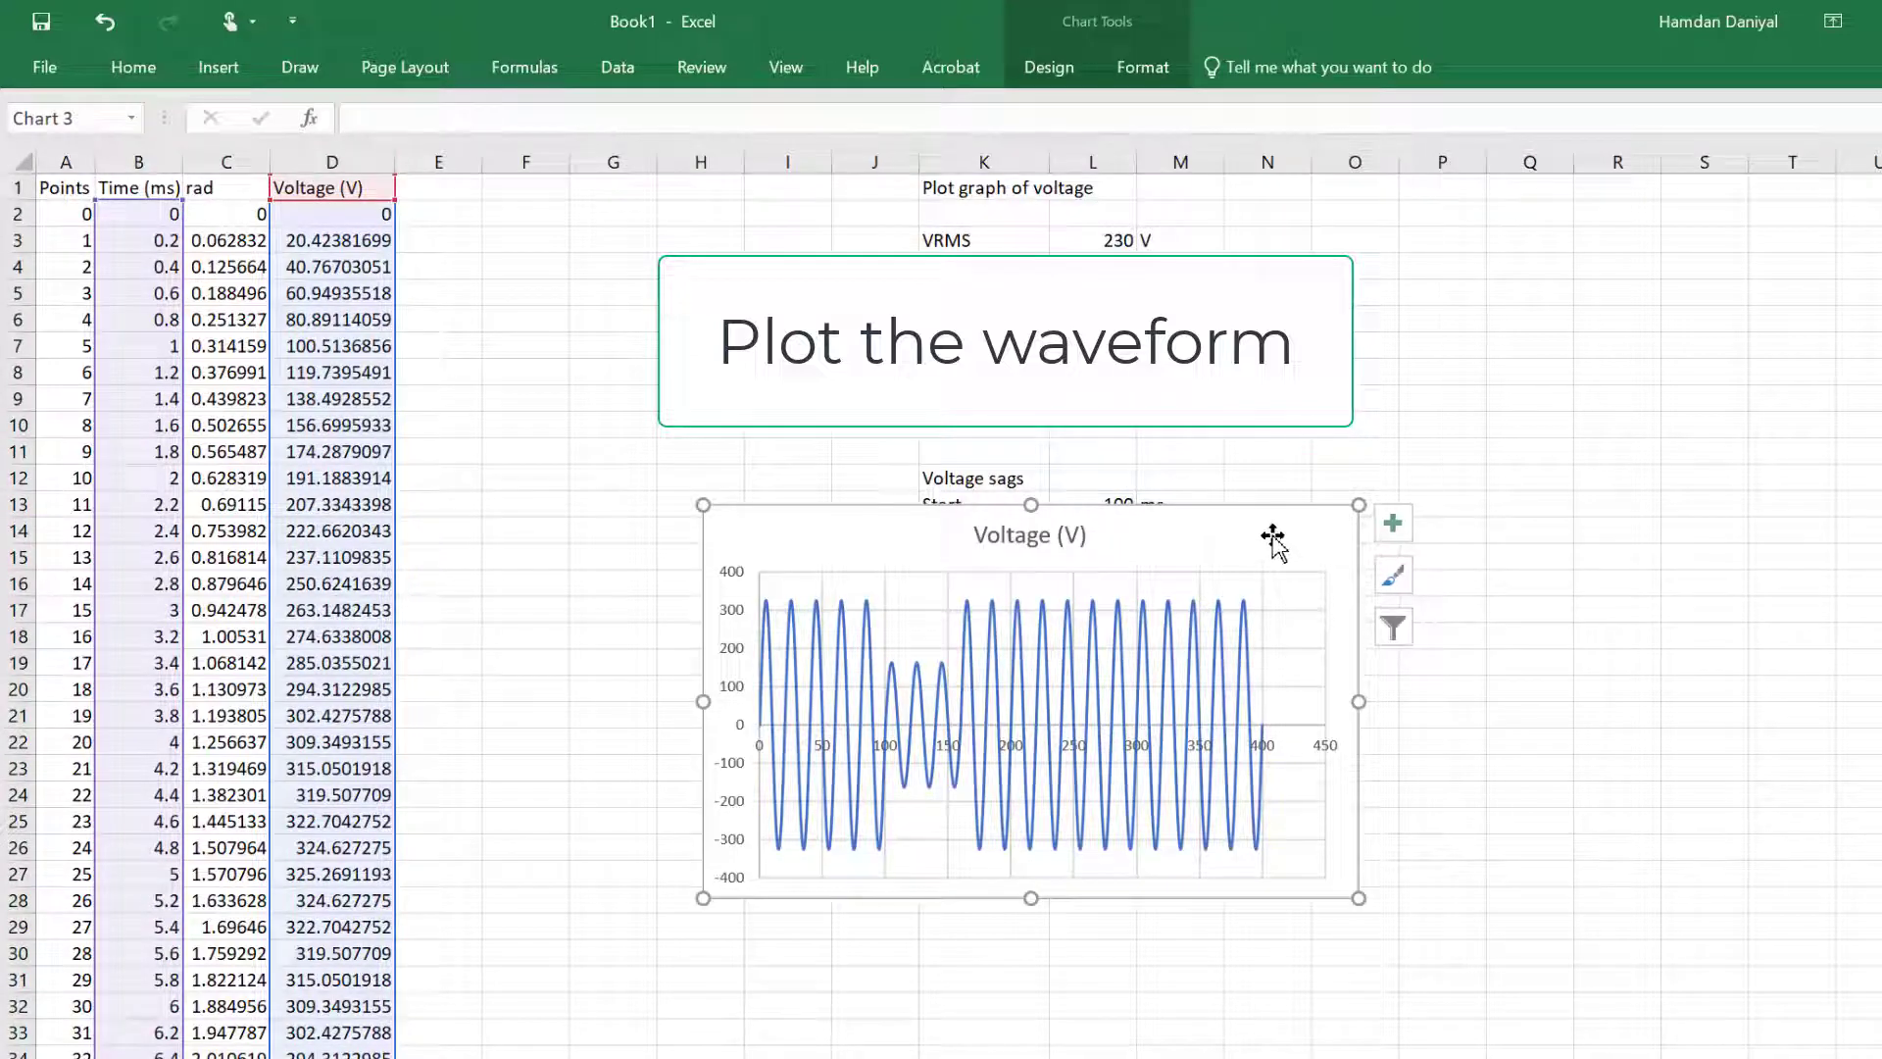
Step: Move the voltage chart below the sag parameters to about row 19 and widen it to about column T
left_click_drag(1279, 557, 1317, 707)
left_click_drag(1396, 852, 1798, 852)
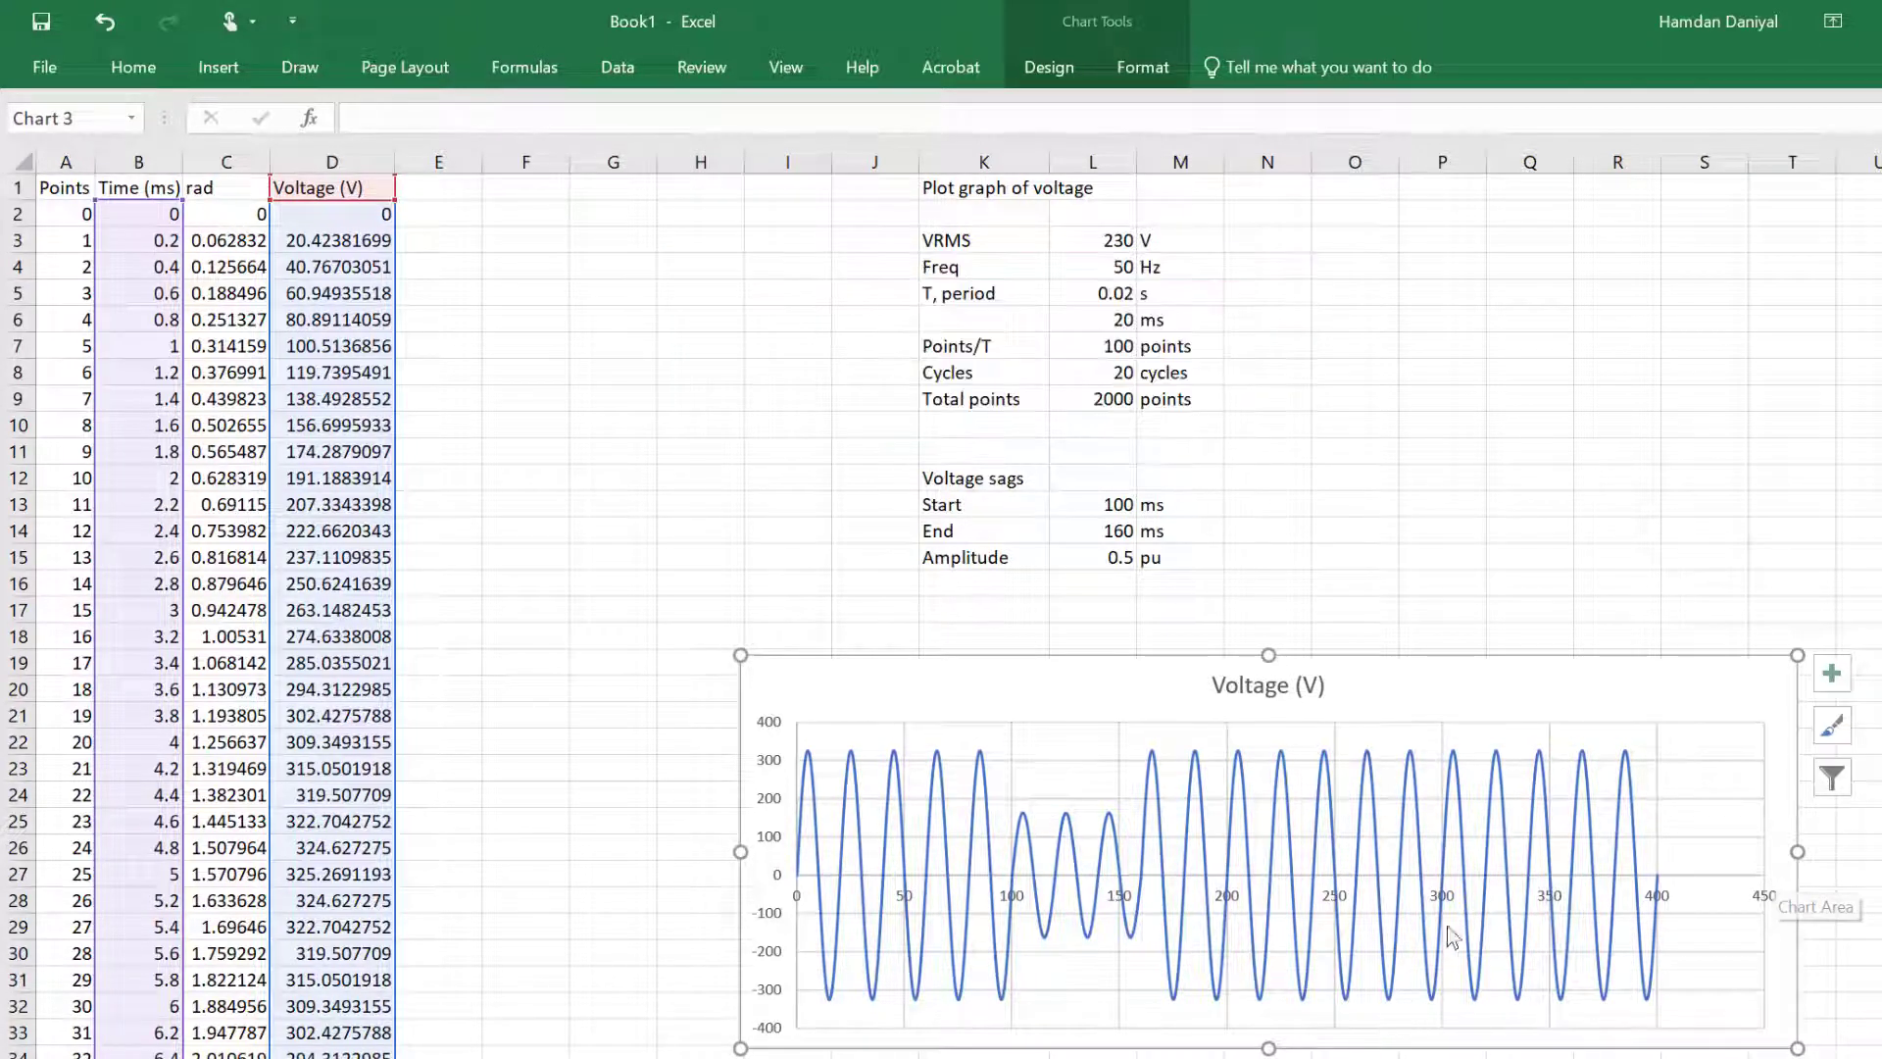
Step: Set the voltage sag End time in L14 to 300 ms
left_click(1106, 529)
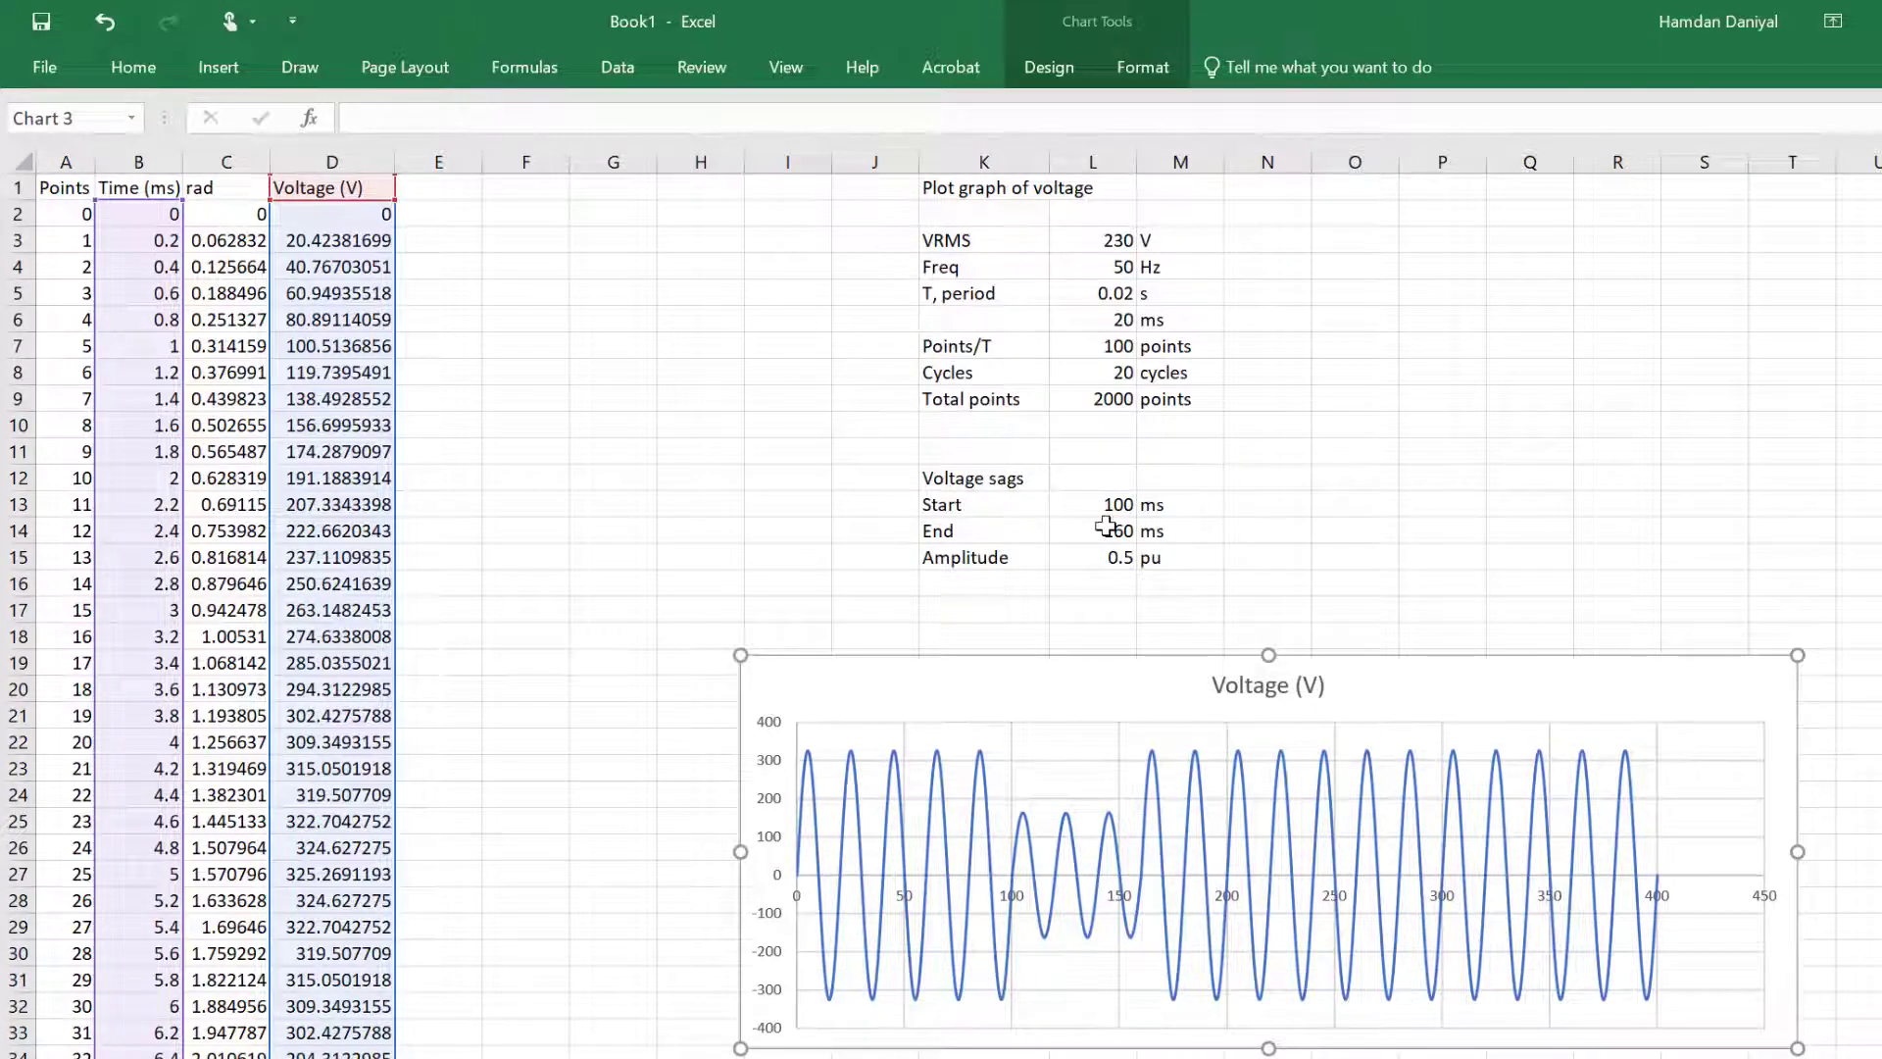
type("300")
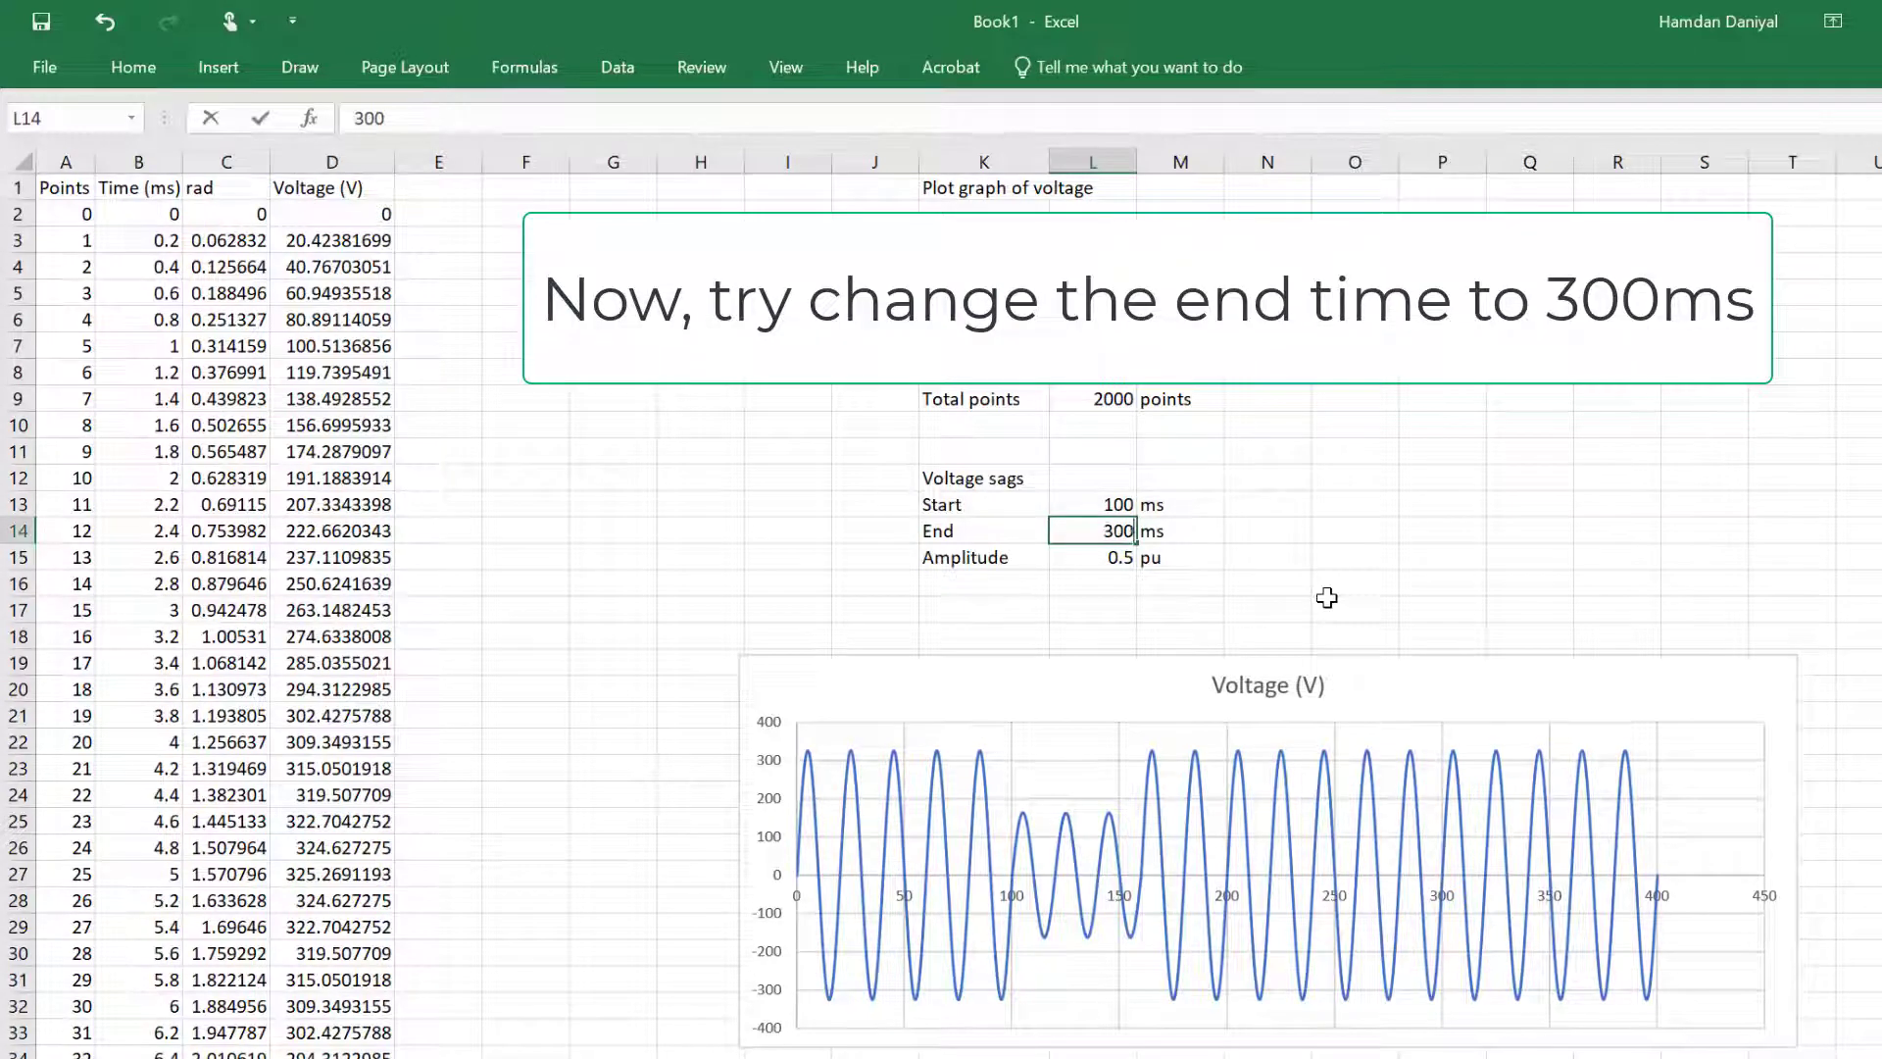
key("Return")
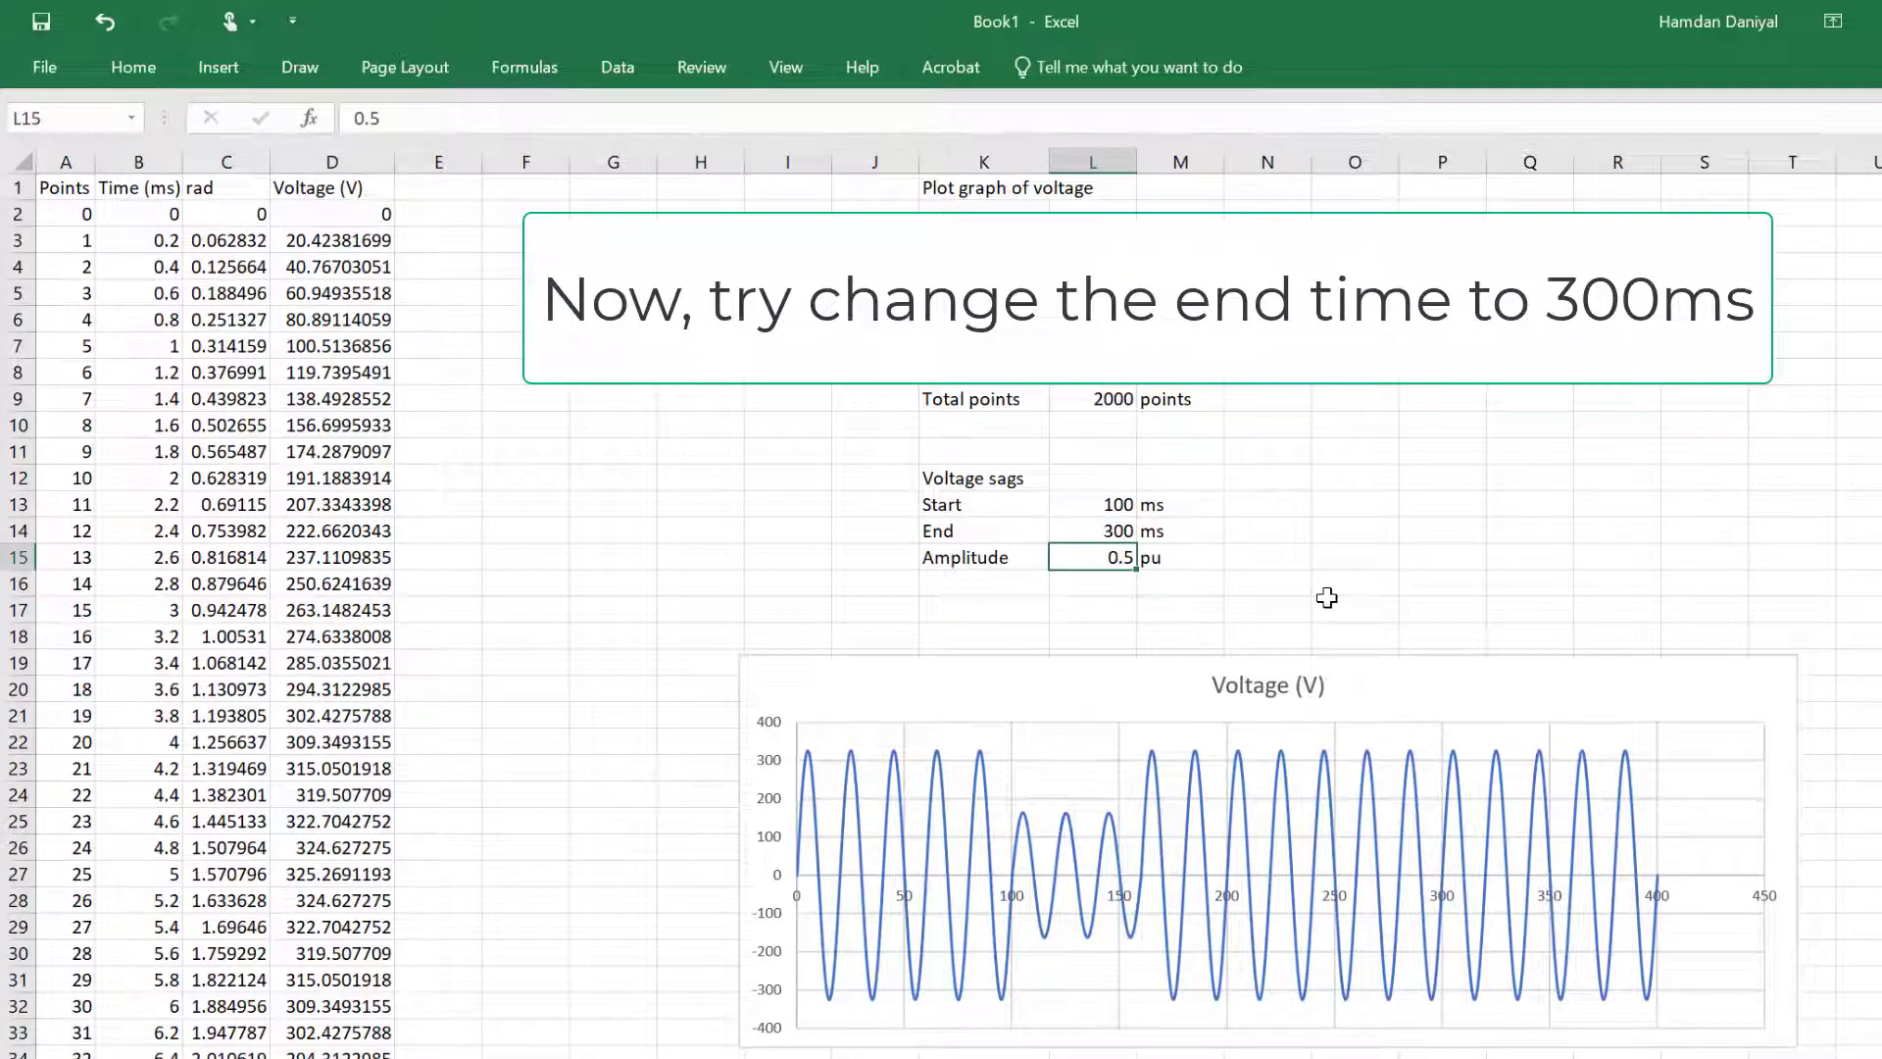
left_click(526, 451)
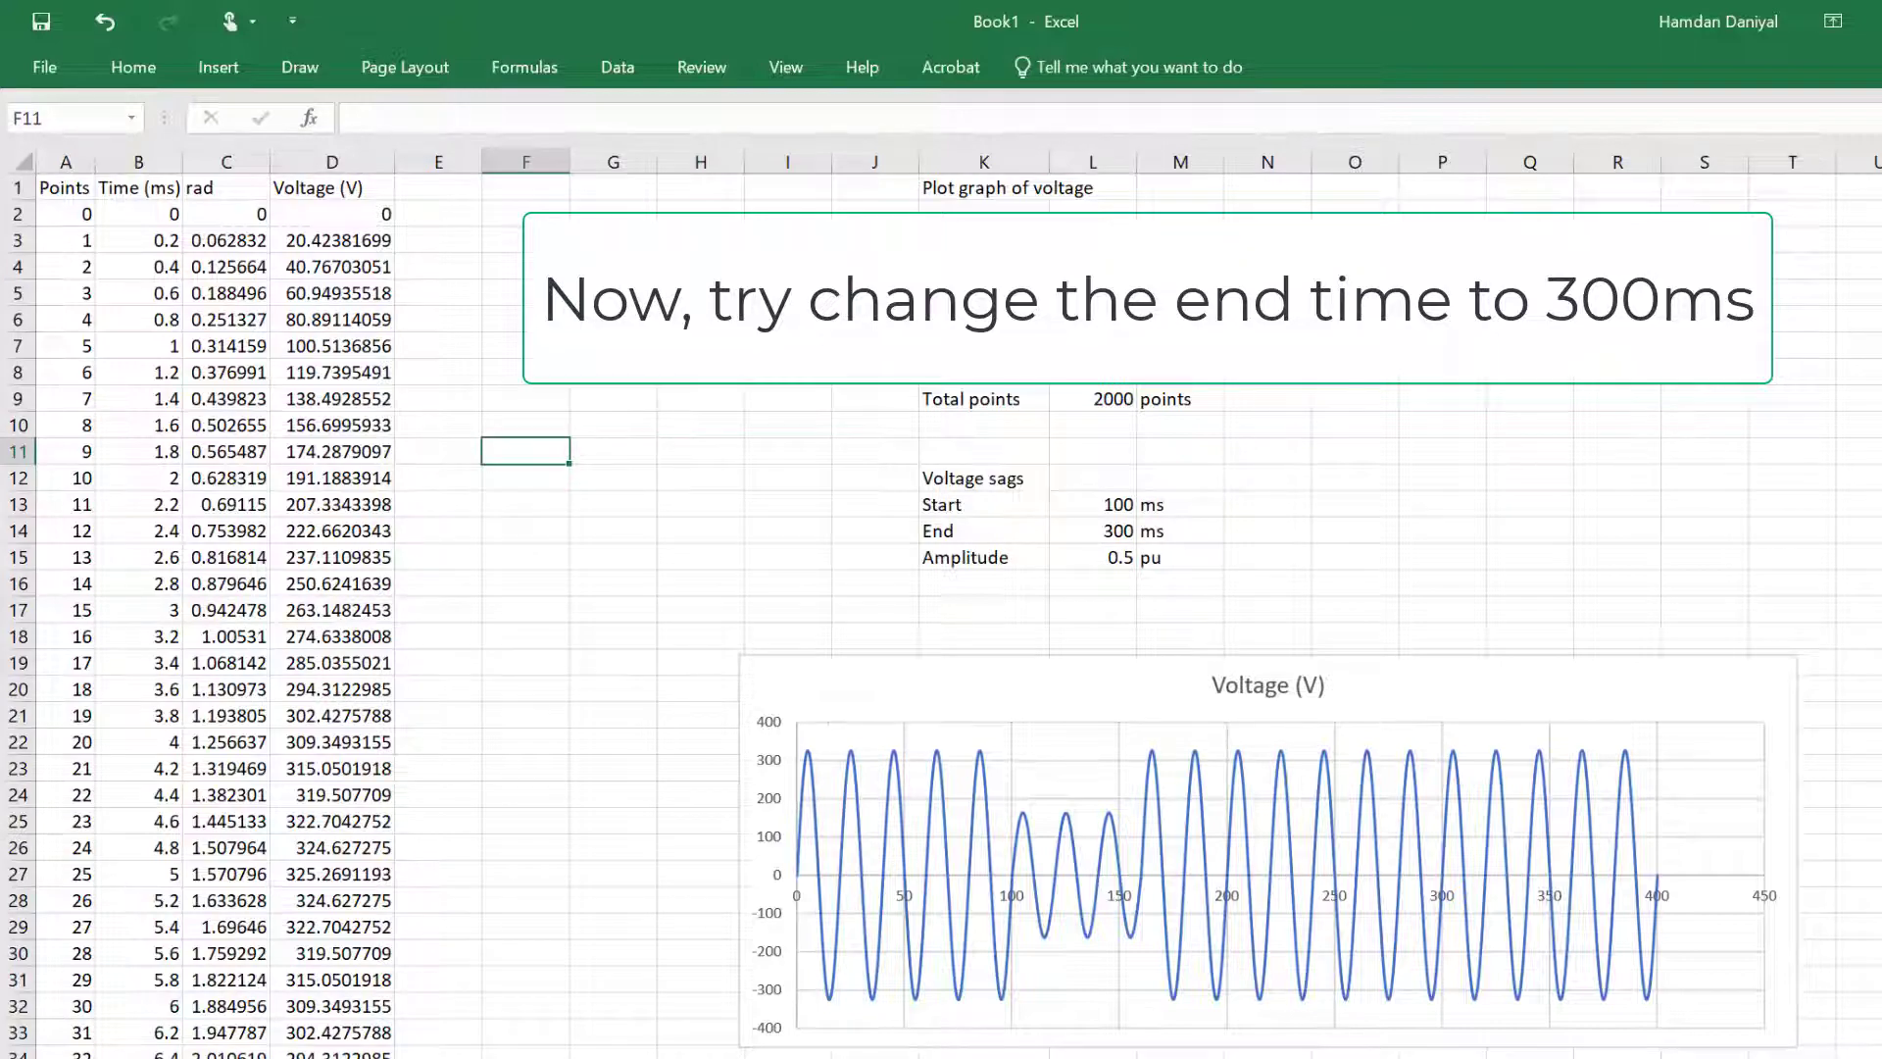
Step: Fill the sag formula from D594 down the Voltage column to D1501, the last point before 300 ms
scroll(941, 608, "down", 20)
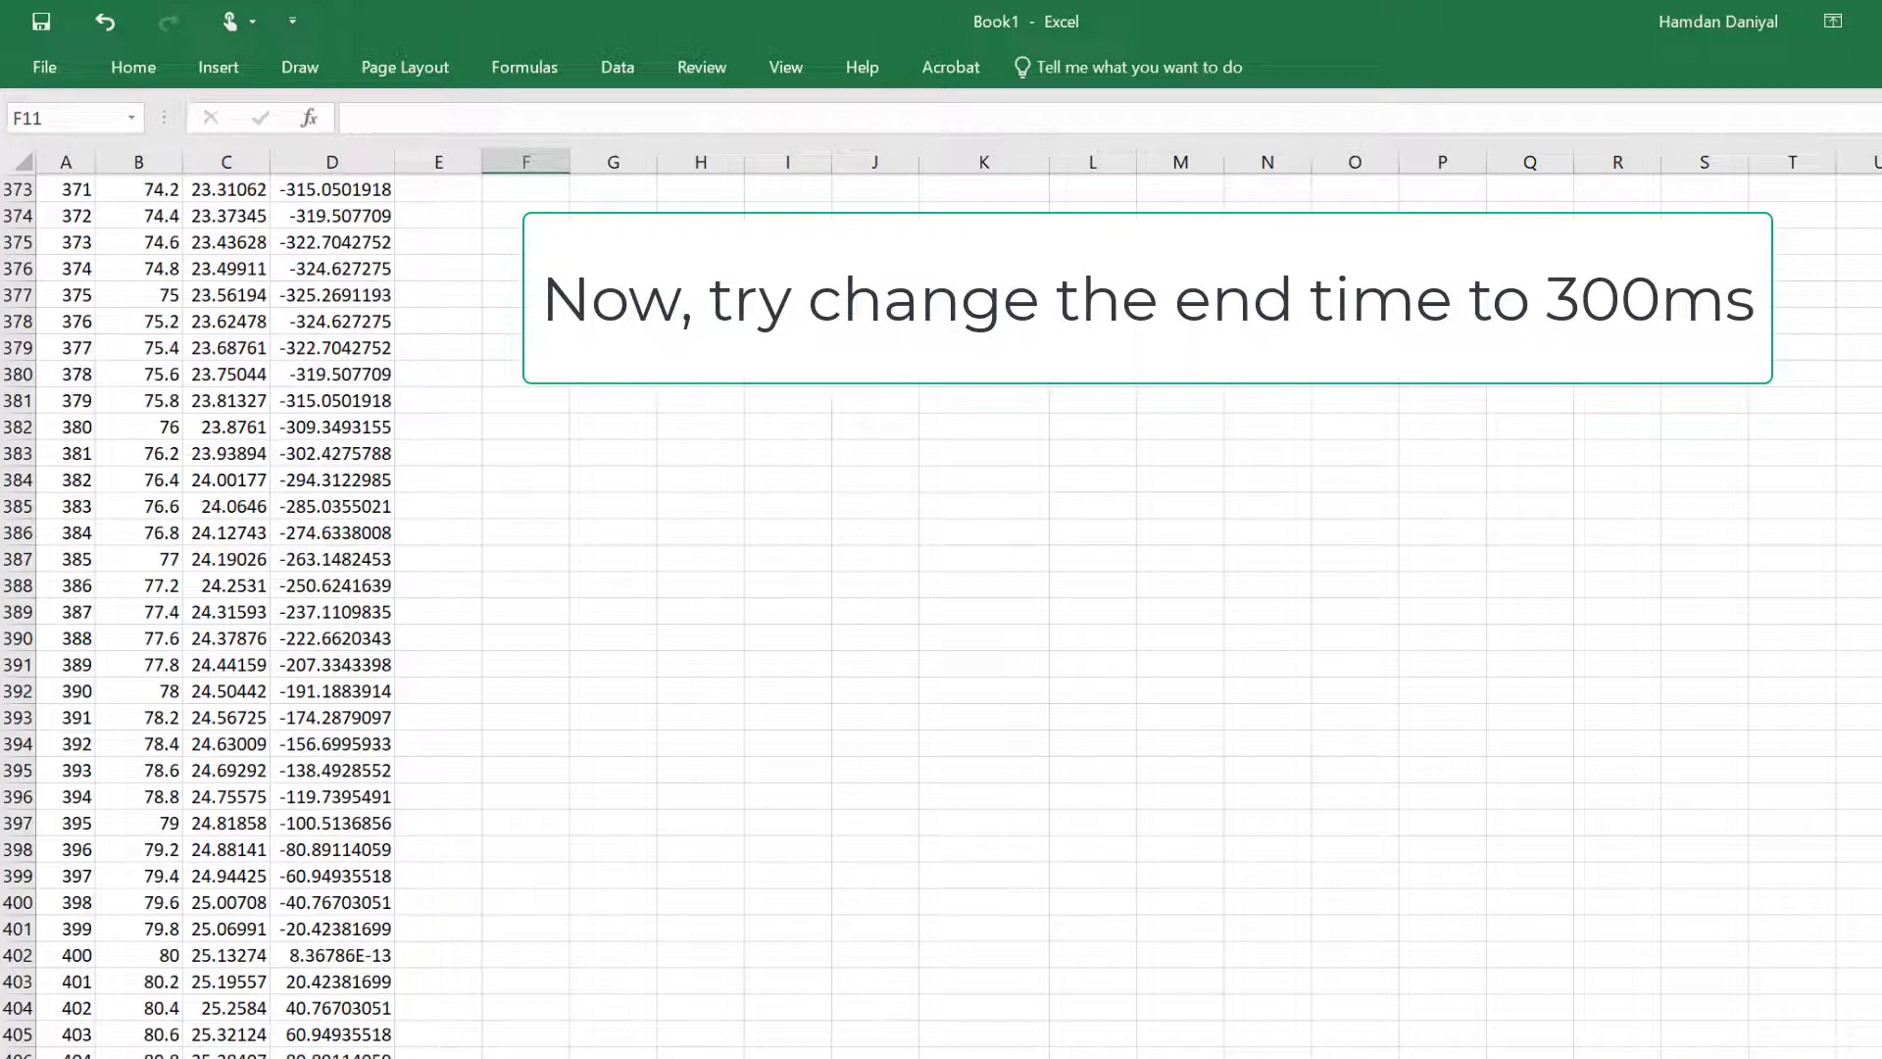
scroll(608, 731, "down", 20)
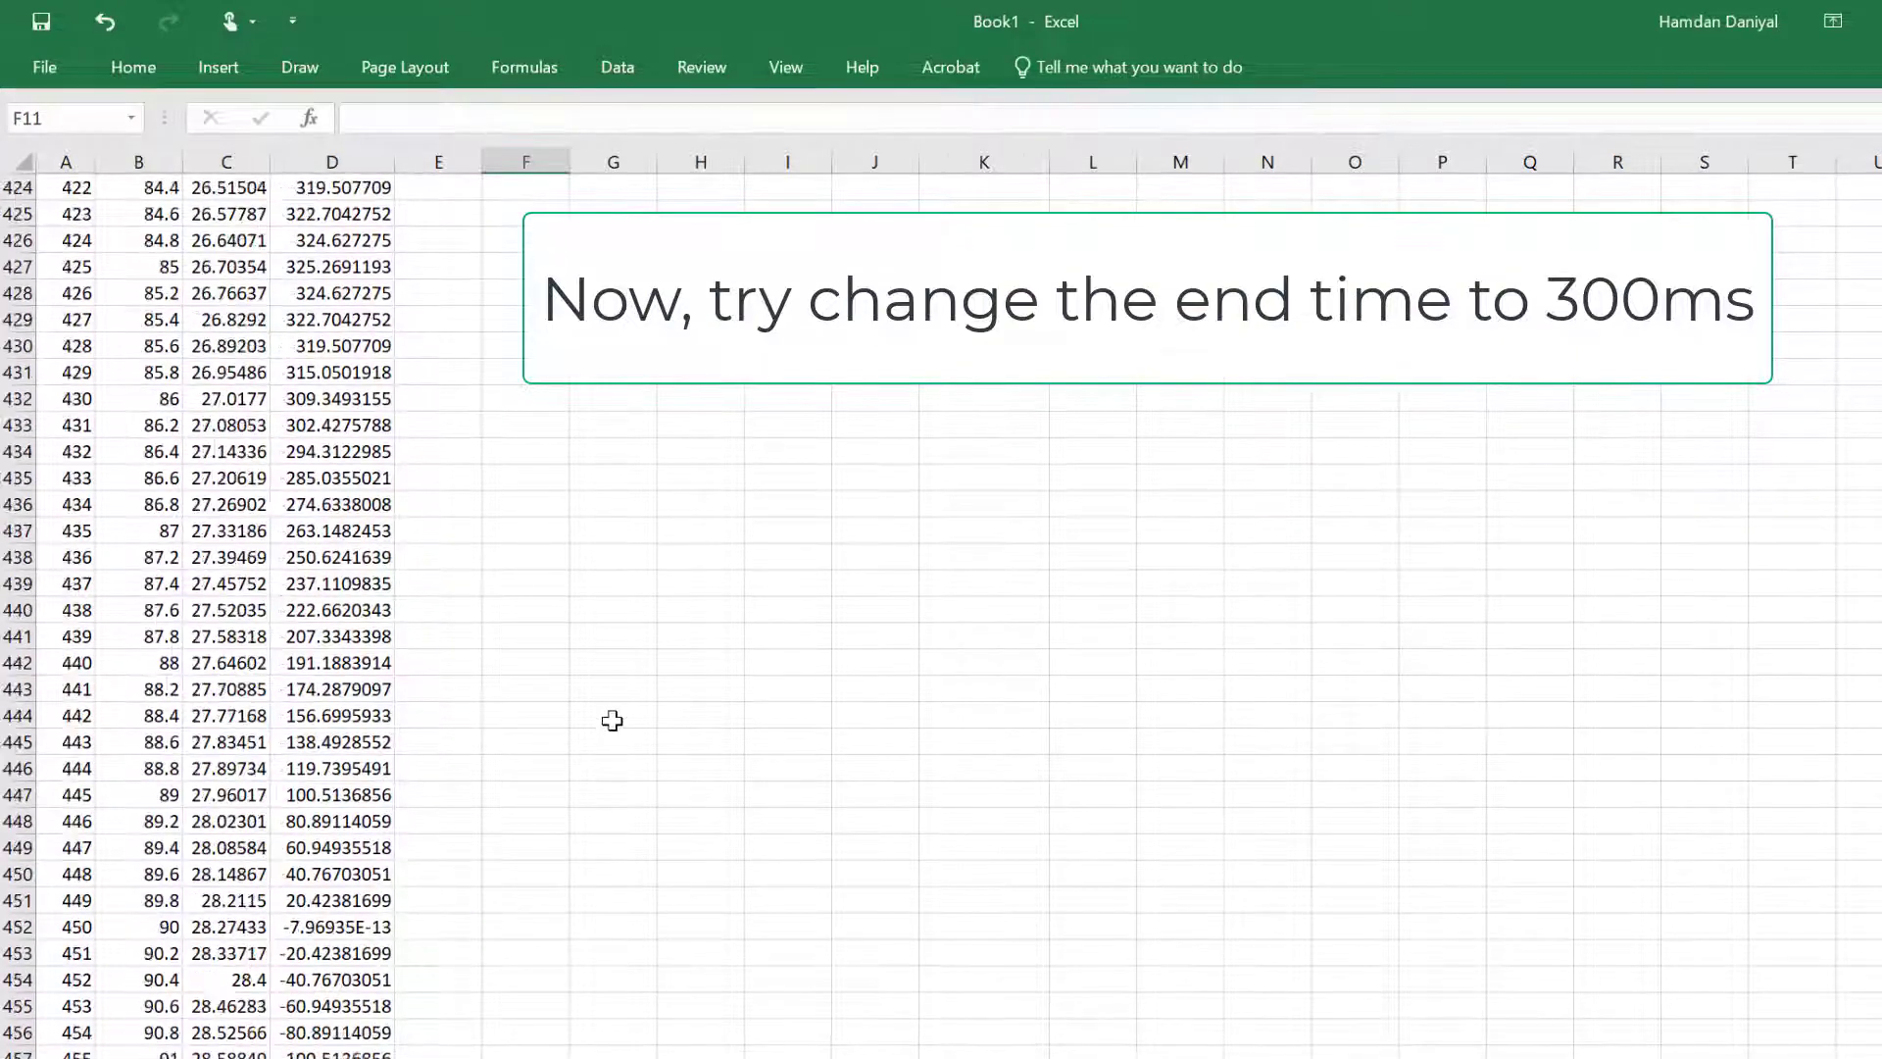
scroll(575, 708, "down", 11)
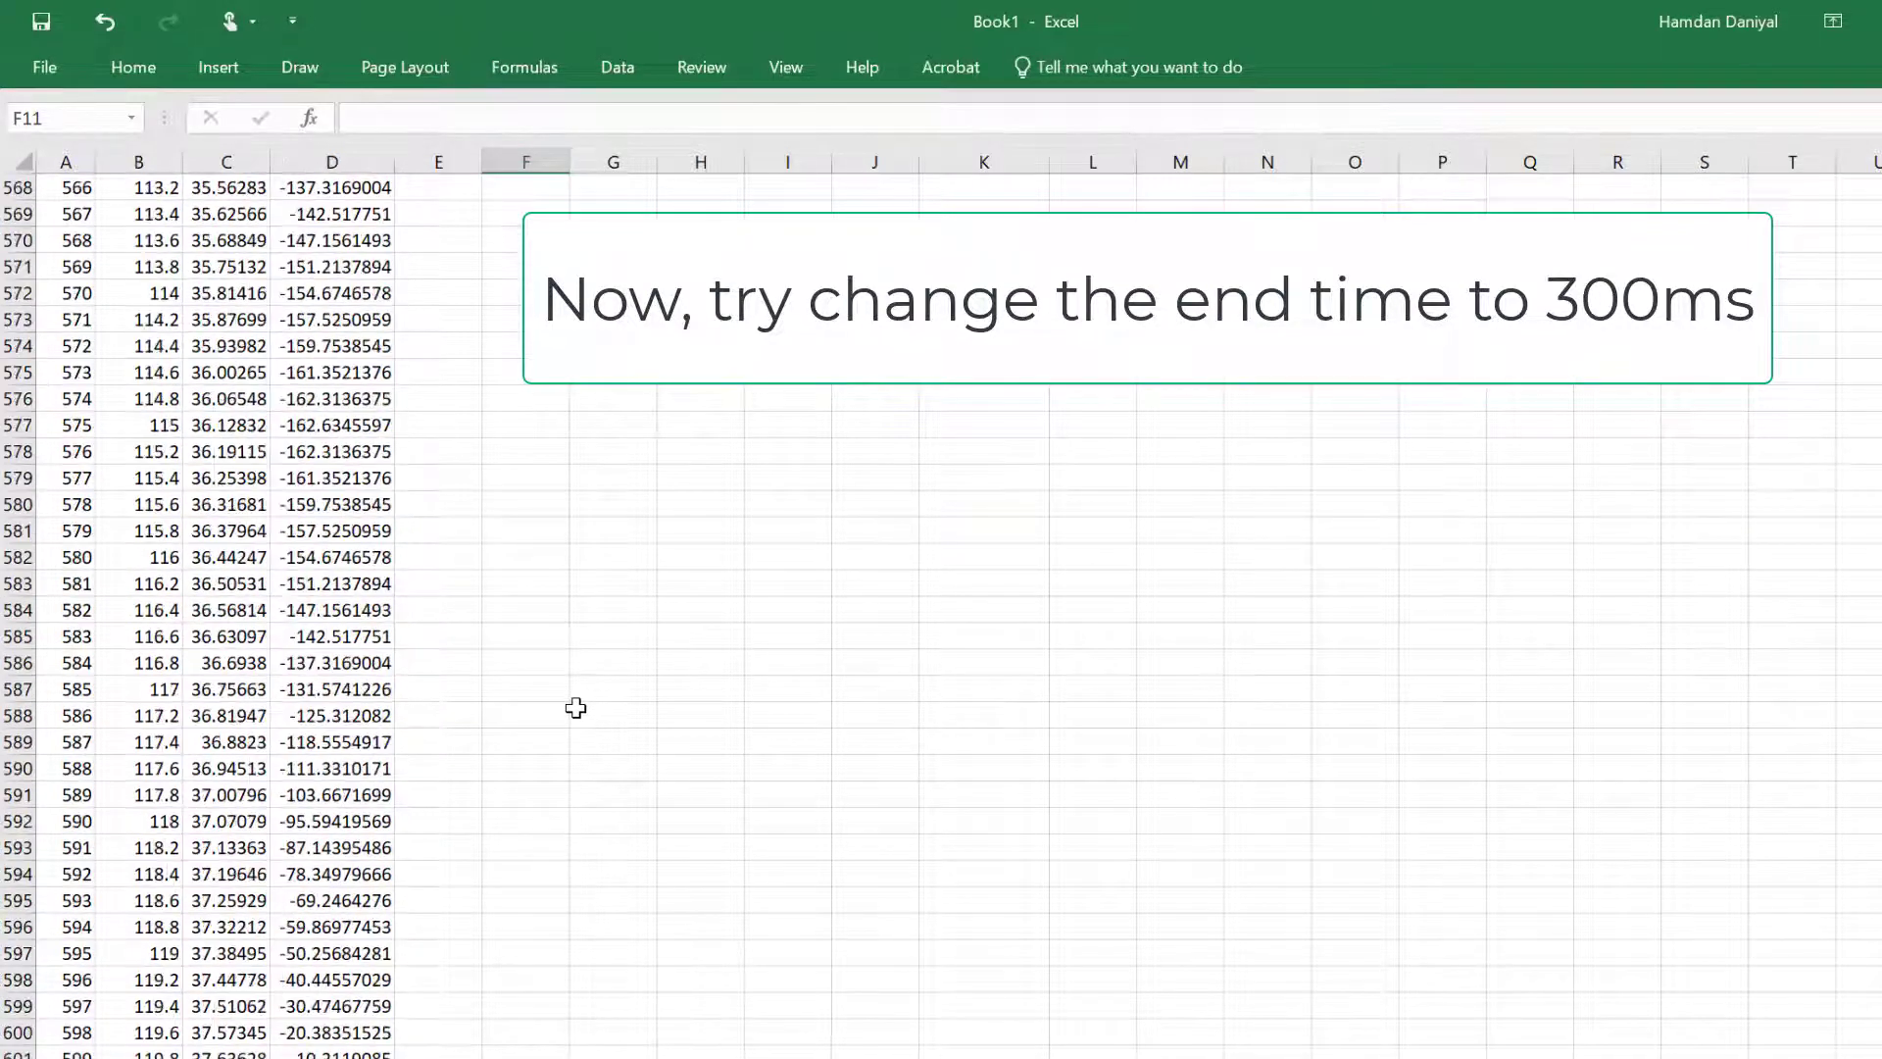
left_click(365, 870)
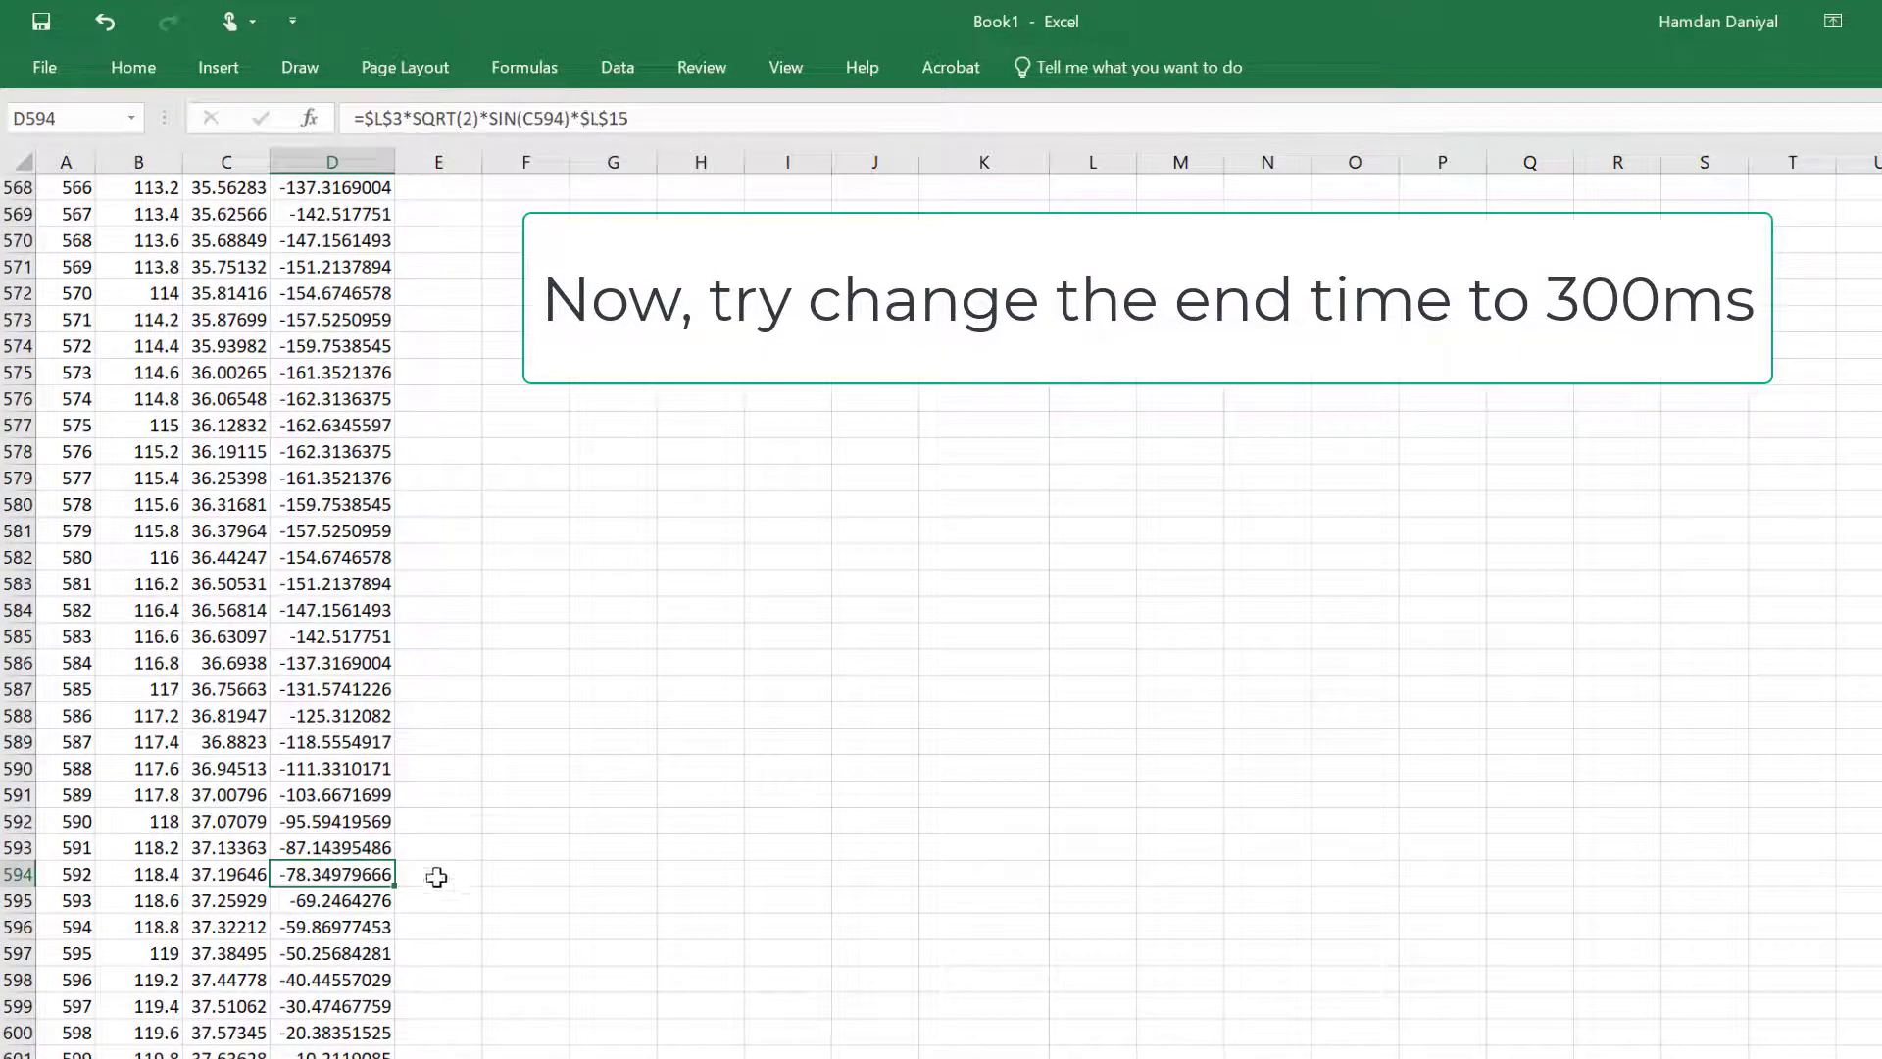
left_click_drag(393, 886, 411, 380)
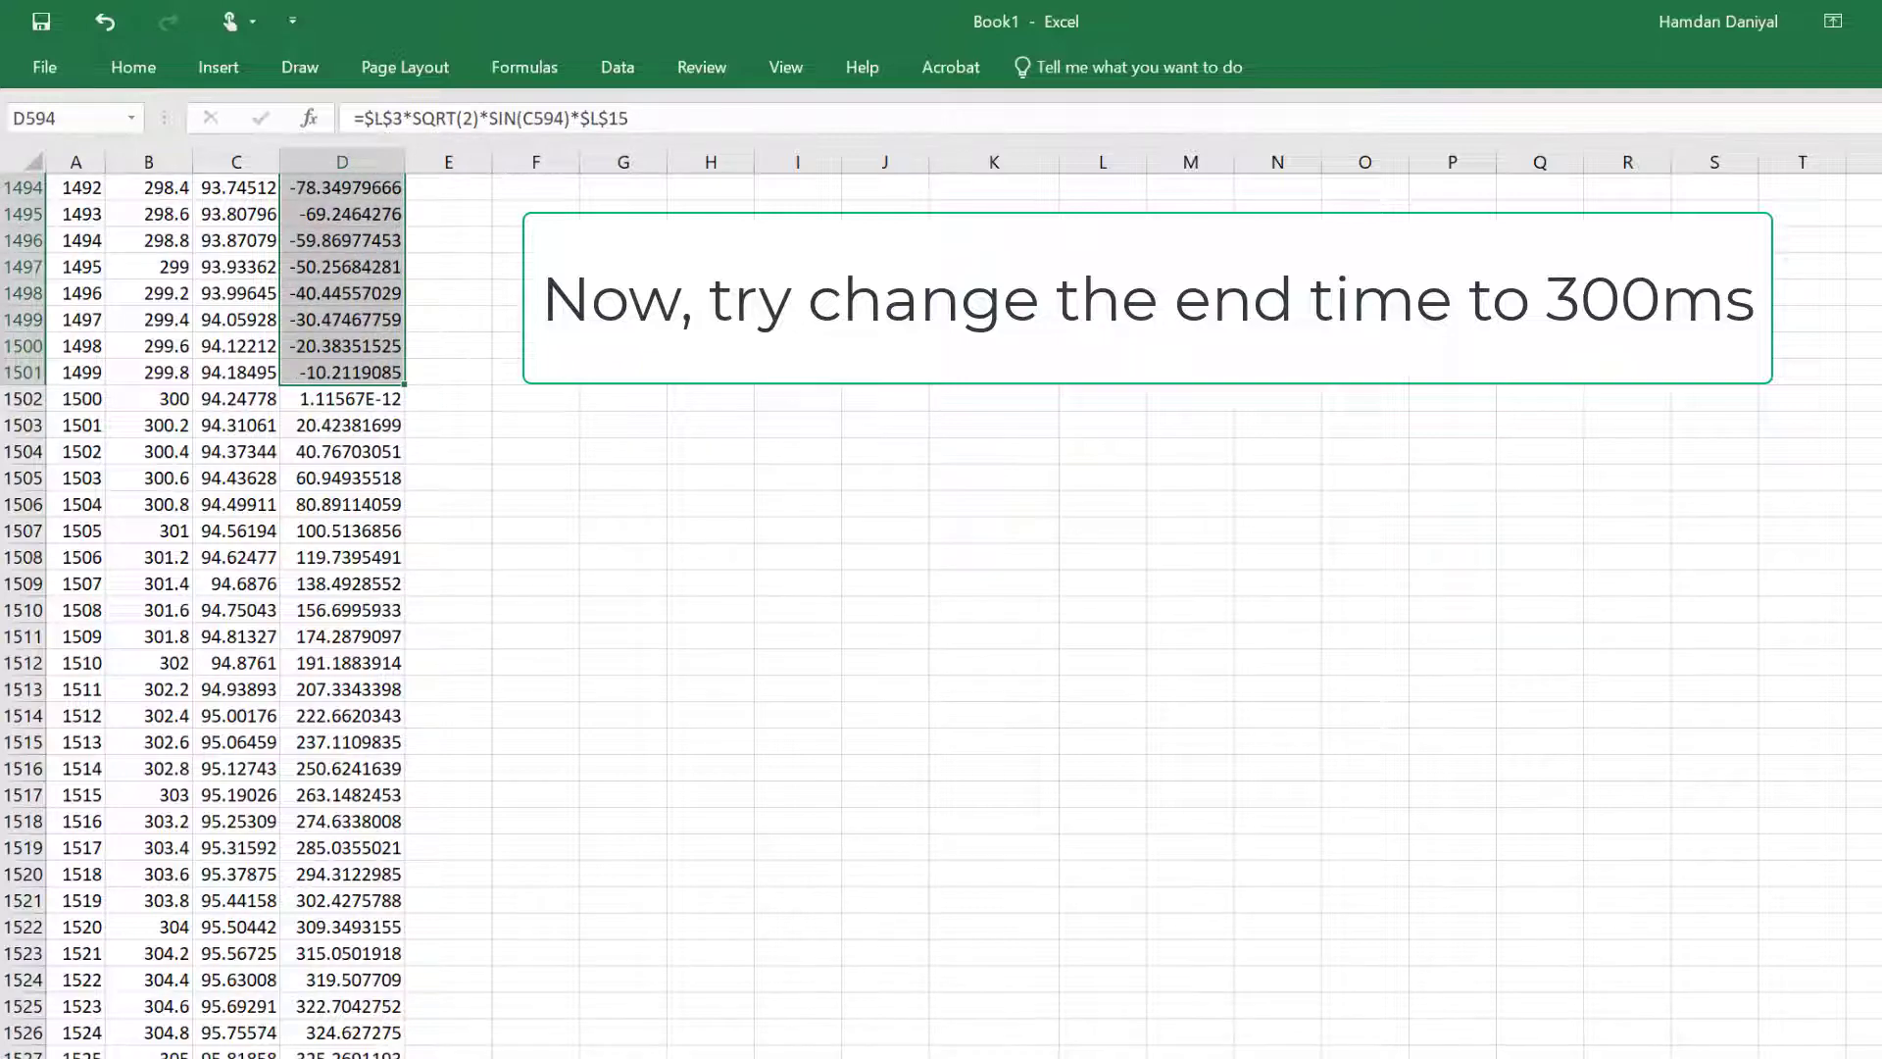
scroll(941, 618, "up", 20)
left_click(1793, 400)
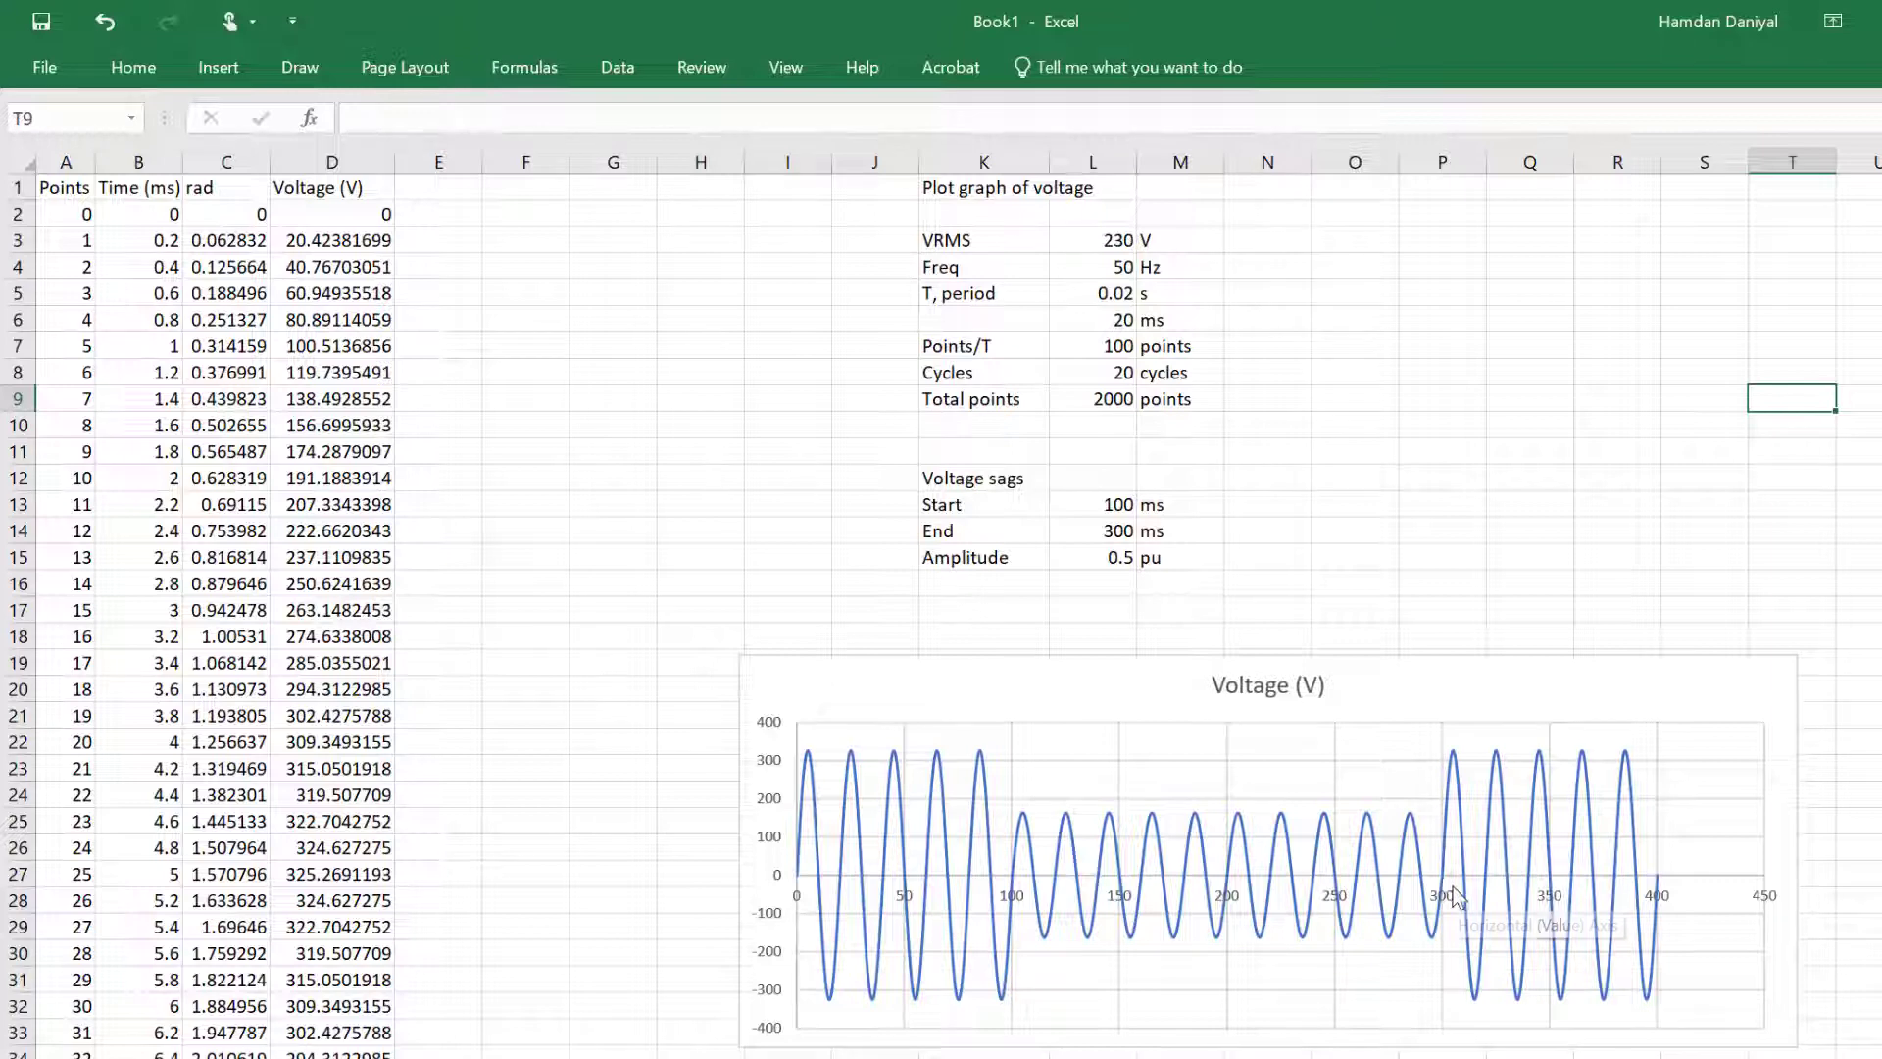
Step: Set the voltage sag Amplitude in L15 to 0.8 pu
left_click(1115, 557)
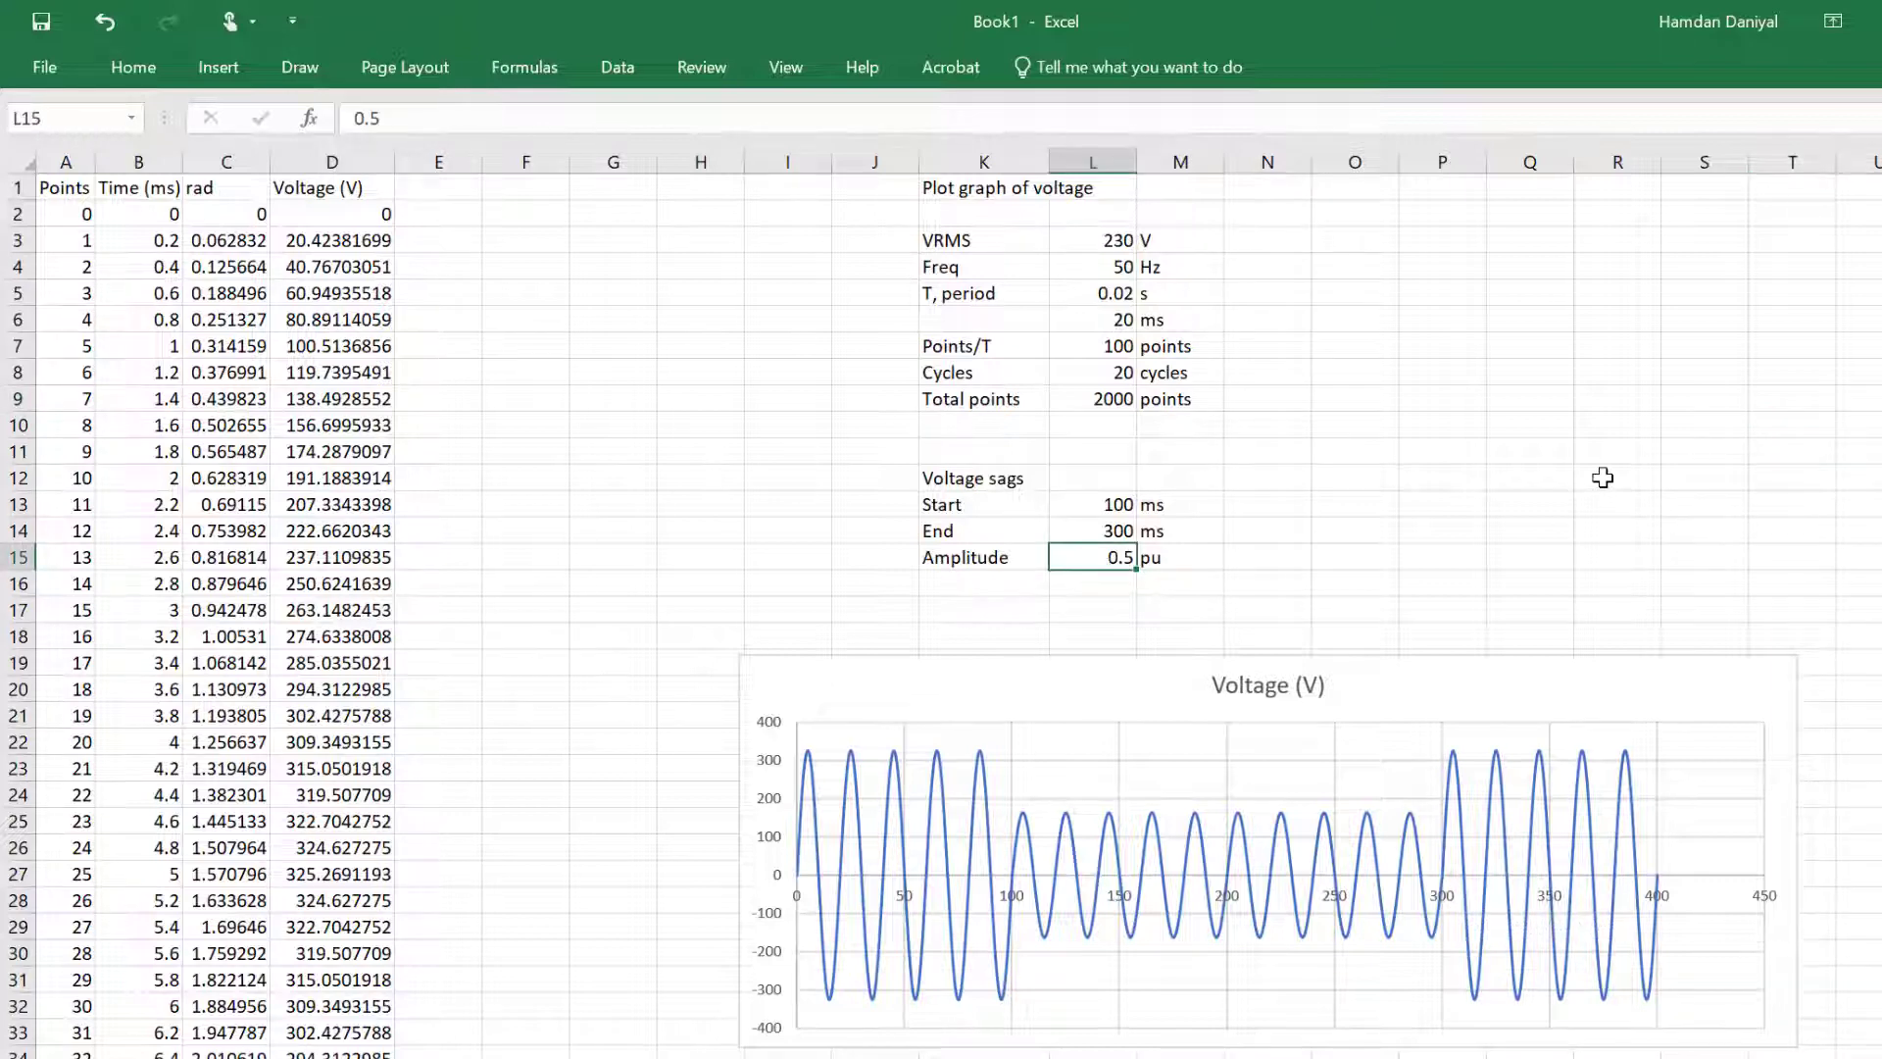
type("0.8")
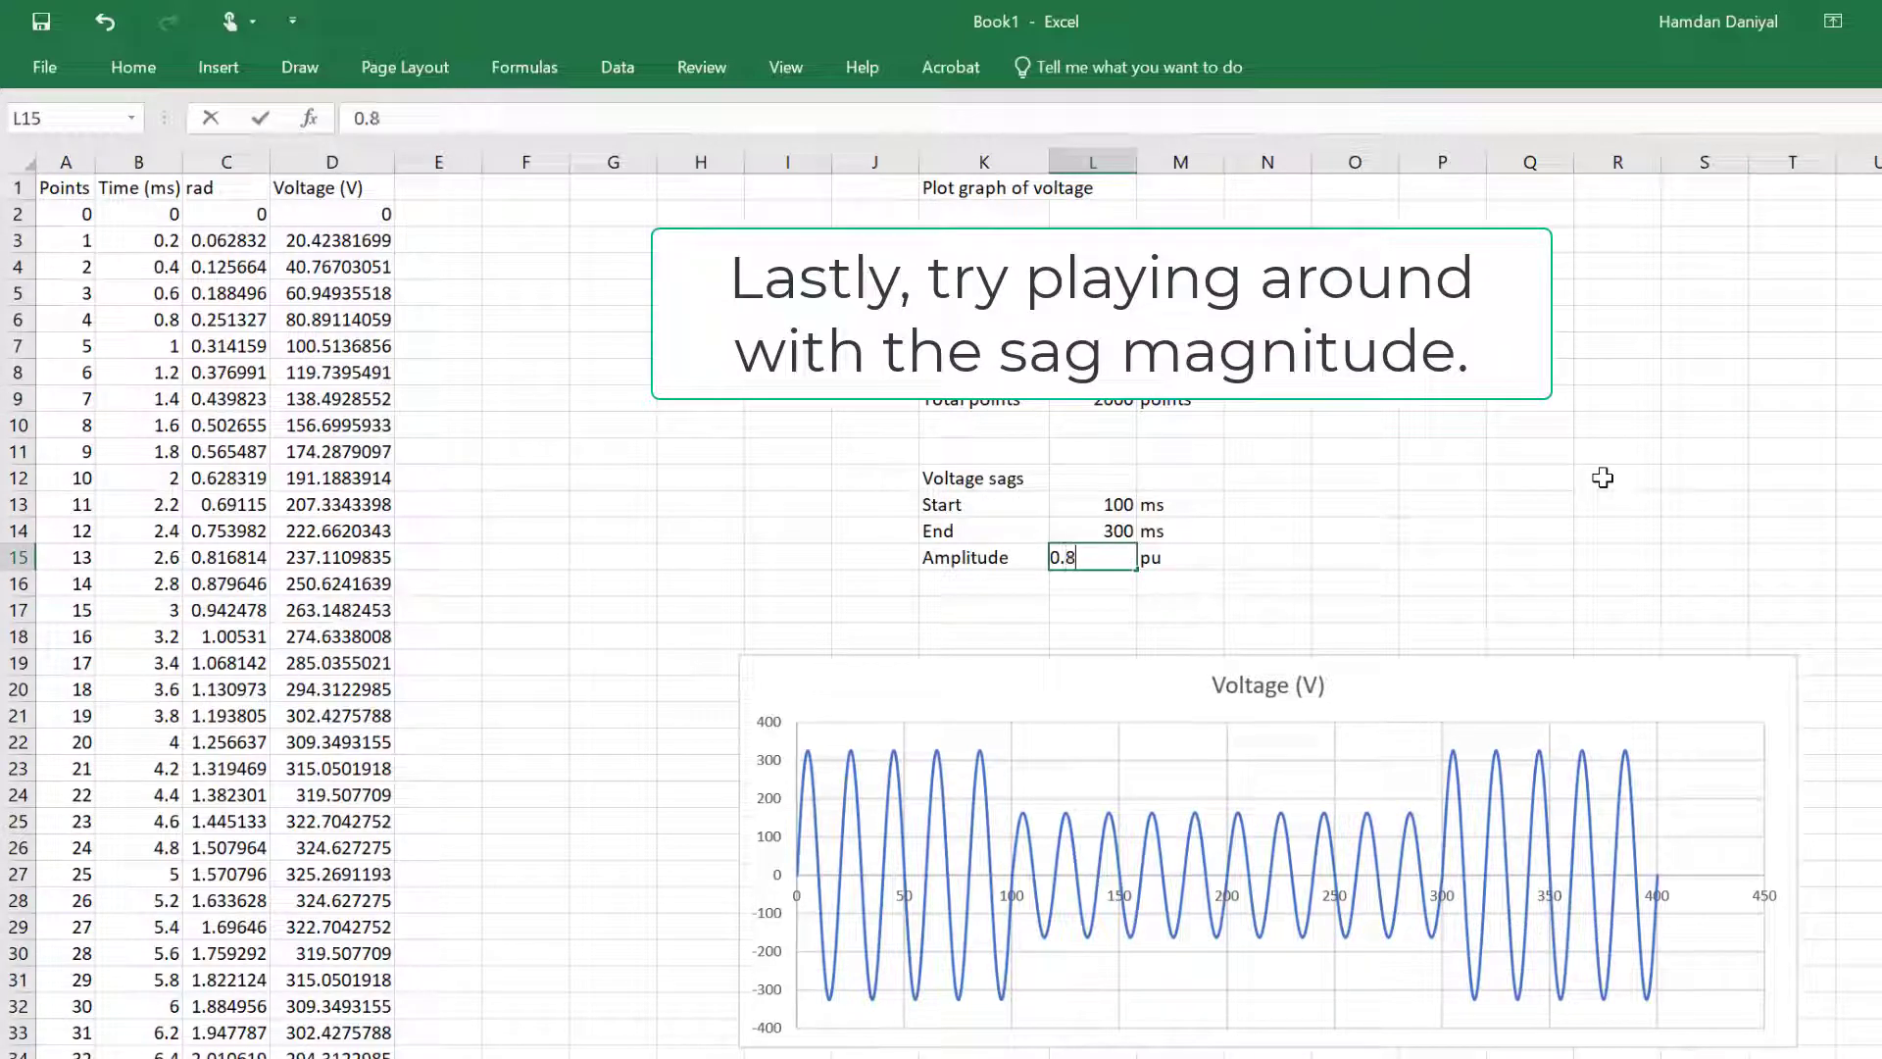
key("Return")
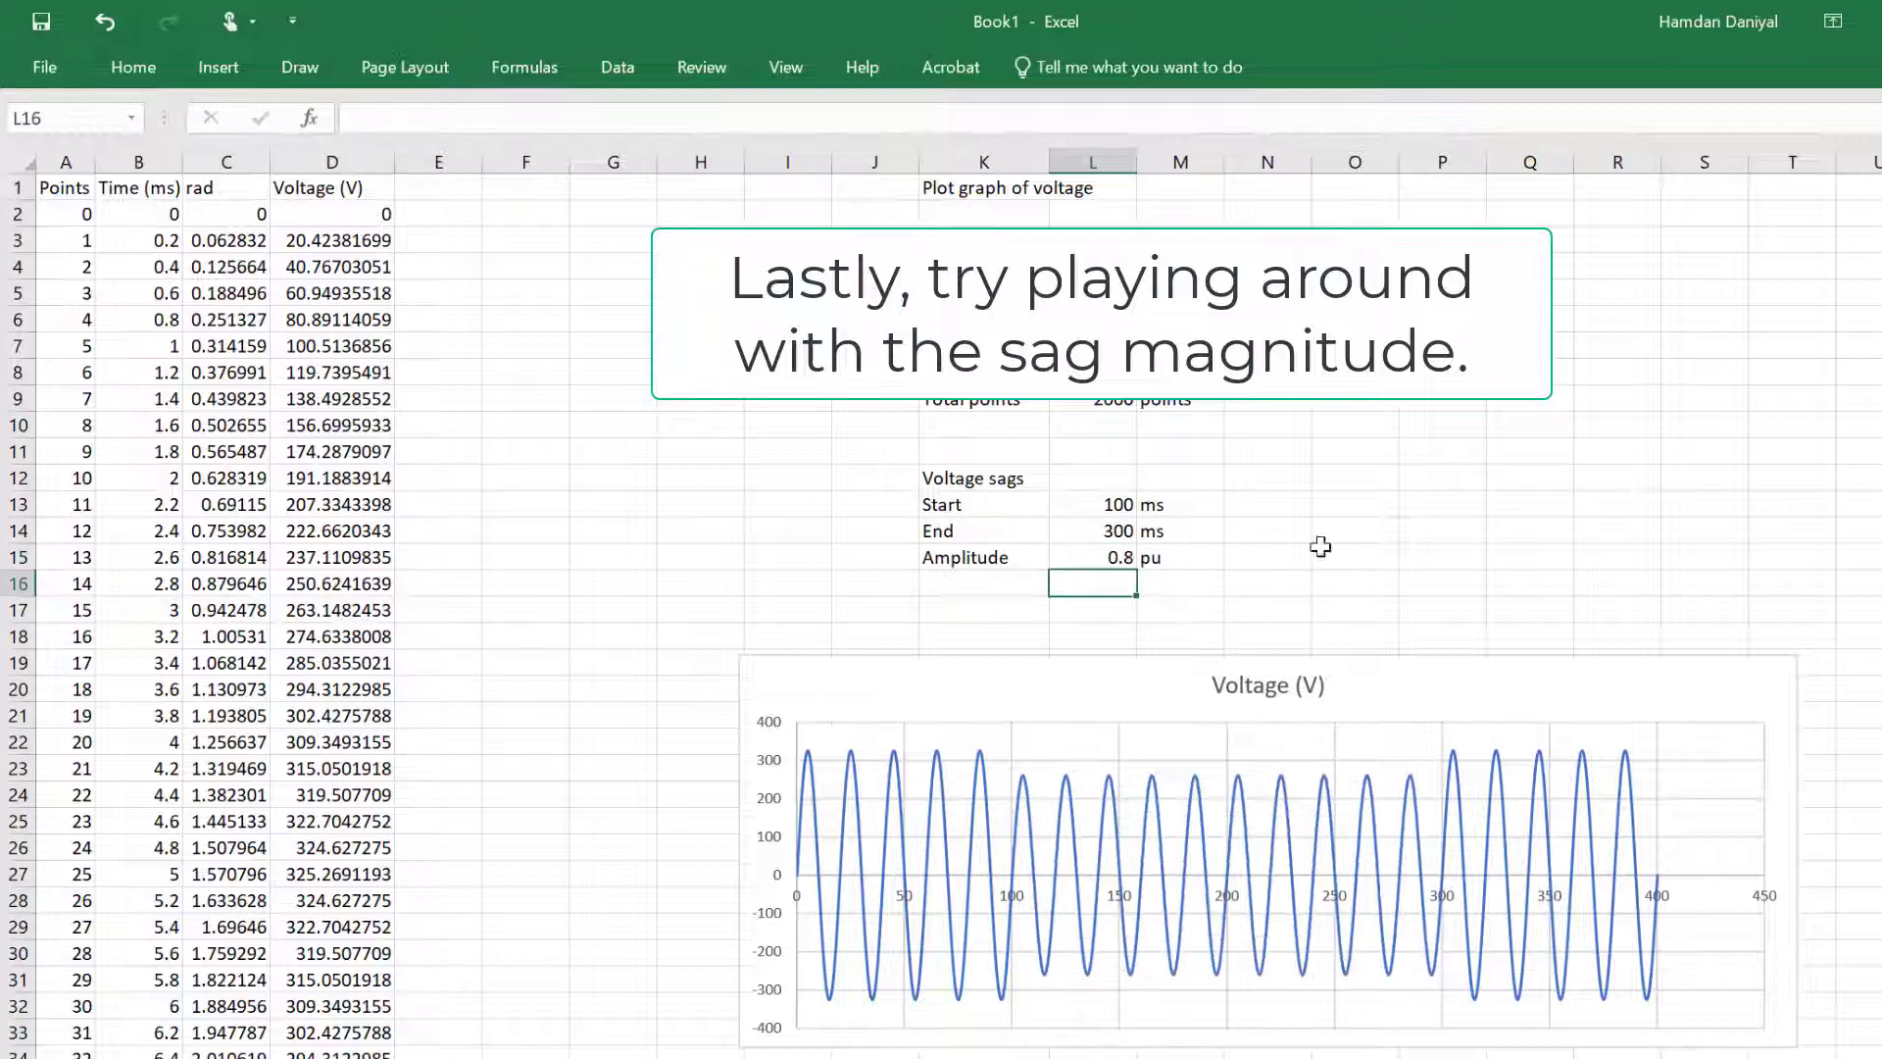
Step: Change the voltage sag Amplitude in L15 to 0.2 pu
double_click(1093, 556)
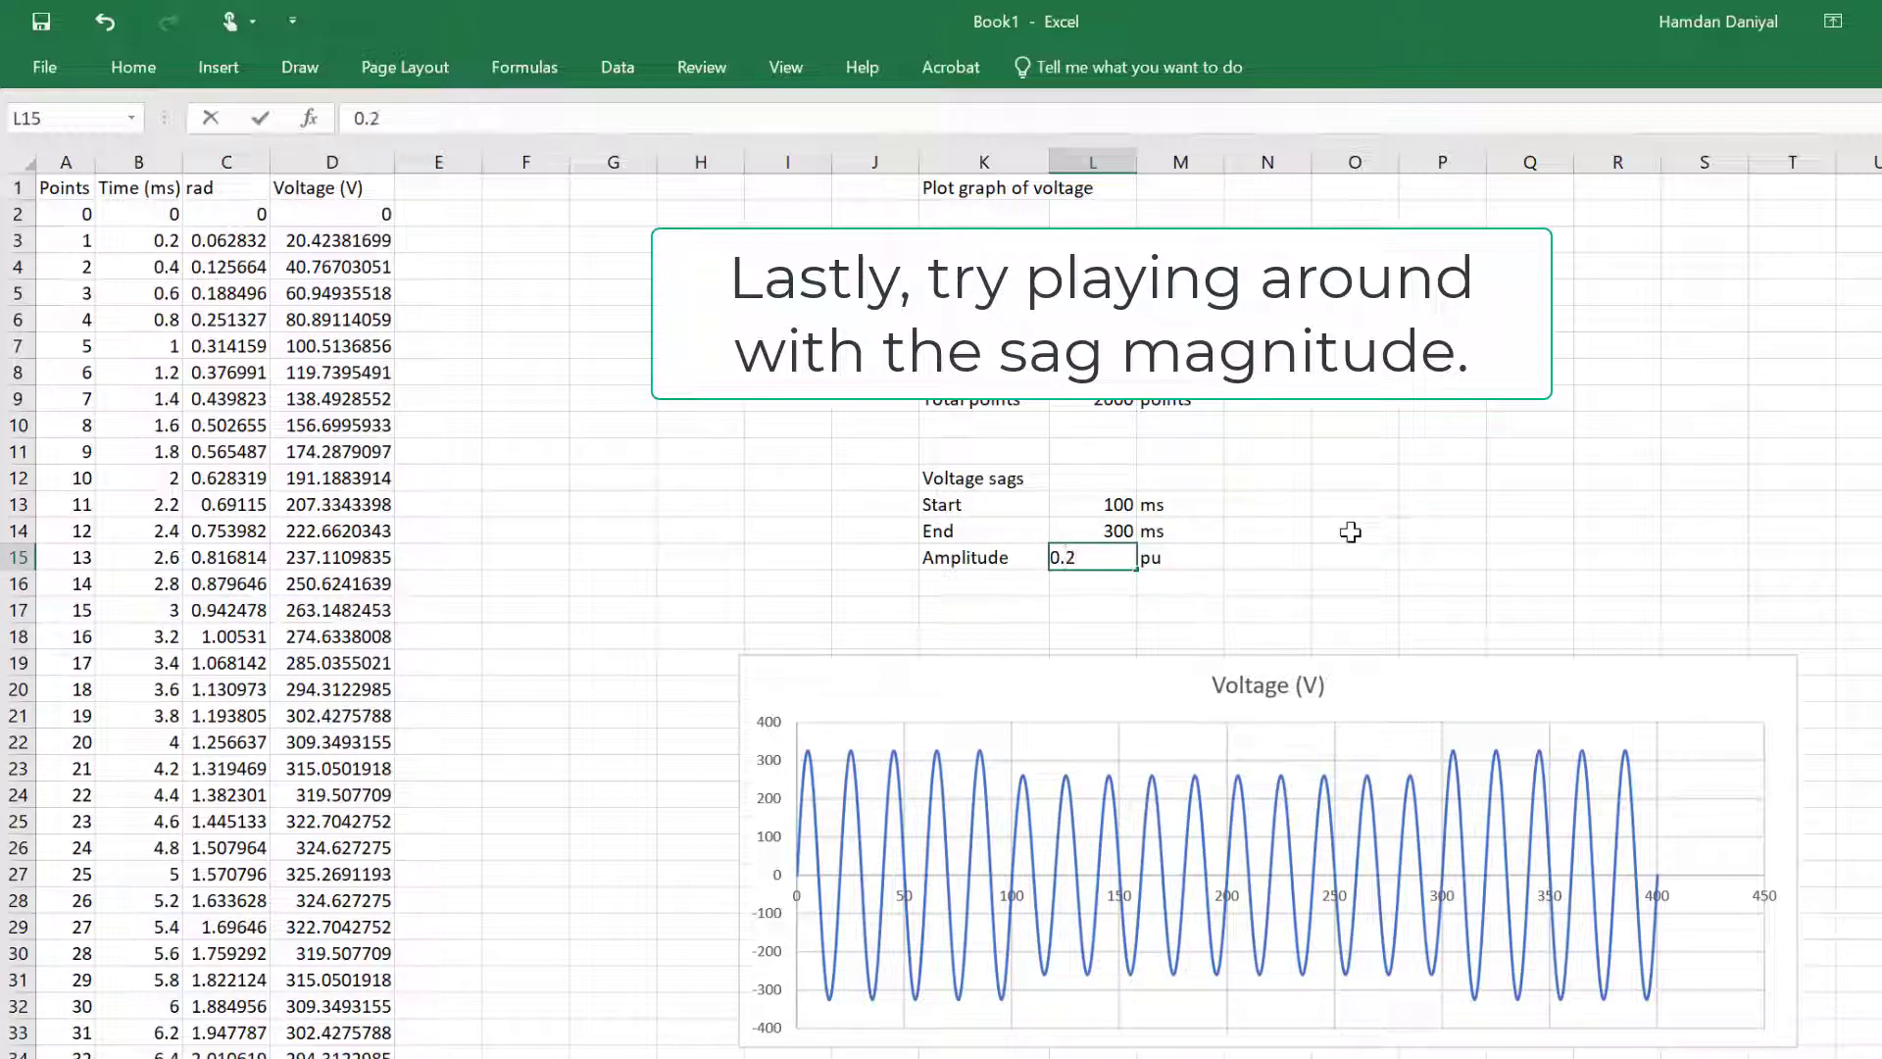
key("Return")
left_click(1371, 499)
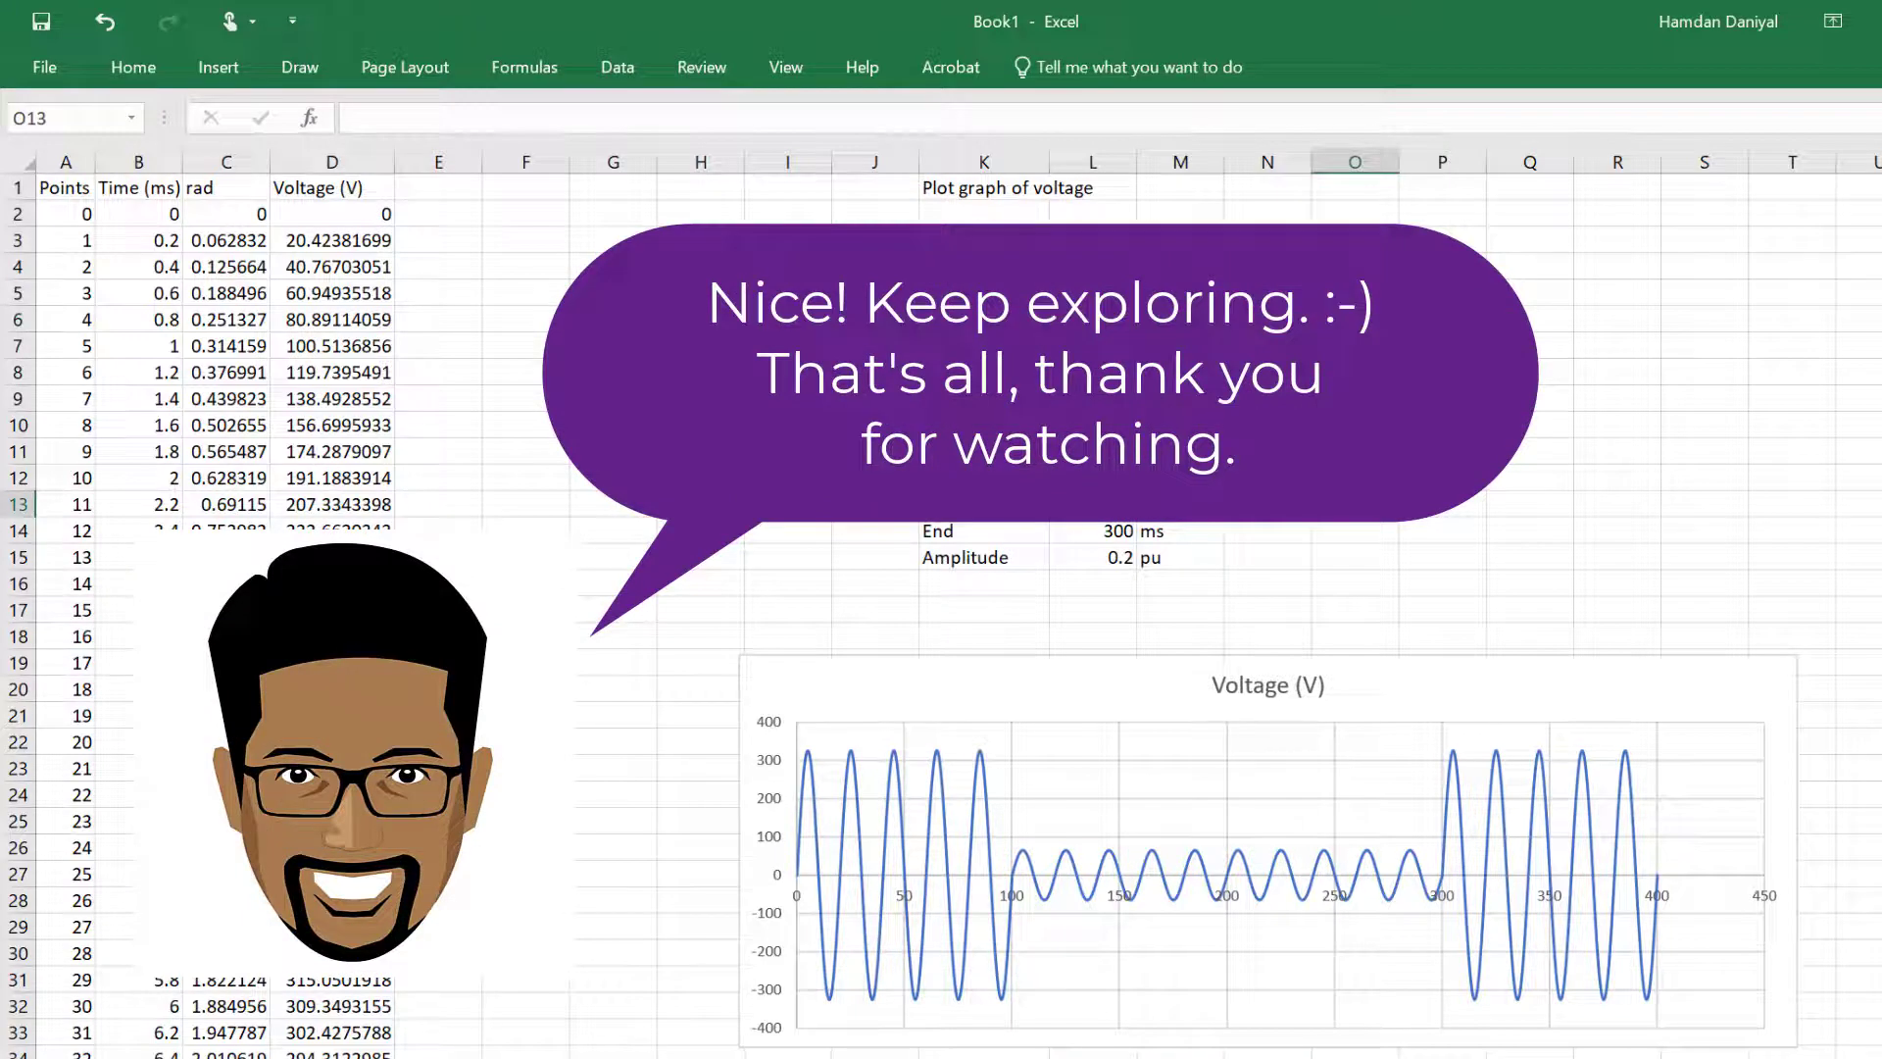
left_click(1442, 373)
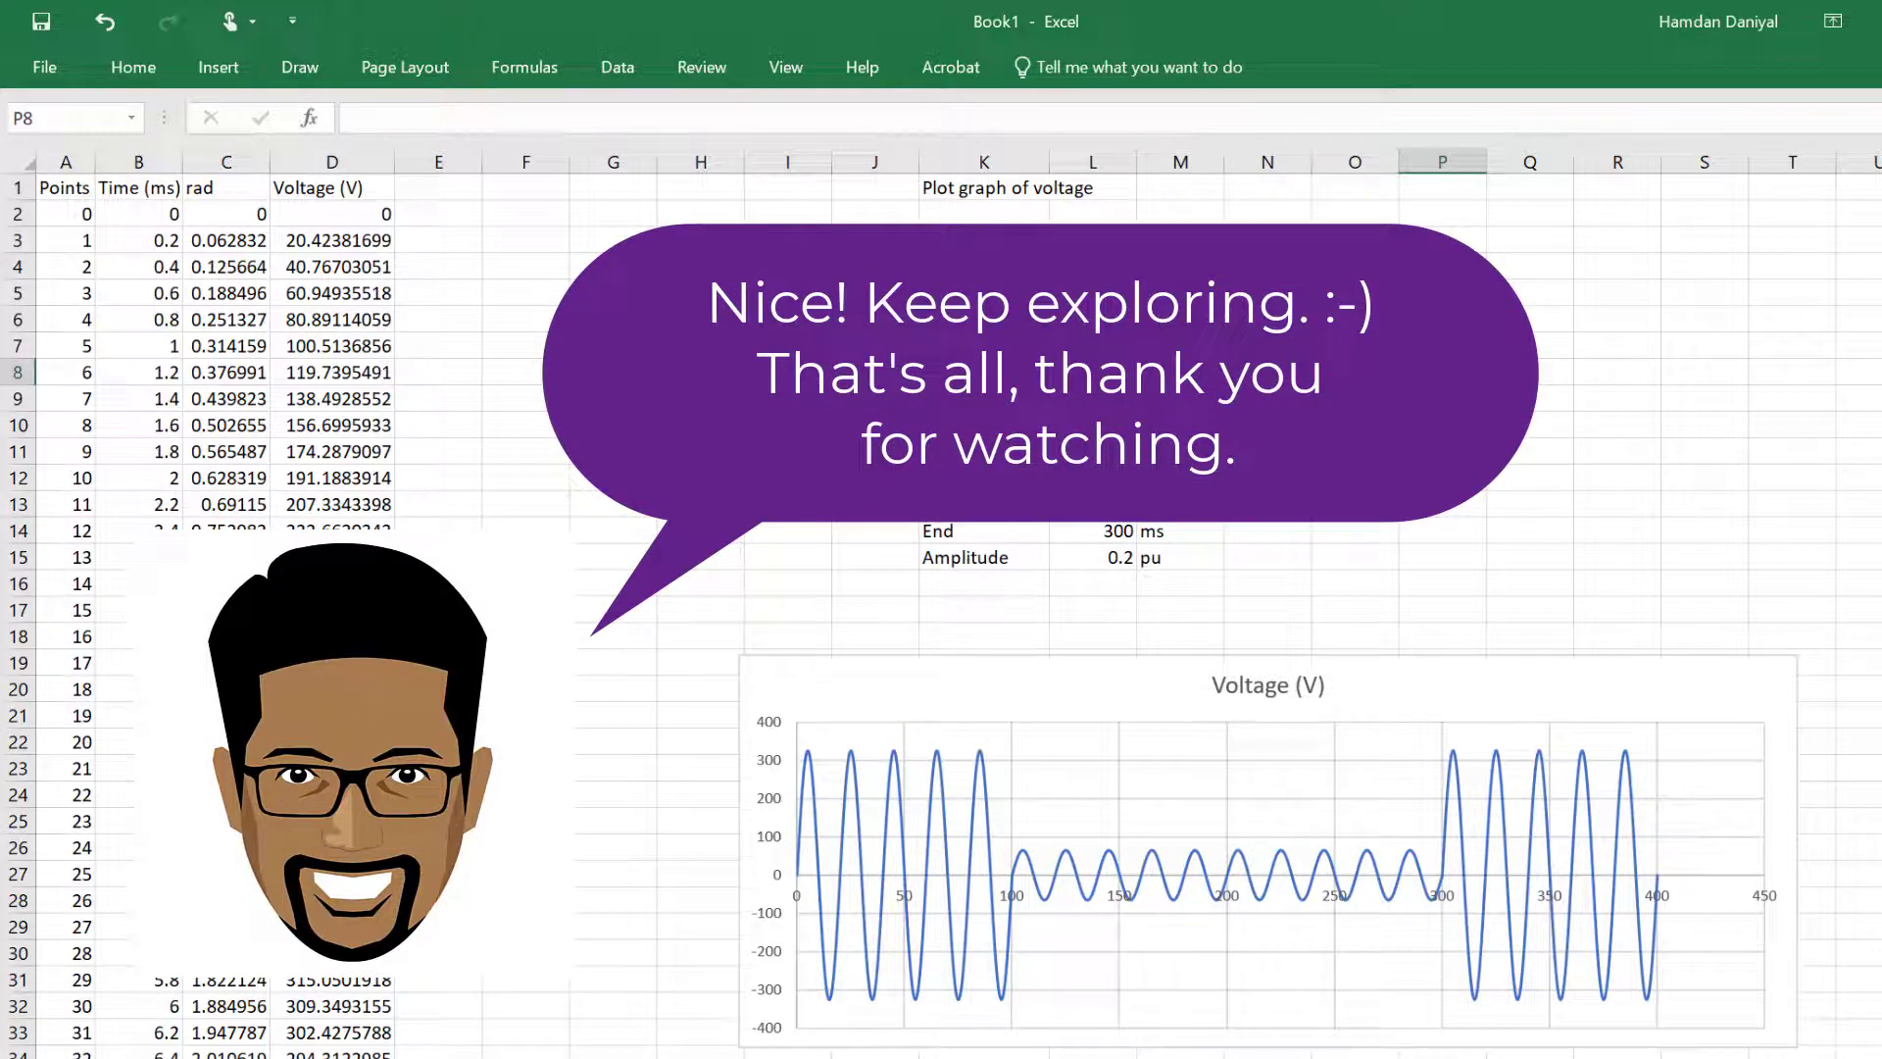